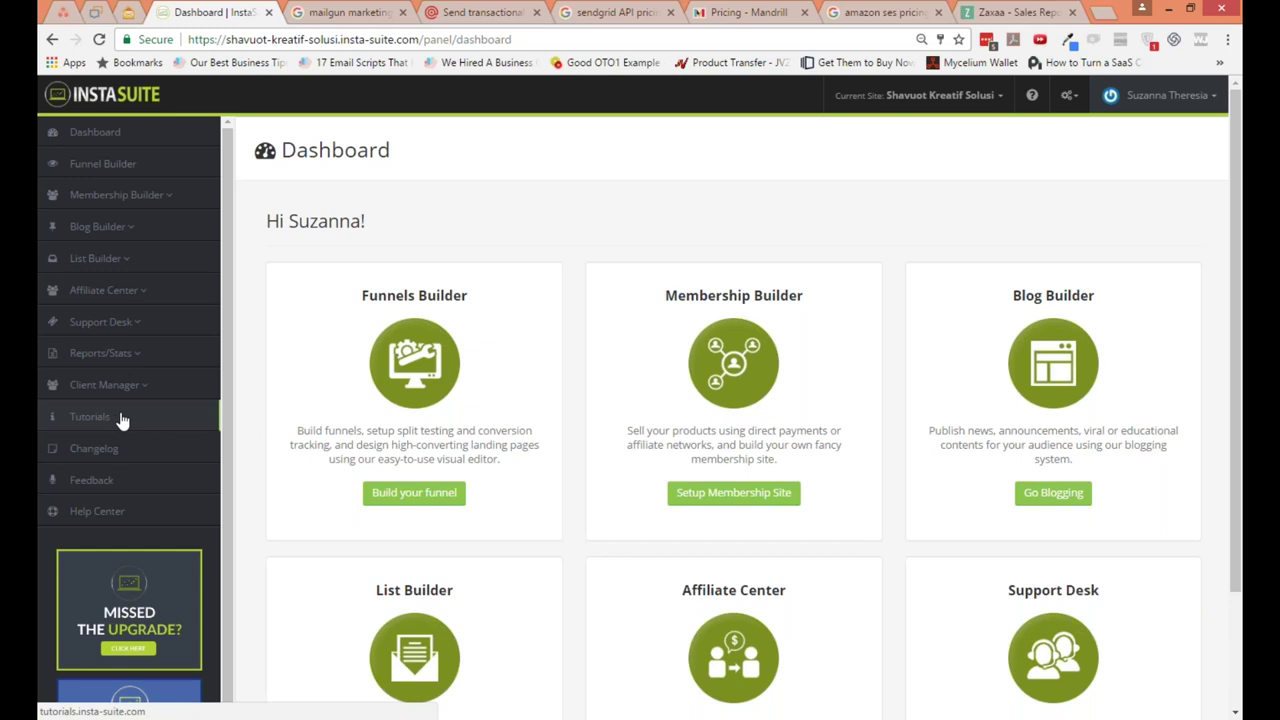
Expand the List Builder section on the dashboard to reveal its five setup steps, starting with SMTP.
click(127, 263)
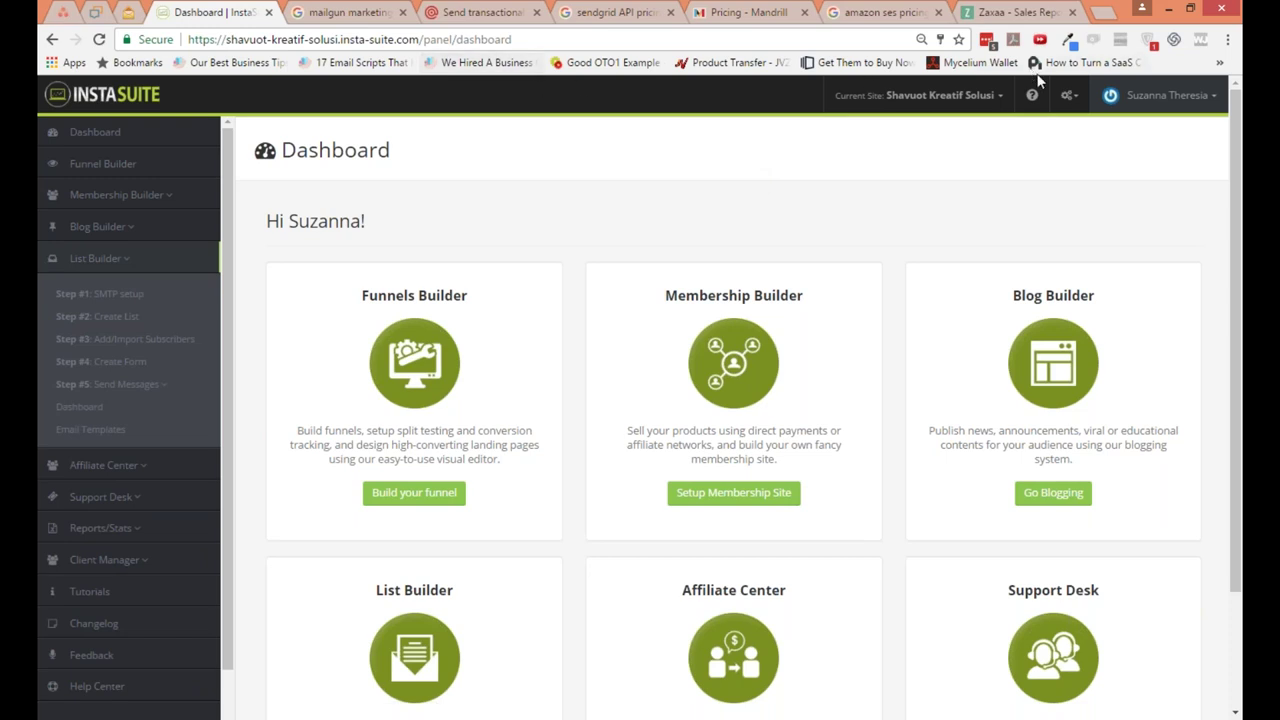
Open Integrations from the gear menu in a new tab and start a New Integration.
click(1068, 95)
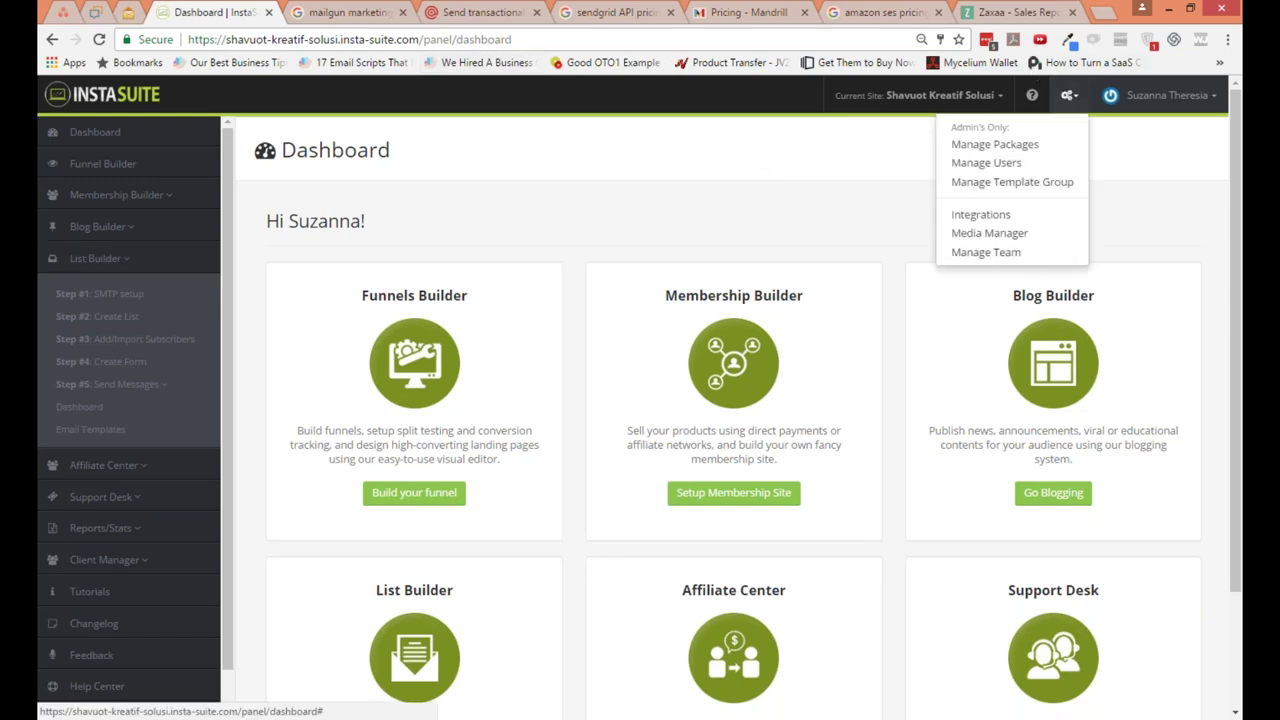
middle_click(993, 220)
click(300, 12)
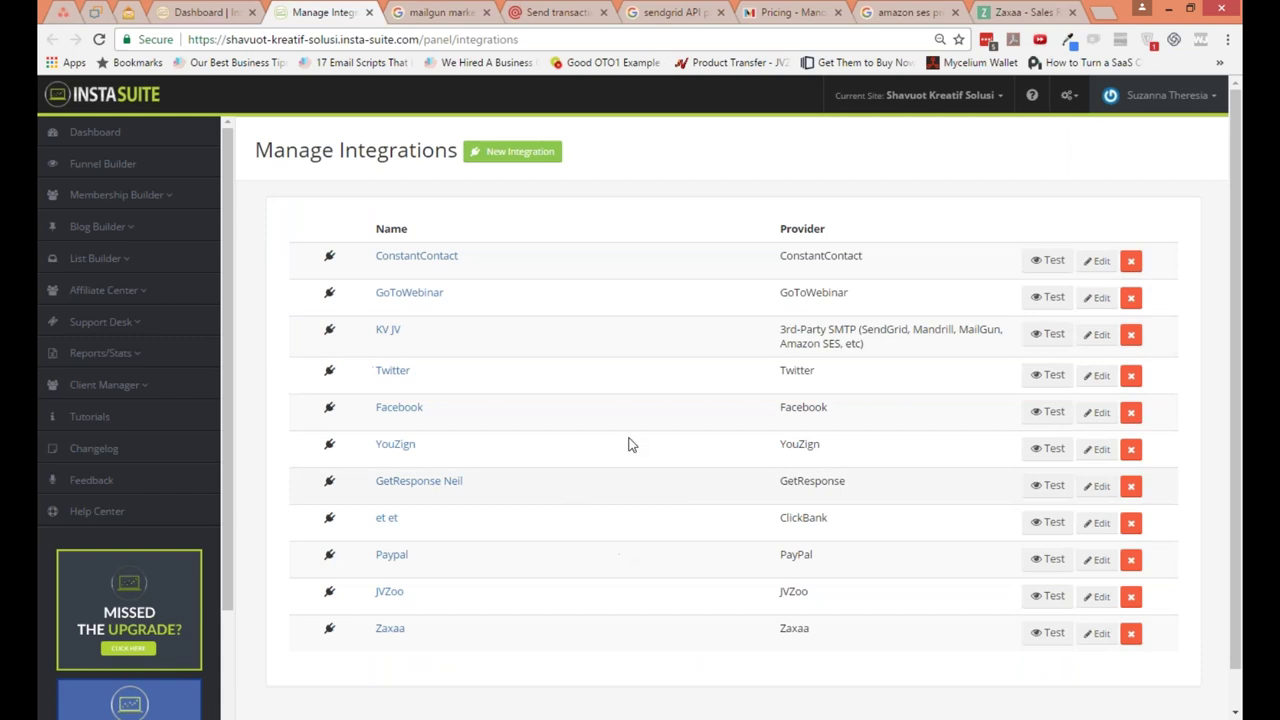
scroll(643, 495, down, 1)
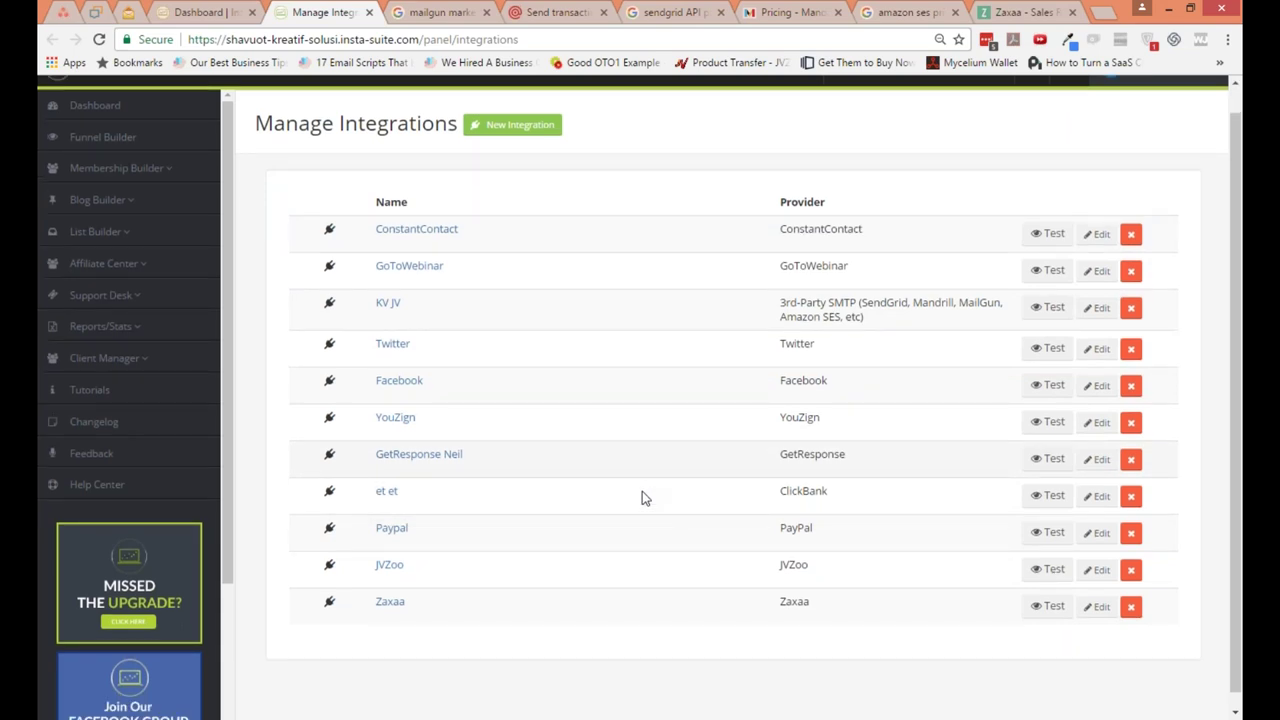
scroll(642, 491, up, 1)
click(522, 153)
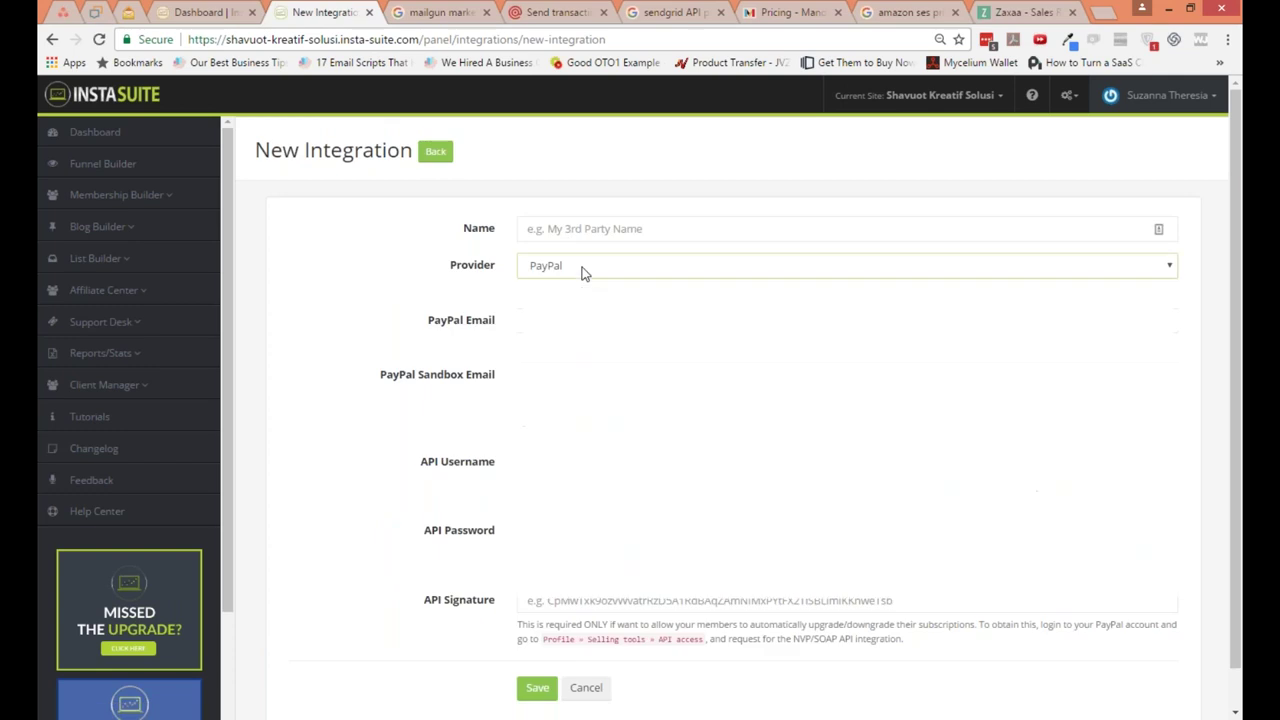
Drop down the Provider list and scroll toward the Misc group.
click(585, 270)
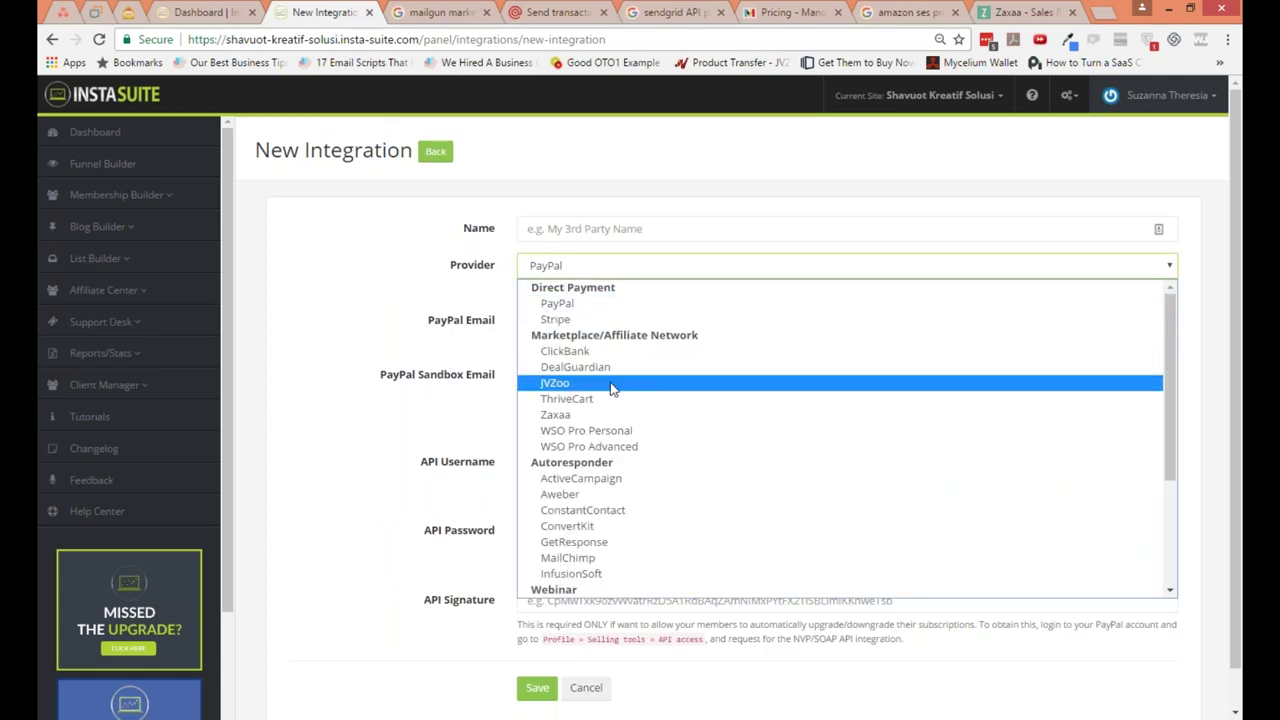
scroll(610, 376, down, 2)
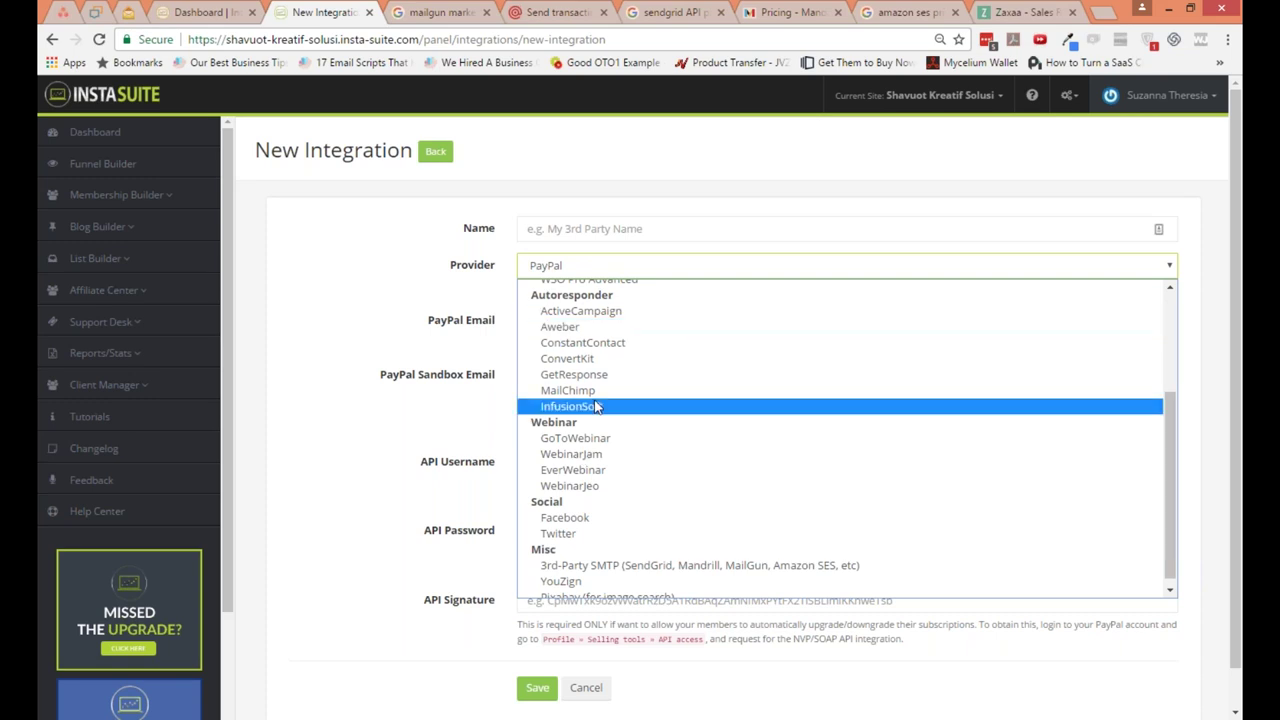
scroll(605, 440, down, 1)
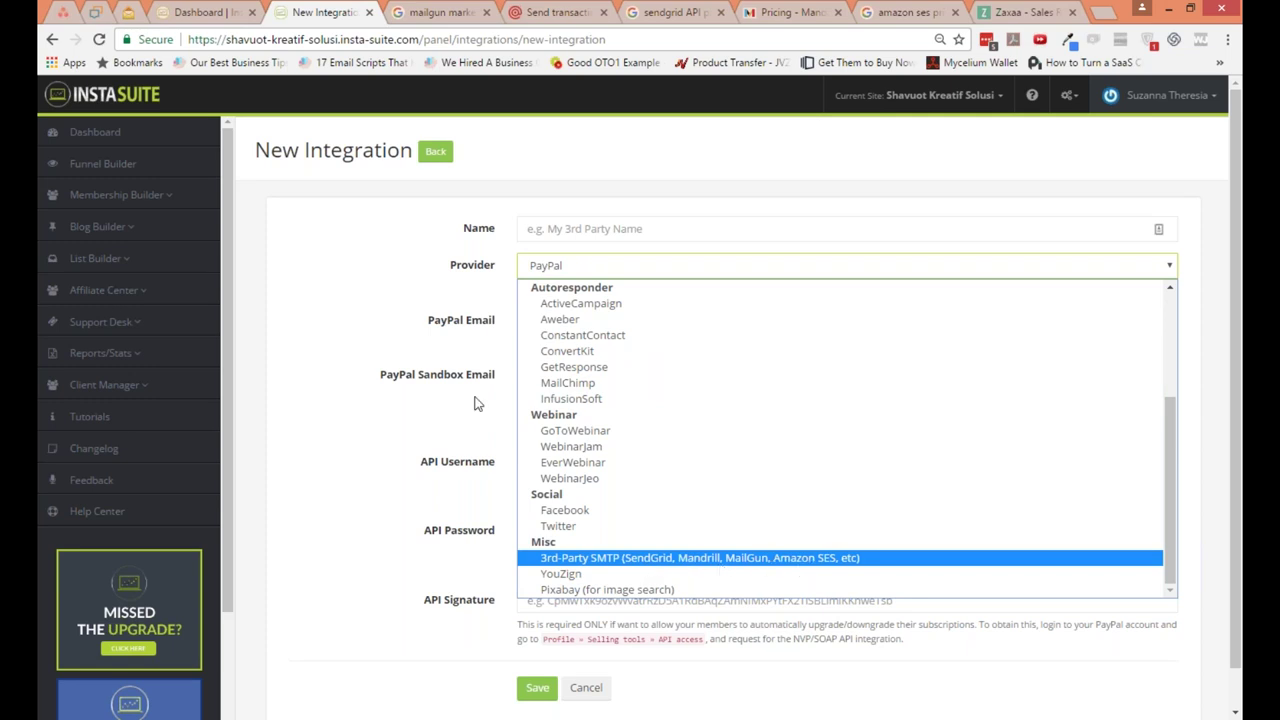
Move from the Mailgun tab to Mandrill's pricing page with its per-block email costs.
click(566, 18)
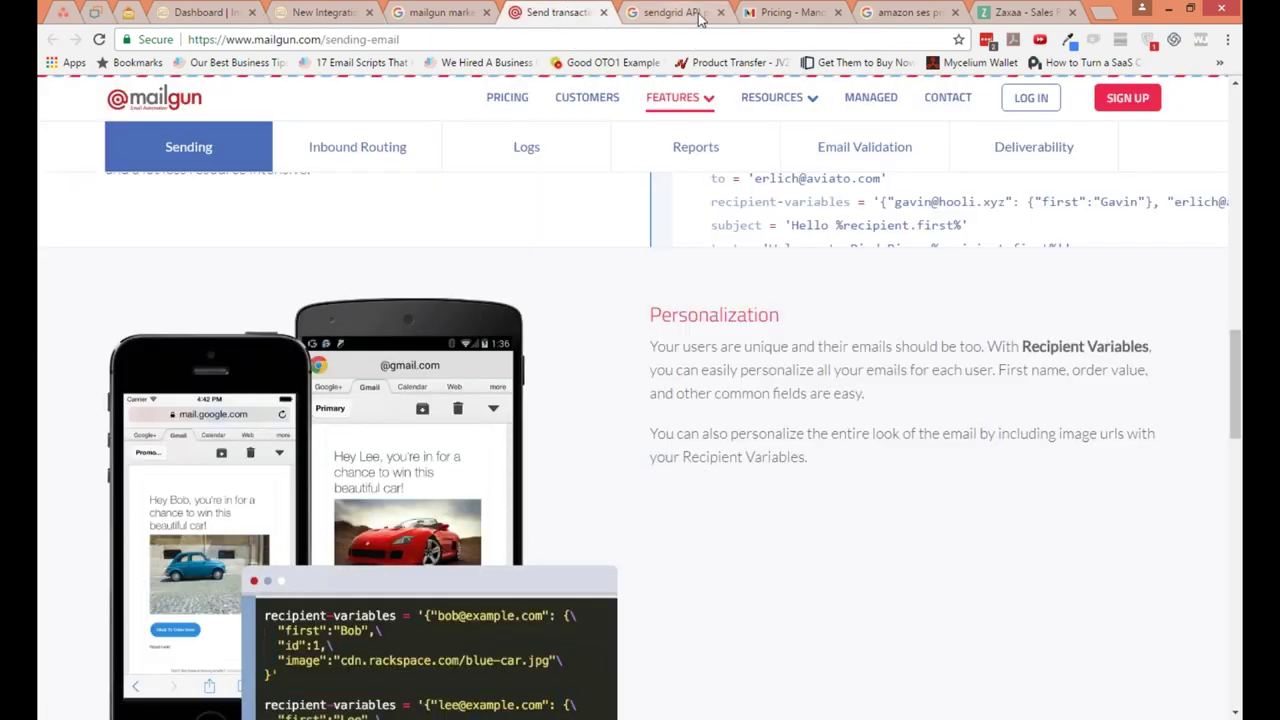
click(771, 18)
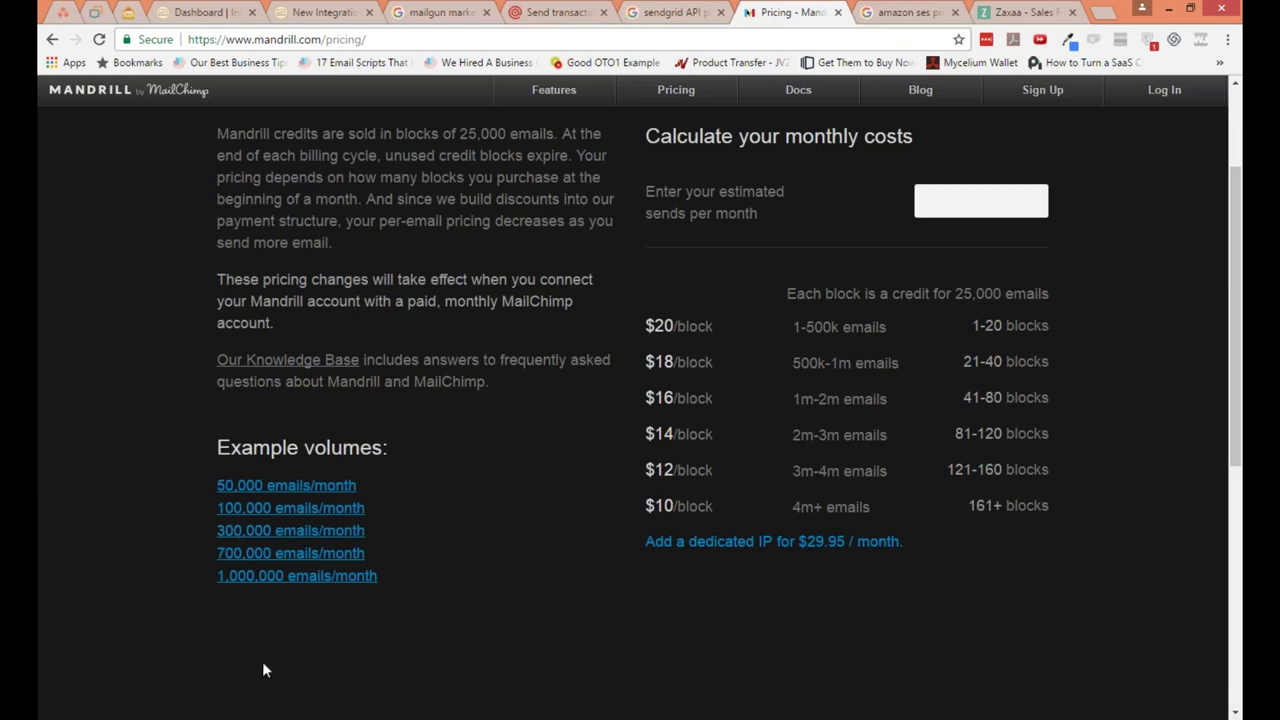
mouse_move(146, 719)
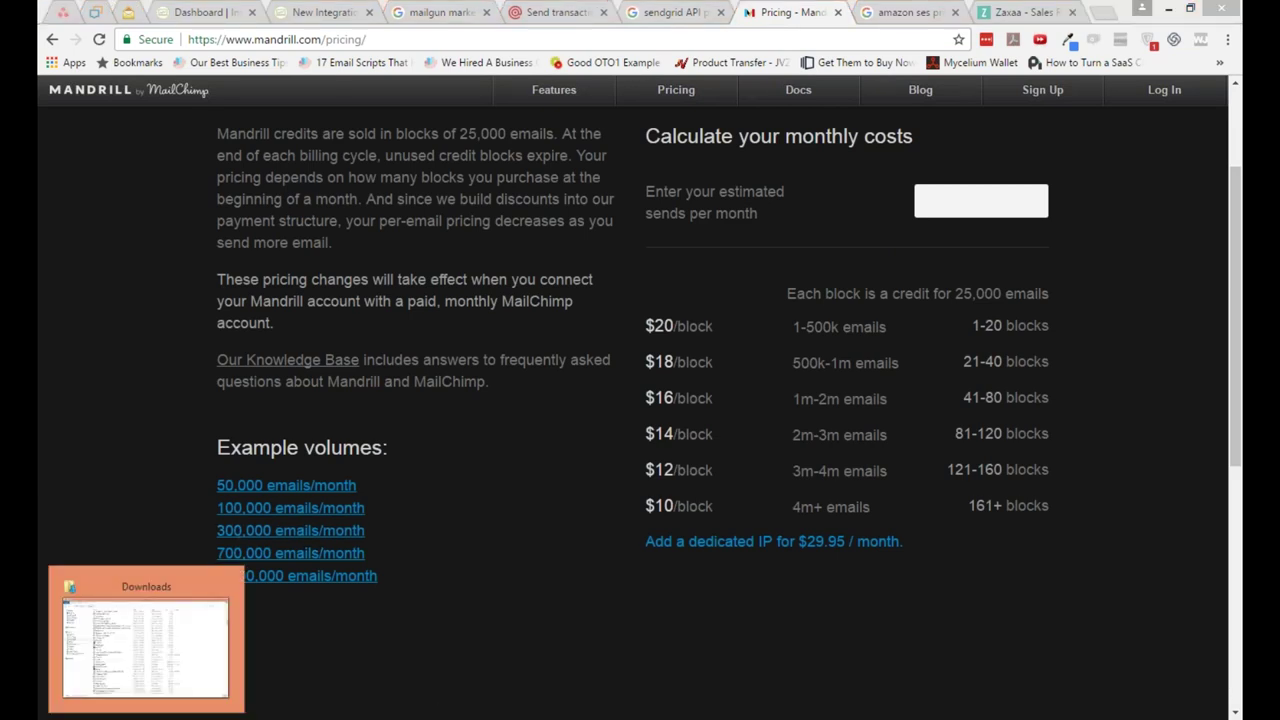
Launch Calculator and multiply 10000 by 30 to get 300000.
key(super)
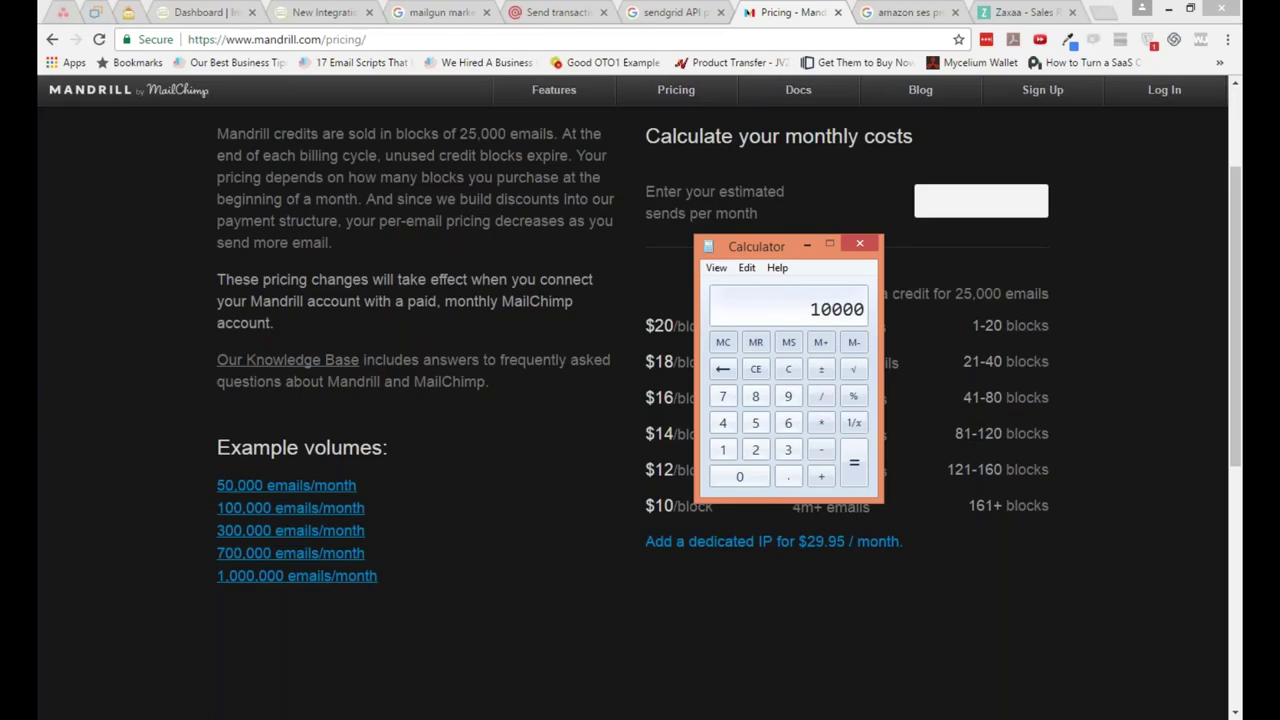
key(asterisk)
key(3)
key(0)
key(Return)
Load Mandrill's 300,000 emails/month estimate and select its $240.00 monthly cost.
click(300, 530)
click(290, 530)
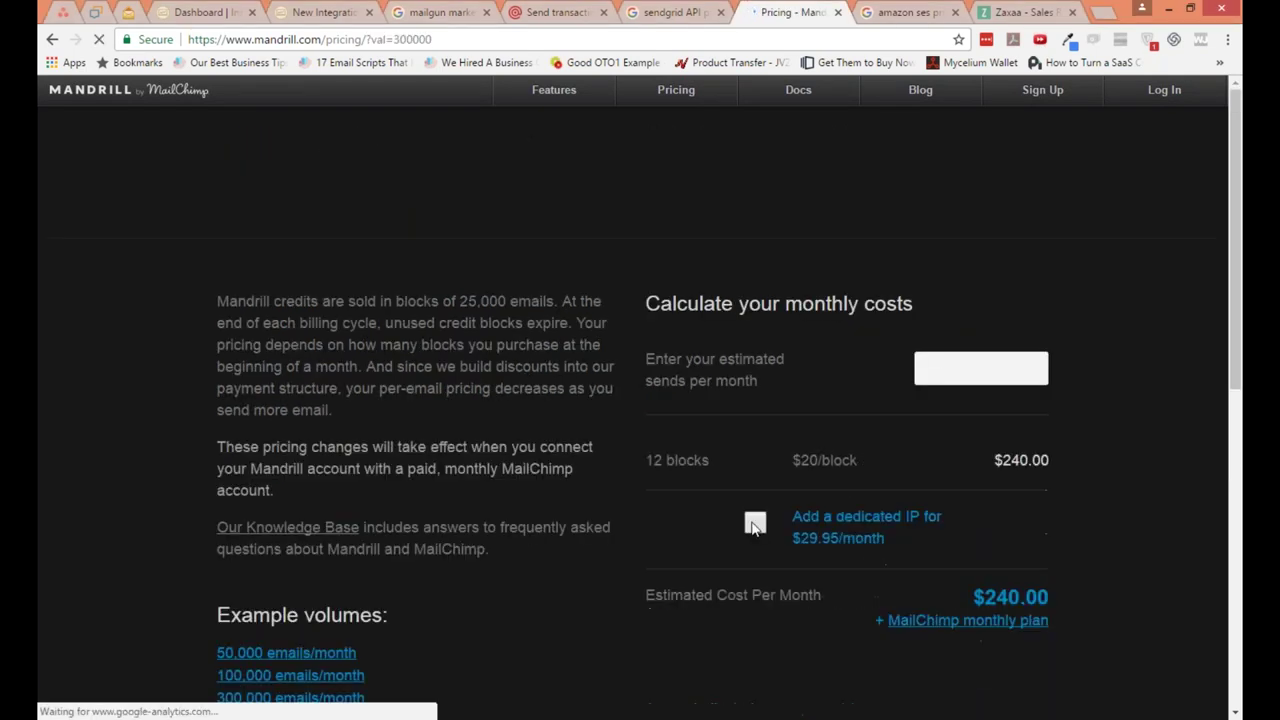
scroll(753, 530, down, 1)
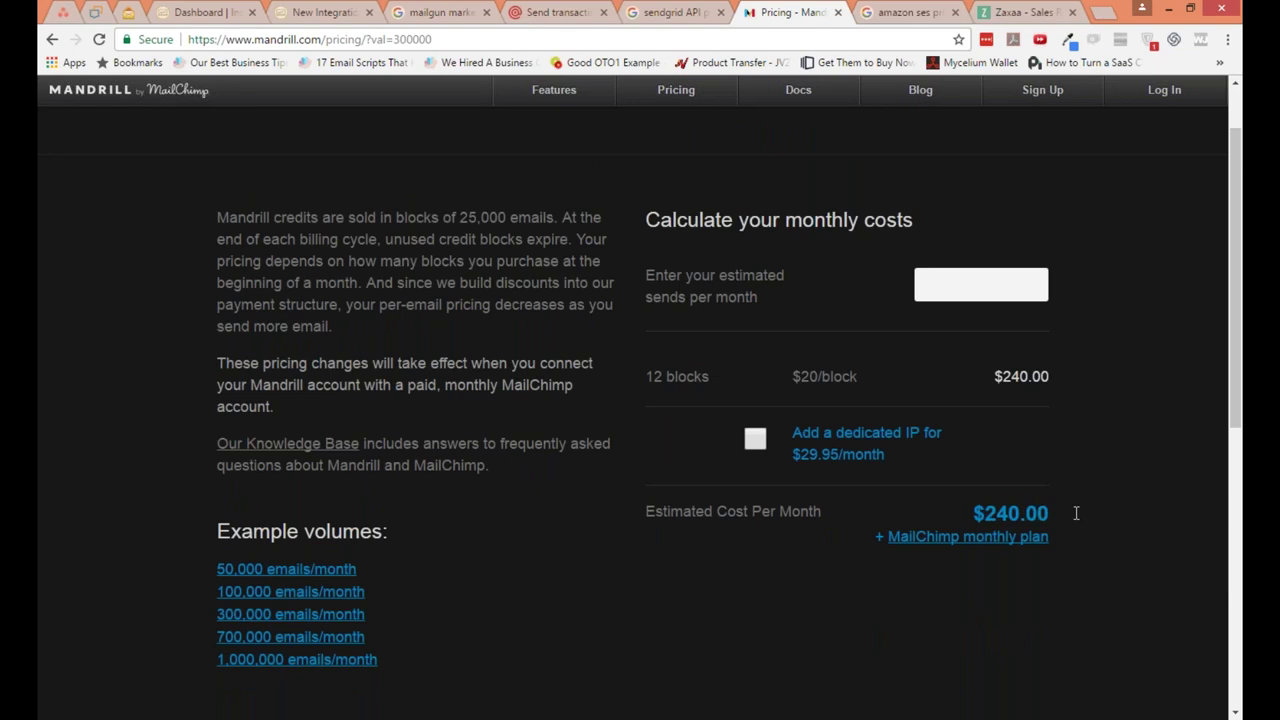
triple_click(1038, 513)
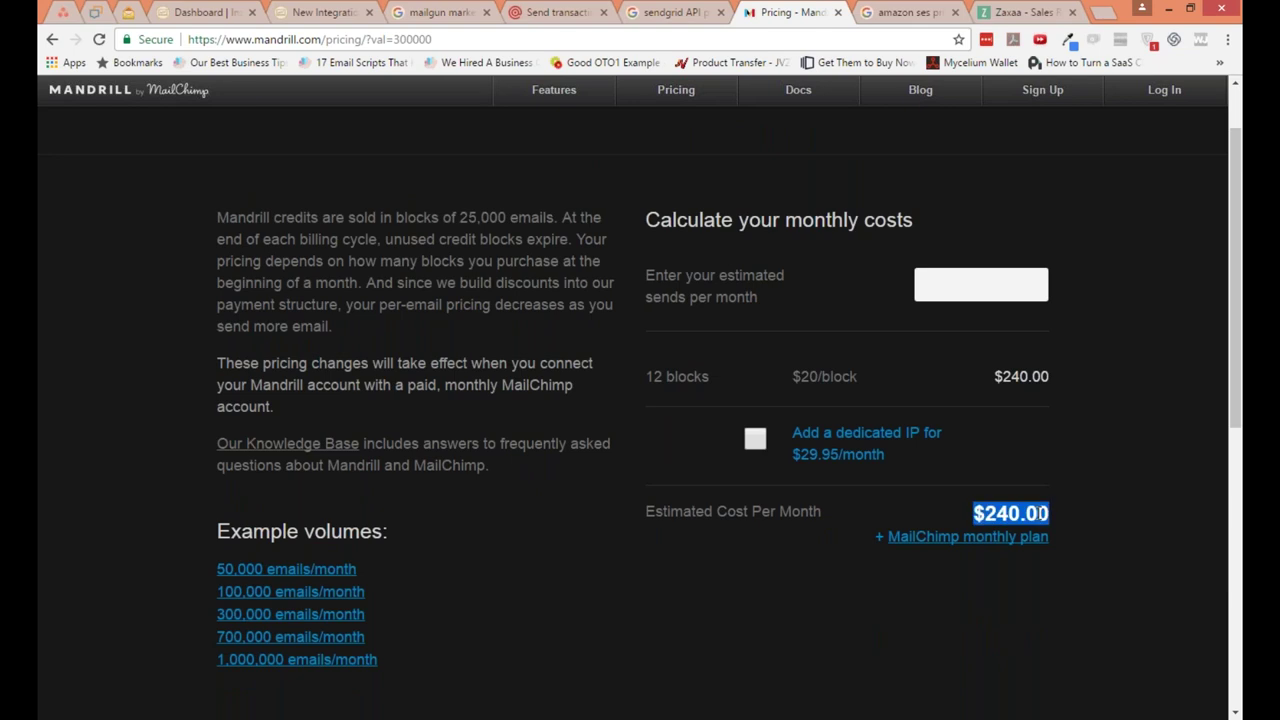
Compute 30000*.25 in Calculator, then return to the browser.
key(alt+Tab)
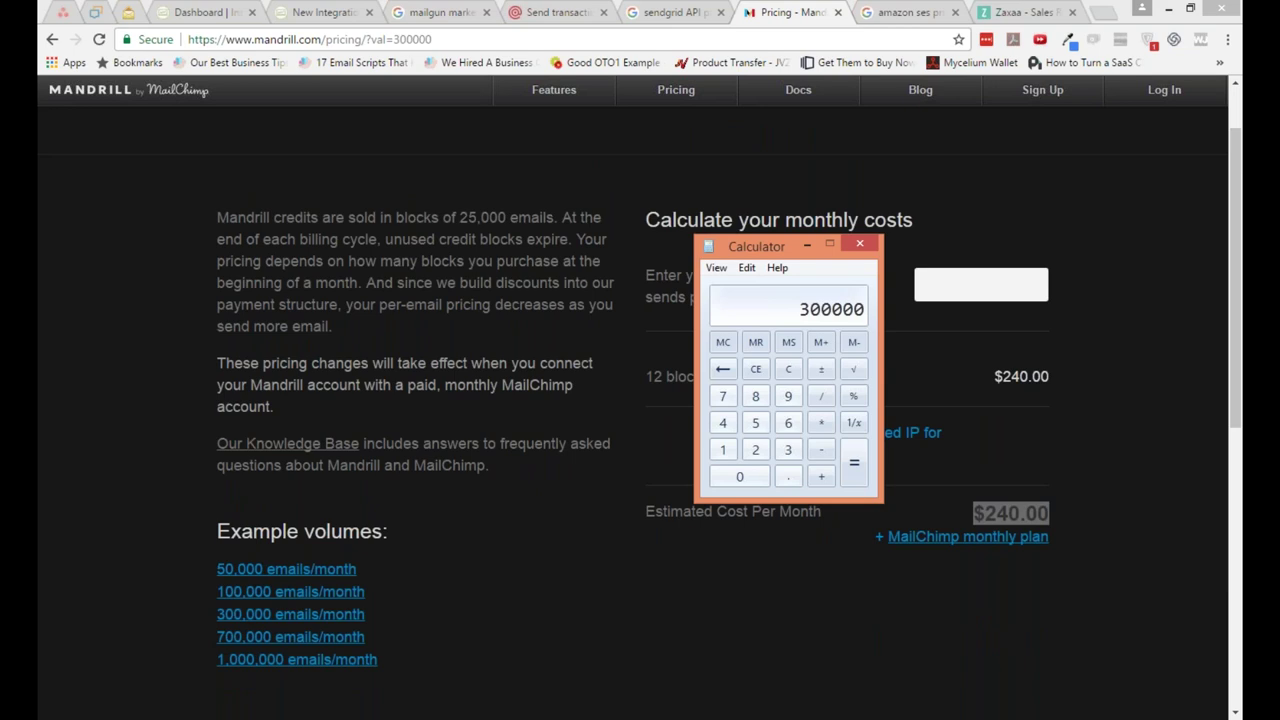
text(3)
text(0000*)
text(.)
text(25)
key(Return)
click(975, 494)
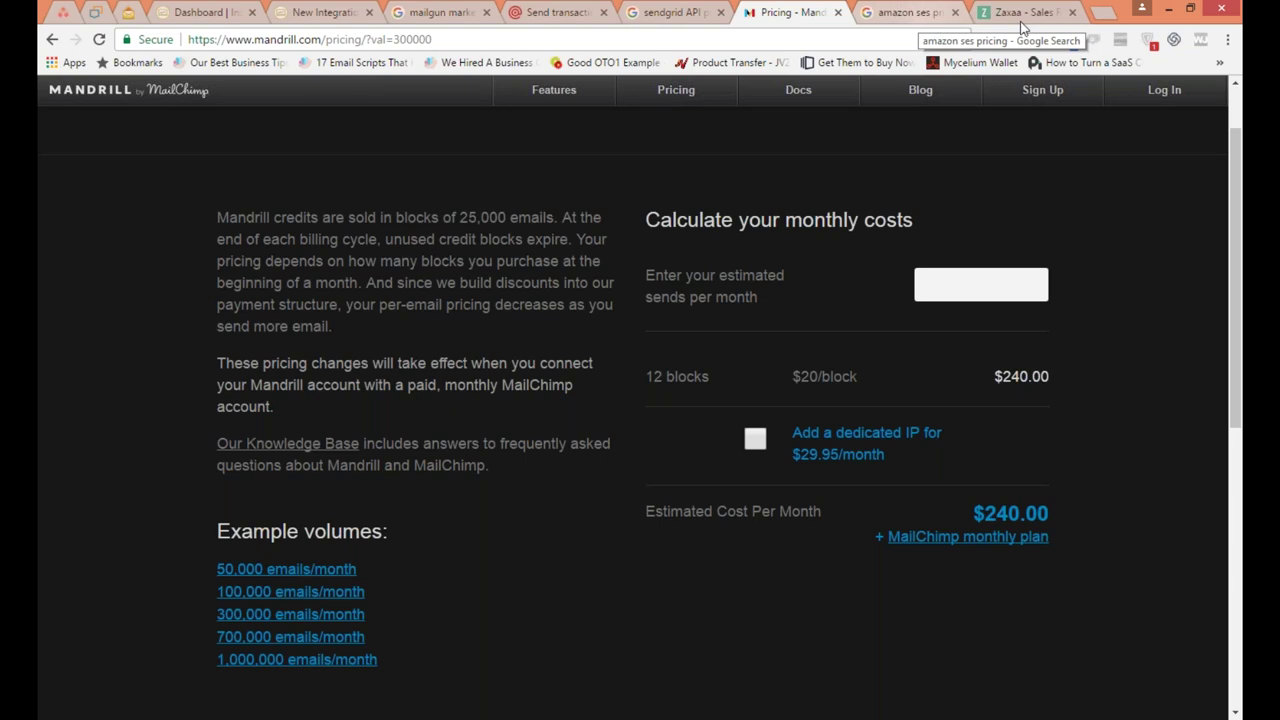
click(1101, 12)
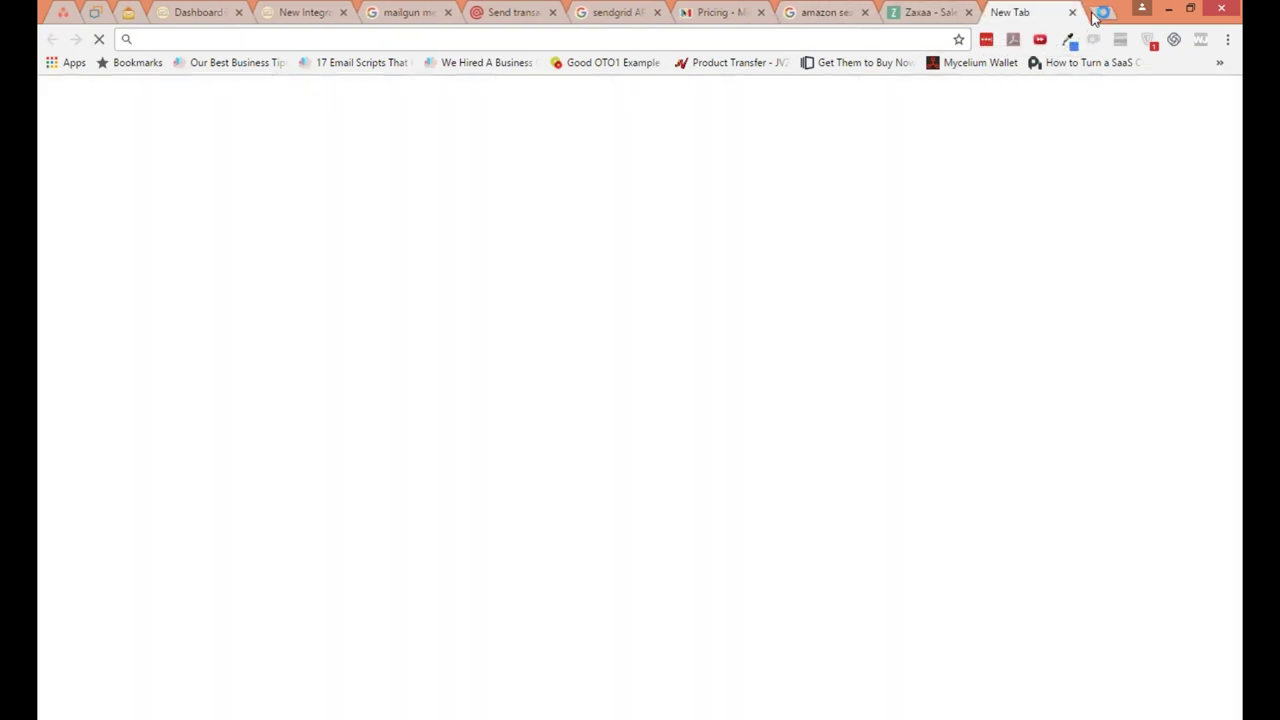
Search for 'hostgator pricing' and open the 'HostGator Pricing | Compare Hosting Plans' result.
text(host)
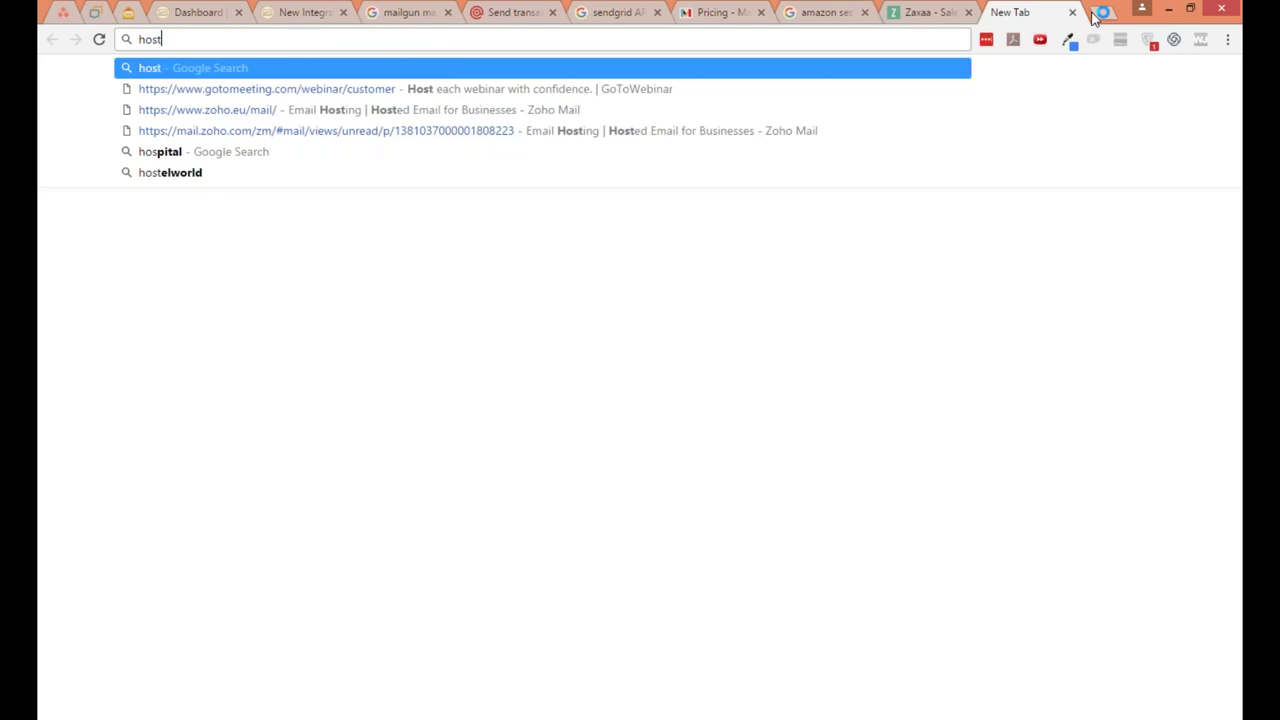
text(gator pricing)
key(Return)
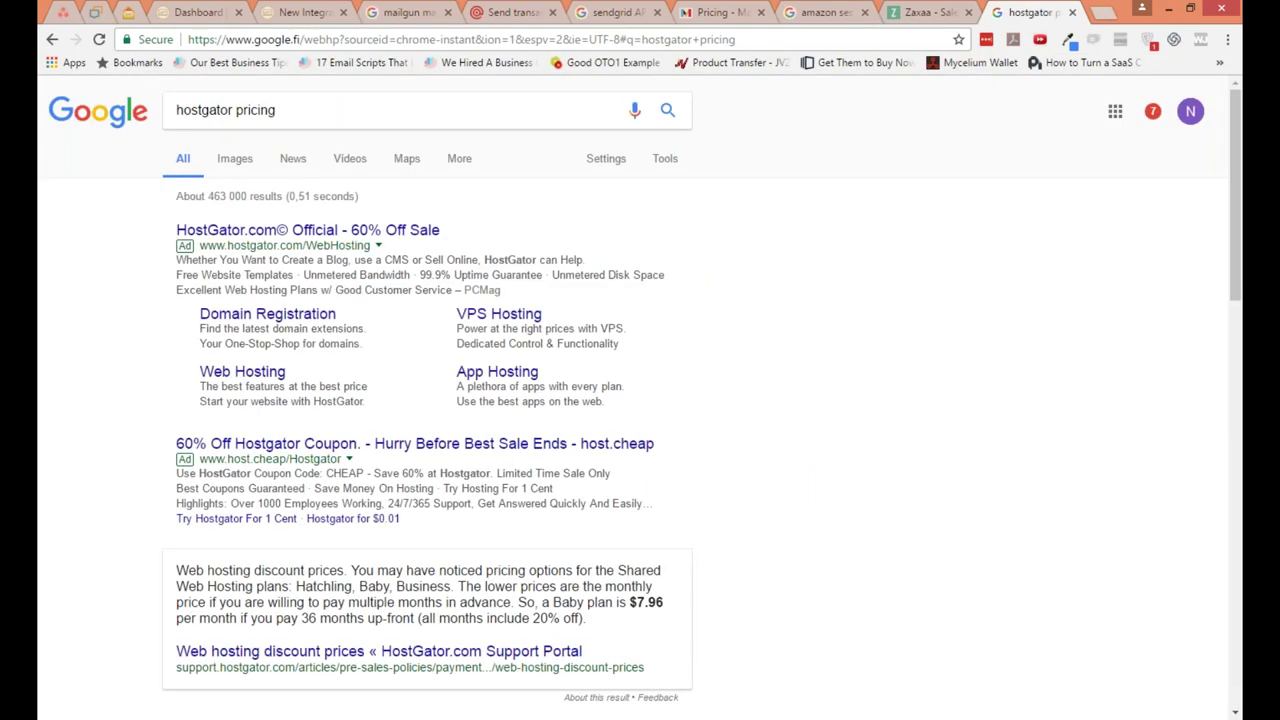
scroll(645, 397, down, 1)
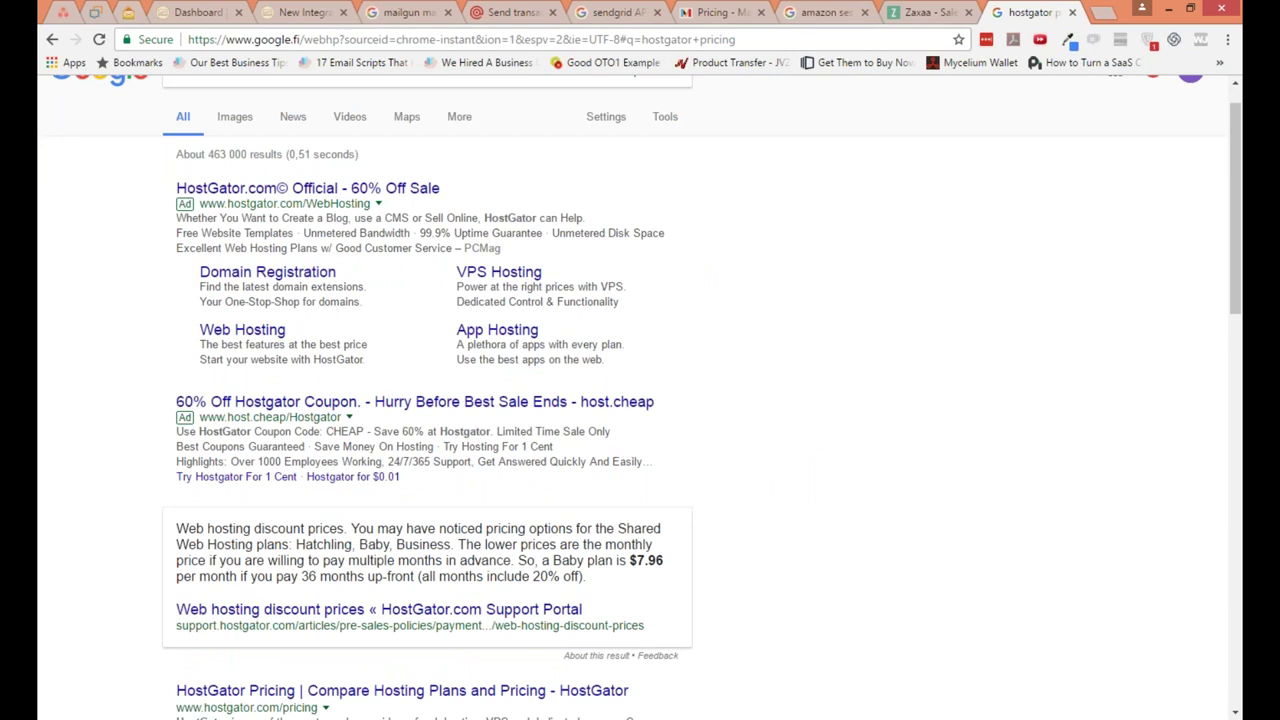
scroll(645, 397, down, 1)
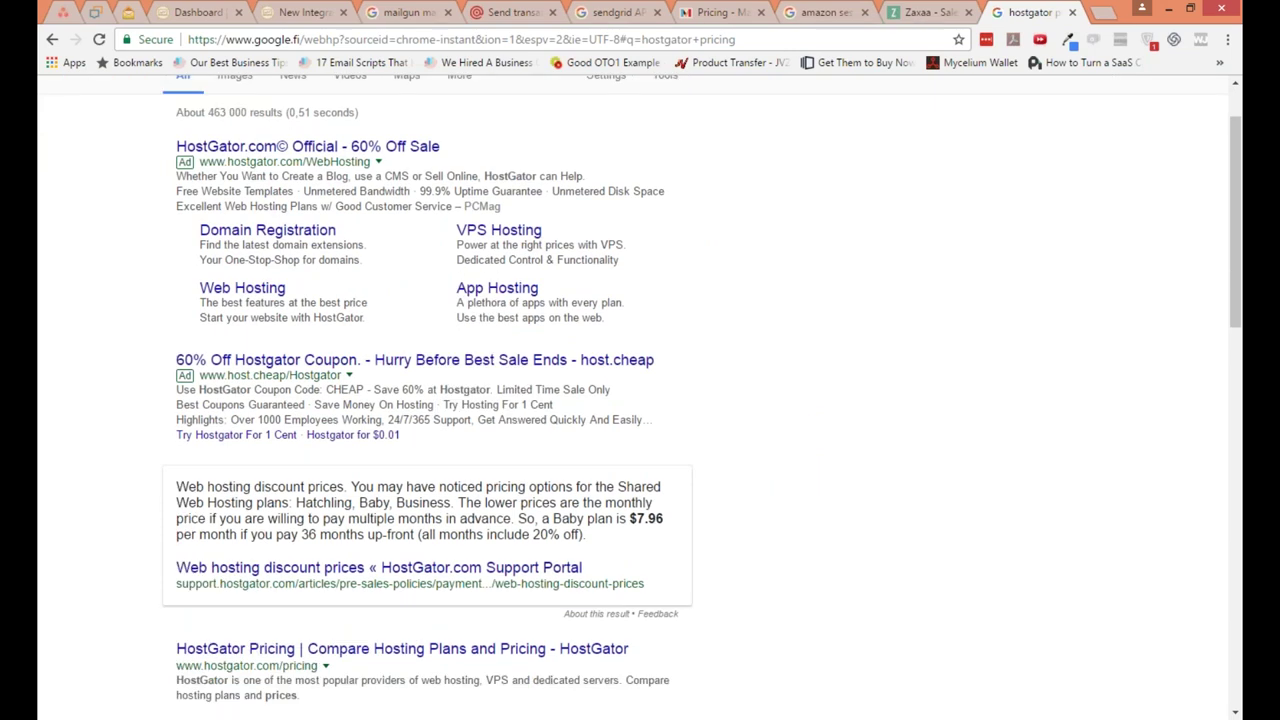
click(378, 567)
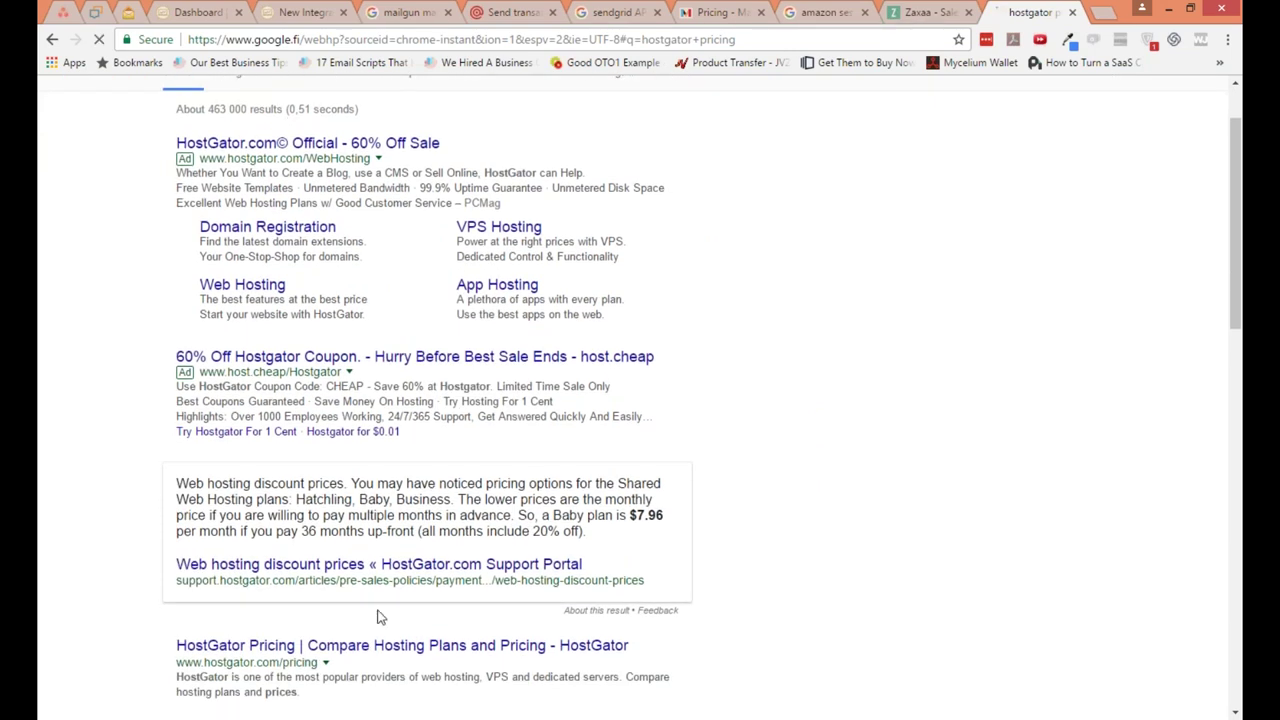
scroll(378, 617, down, 2)
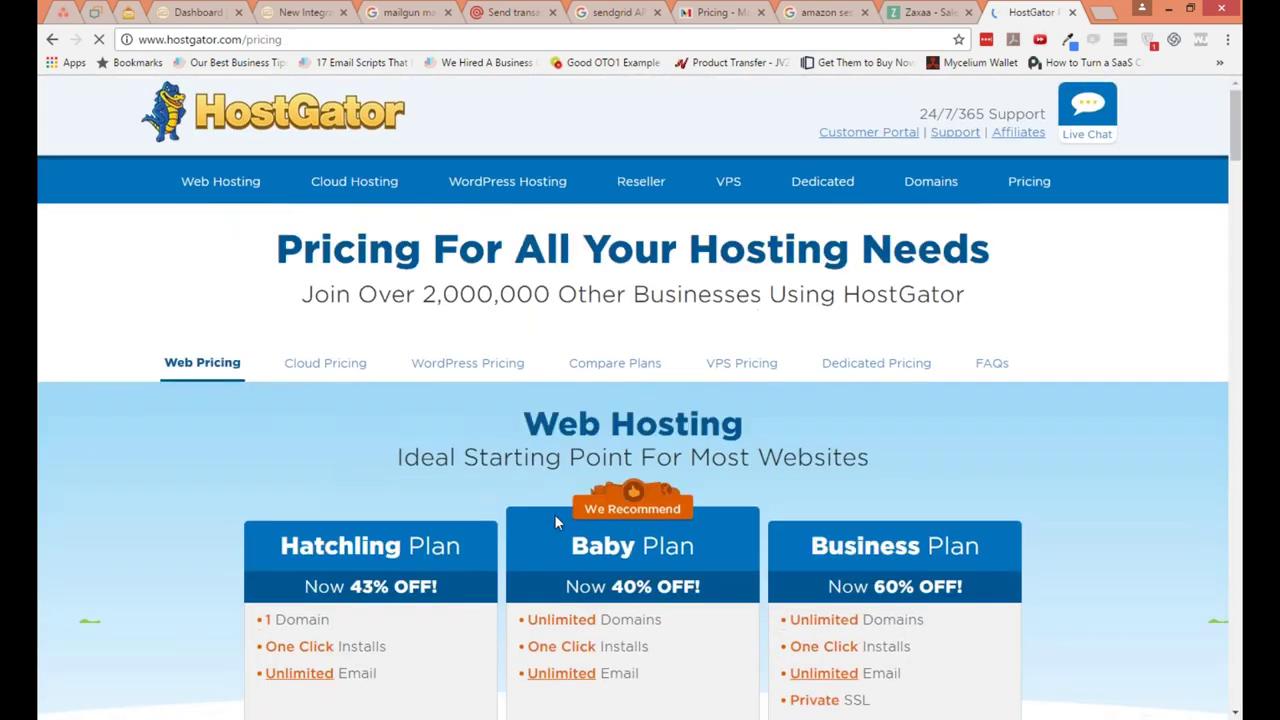
Show HostGator's Dedicated Pricing plans and highlight the Basic Plan's $79.00/mo price.
scroll(601, 462, down, 3)
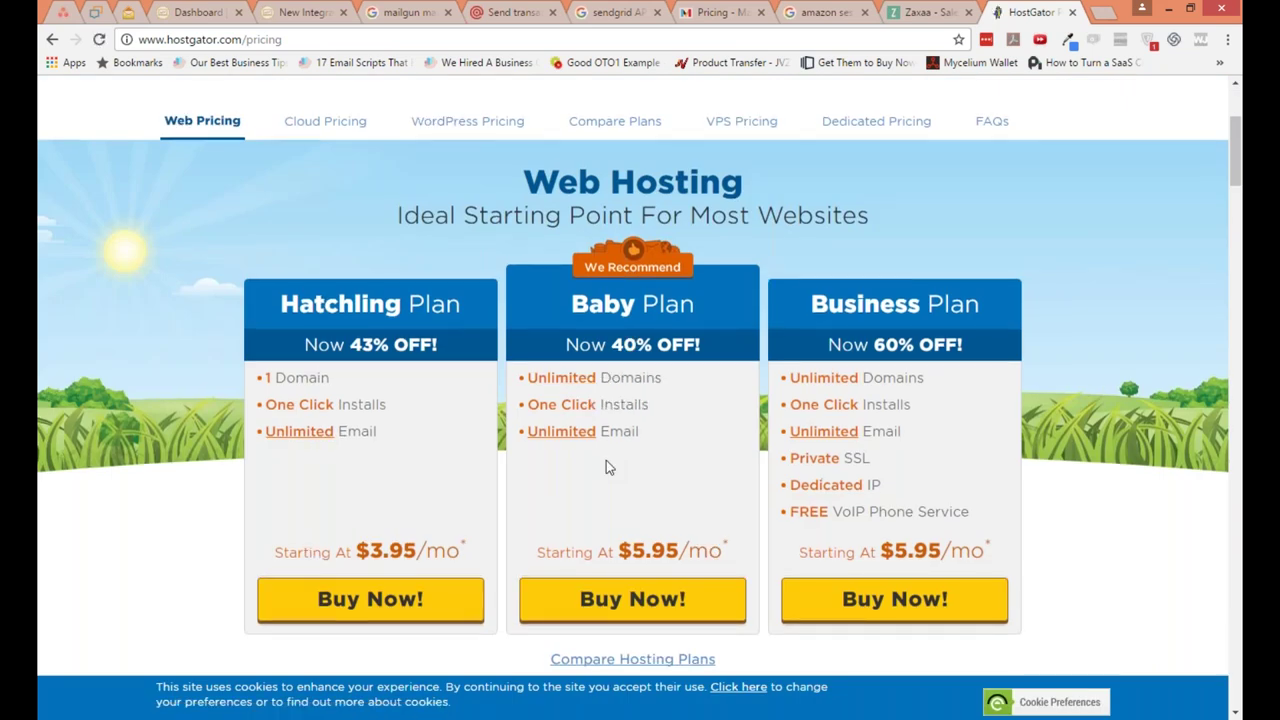
scroll(606, 467, up, 2)
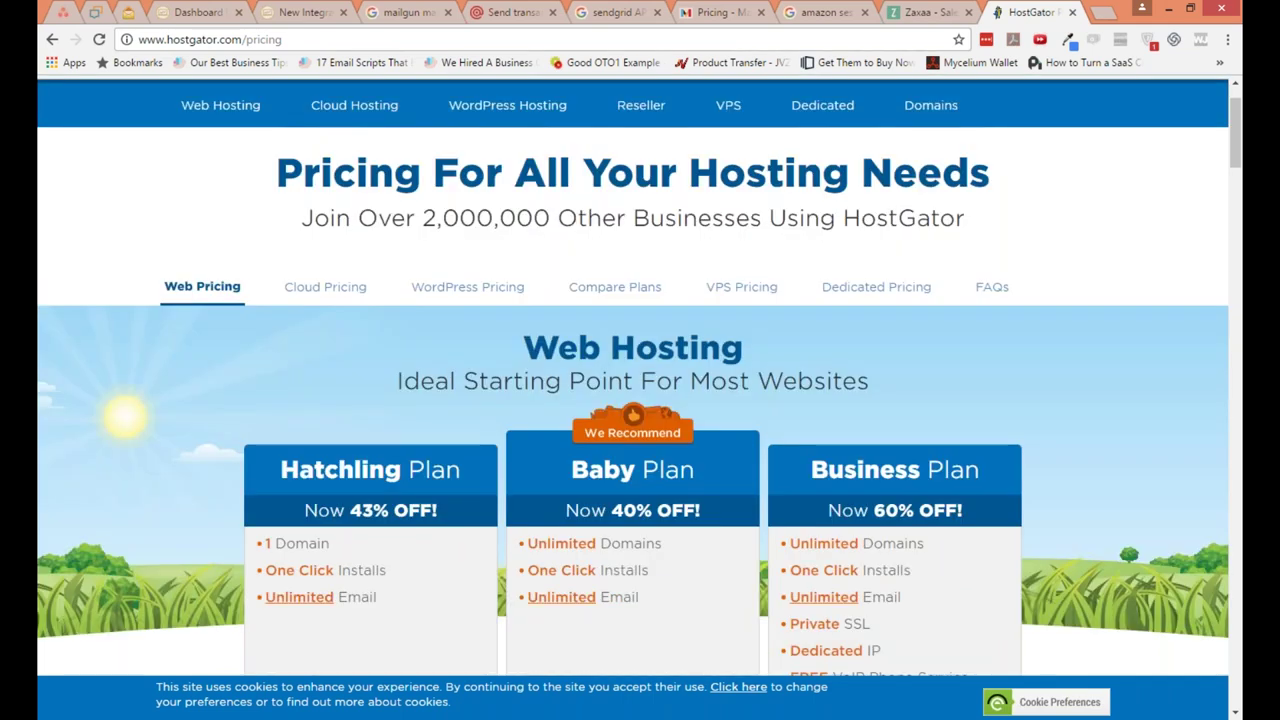
click(876, 287)
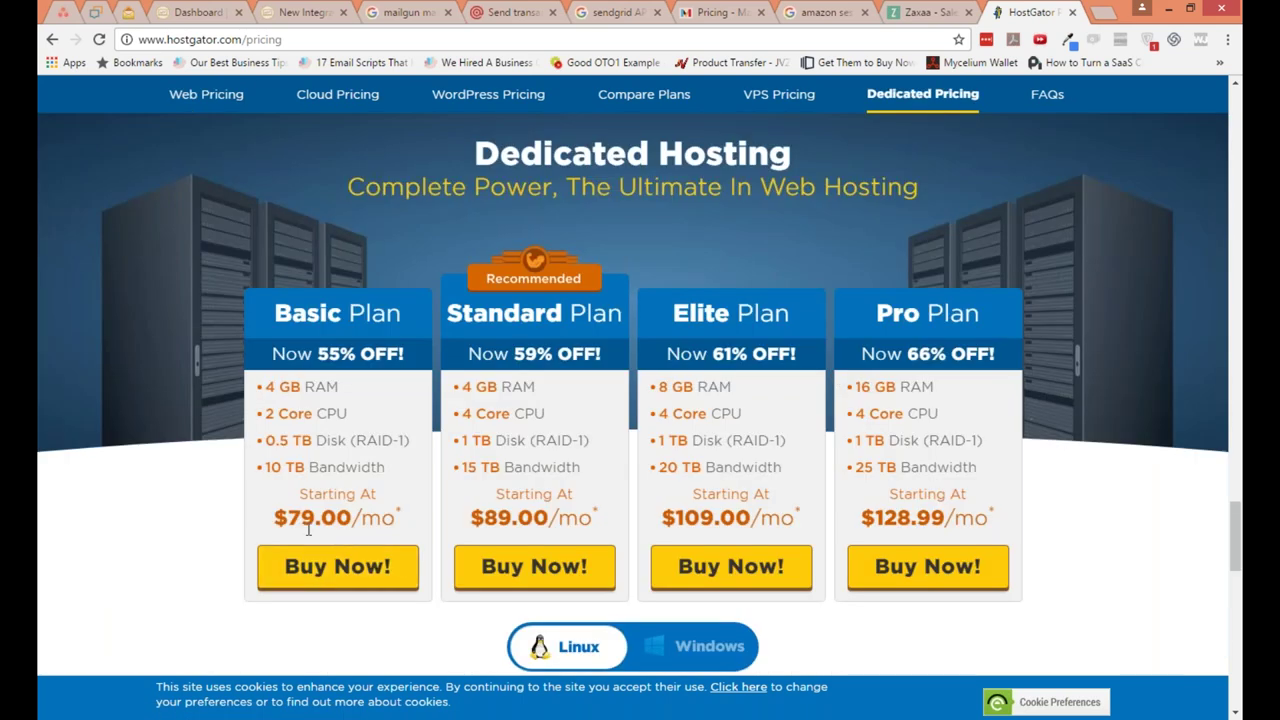
triple_click(373, 515)
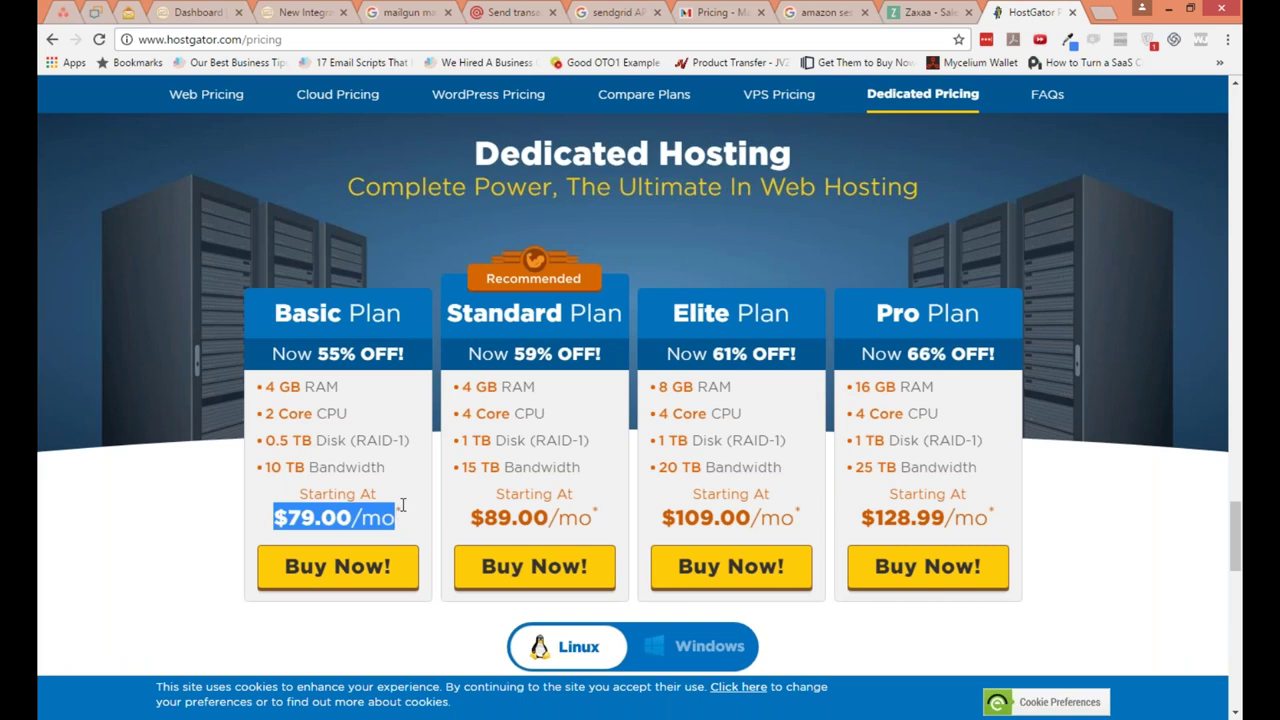
Compare the Mandrill and HostGator tabs, revisit Mandrill's $240.00 estimate, then return to the New Integration form.
click(736, 14)
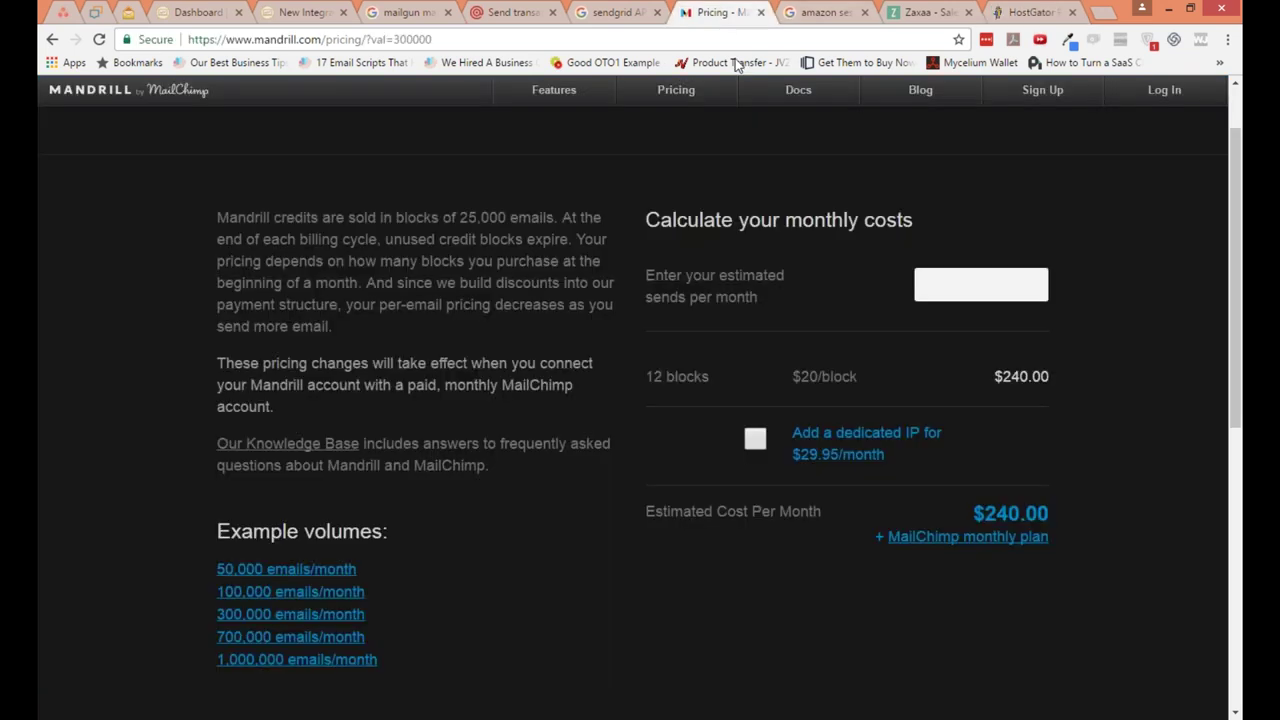
click(1006, 14)
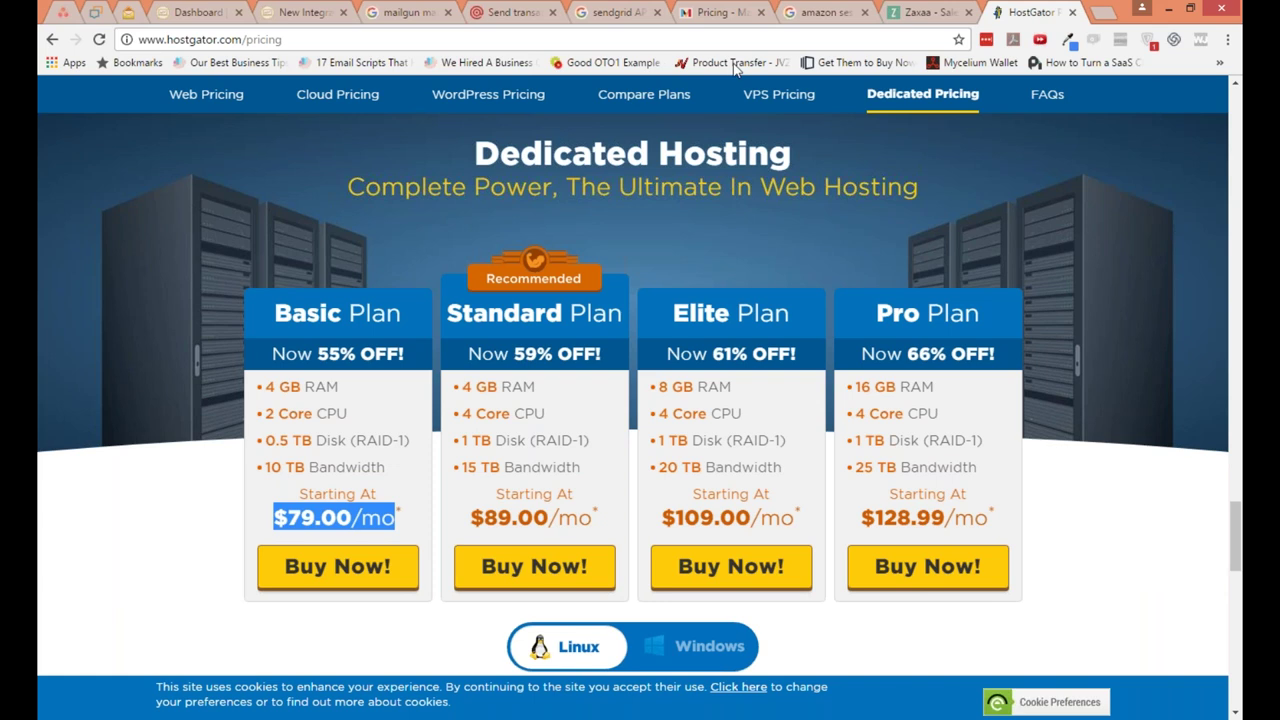
click(752, 16)
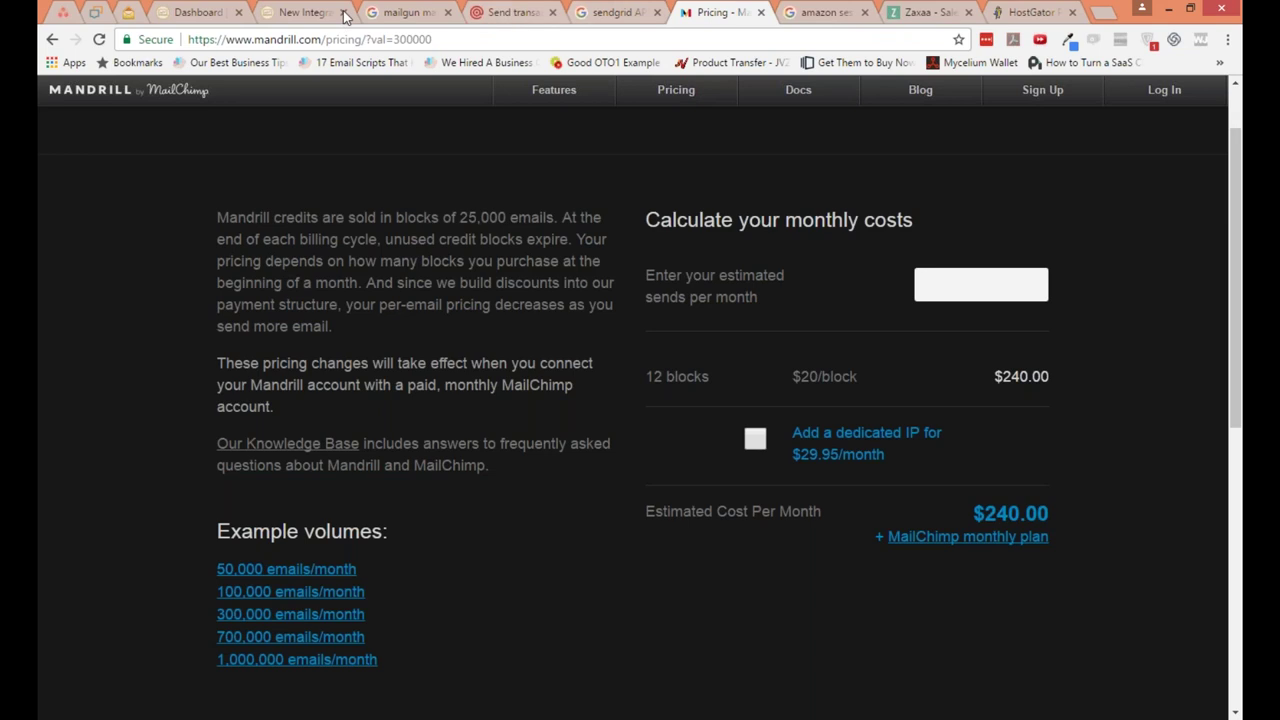
click(280, 18)
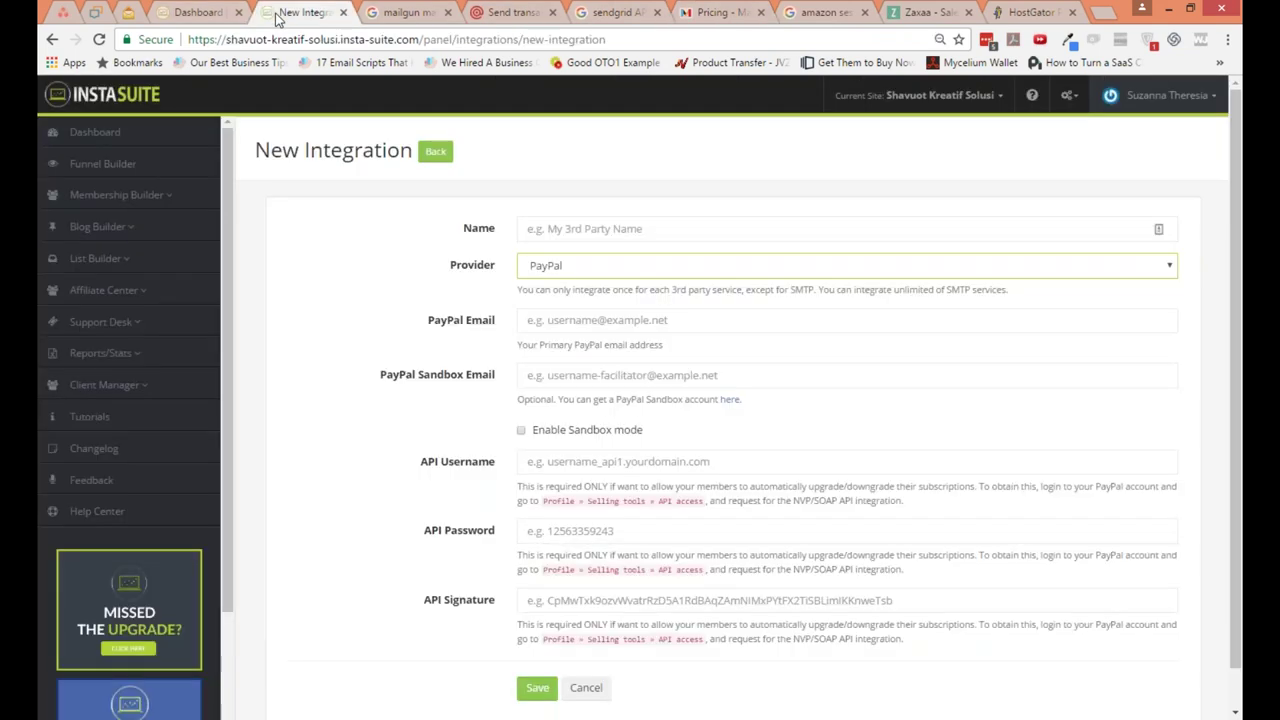
Set the integration's Provider to 3rd-Party SMTP.
click(657, 277)
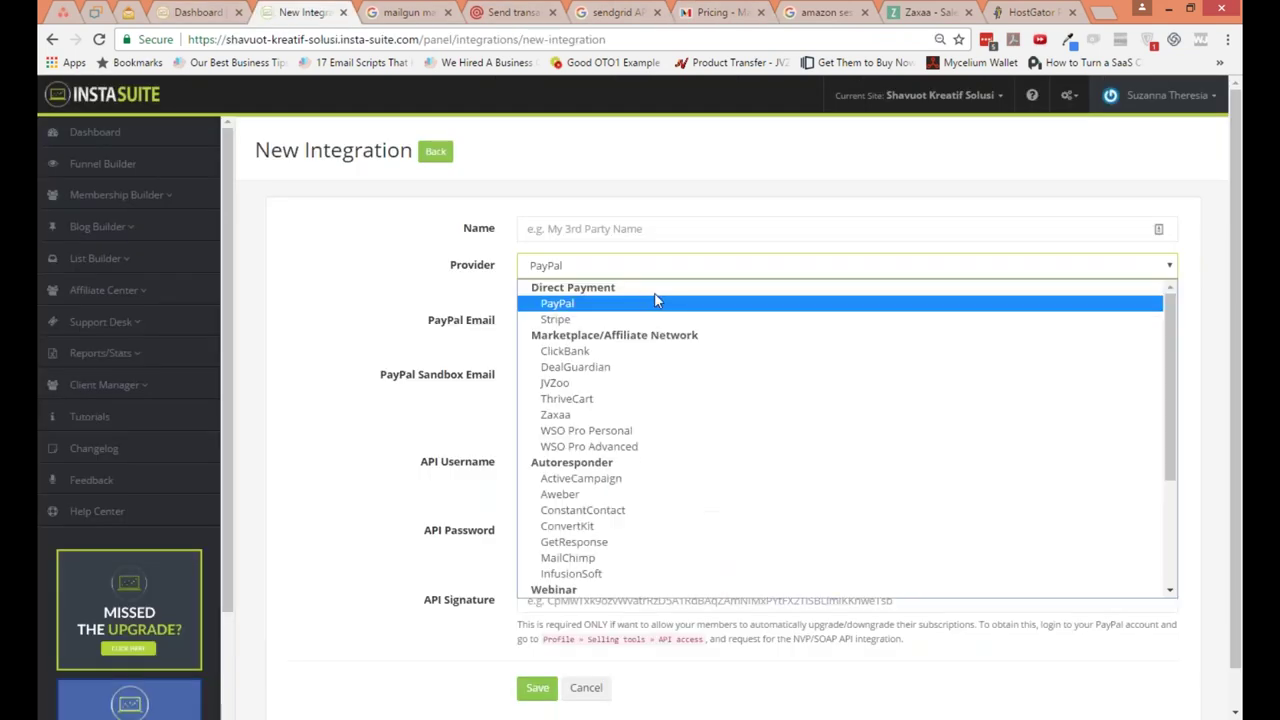
scroll(665, 583, down, 1)
scroll(665, 583, down, 1)
click(665, 583)
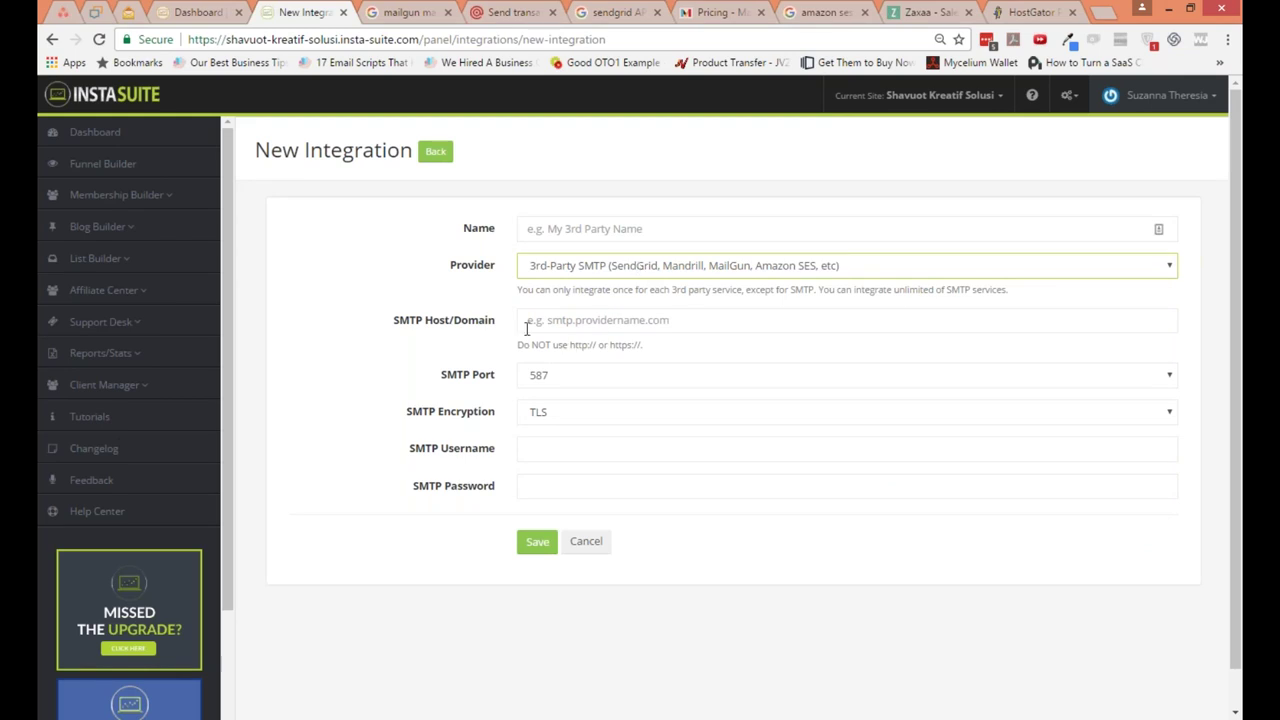
Highlight the SMTP Host/Domain, SMTP Port and SMTP Encryption field labels.
drag(394, 326, 508, 492)
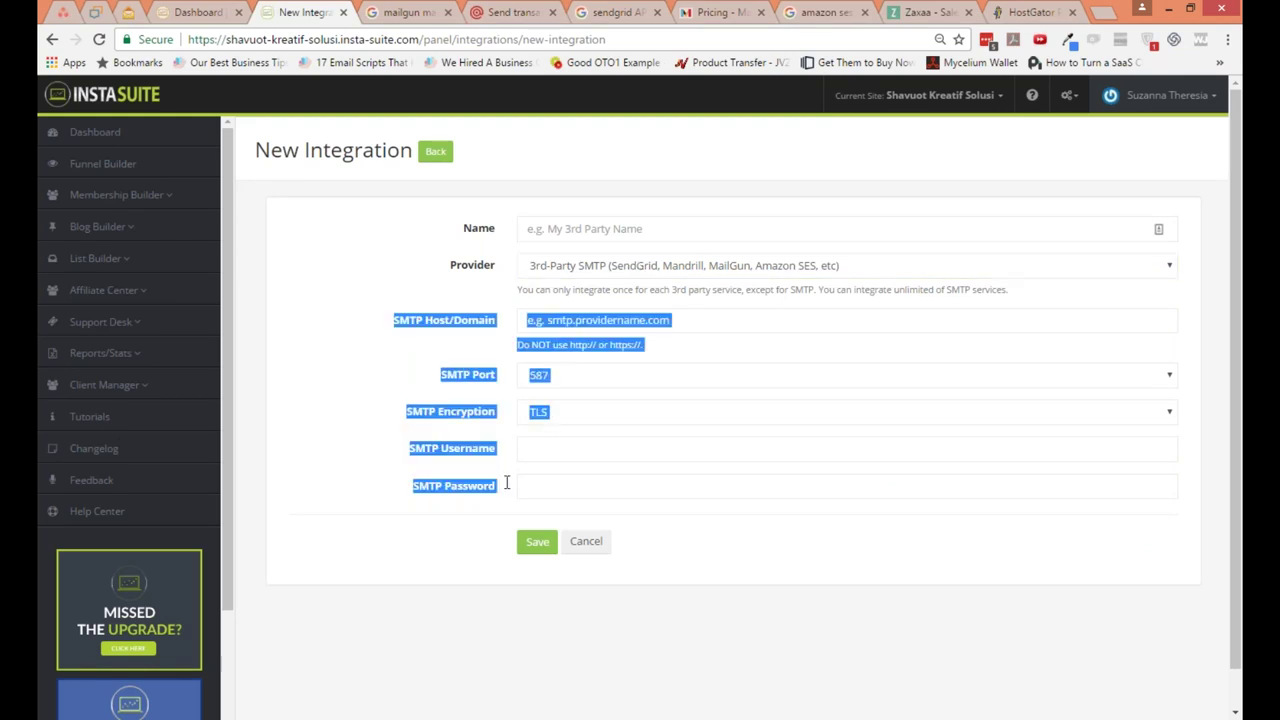
click(508, 494)
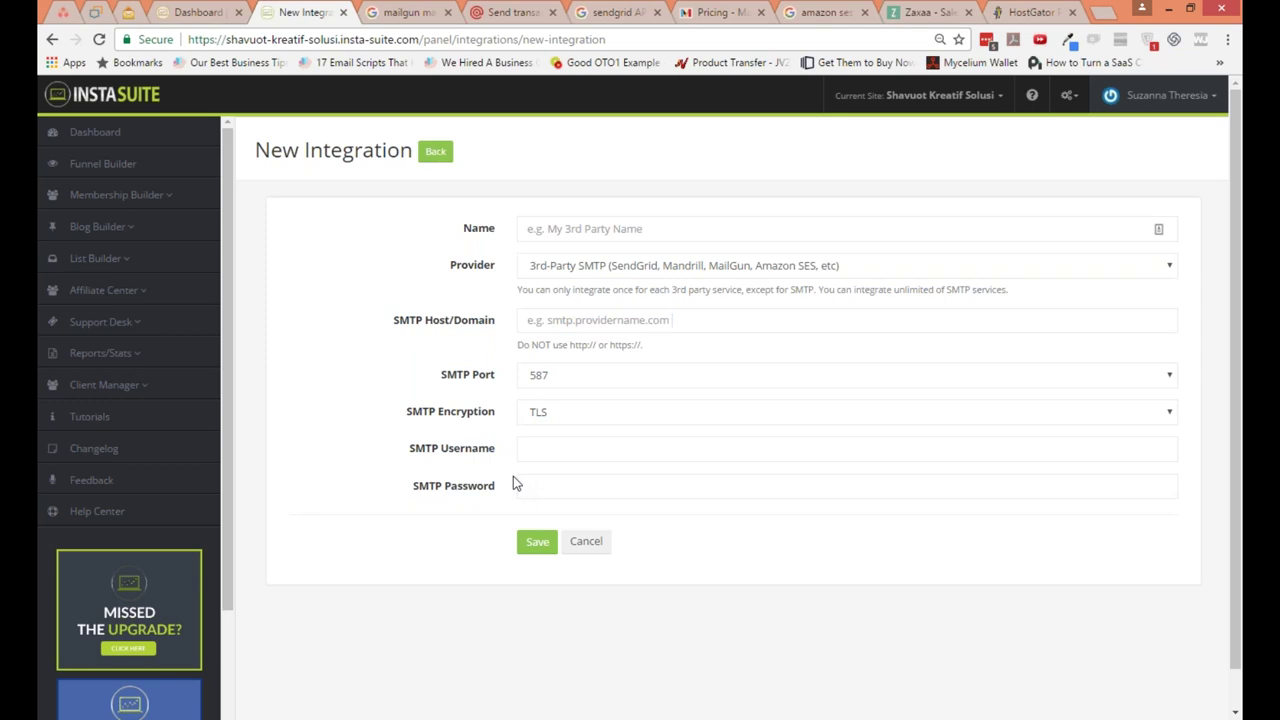
drag(391, 320, 496, 322)
drag(440, 376, 496, 380)
drag(408, 413, 490, 428)
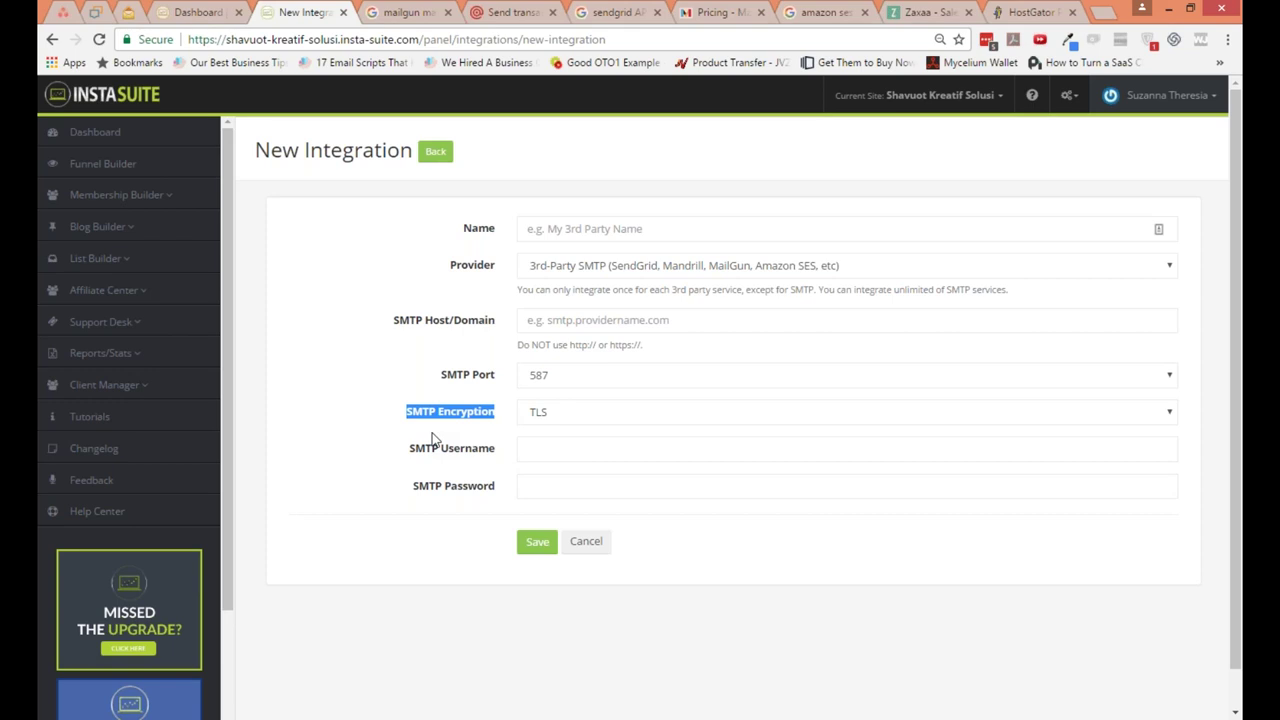
Switch to the HostGator dedicated hosting price list, leaving the SMTP form with only port 587 and TLS.
click(992, 20)
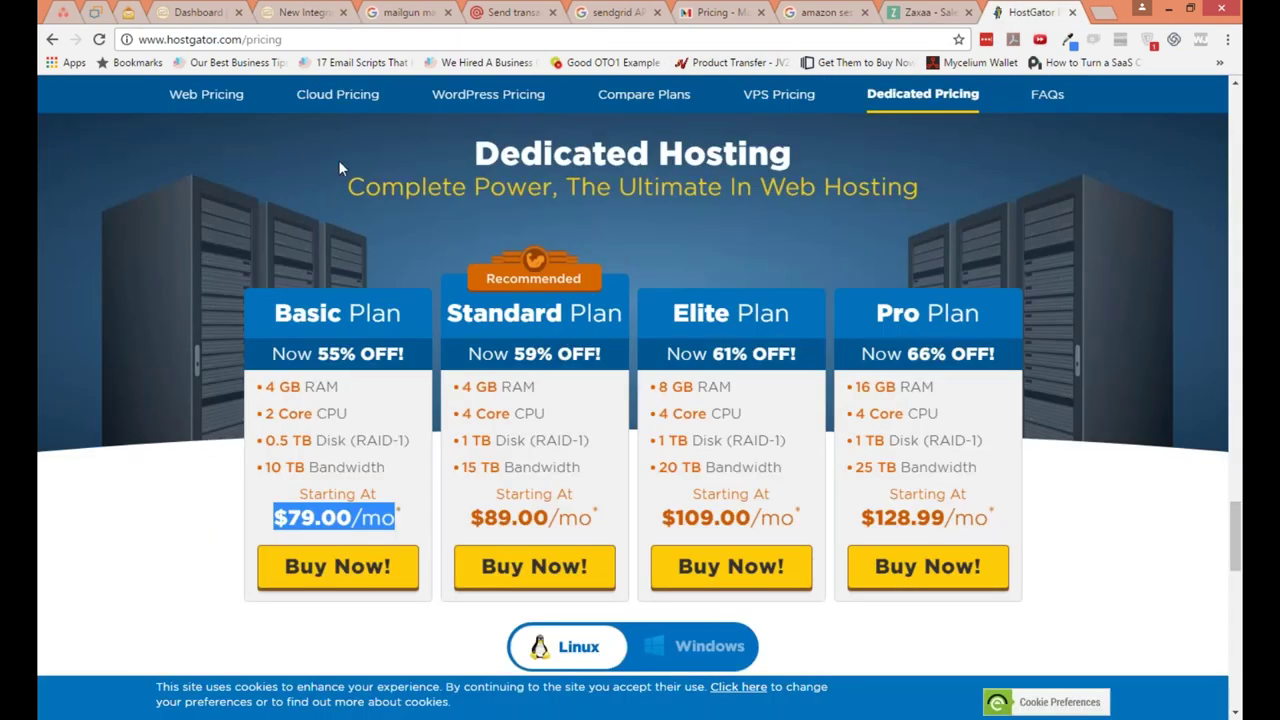
Return to the InstaSuite New Integration form and highlight the SMTP label.
click(288, 22)
drag(403, 405, 491, 415)
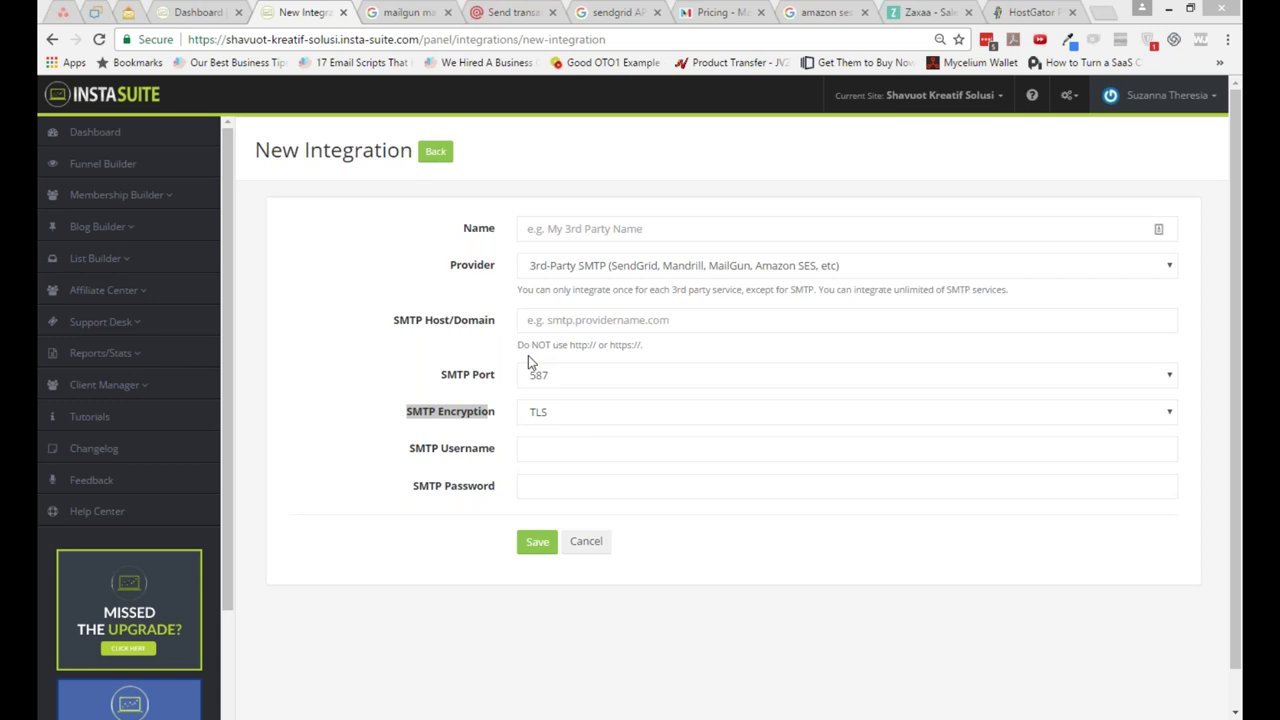
In a new tab, search 'mailerlite pricing' and open the 'Prices | MailerLite' result.
click(1106, 13)
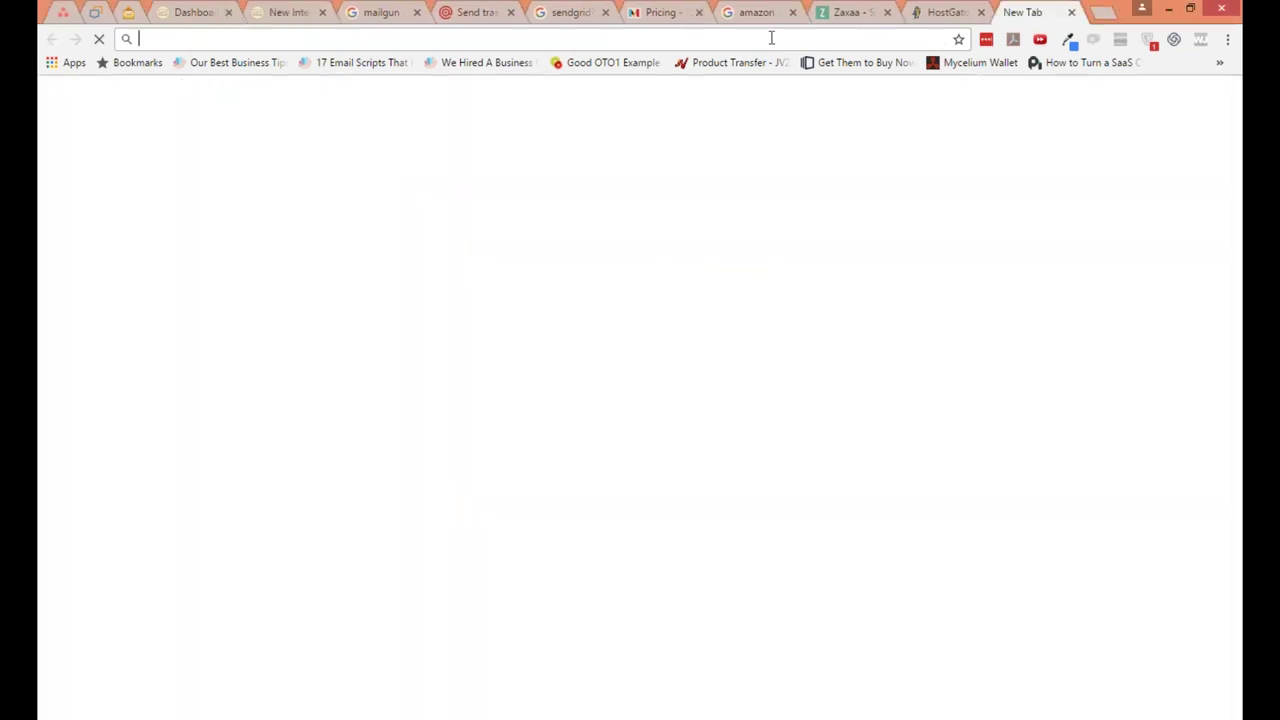
text(maill)
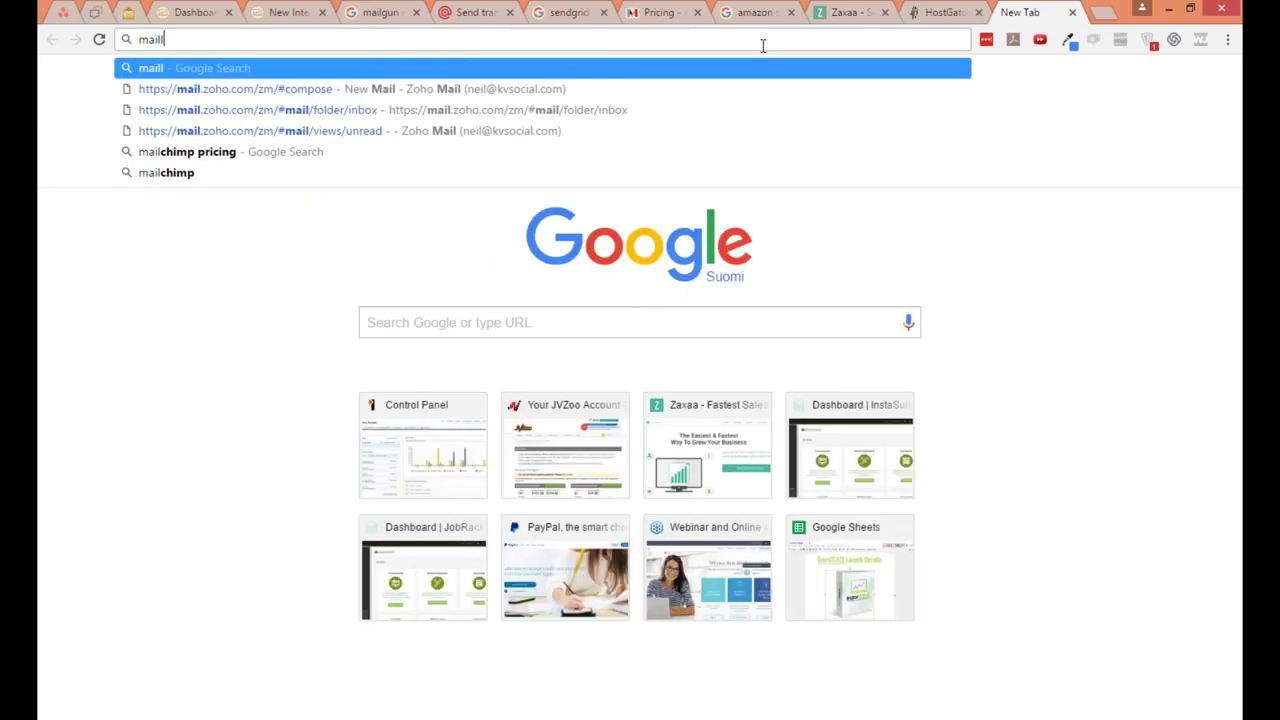
key(BackSpace)
text(erlite)
key(Down)
key(Return)
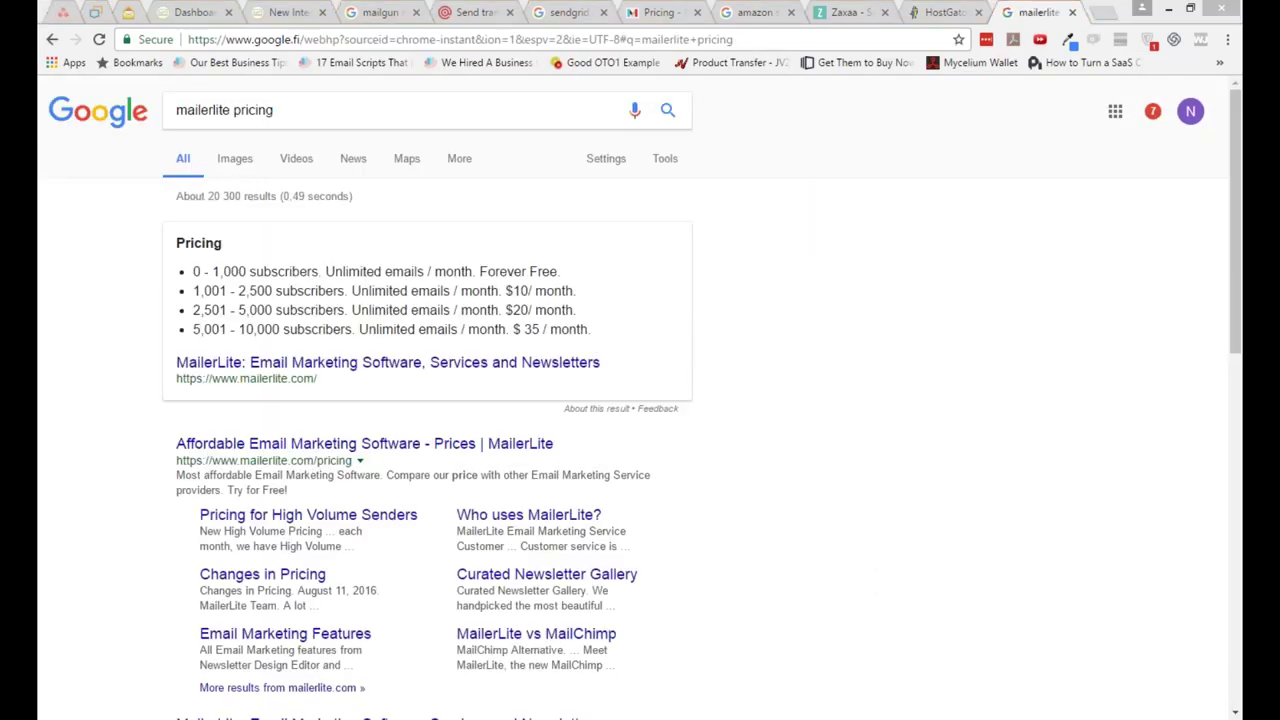
click(469, 455)
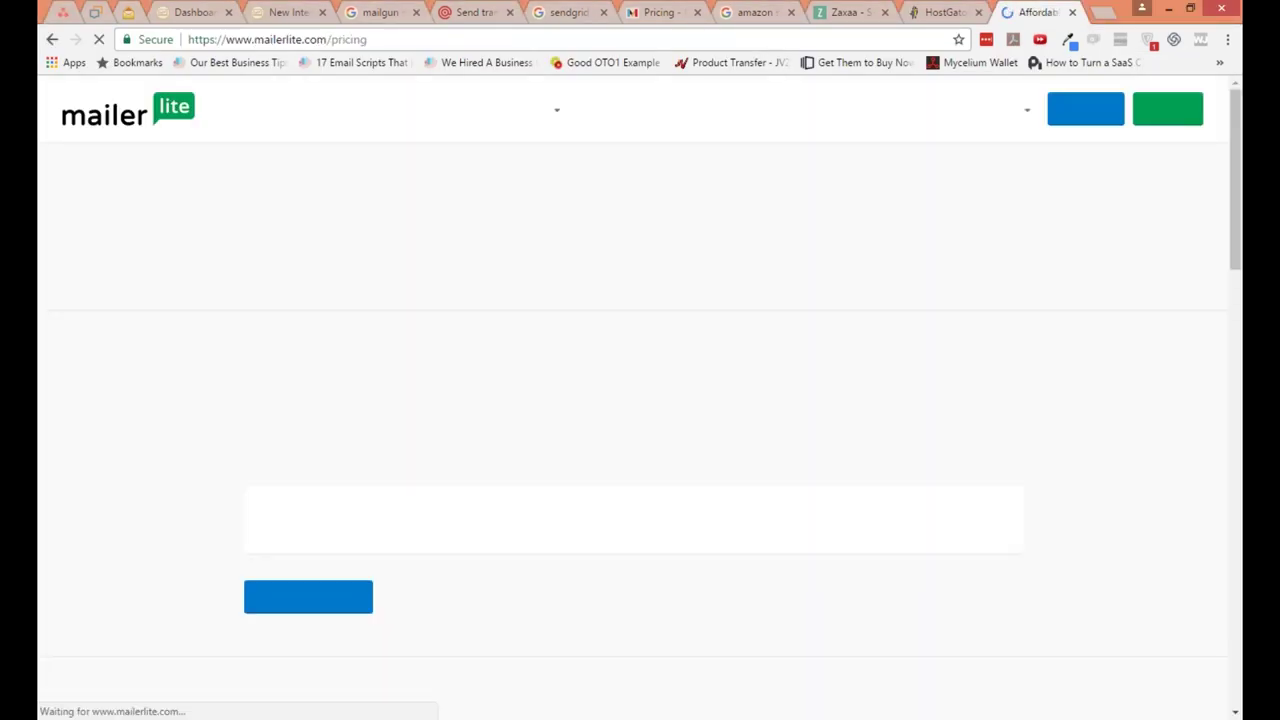
Scroll through MailerLite's plans from Forever Free up to 50,000 subscribers.
scroll(522, 449, down, 3)
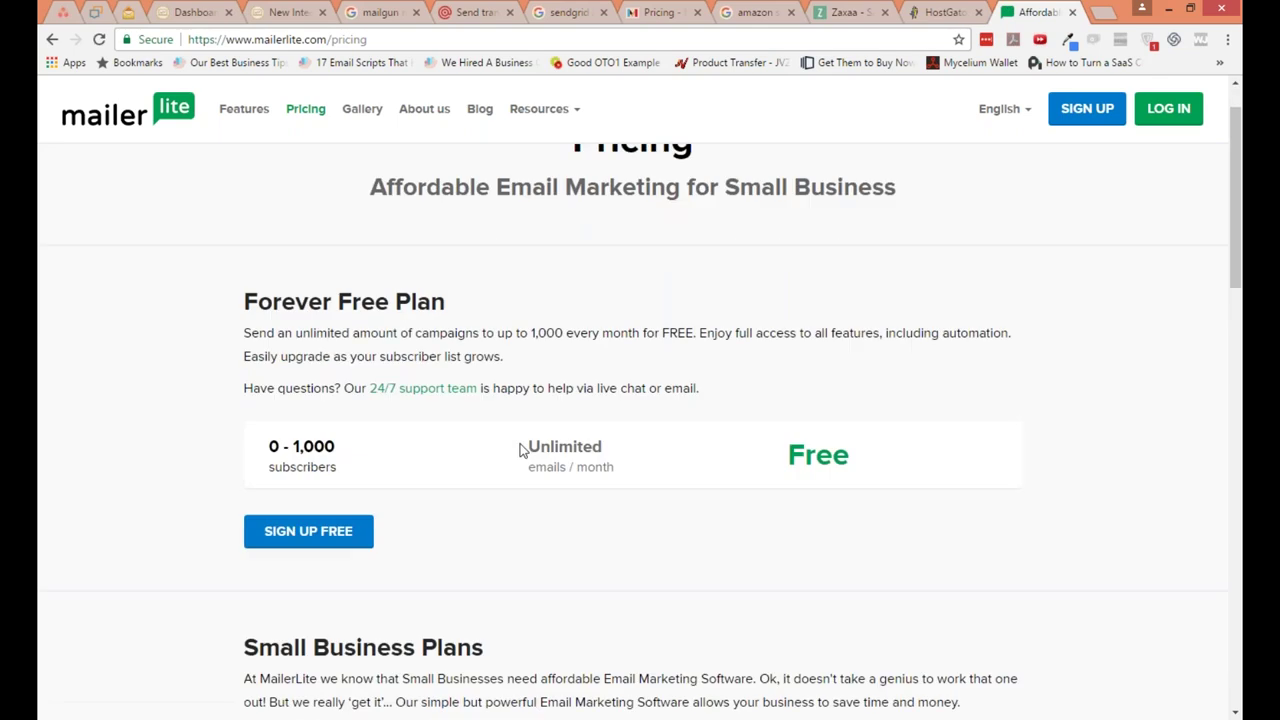
scroll(519, 449, down, 2)
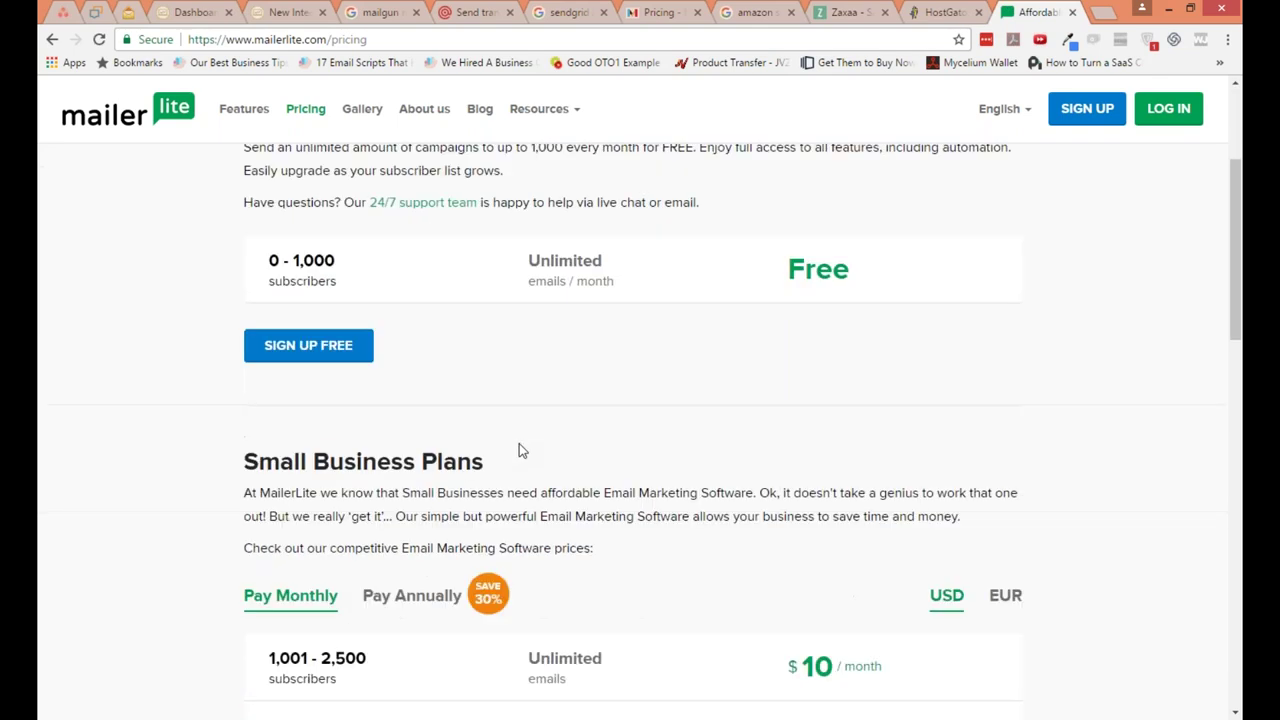
scroll(519, 449, down, 3)
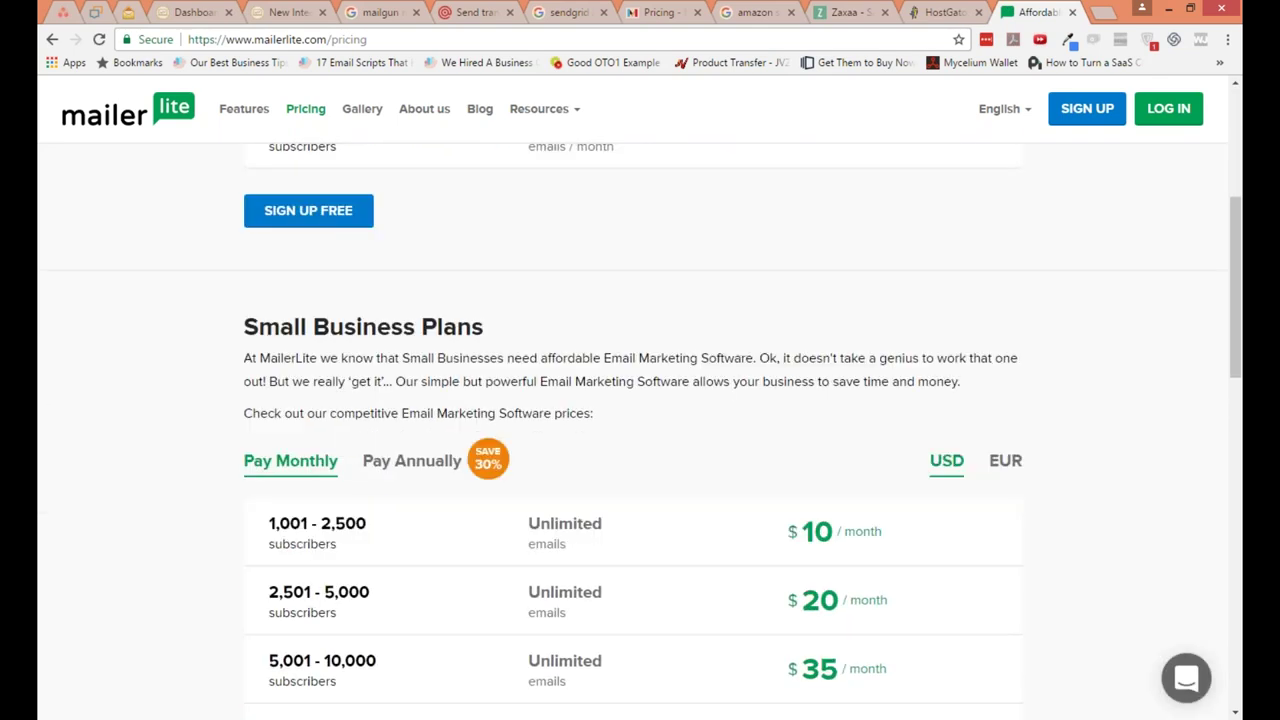
scroll(340, 109, up, 8)
Browse MailerLite's Features page in a new tab, then return to the InstaSuite dashboard.
middle_click(257, 112)
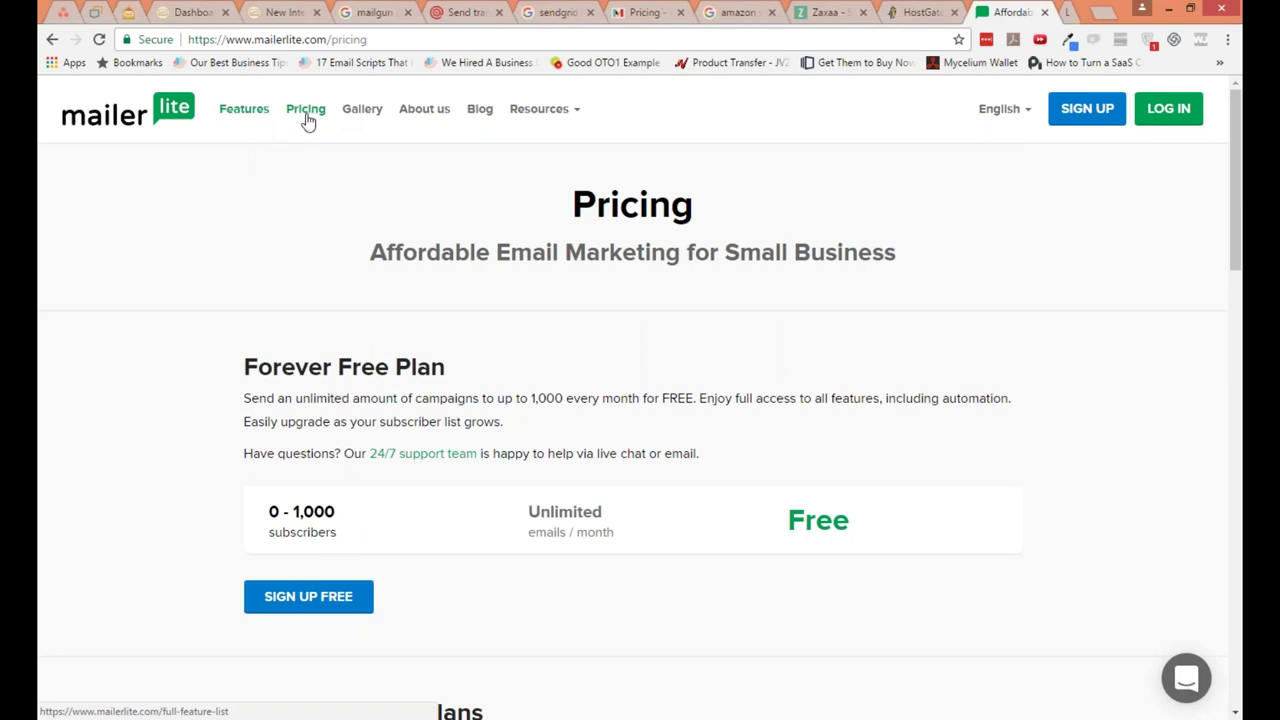
click(1025, 18)
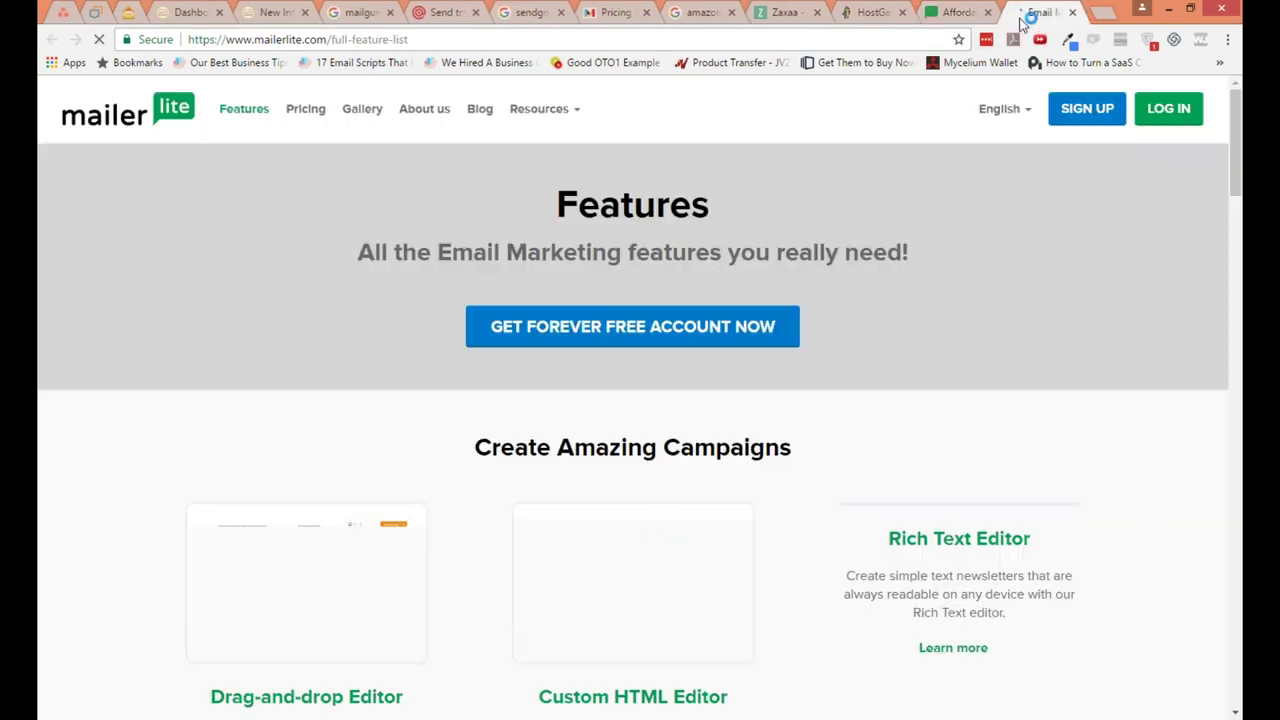
scroll(866, 316, down, 1)
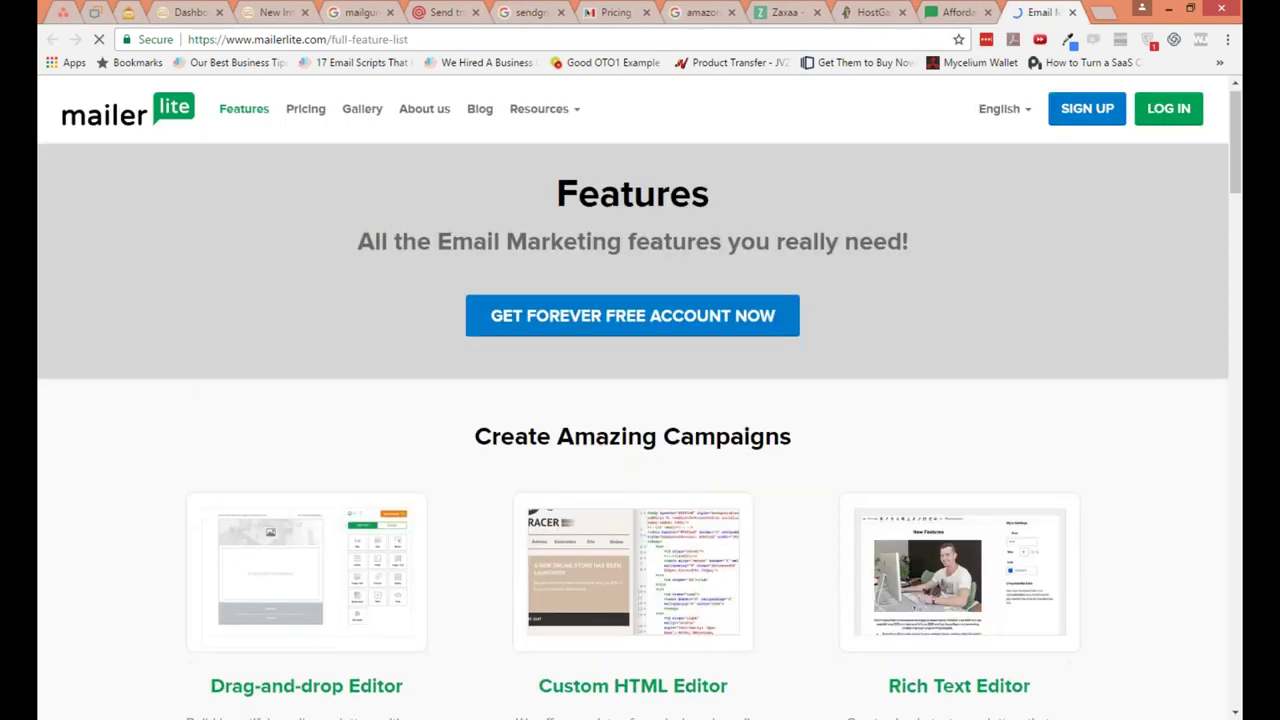
scroll(866, 316, down, 1)
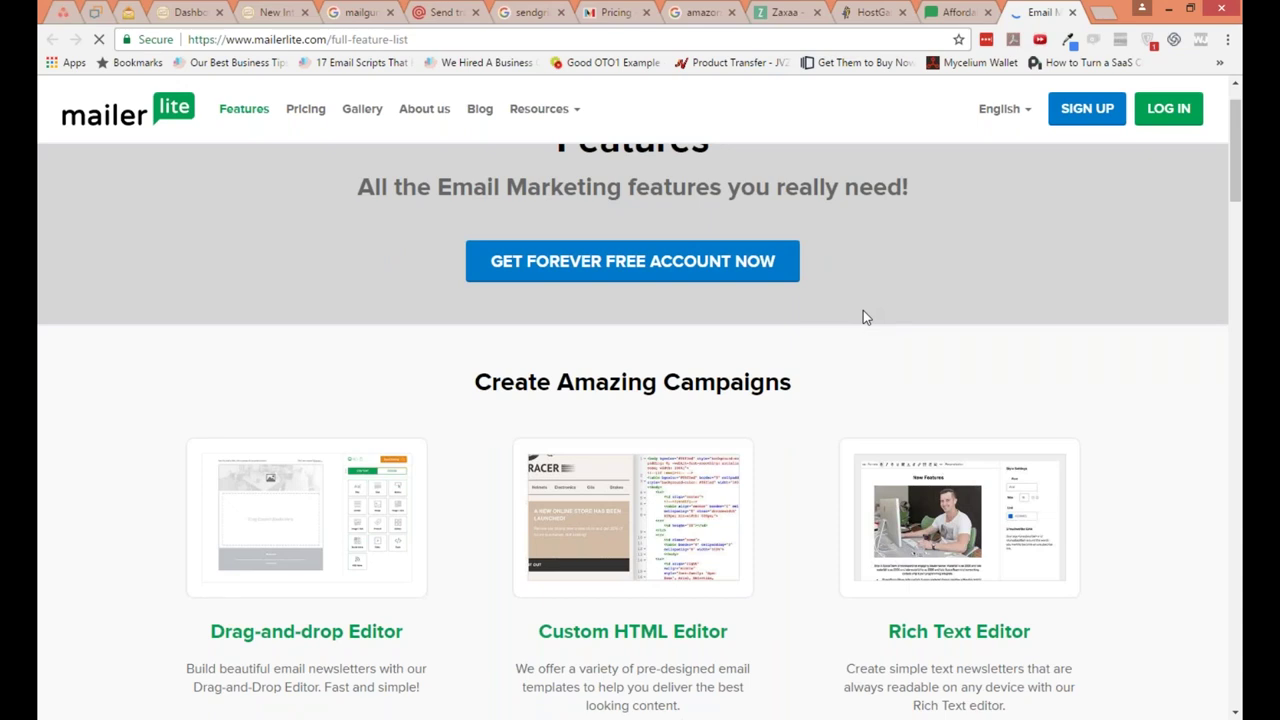
scroll(866, 317, down, 2)
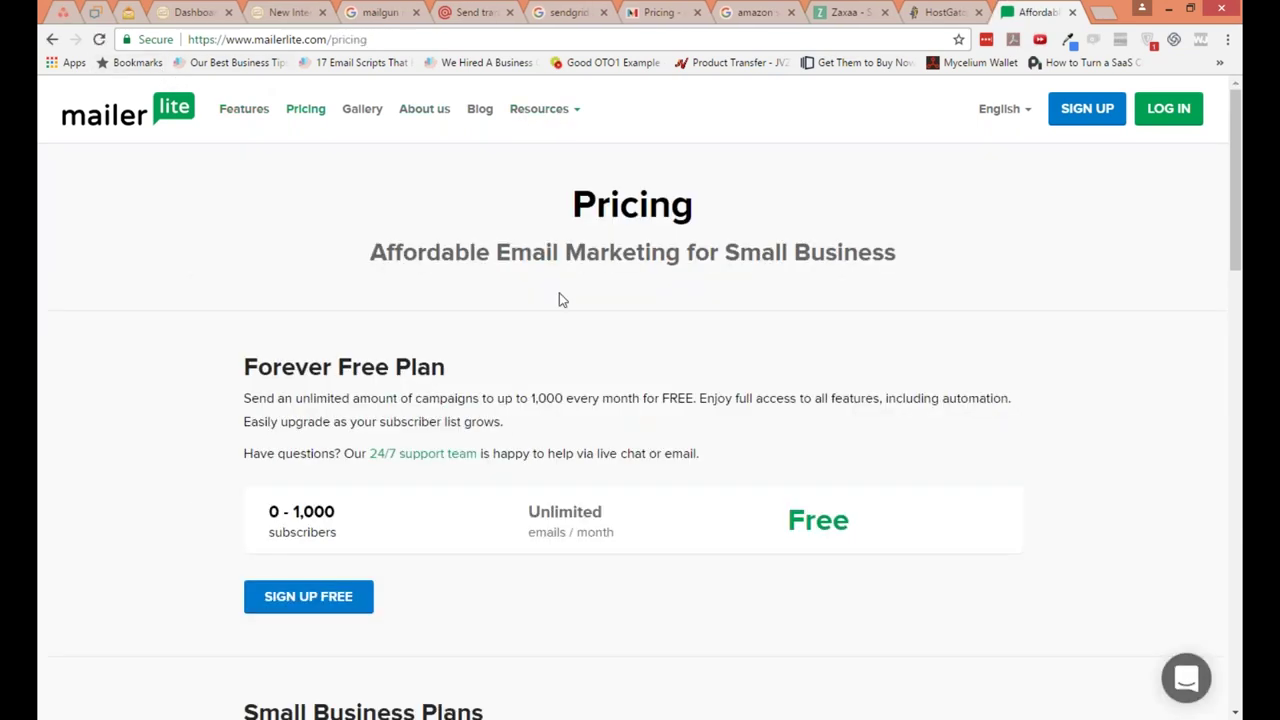
scroll(562, 363, down, 1)
scroll(562, 363, down, 1)
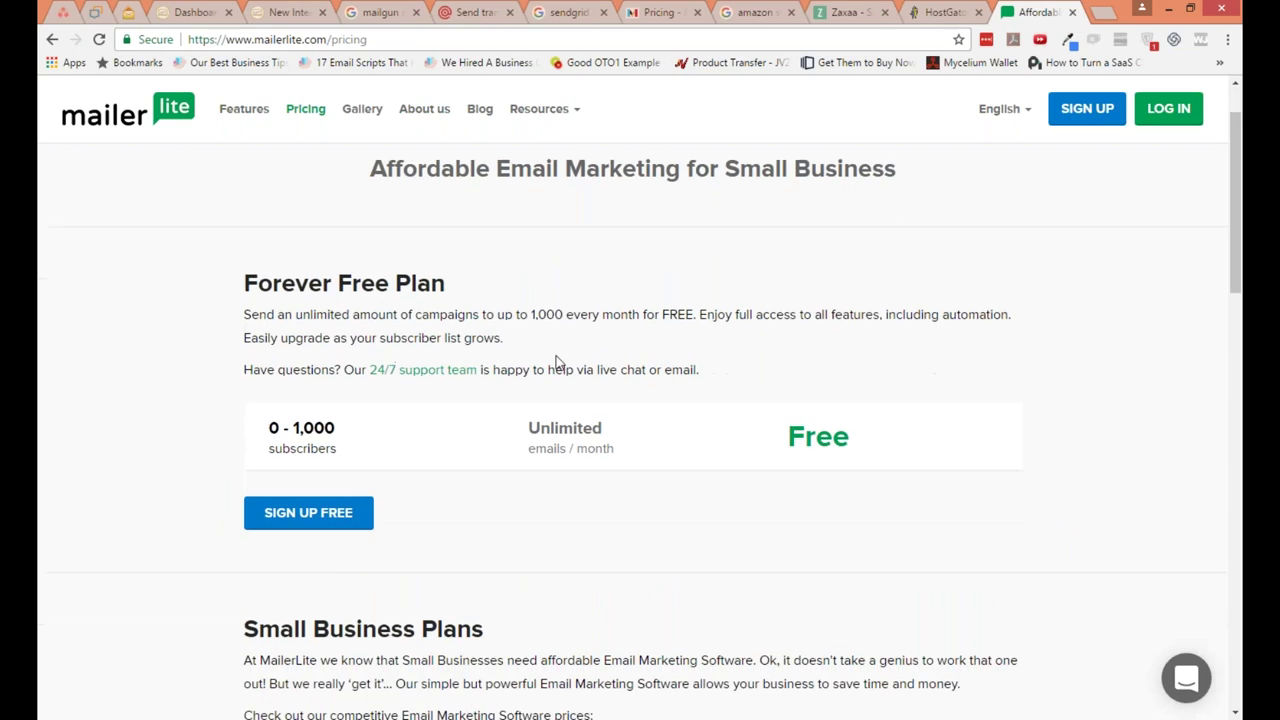
scroll(557, 362, down, 1)
scroll(557, 362, down, 3)
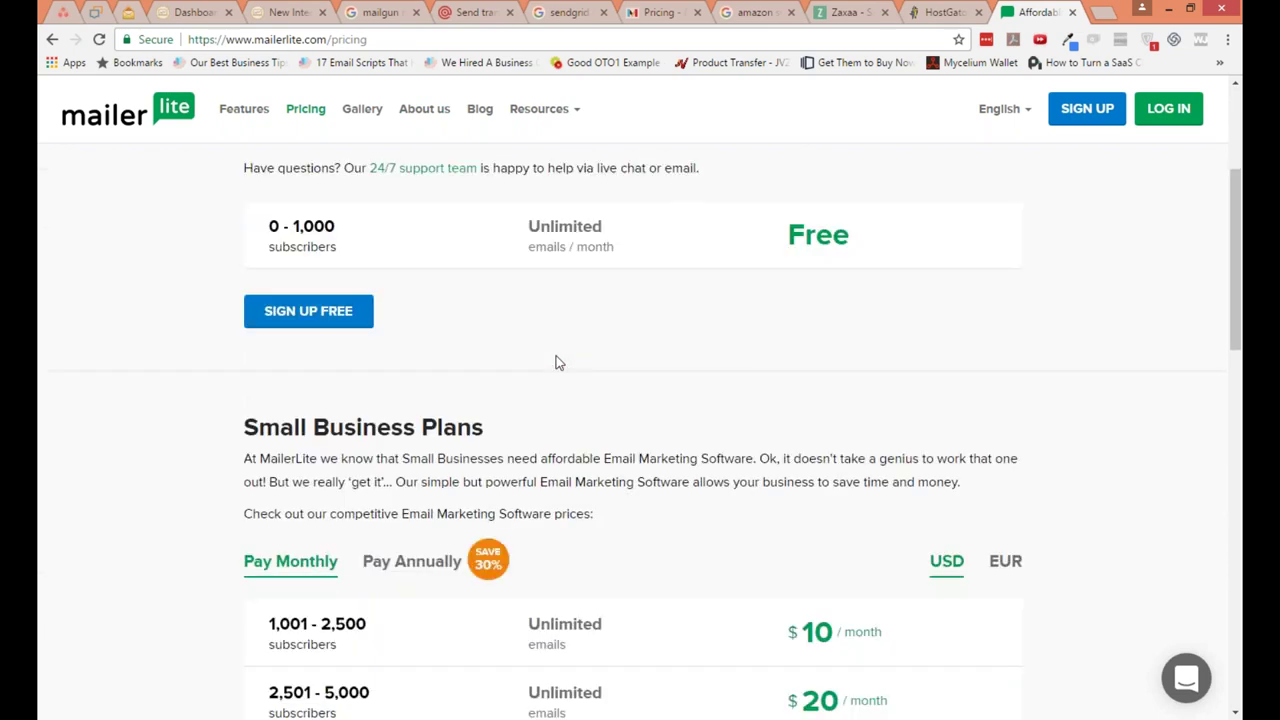
scroll(559, 363, down, 3)
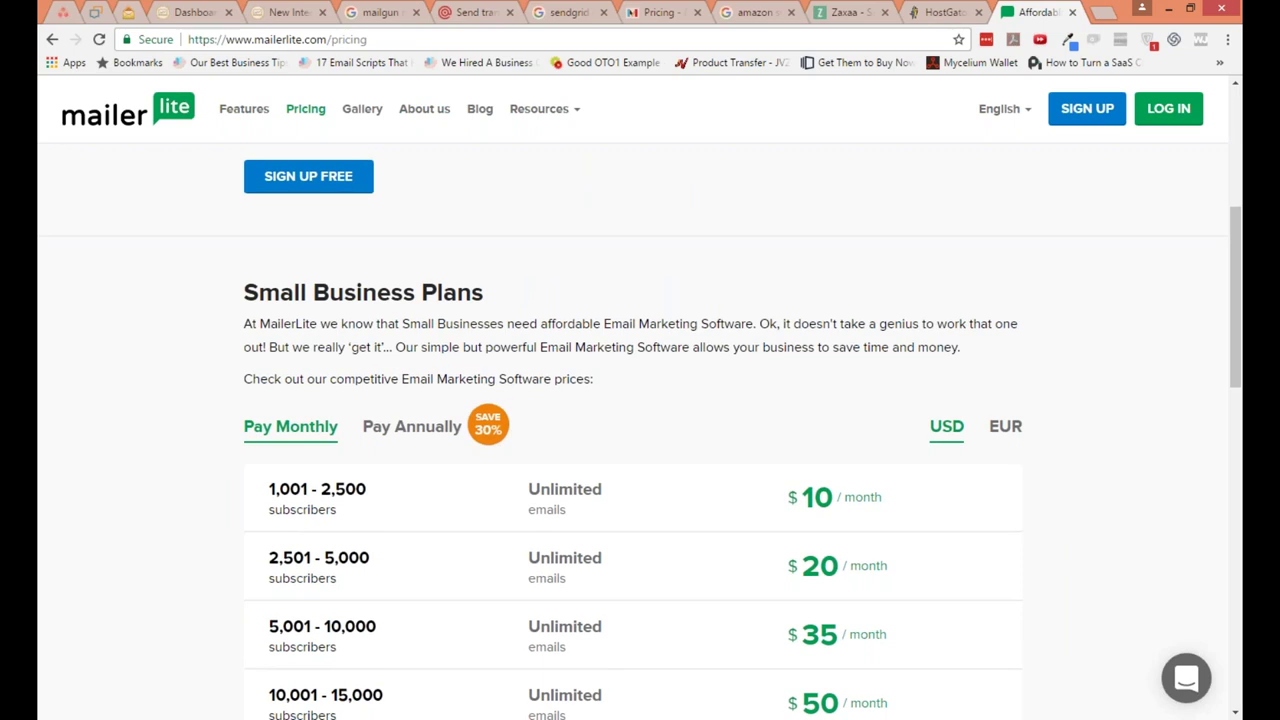
scroll(559, 363, down, 3)
scroll(559, 363, down, 2)
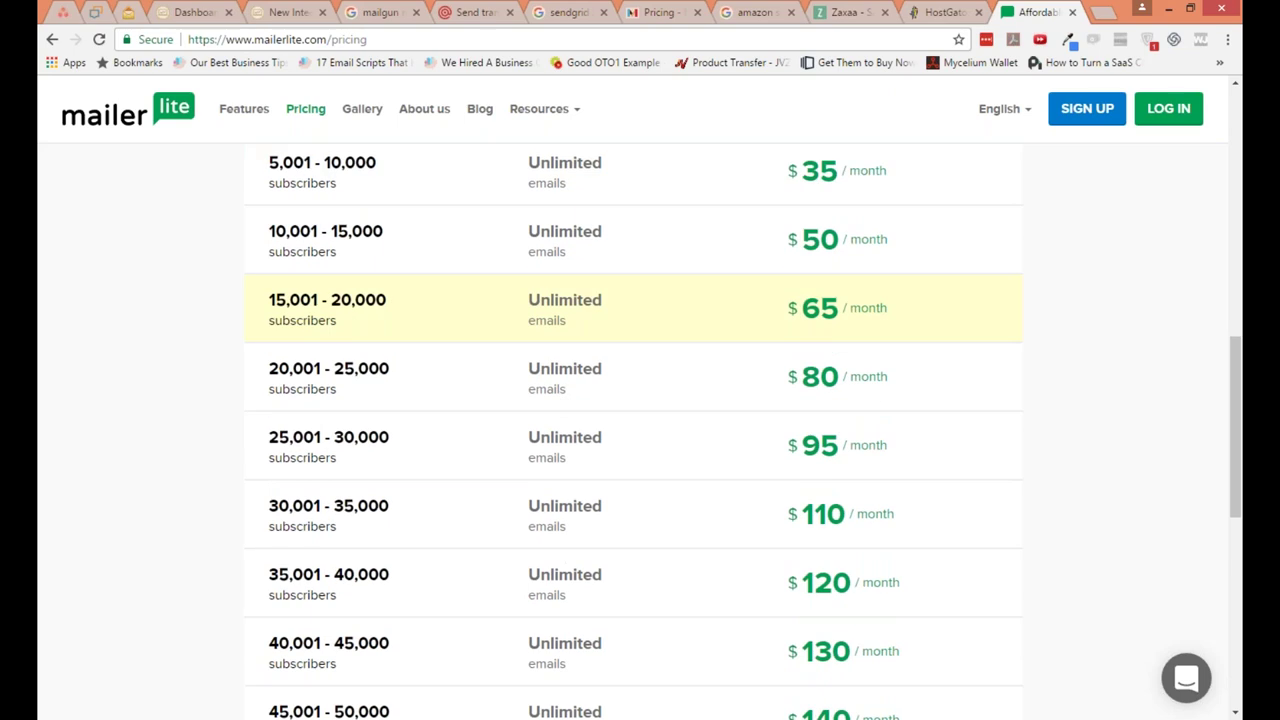
scroll(559, 363, down, 5)
scroll(559, 367, down, 1)
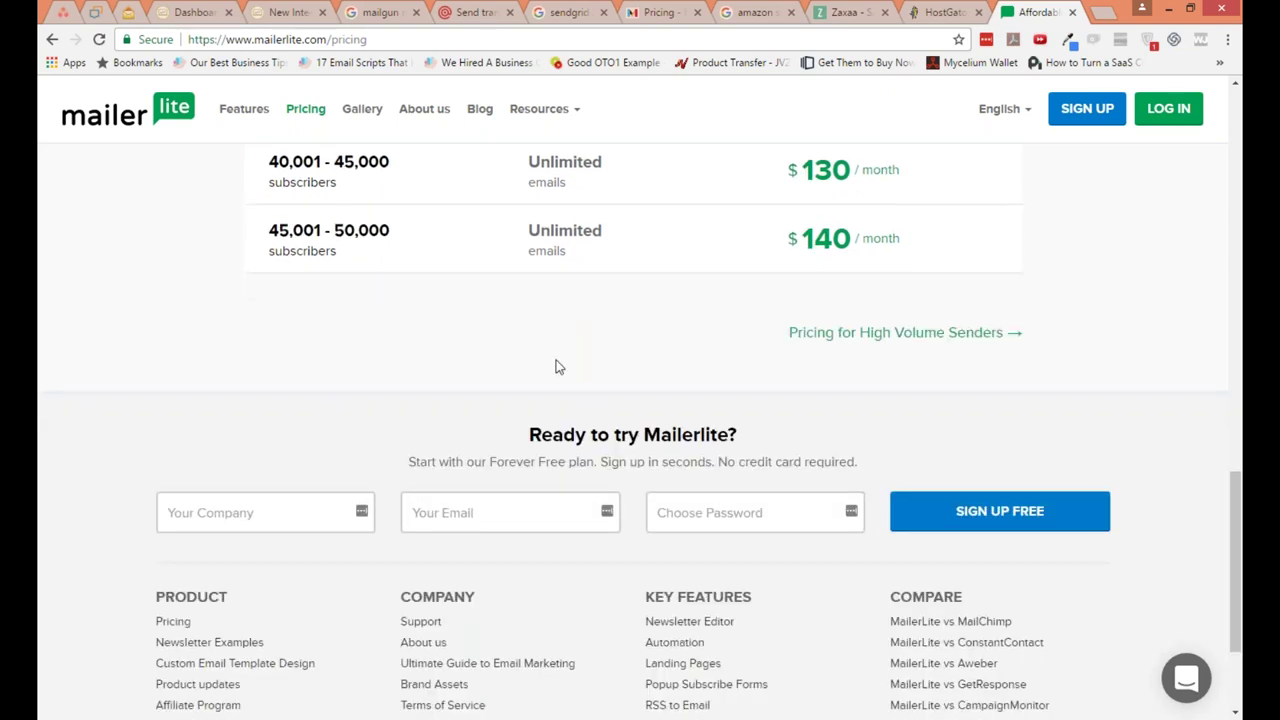
scroll(559, 367, down, 1)
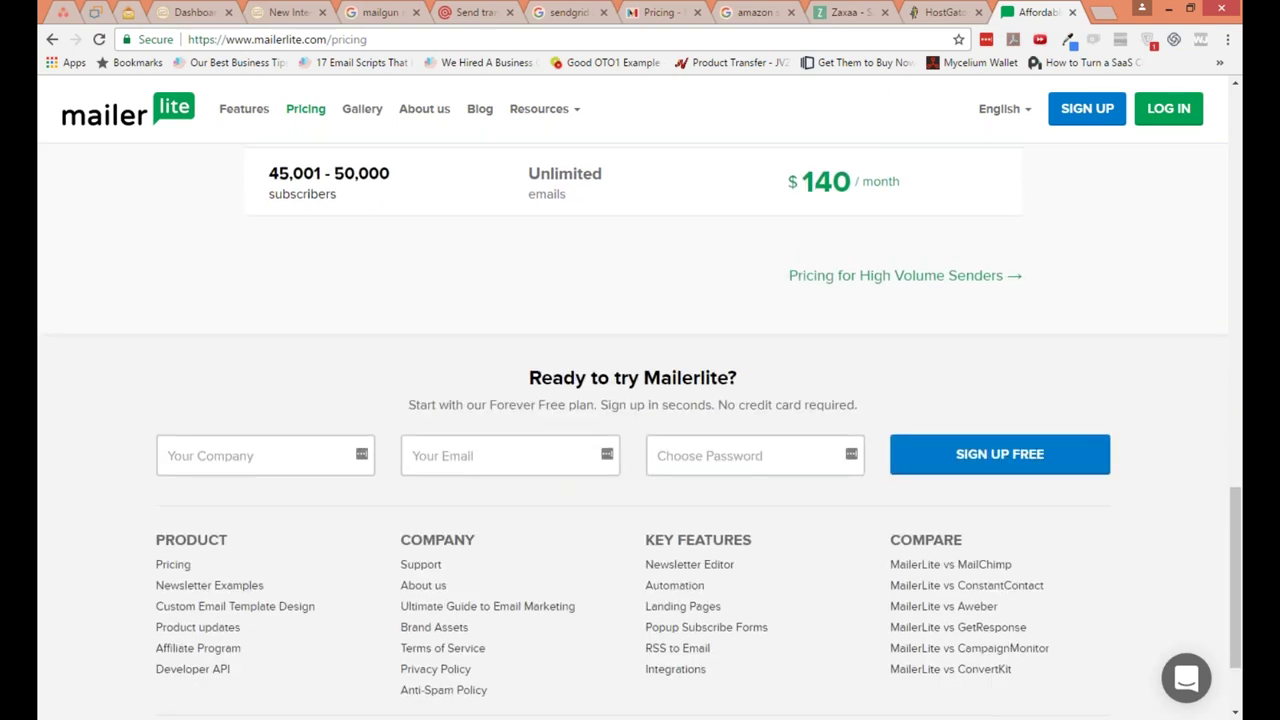
scroll(325, 445, up, 1)
scroll(325, 445, up, 5)
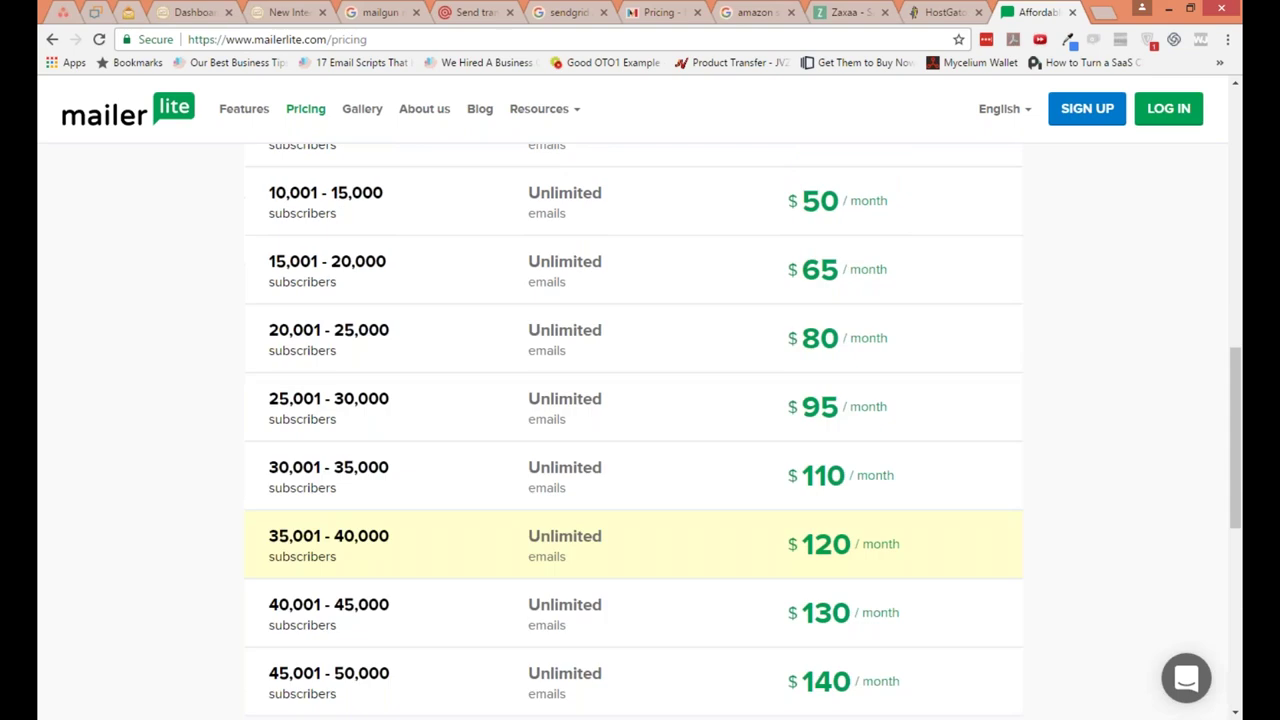
scroll(325, 545, up, 6)
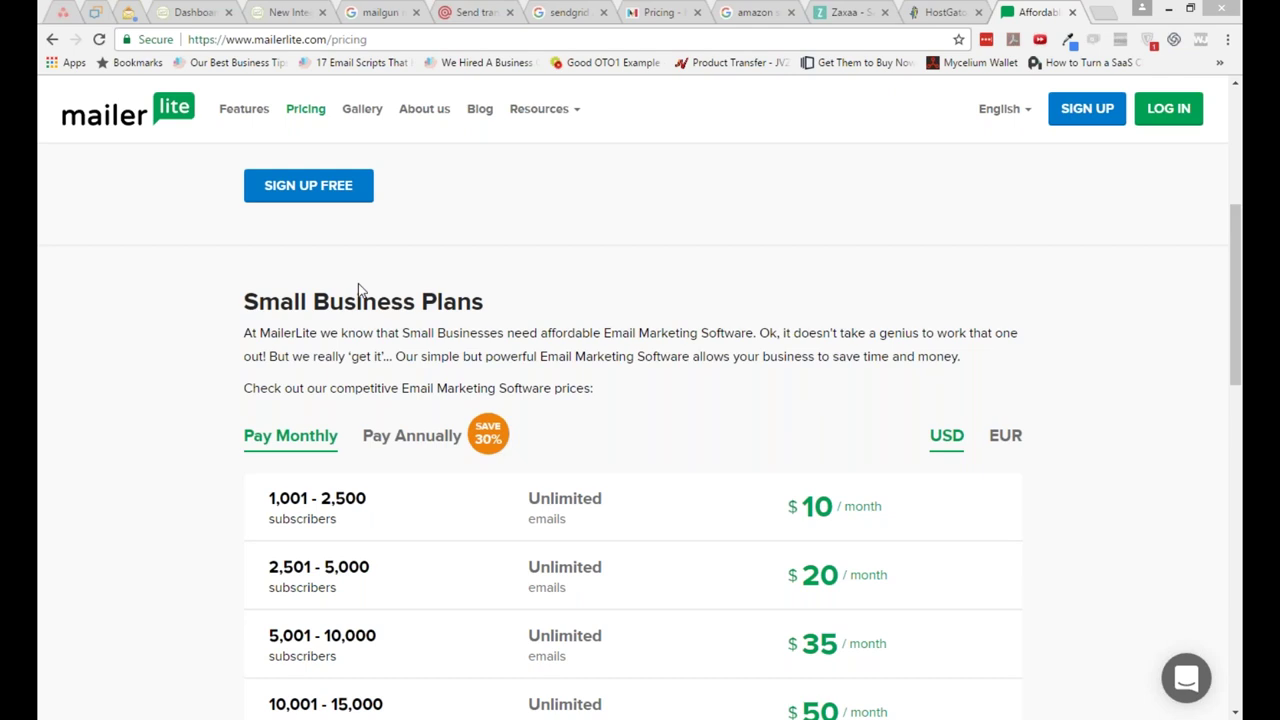
click(196, 12)
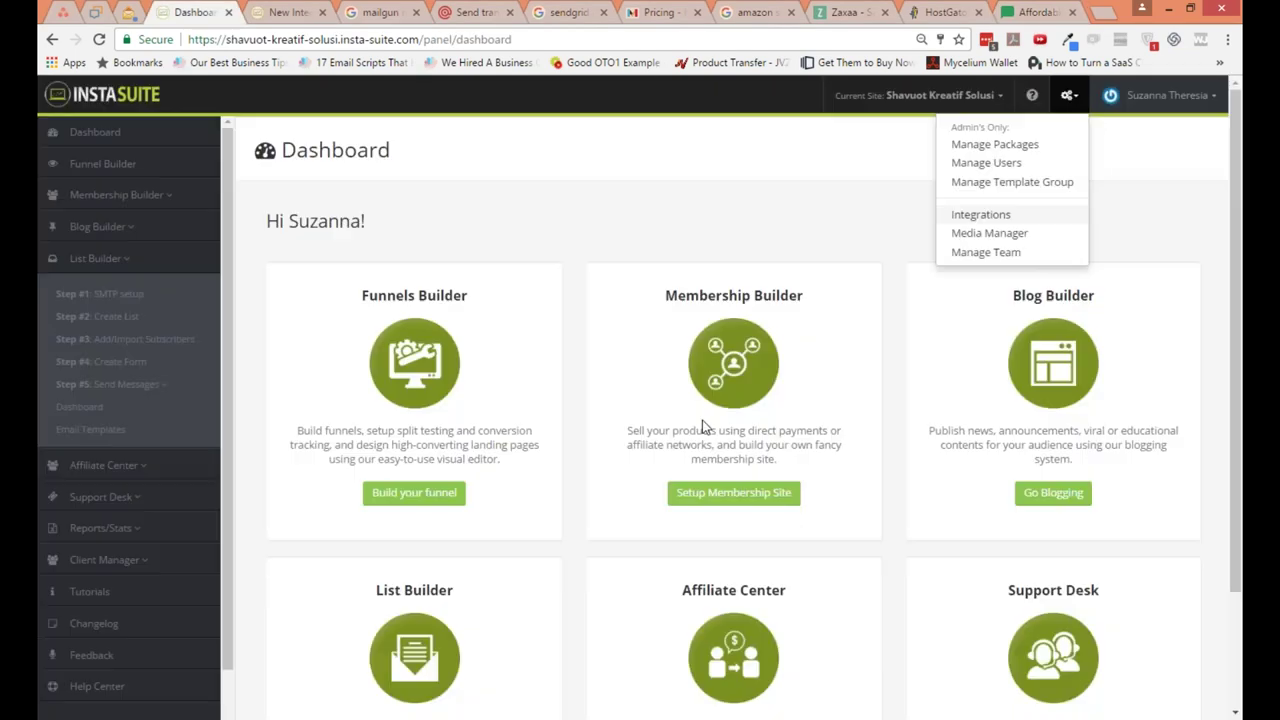
Go back to the New Integration form, then open List Builder's Step #1: SMTP setup.
key(ctrl+Tab)
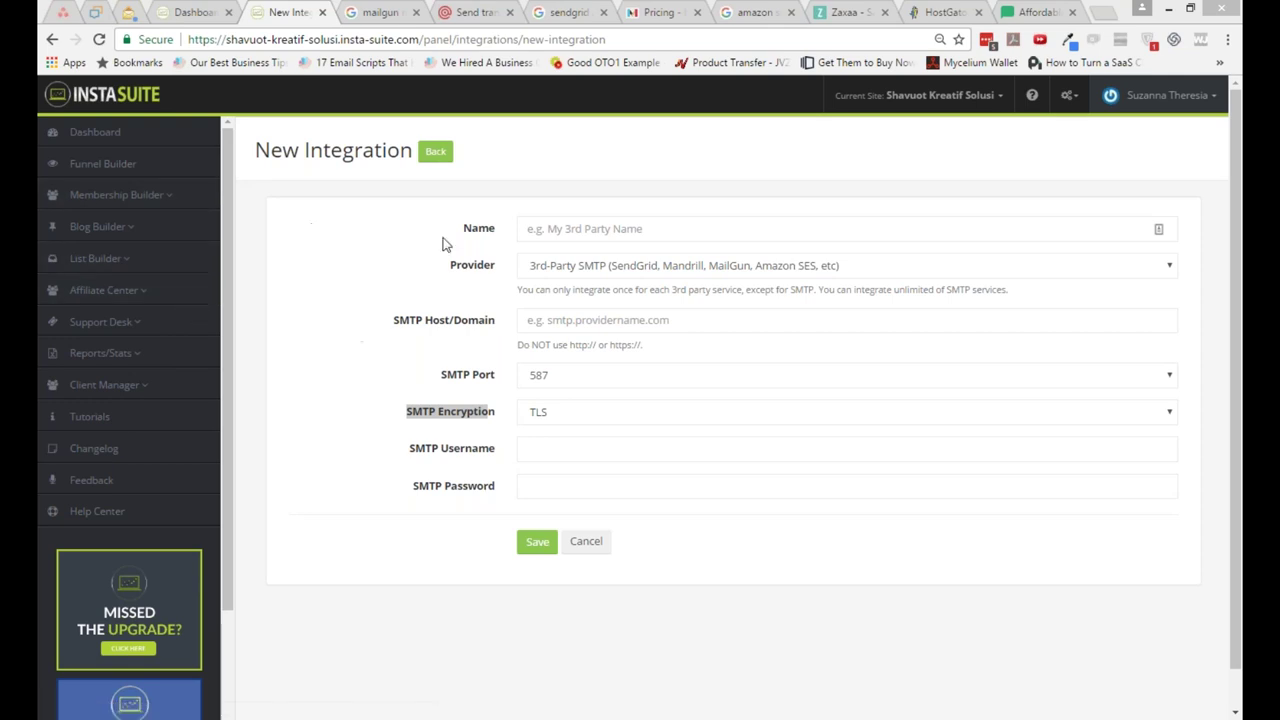
click(245, 330)
click(145, 271)
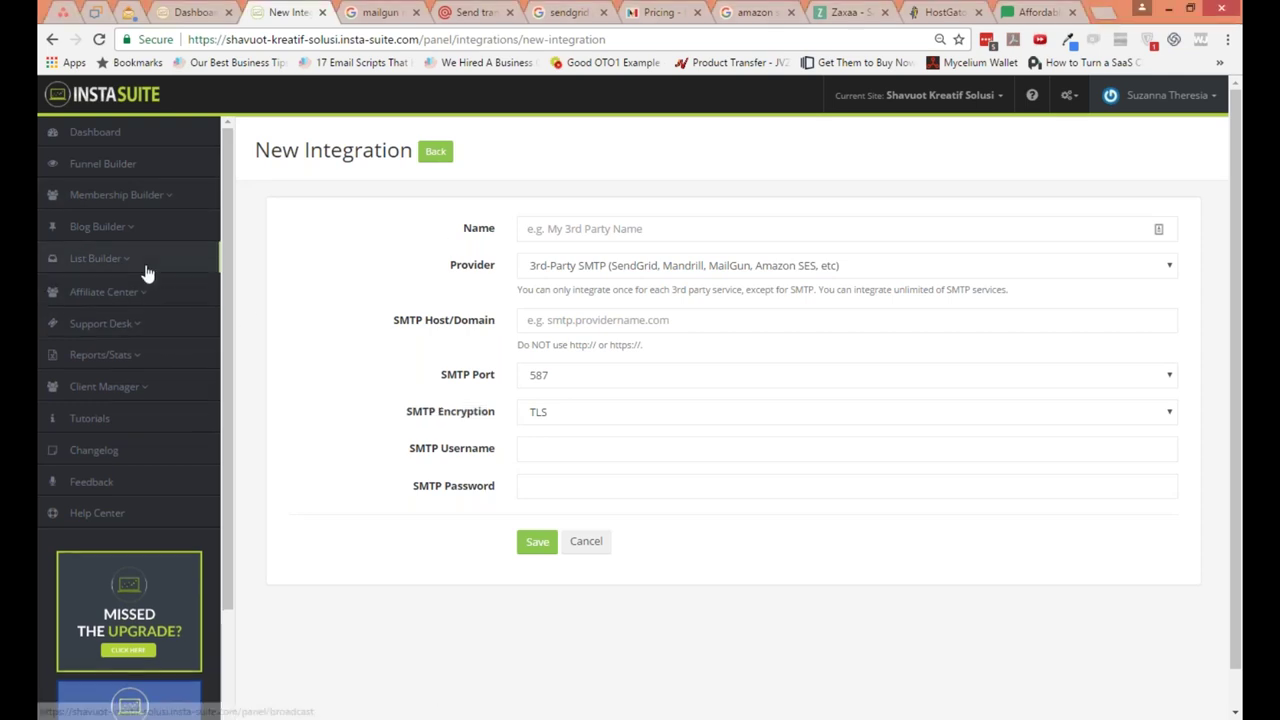
click(143, 292)
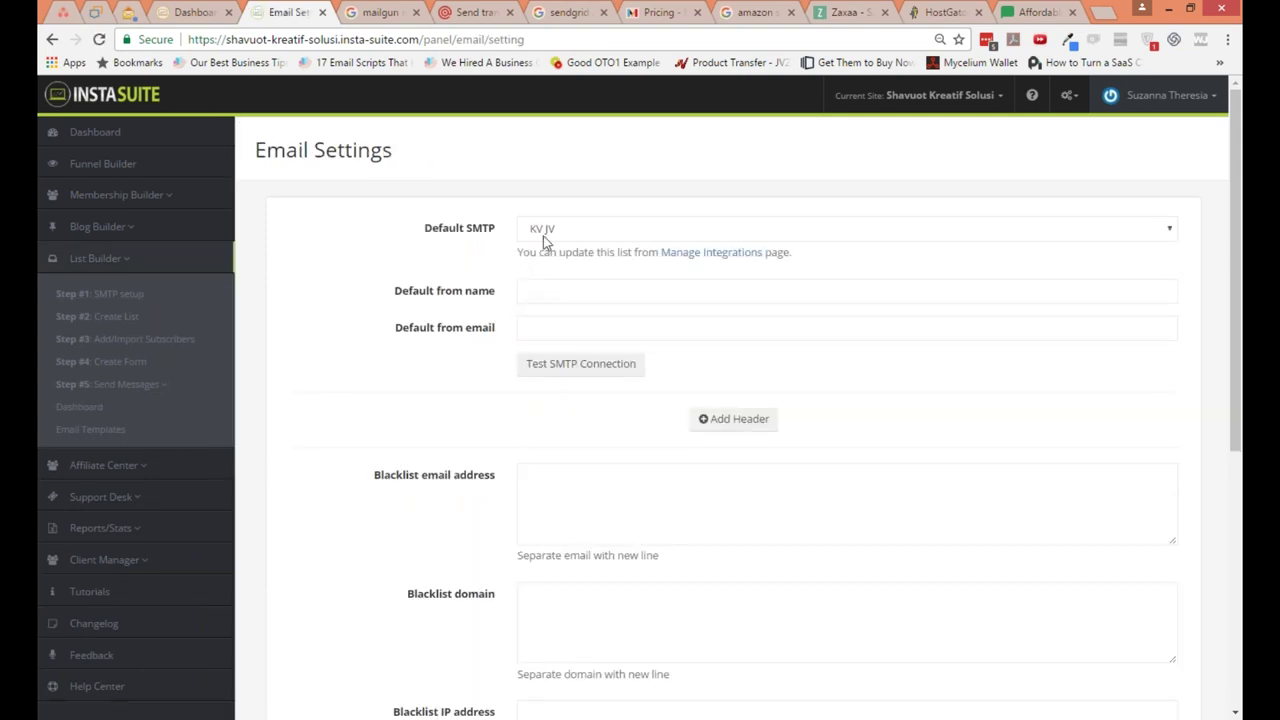
Choose KV JV as the default SMTP.
click(544, 238)
click(543, 249)
click(629, 242)
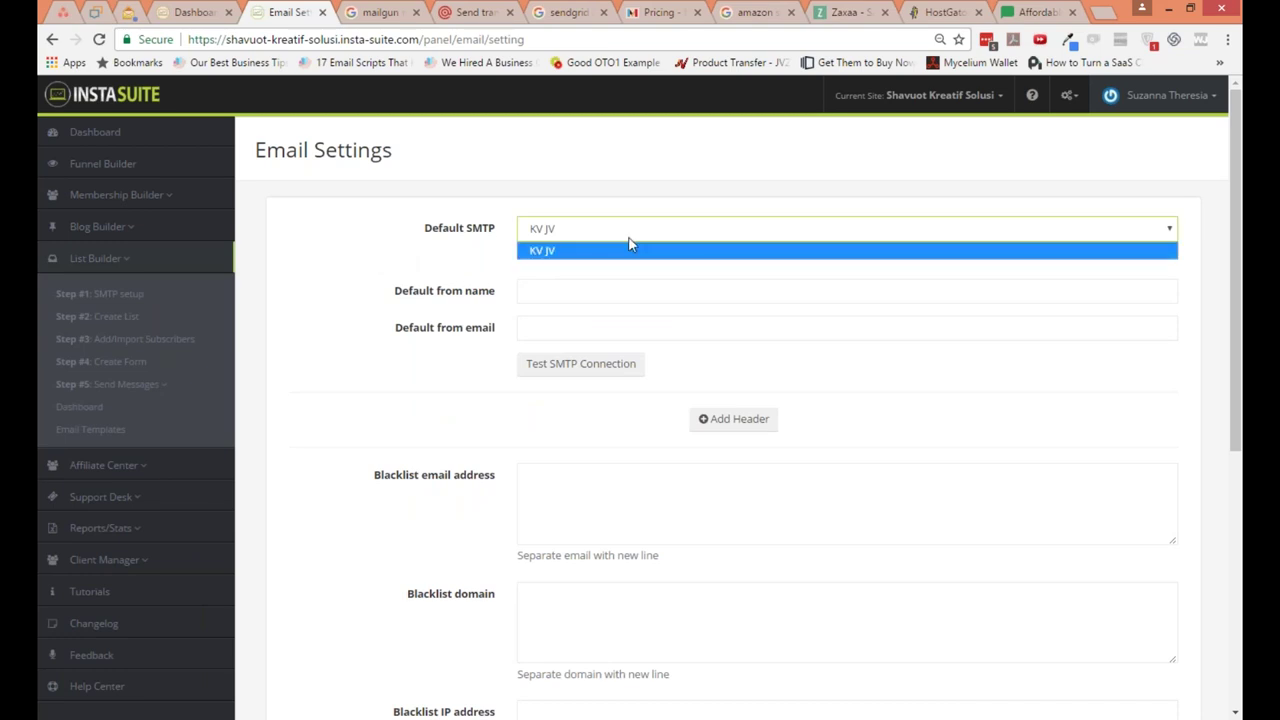
click(600, 287)
Fill in the default sender name and sender email from the suggestions.
click(598, 290)
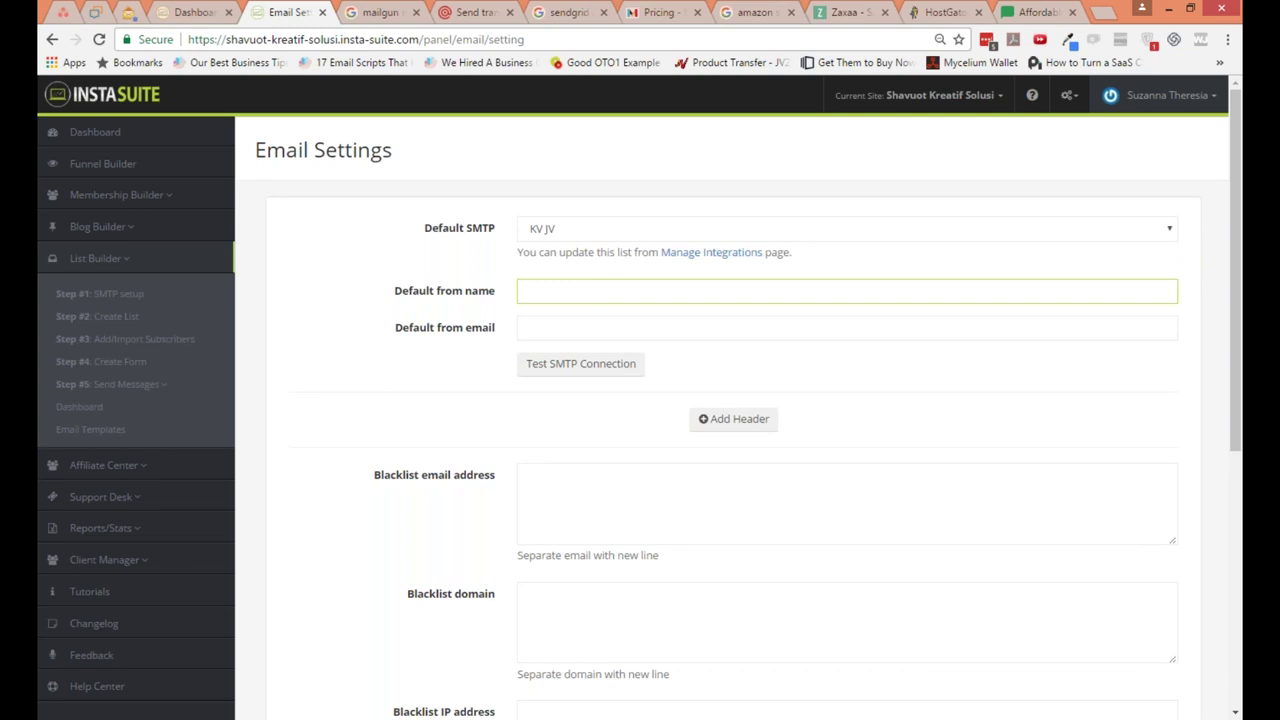
click(585, 323)
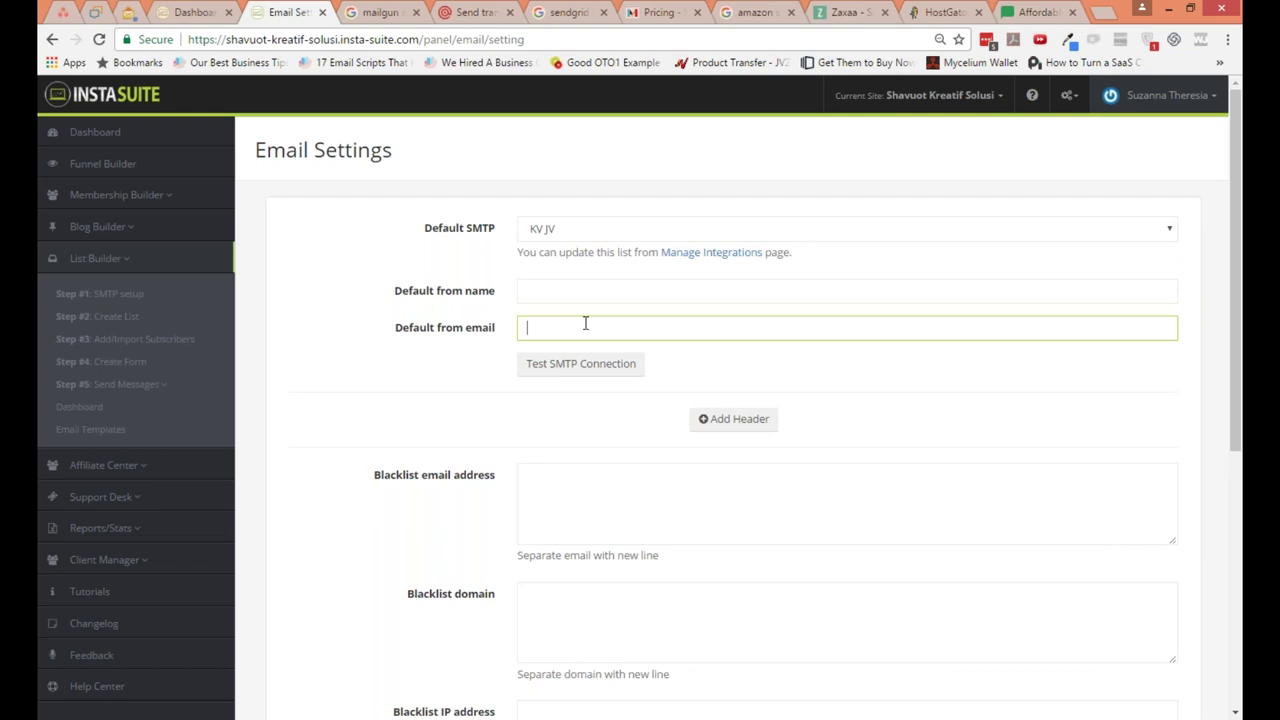
click(593, 292)
text(Neil)
key(Down)
key(Tab)
text(s)
key(Down)
key(Tab)
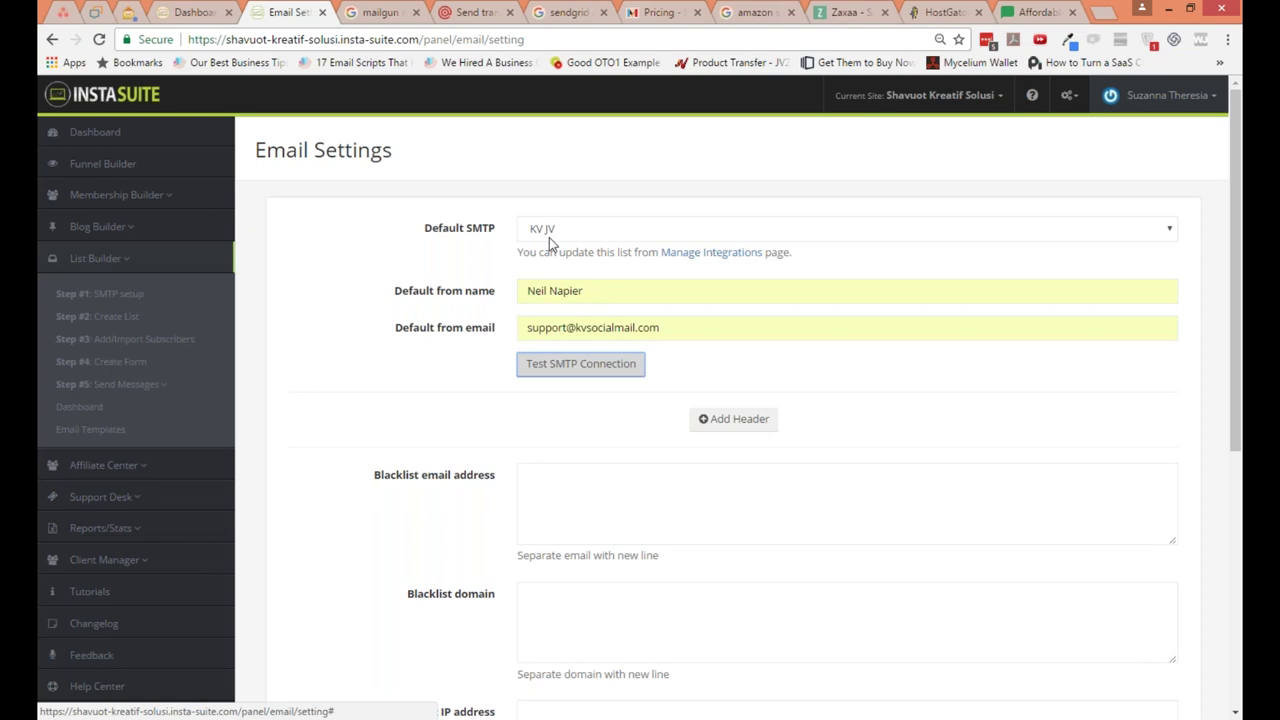
Test the SMTP connection to a receiver address and dismiss the 'Connection failed!' message.
click(568, 362)
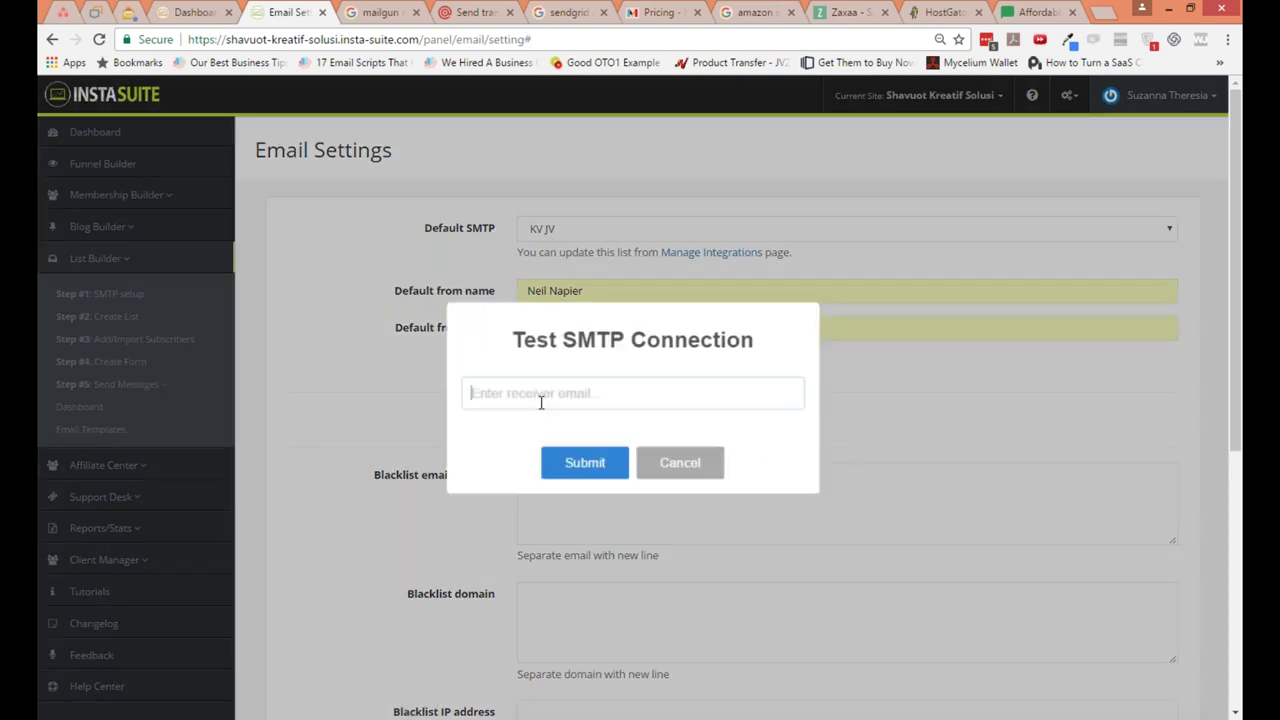
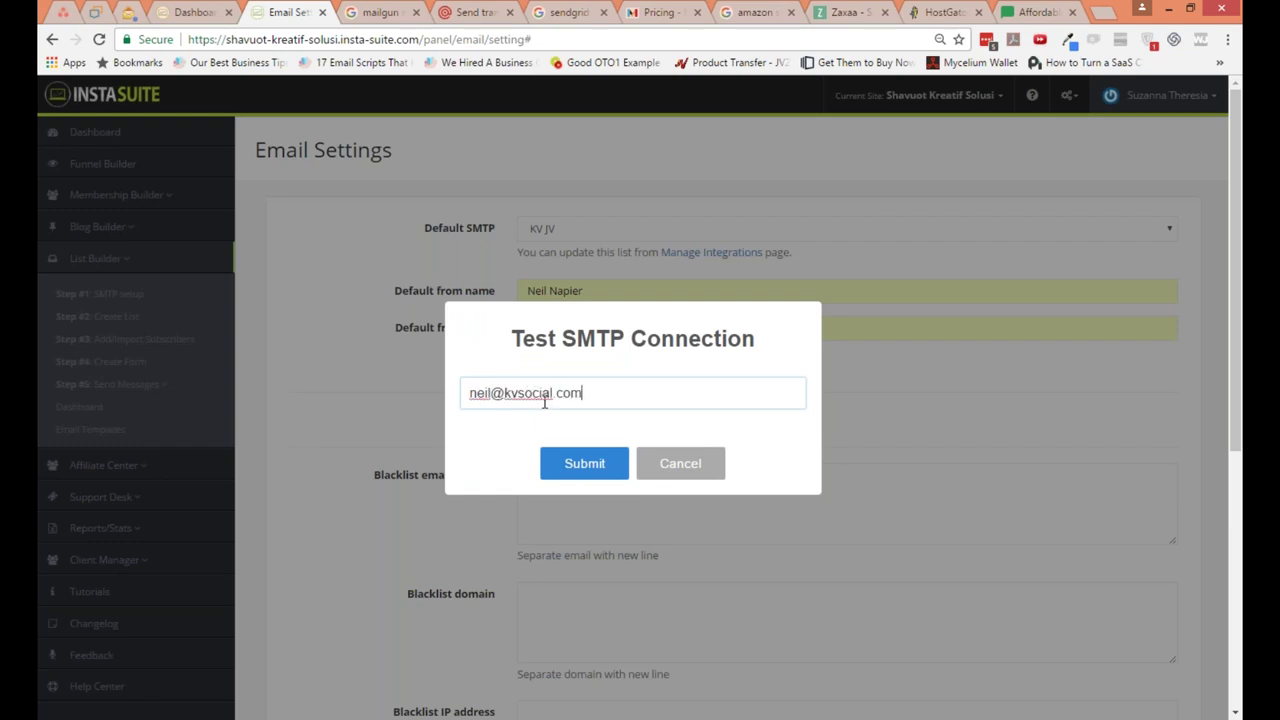
click(584, 463)
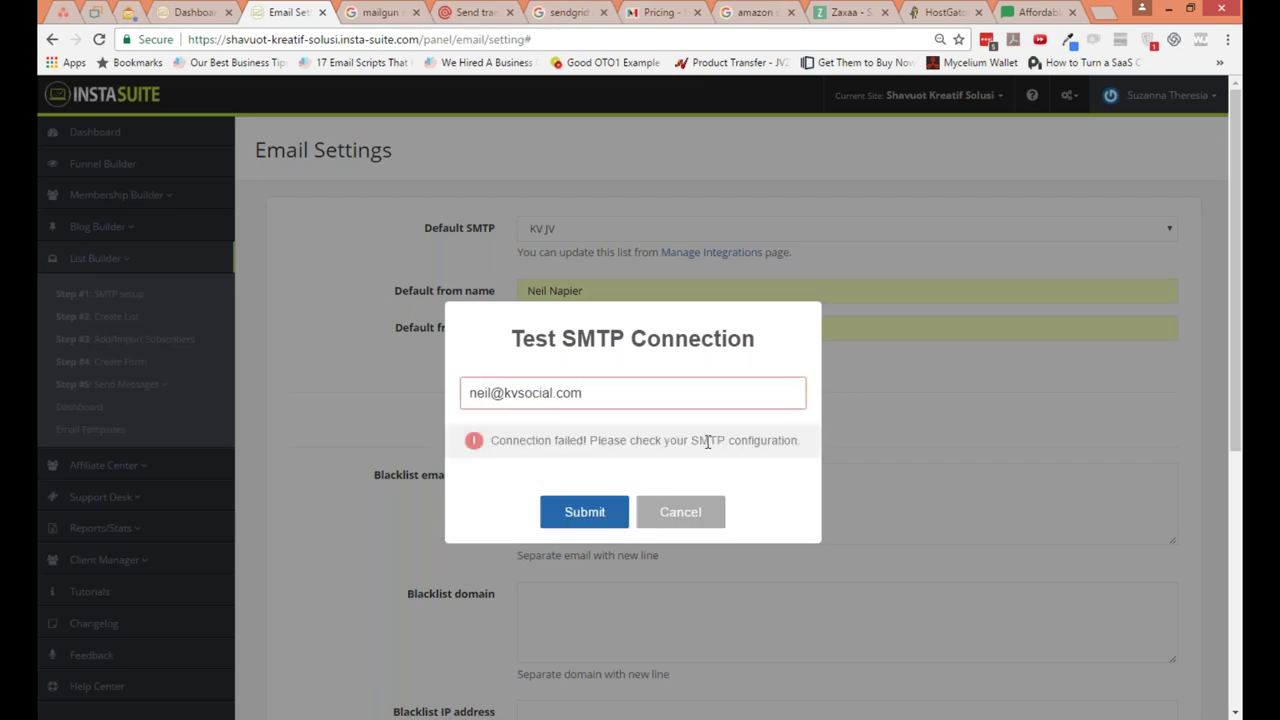
click(695, 515)
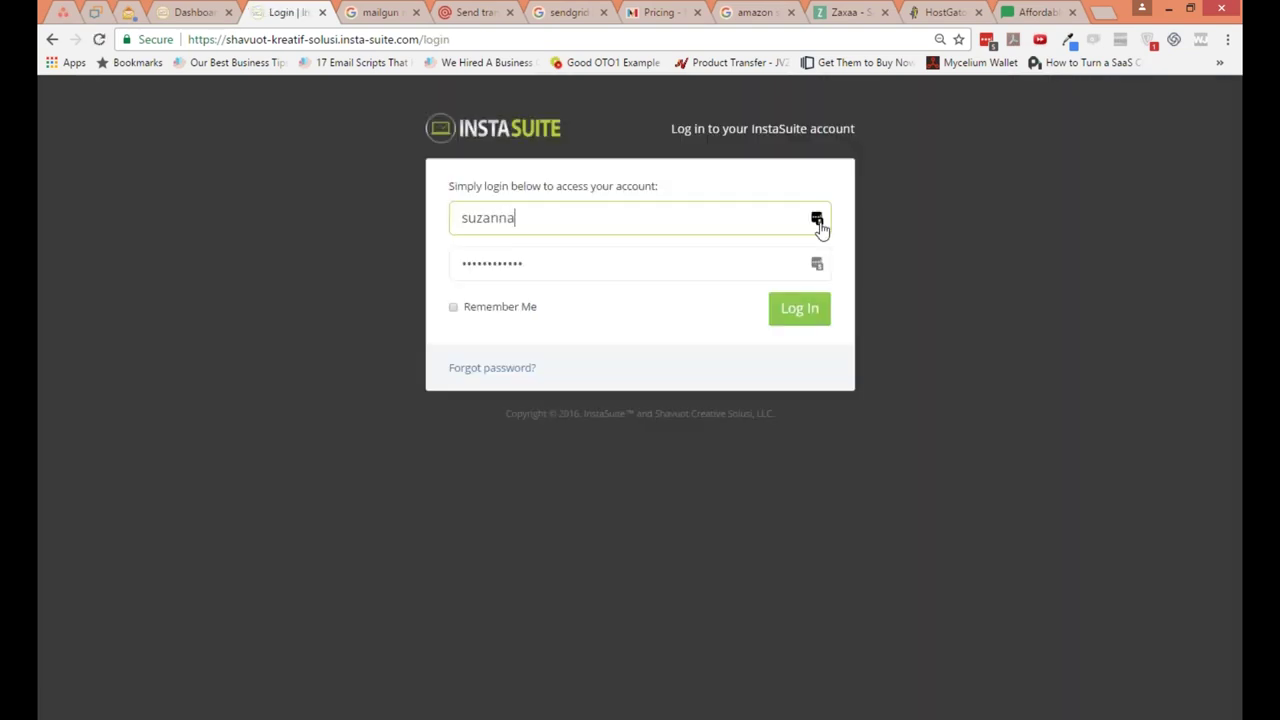
Log in as a different saved account from the password manager to reach its Kvsocial dashboard.
click(818, 222)
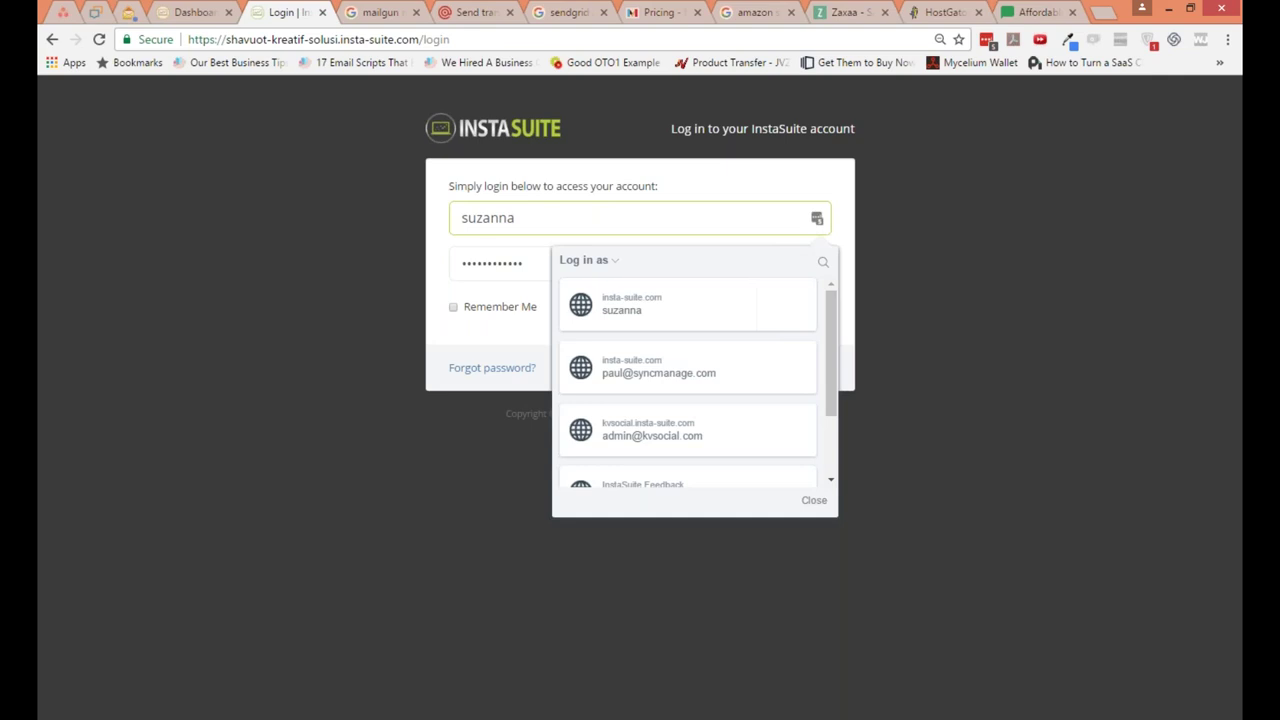
scroll(749, 364, down, 2)
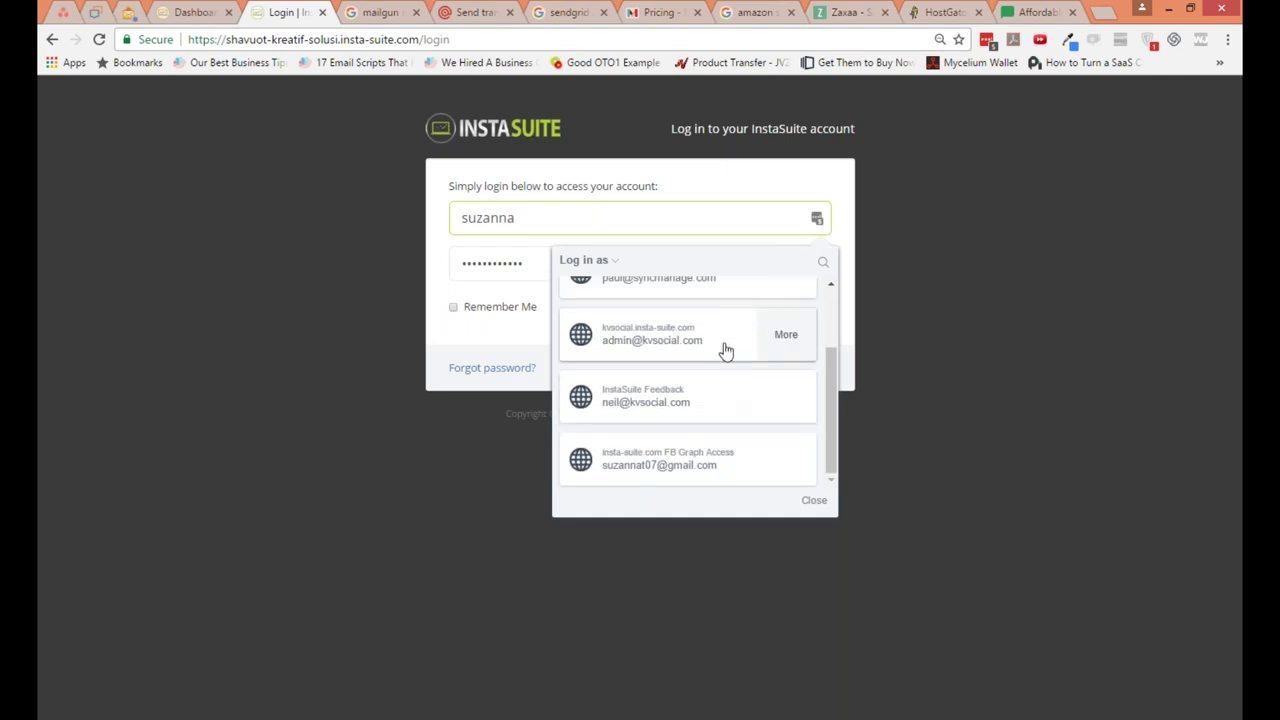
click(726, 352)
click(795, 318)
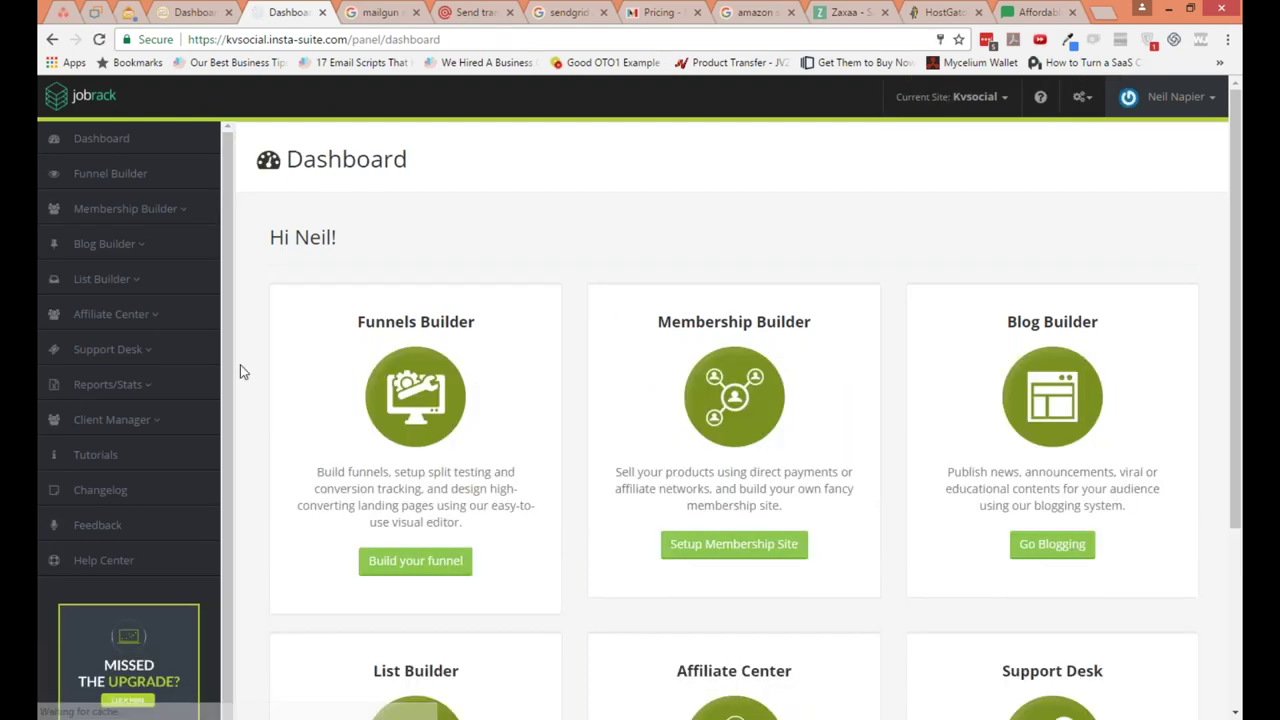
Open List Builder's SMTP setup and run a KV SMTP test to the recipient's email, which succeeds.
right_click(162, 282)
click(180, 282)
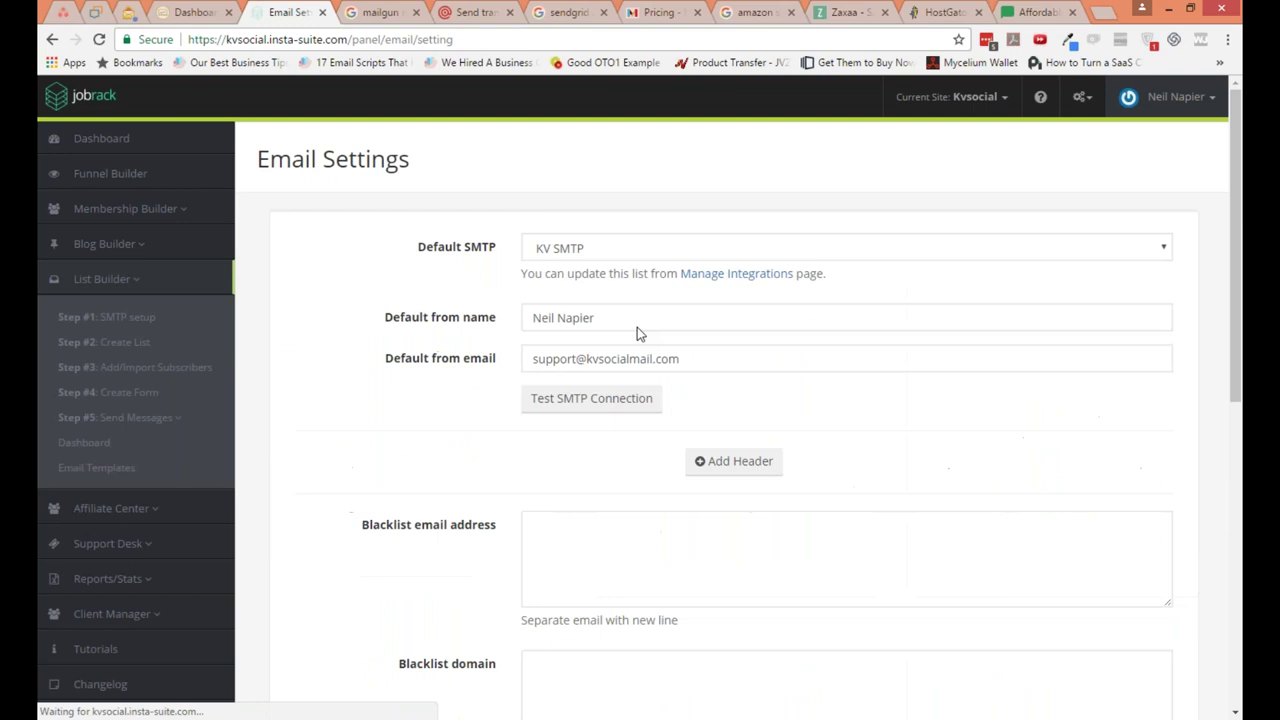
click(583, 397)
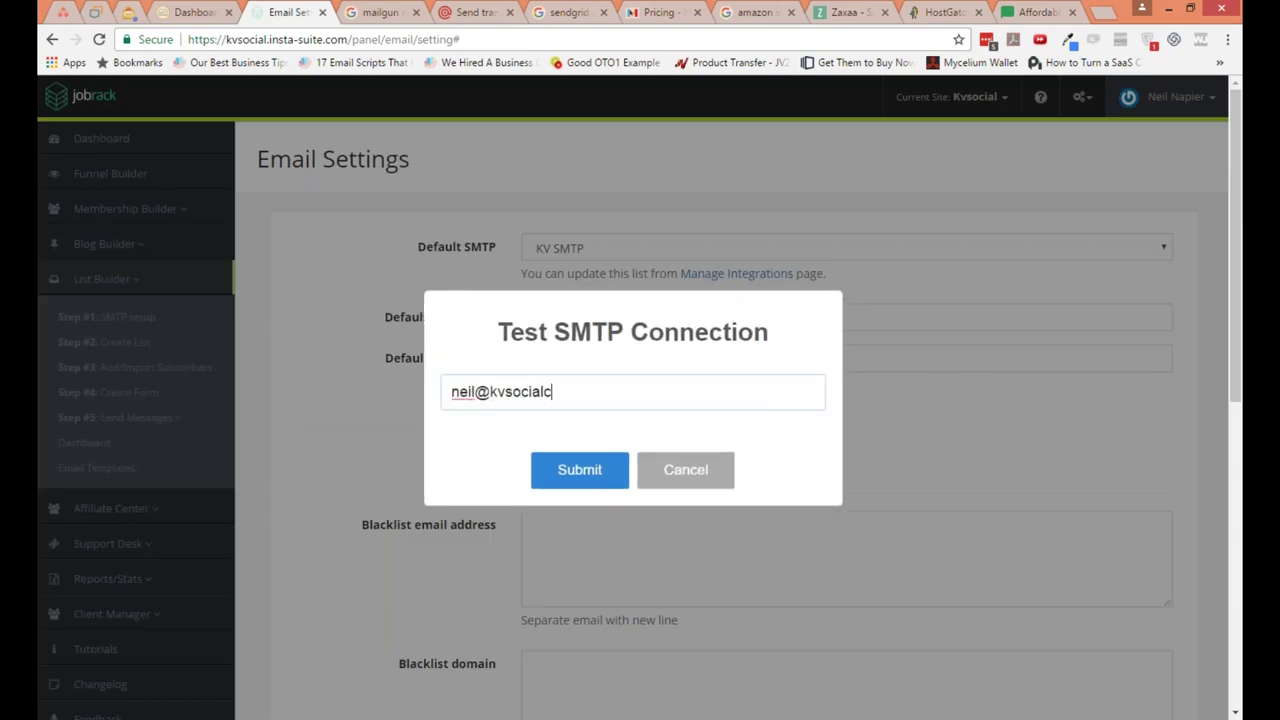
click(588, 470)
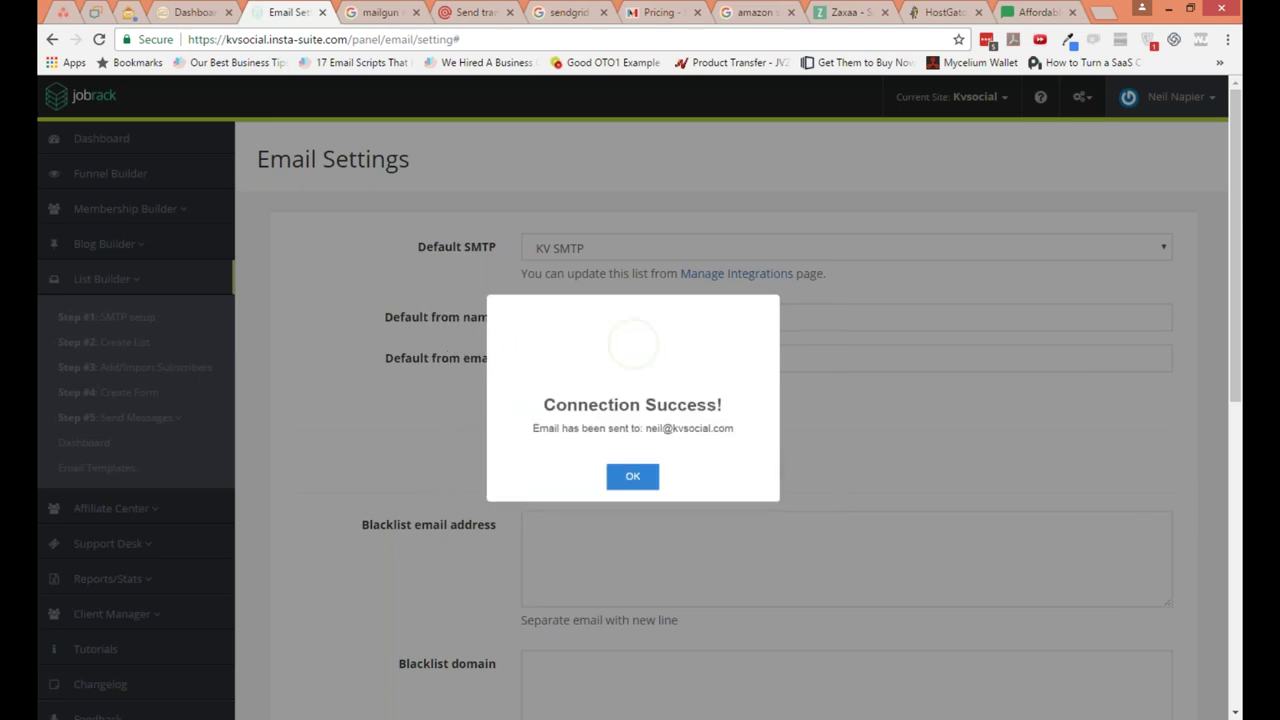
click(630, 510)
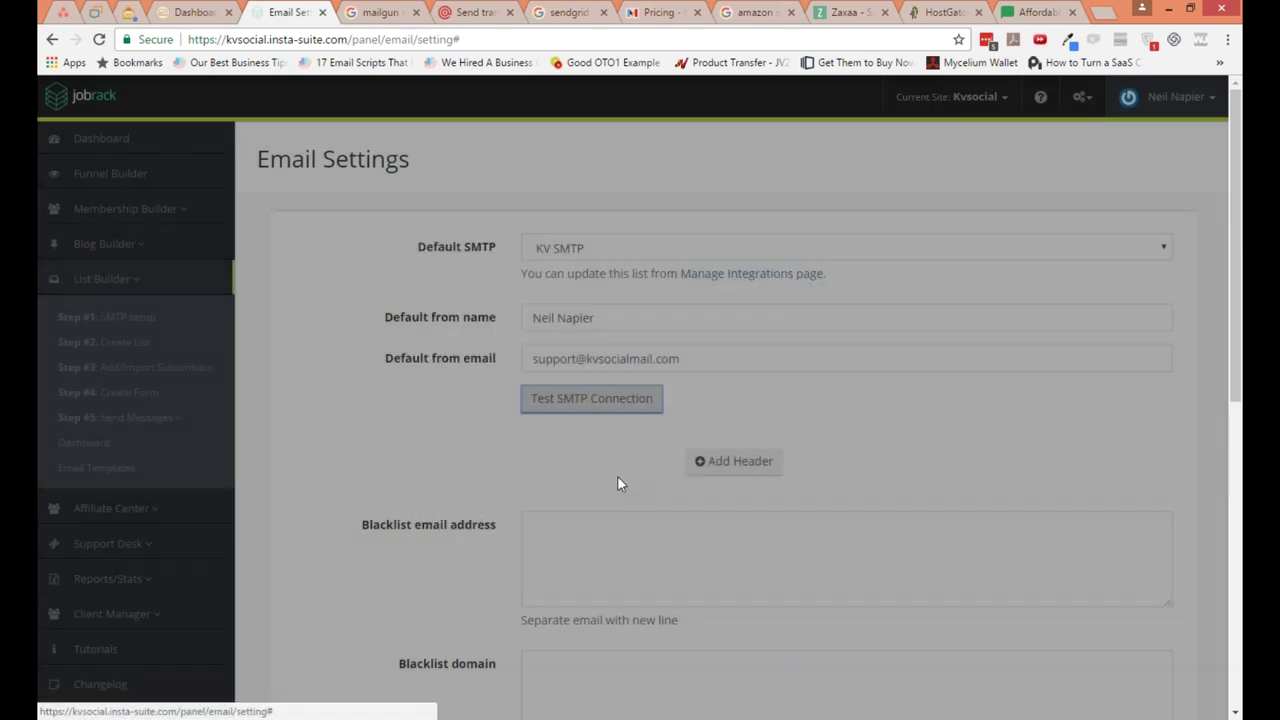
Add a custom header row, delete it again, and click into the Blacklist email box.
scroll(621, 488, down, 1)
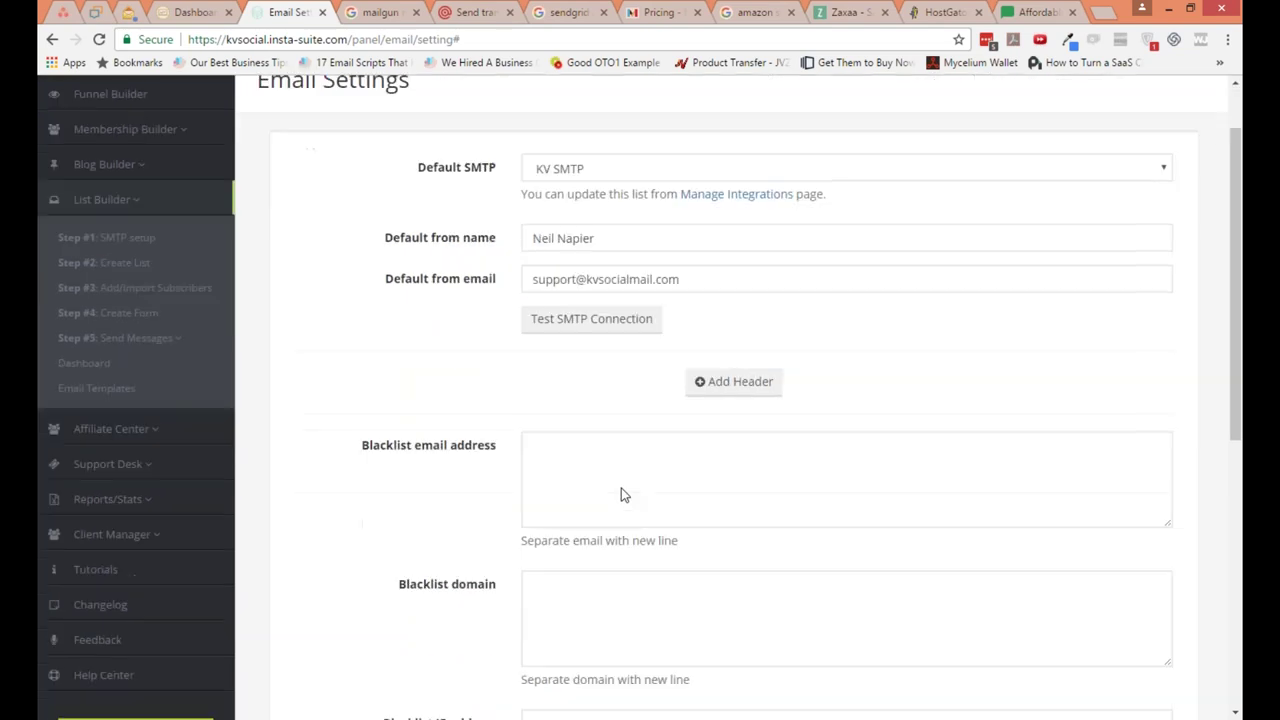
click(733, 381)
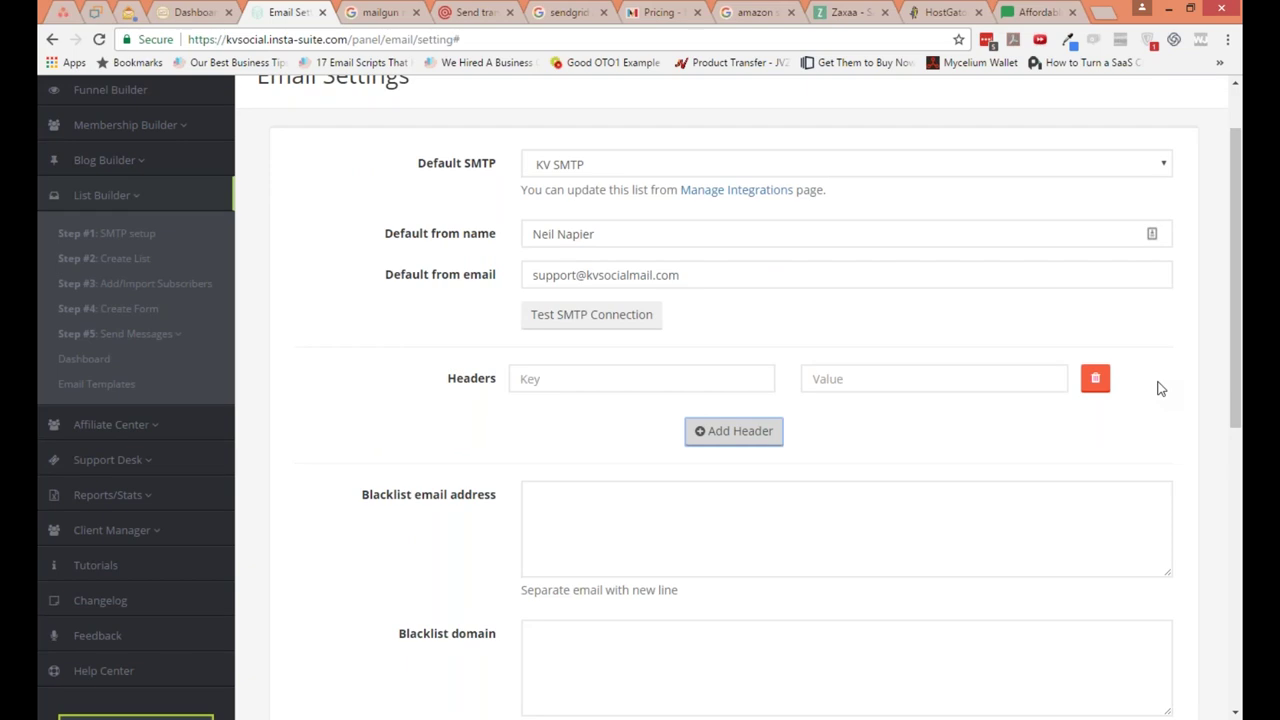
click(1095, 379)
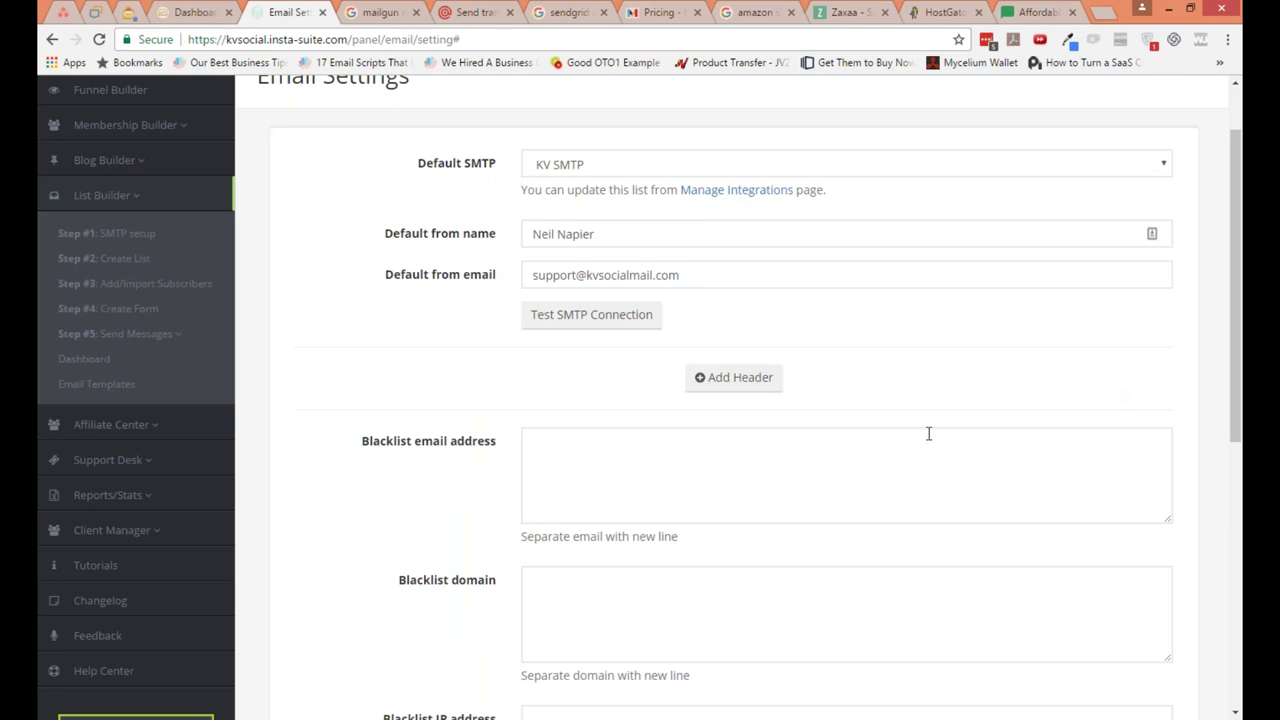
click(809, 459)
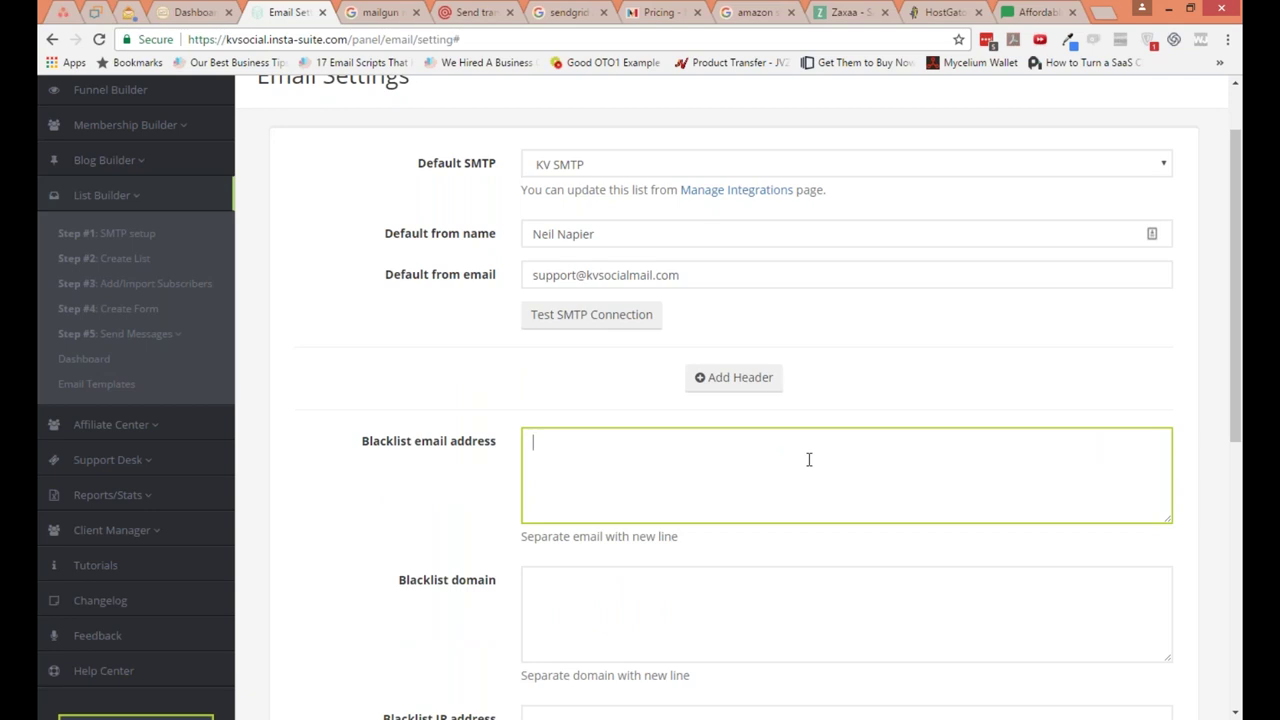
click(1024, 12)
Search Google for 'list of spam trap email addresses' and open the first article.
click(936, 38)
text(l)
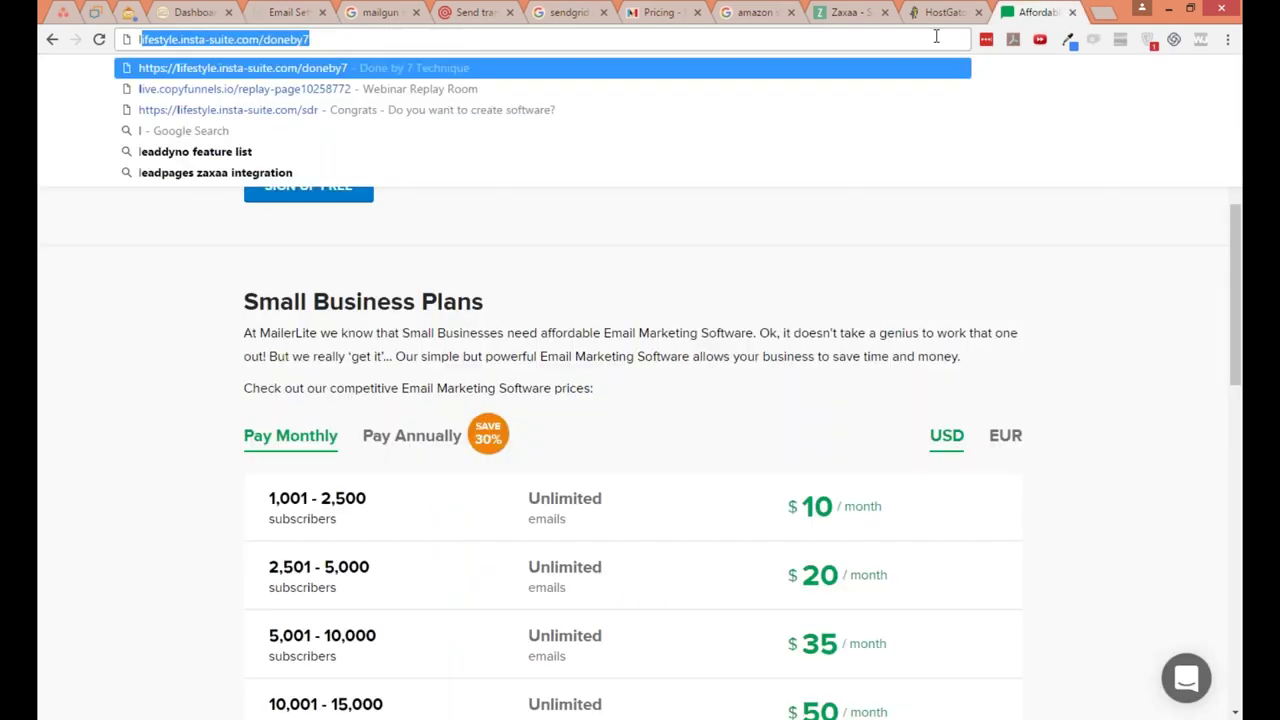
text(ist of spam traps )
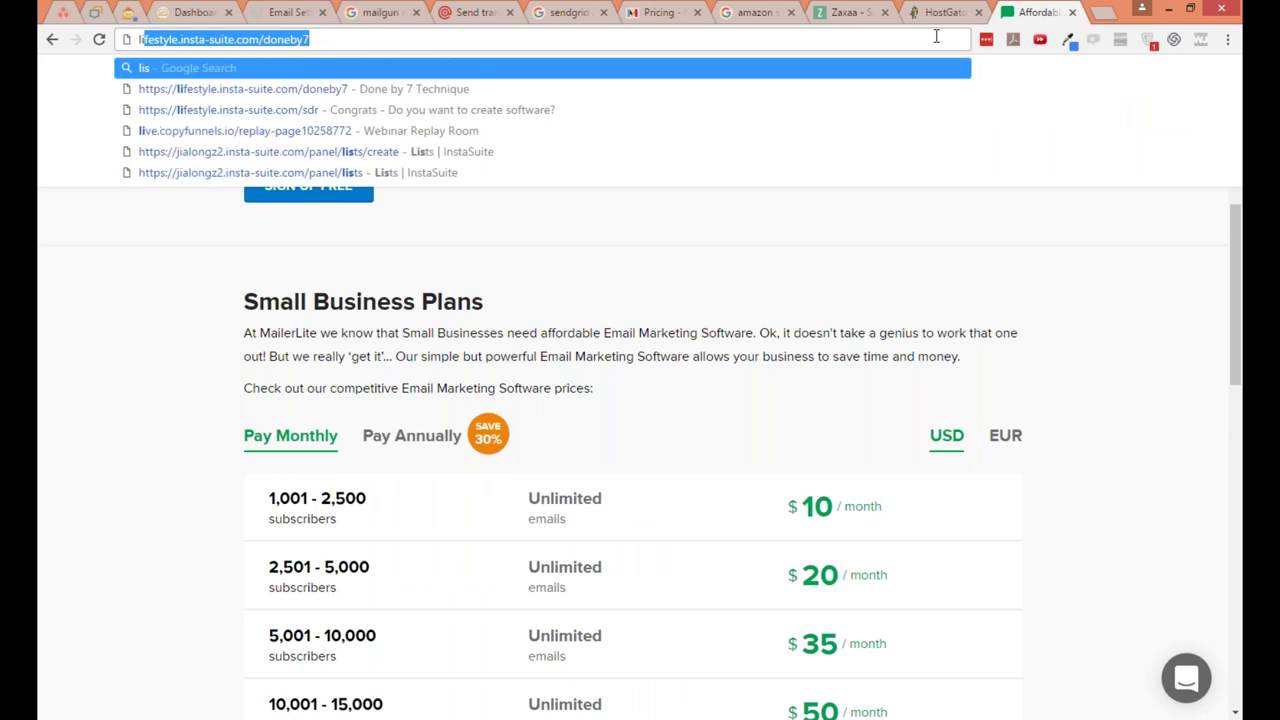
text(emai)
key(Down)
key(Return)
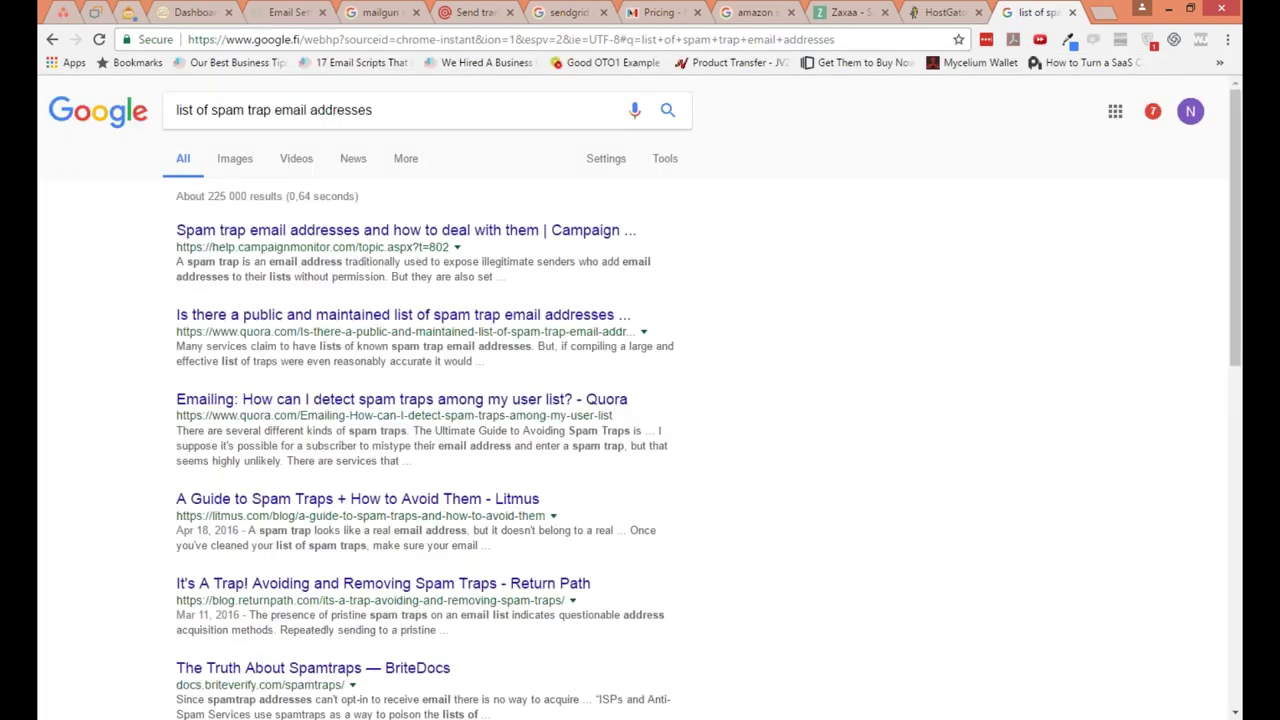
click(563, 234)
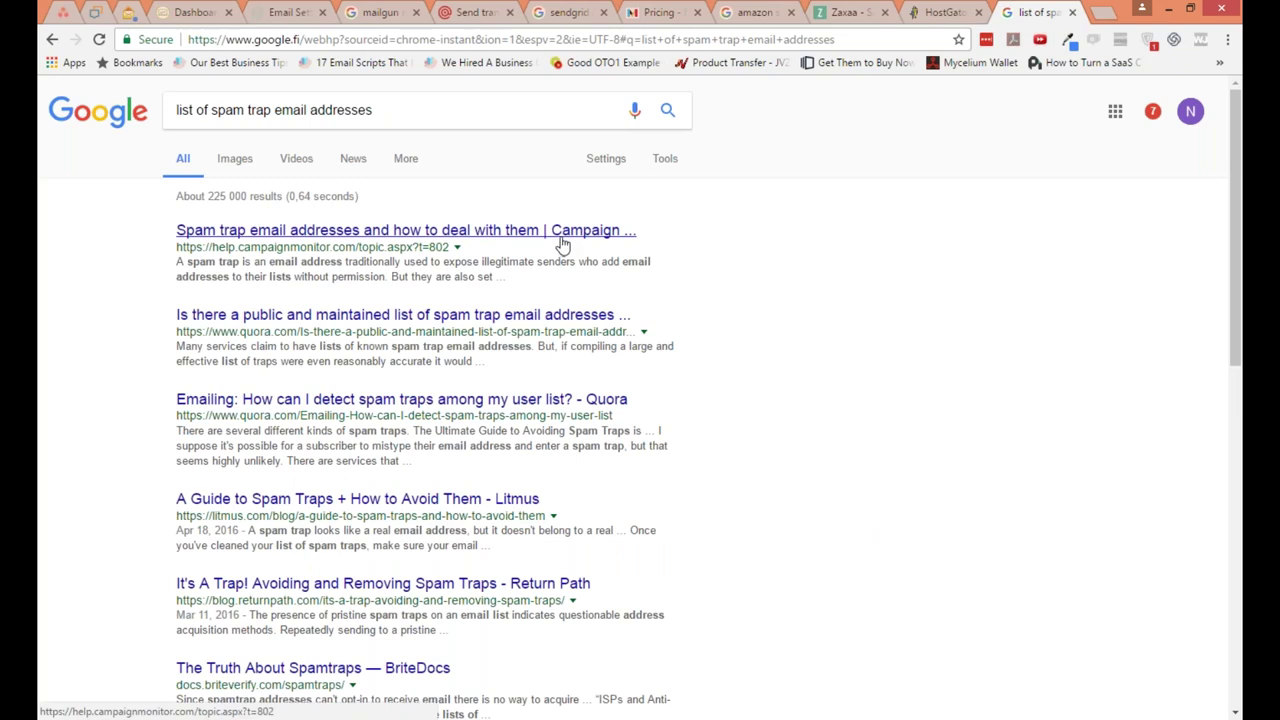
Open the Quora thread and read the answers on whether a public spam trap address list exists.
click(537, 314)
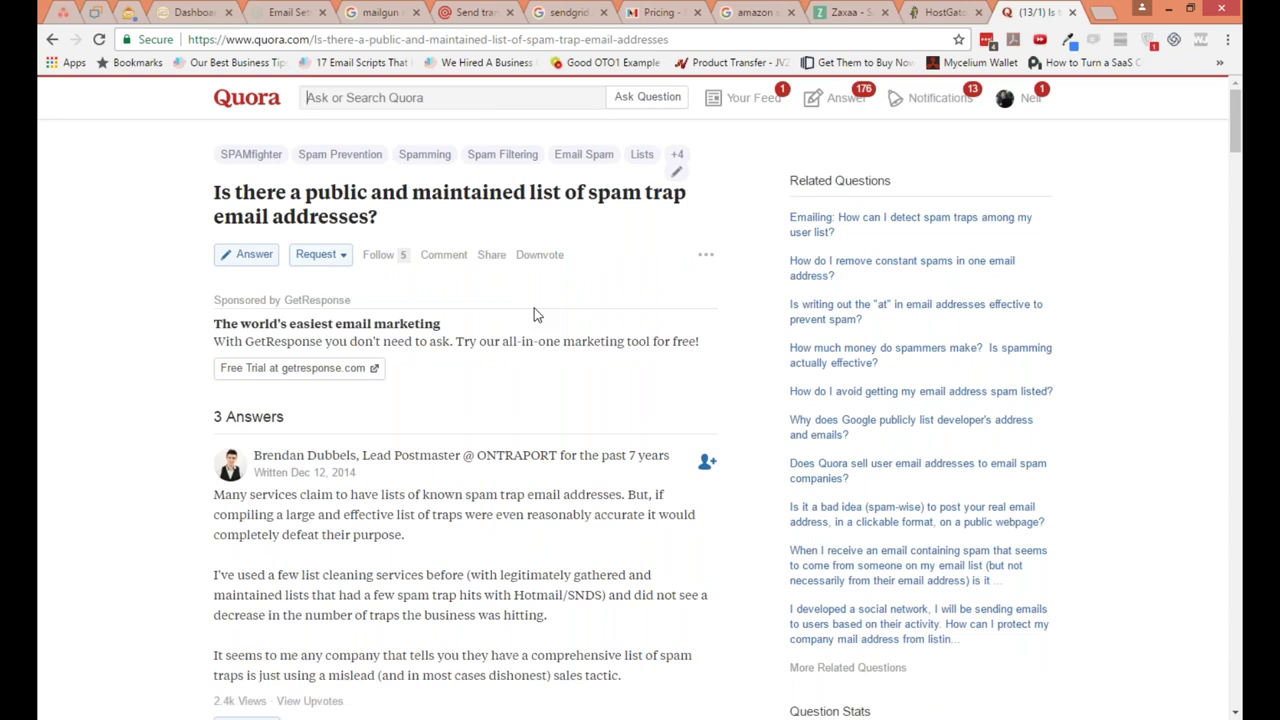
scroll(534, 315, down, 1)
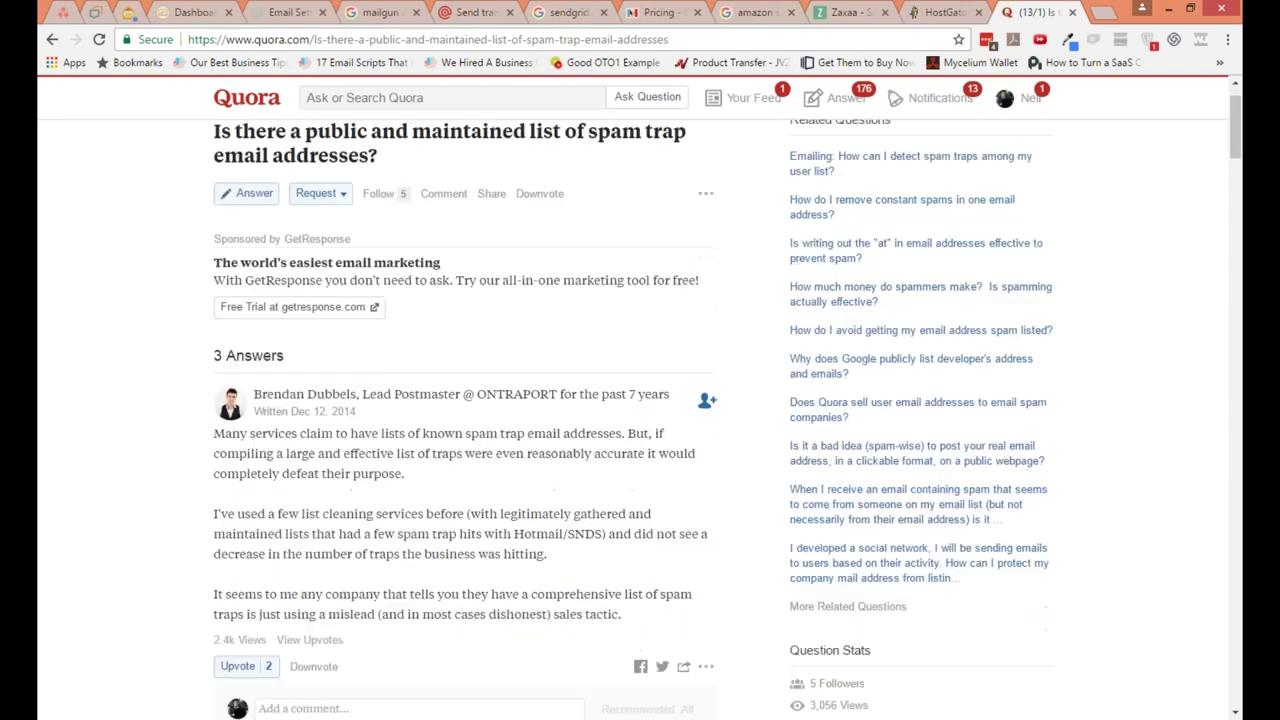
scroll(640, 400, down, 3)
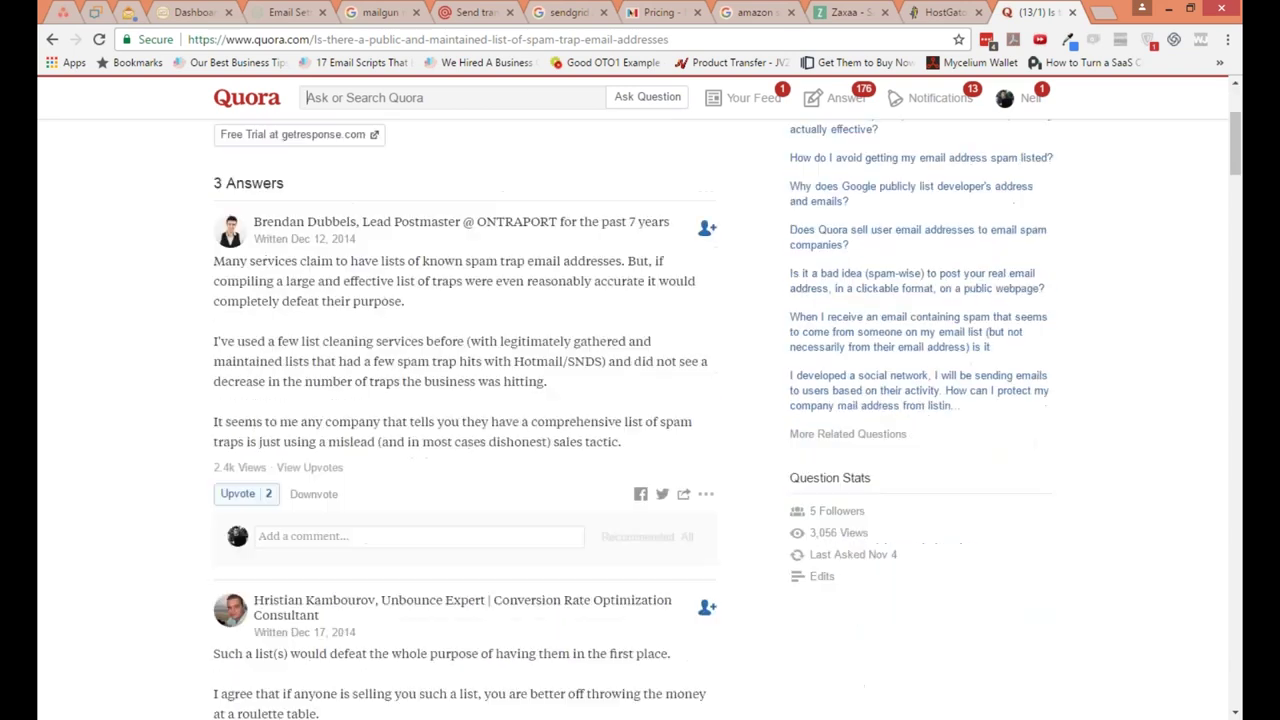
scroll(465, 400, down, 8)
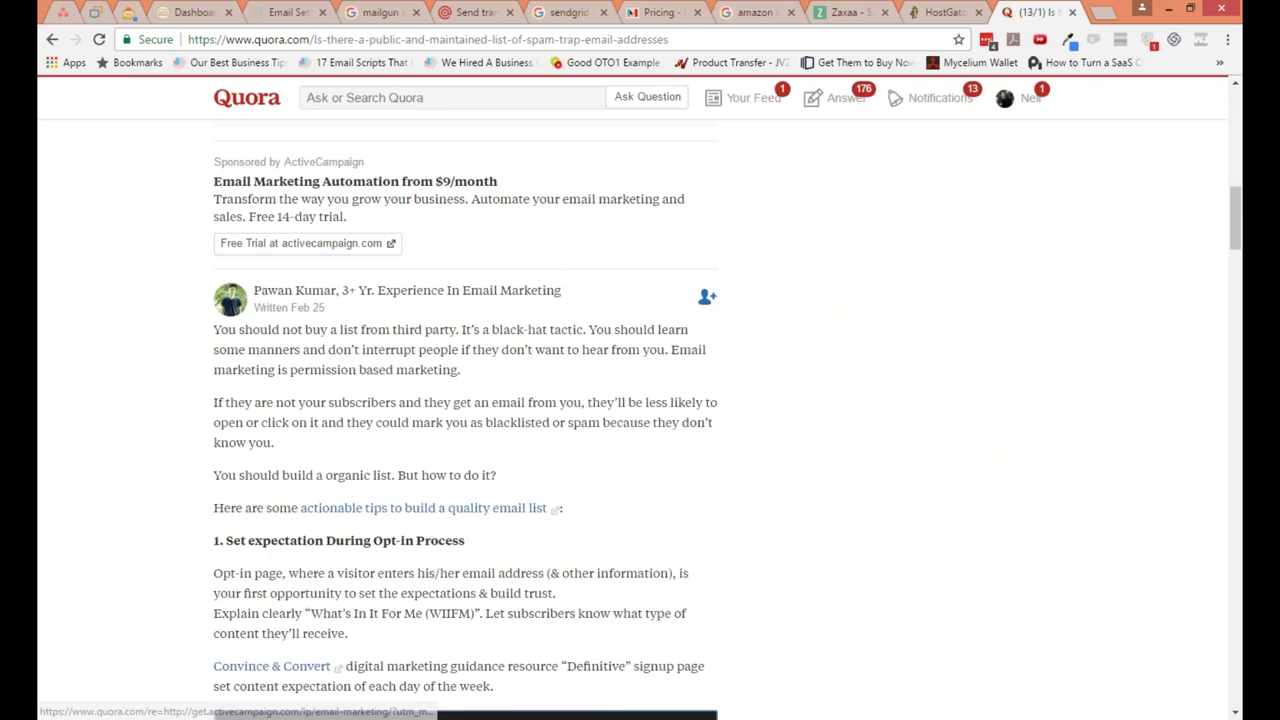
scroll(529, 436, down, 6)
scroll(510, 415, up, 3)
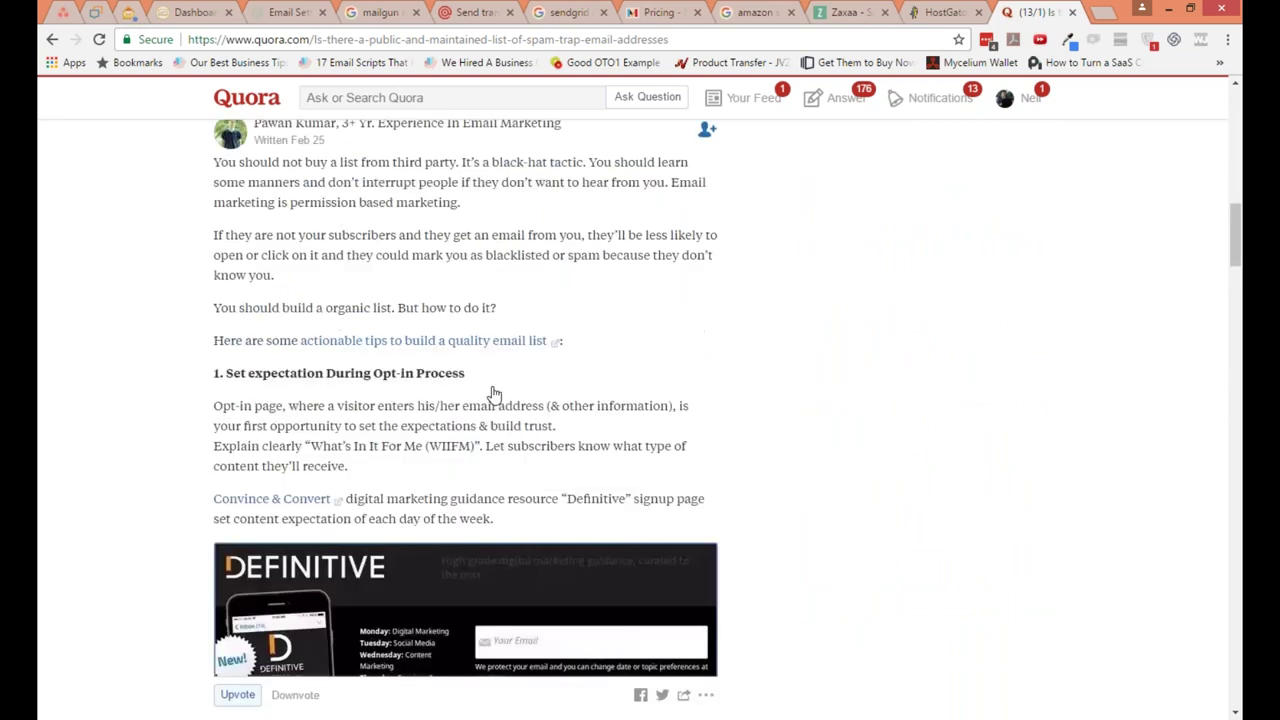
scroll(525, 393, down, 2)
scroll(557, 393, down, 10)
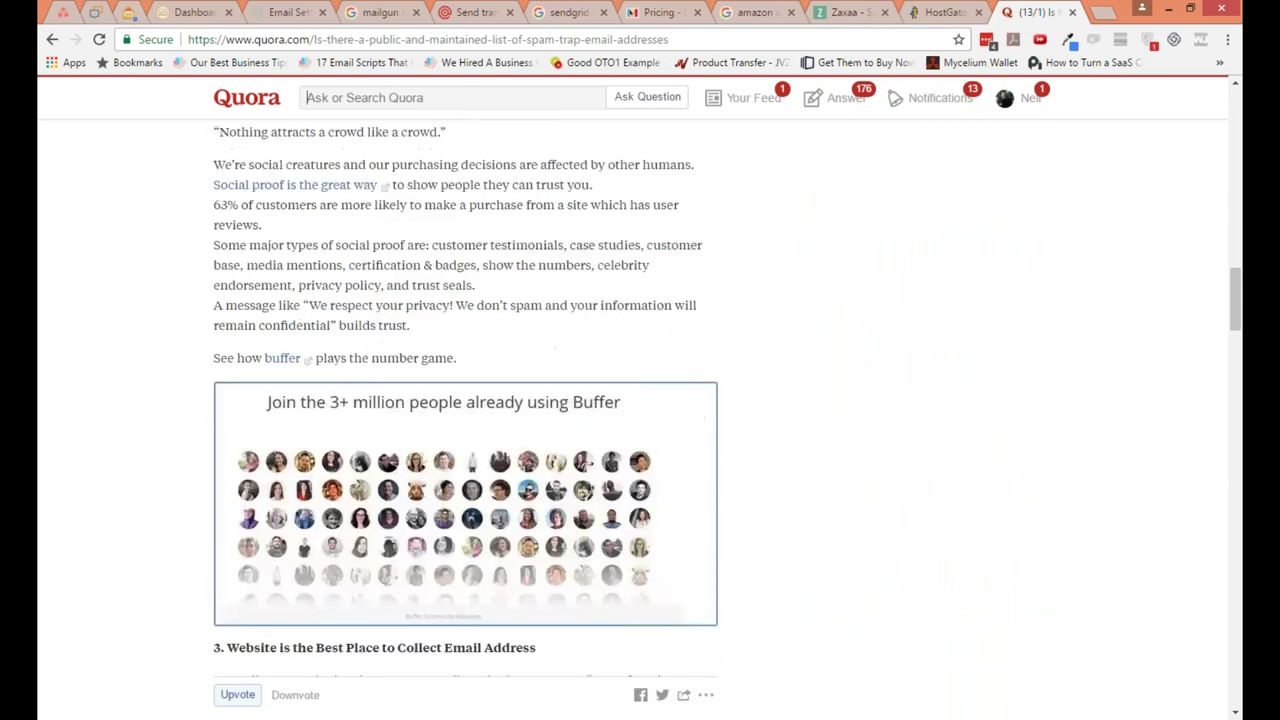
scroll(643, 120, down, 10)
Back in InstaSuite's Email Settings, enter mail.ru as a blacklisted domain.
click(211, 20)
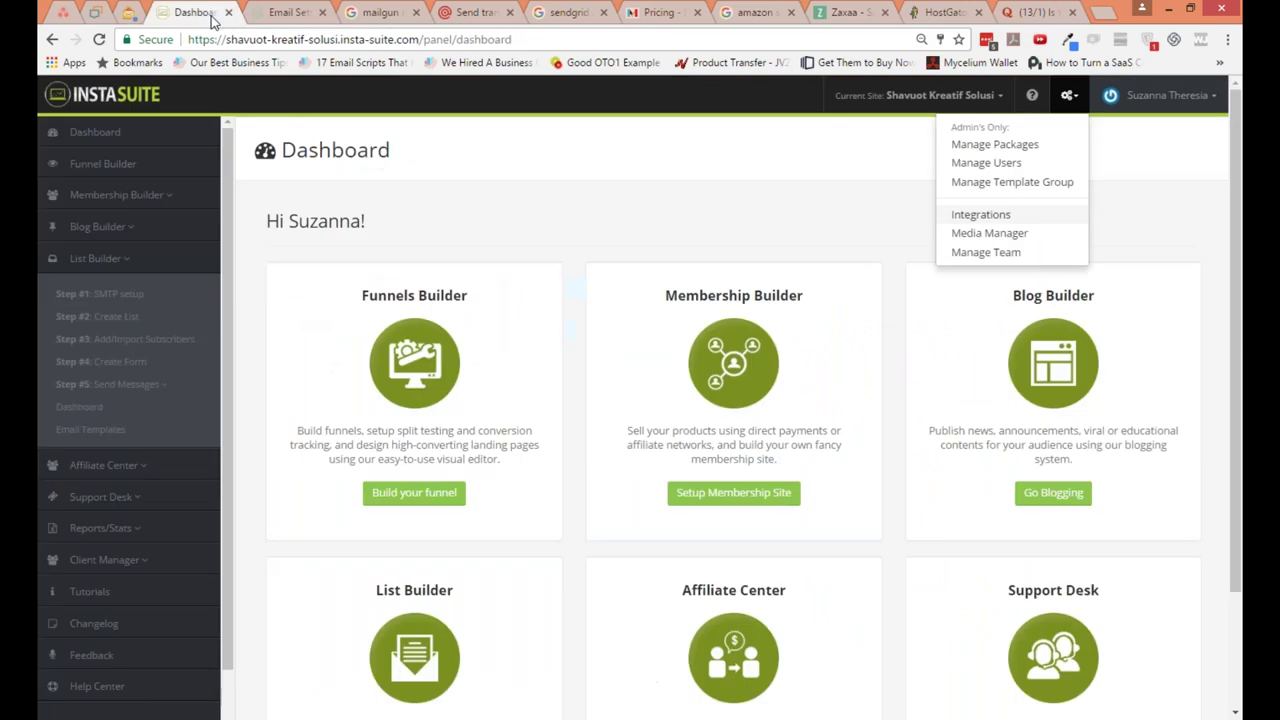
click(285, 12)
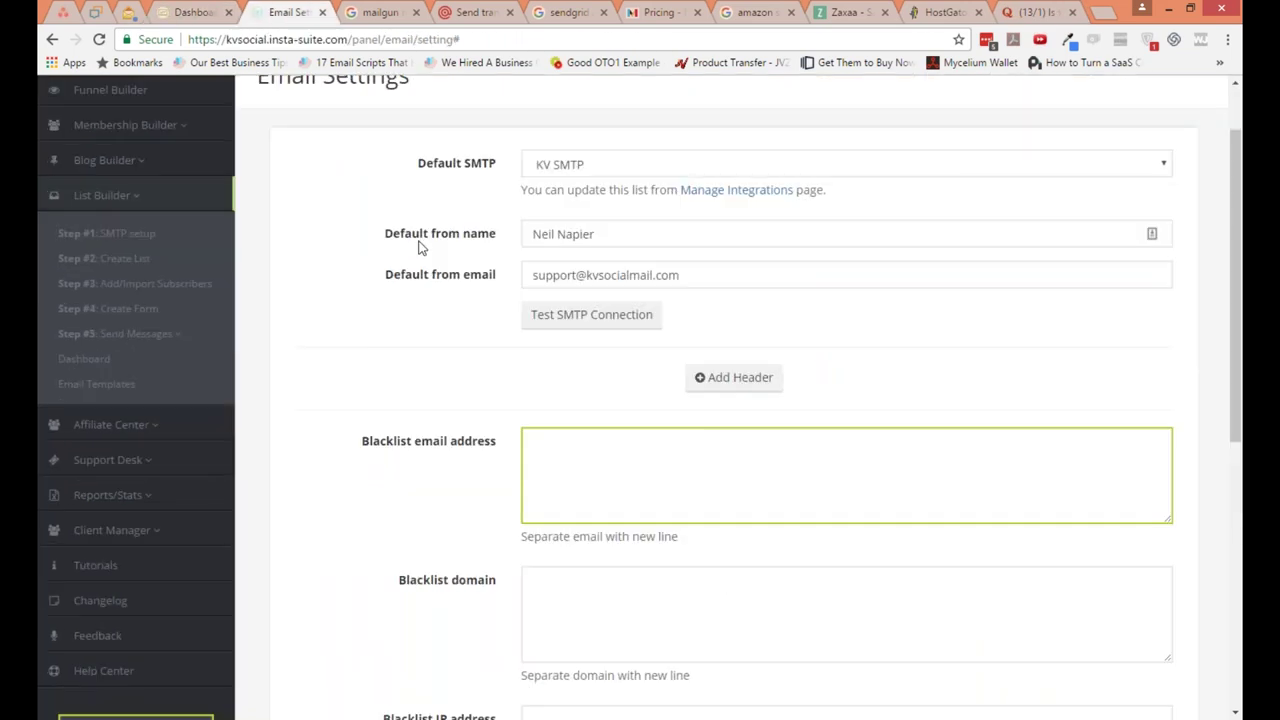
click(547, 629)
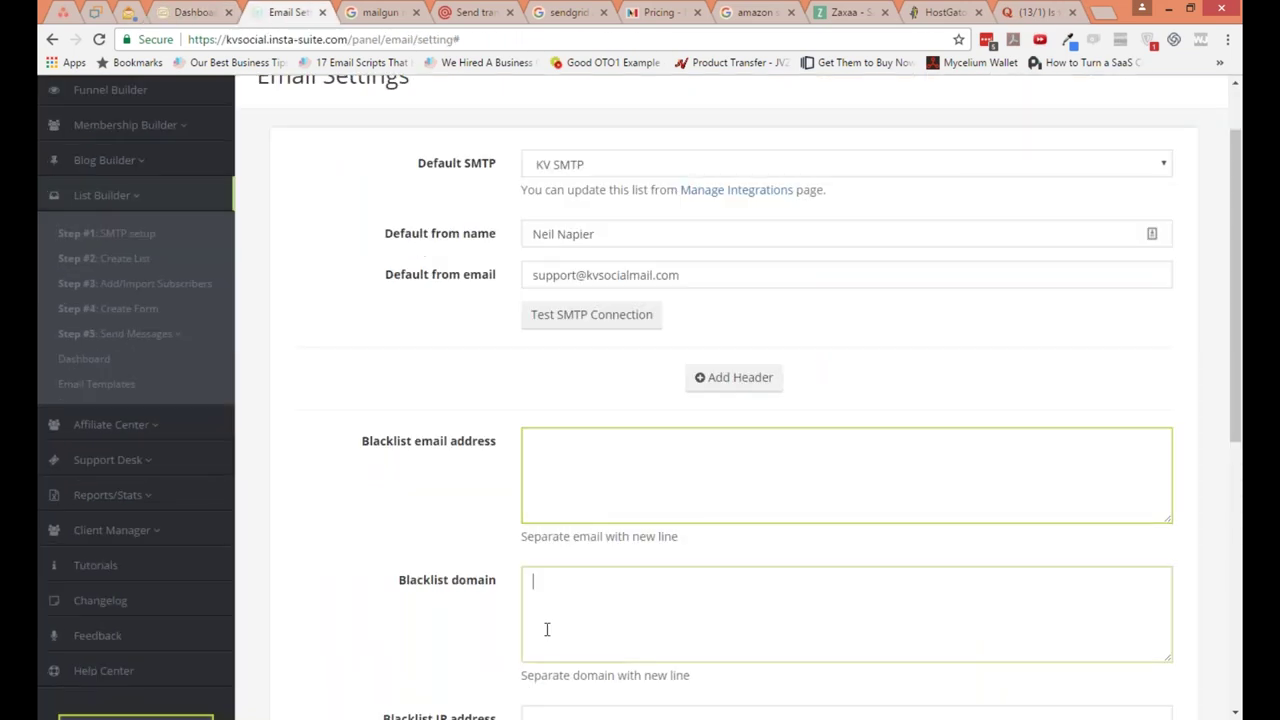
text(mail.)
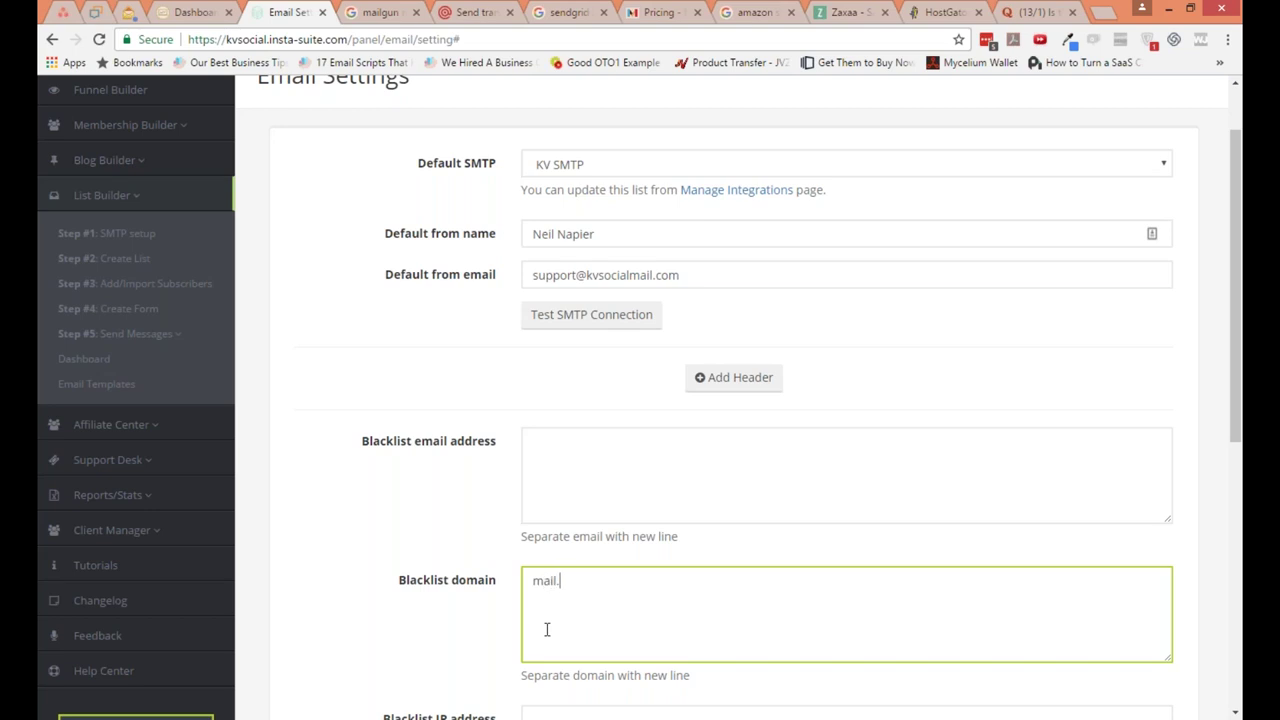
text(ru)
scroll(430, 660, down, 1)
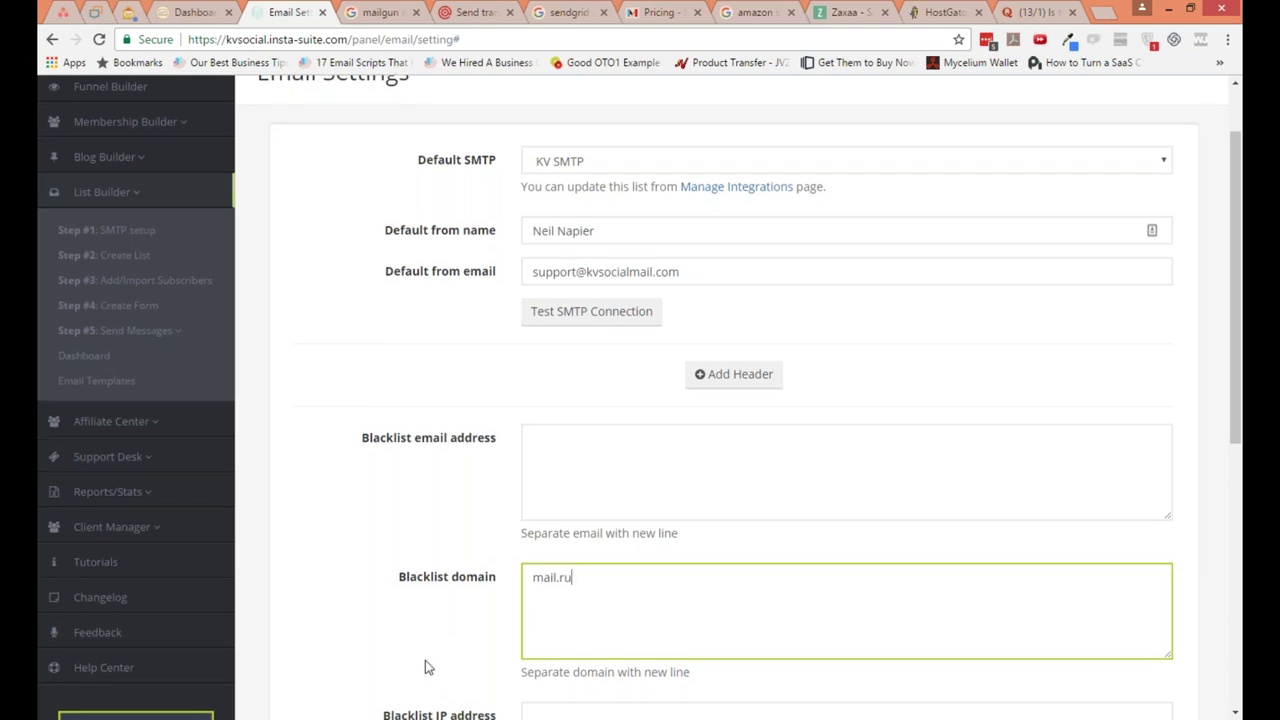
scroll(425, 660, down, 2)
click(589, 602)
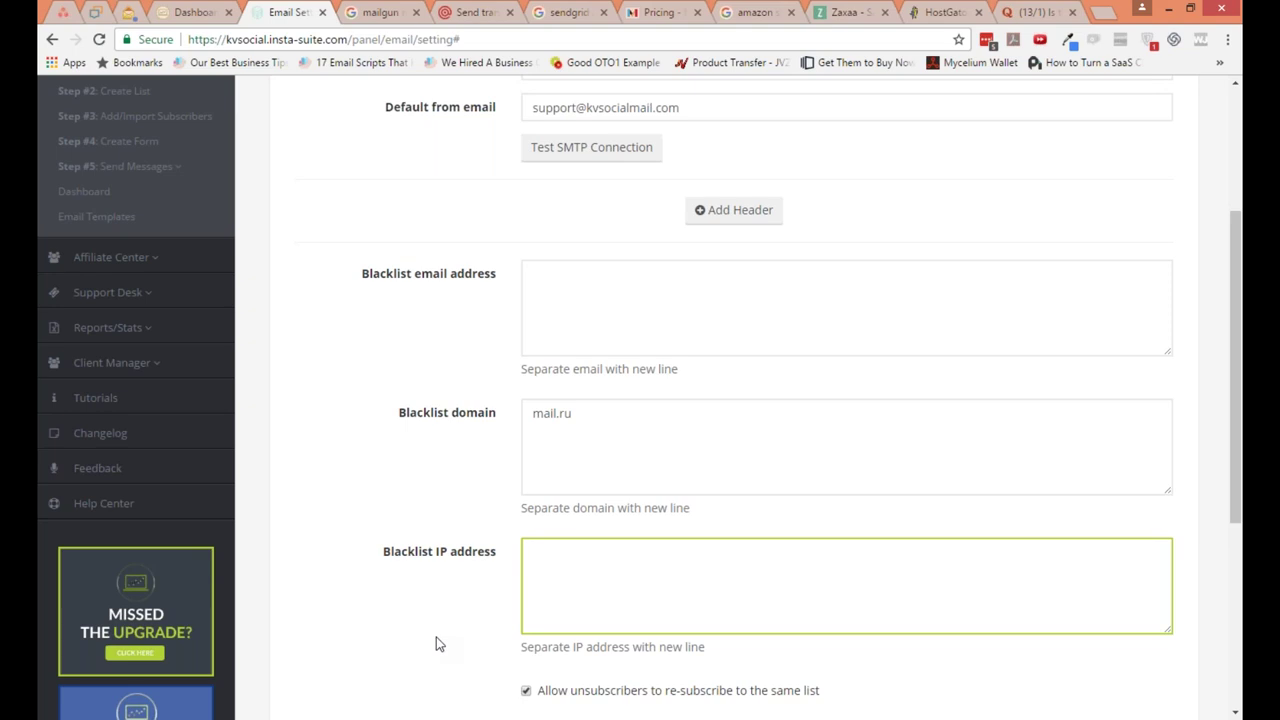
scroll(436, 644, down, 1)
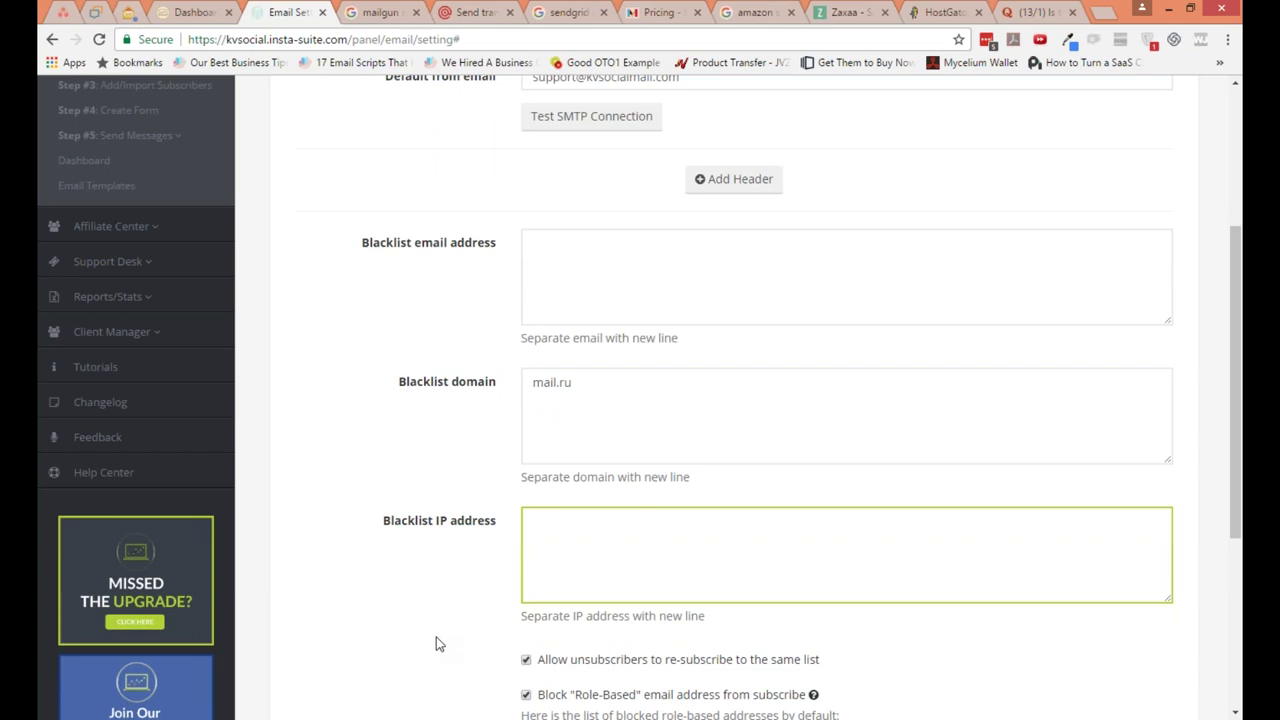
scroll(436, 644, down, 2)
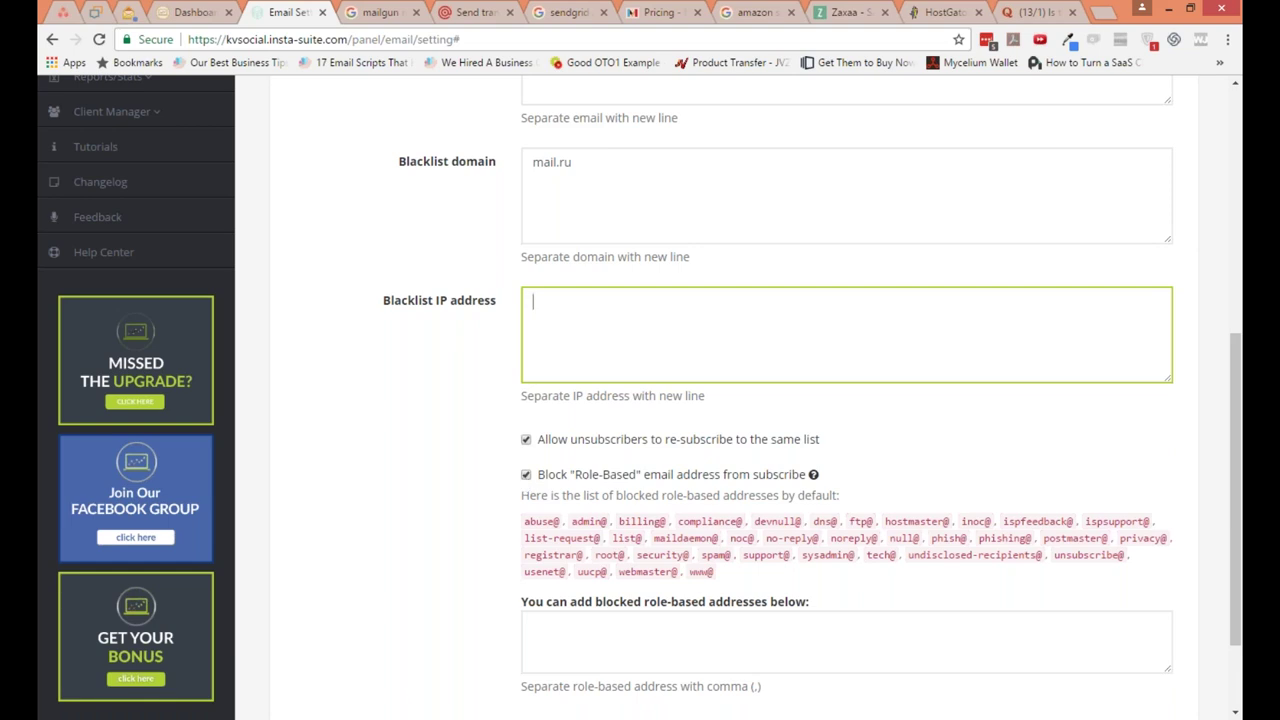
click(616, 654)
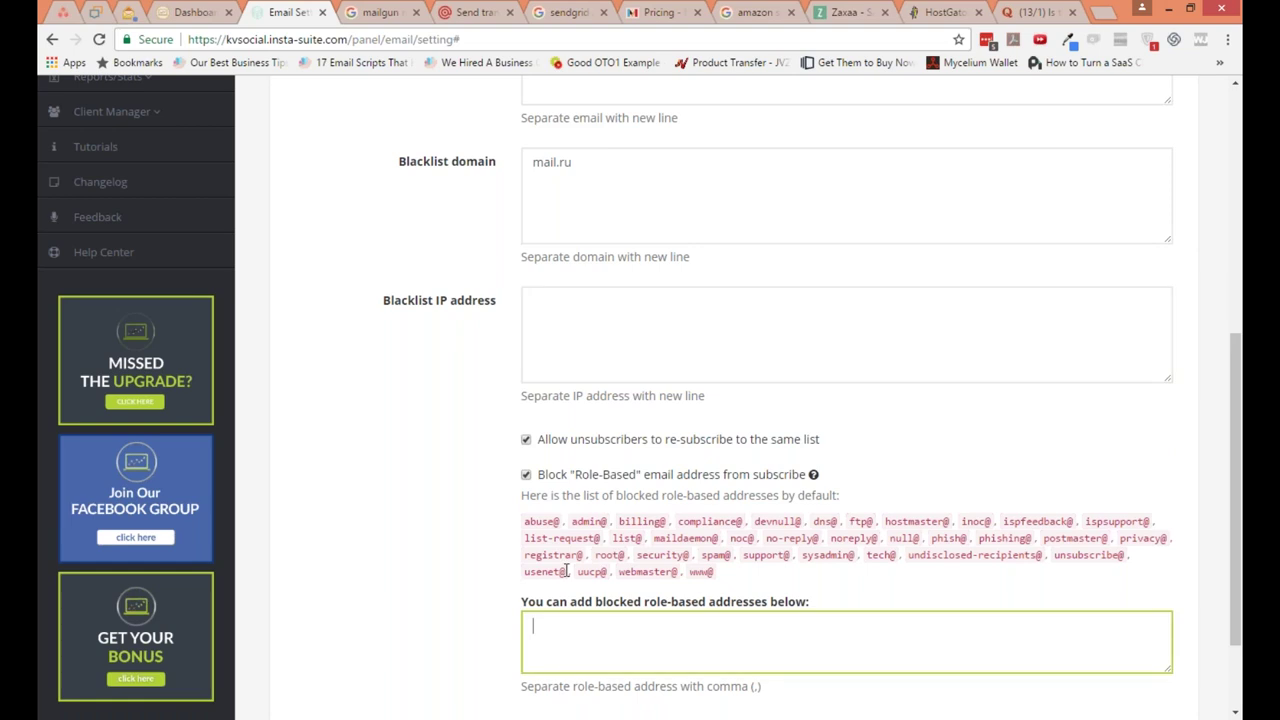
drag(525, 521, 714, 572)
key(ctrl+c)
click(692, 626)
key(ctrl+v)
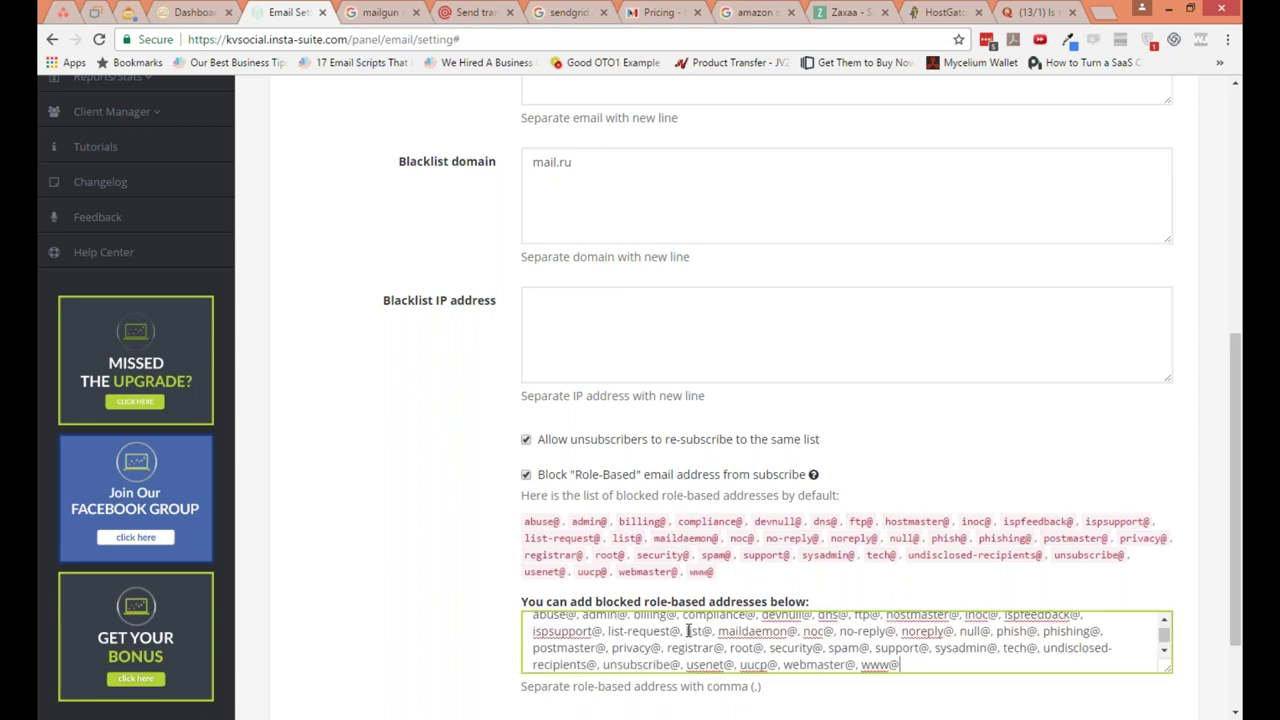
key(ctrl+a)
key(BackSpace)
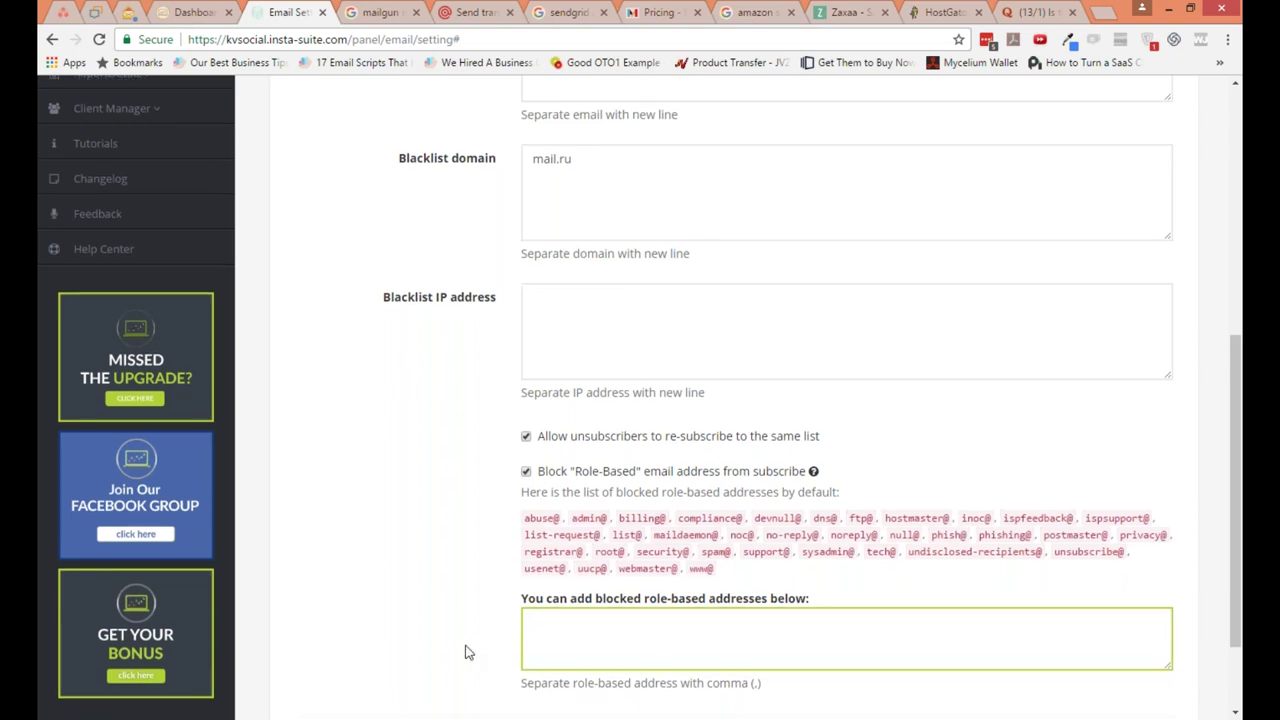
scroll(465, 652, down, 1)
scroll(465, 652, down, 1)
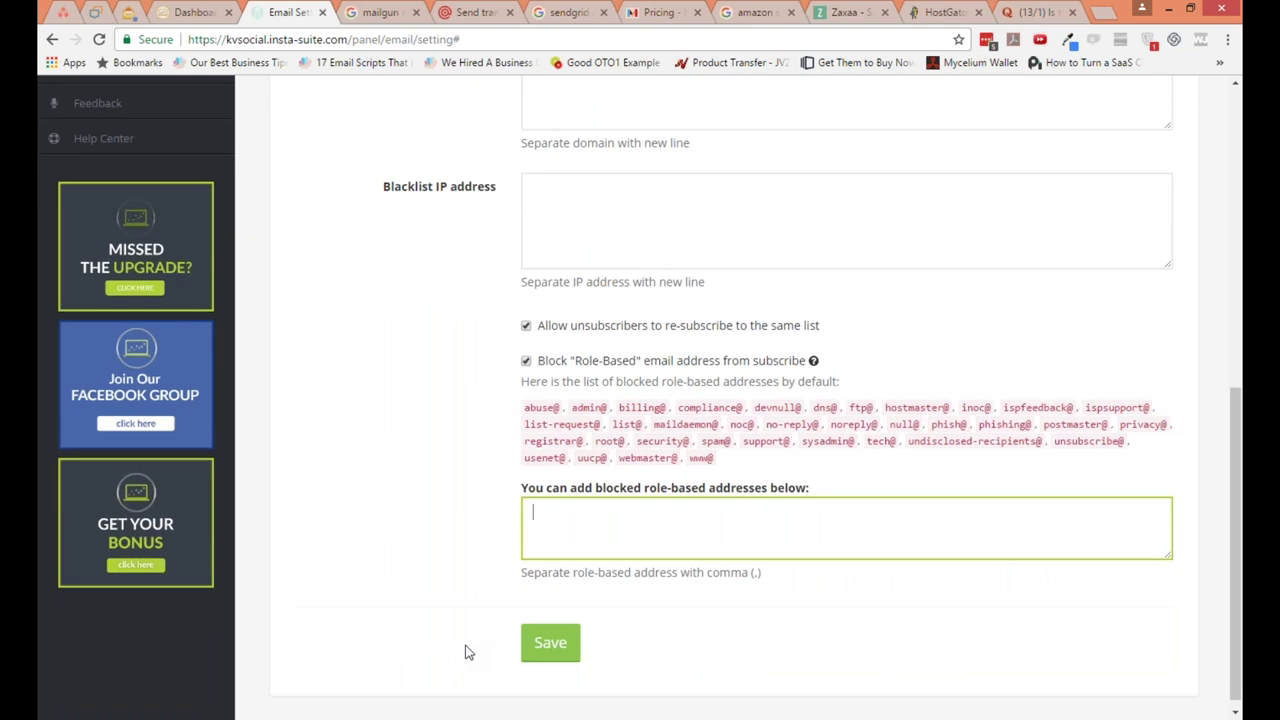
Save the email settings, then go to the mailing lists page via Step #2: Create List.
click(537, 648)
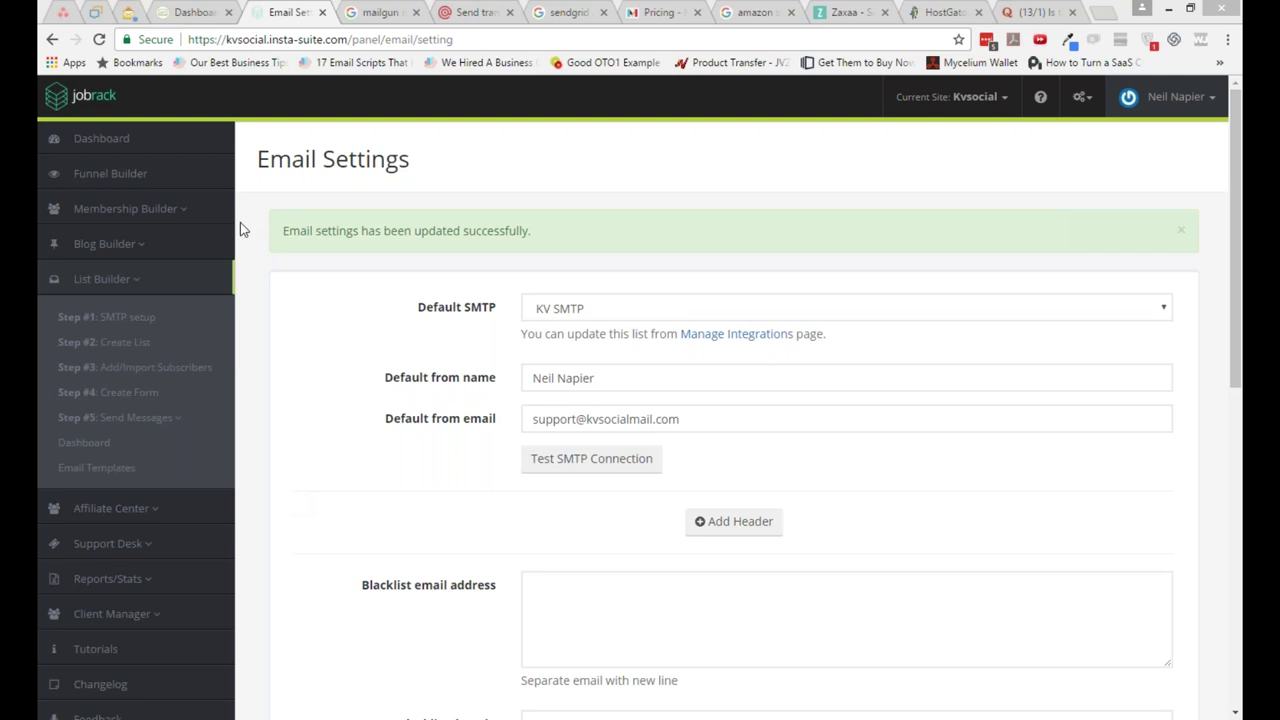
click(158, 343)
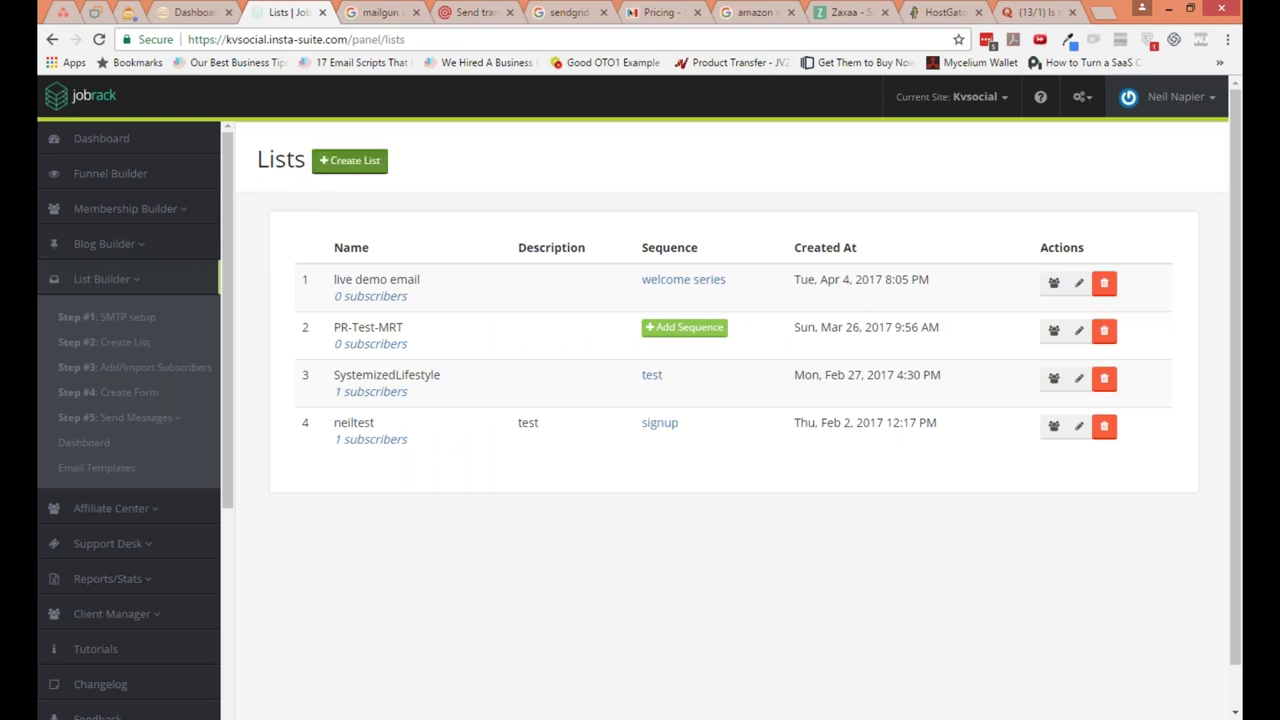
Start a new list named 'Live 17apr' described as 'this is a list to show how AR works'.
click(350, 161)
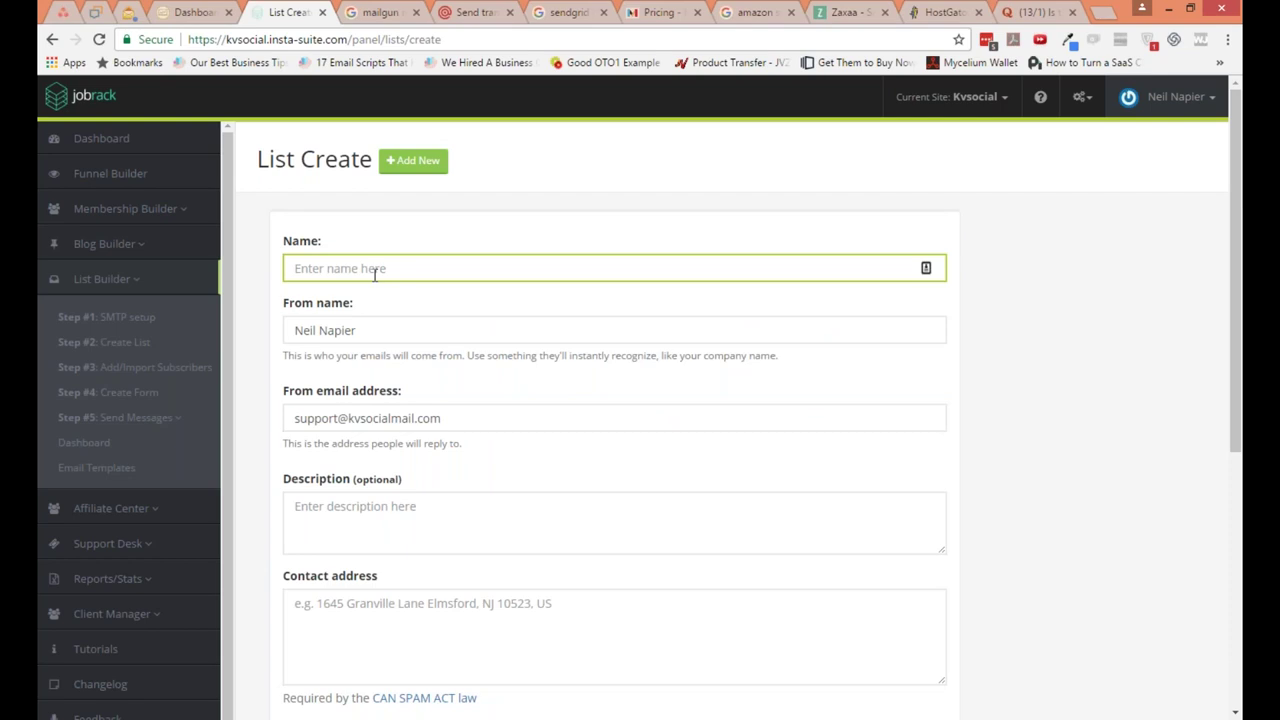
text(L)
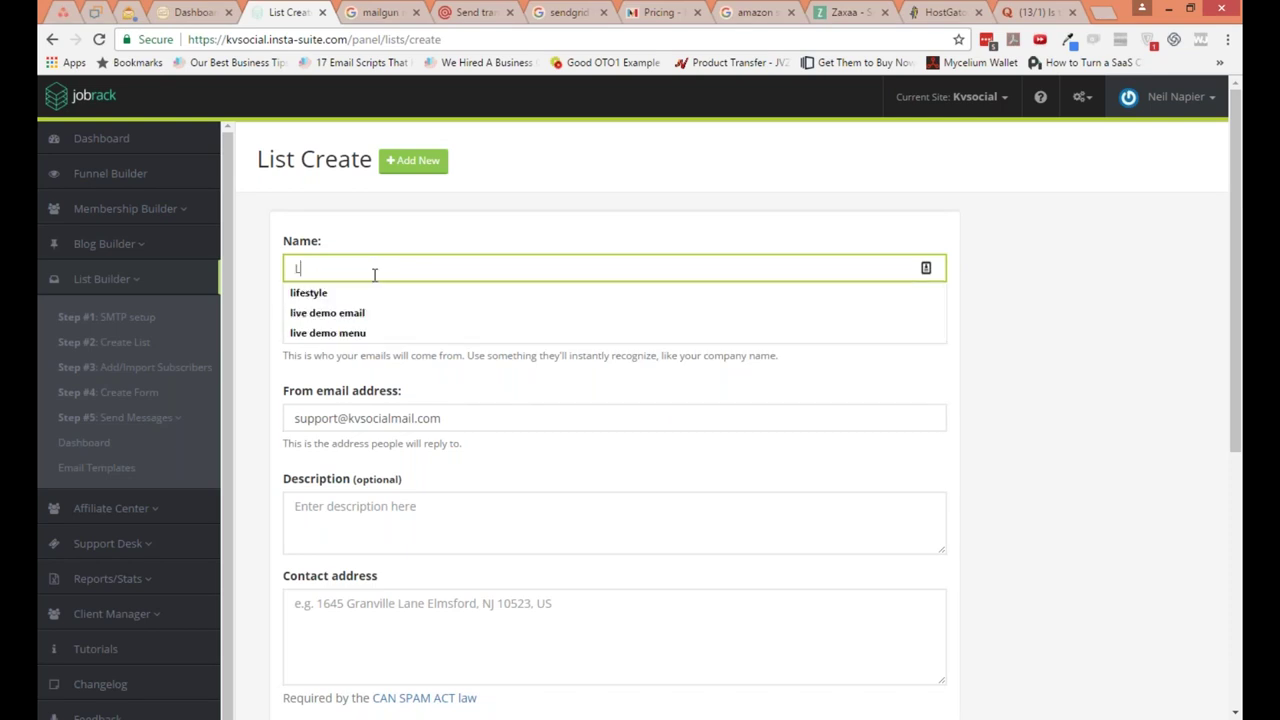
text(ive )
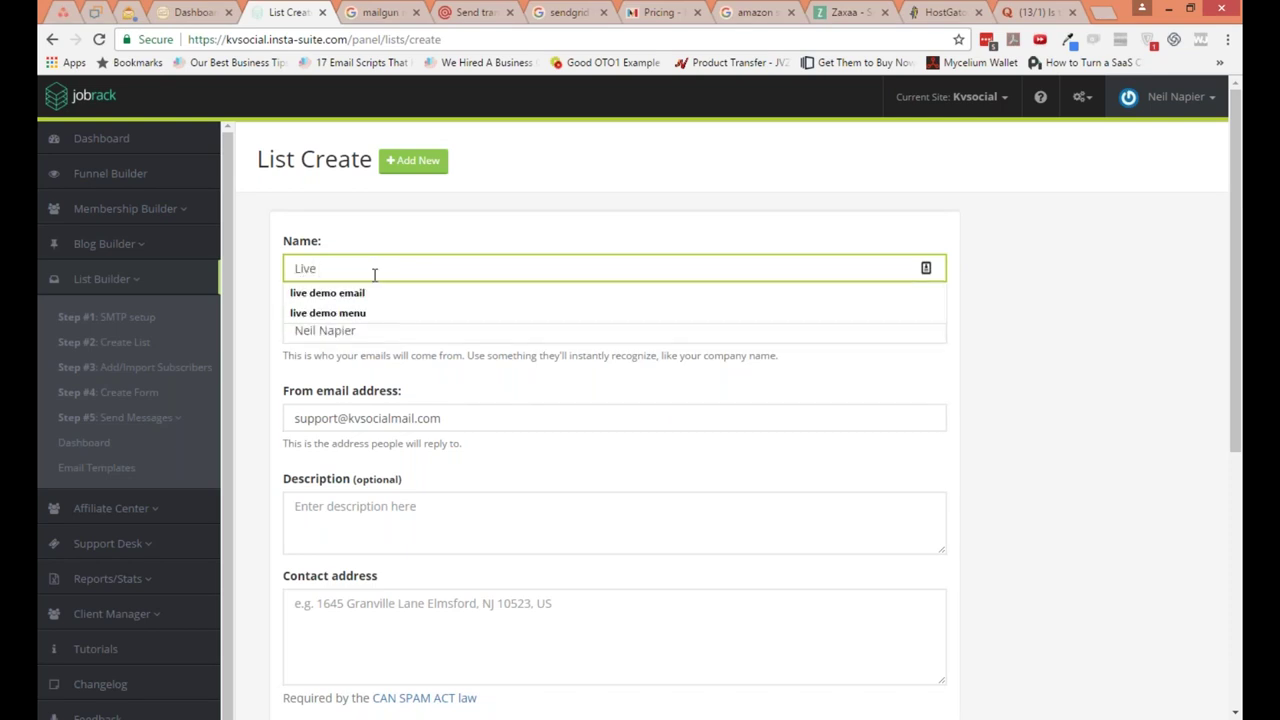
text(17apr)
key(Tab)
key(Tab)
key(Tab)
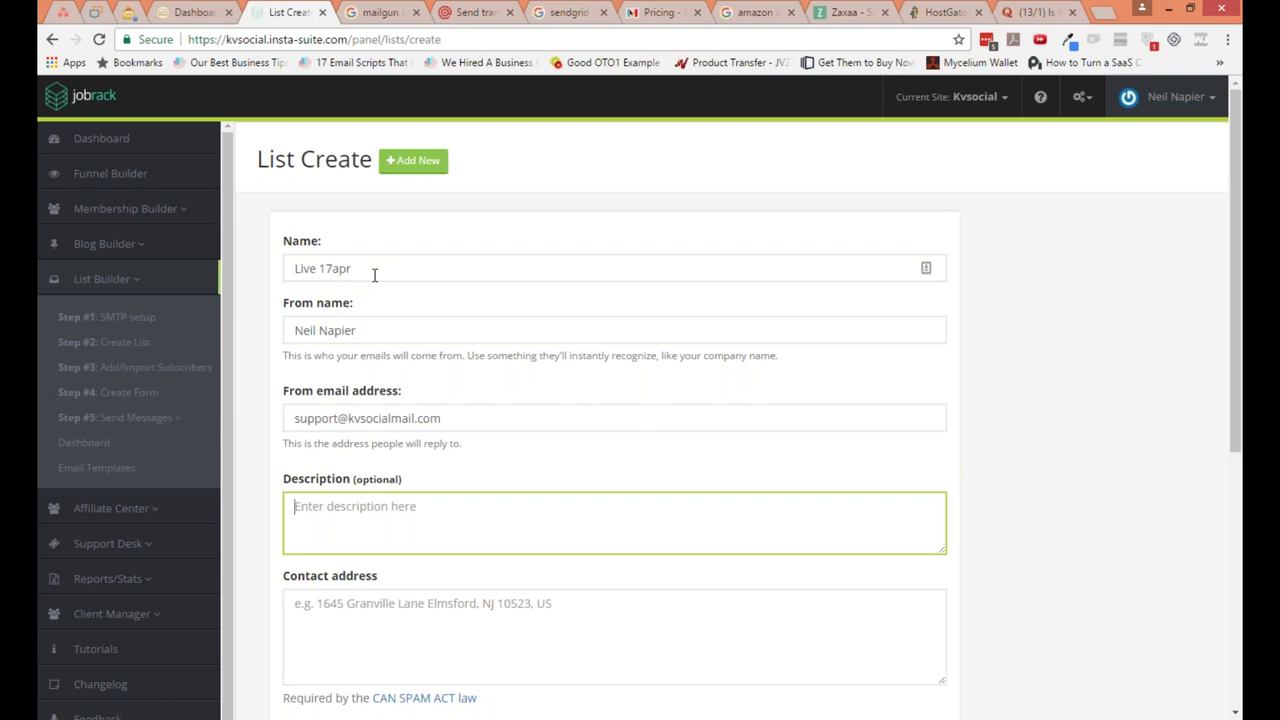
text(this is )
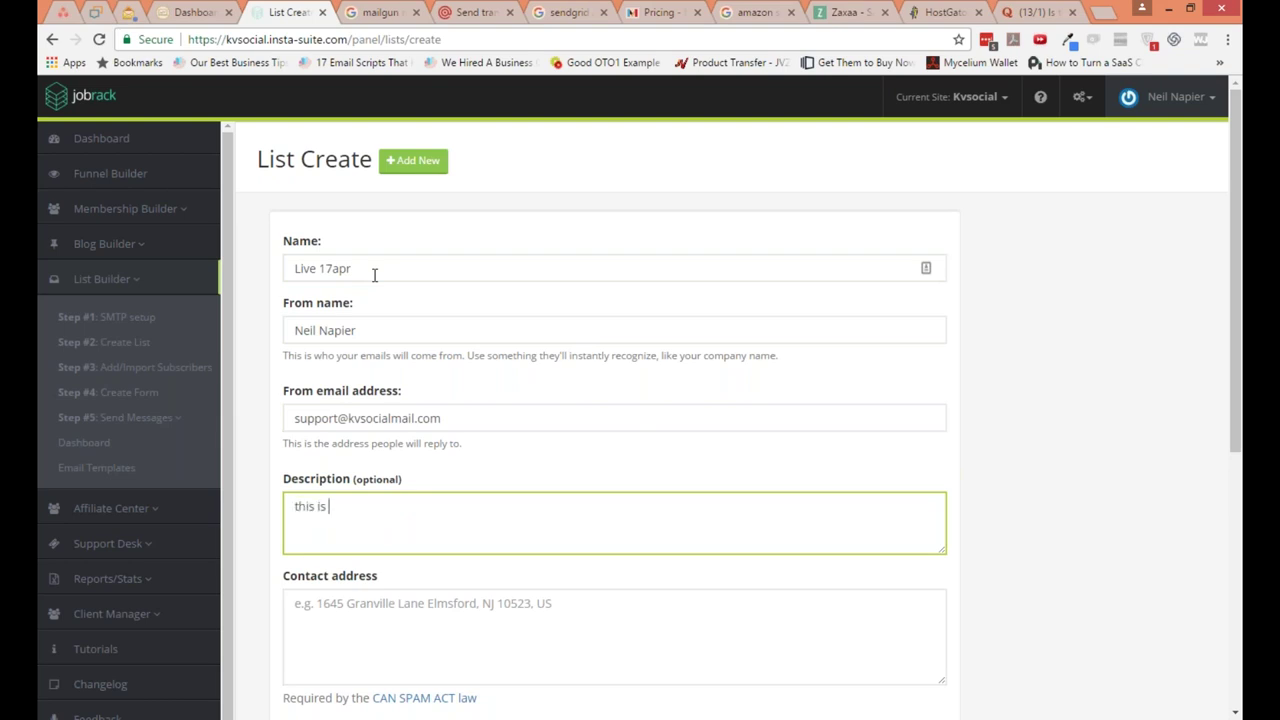
text(a list toshow)
key(Left)
key(Left)
key(Left)
key(Left)
text(o)
key(Right)
key(Right)
key(Right)
key(Right)
key(Right)
text(how AR works)
Fill in a placeholder contact address and a 'Cheers,' signature with sender name and 'CEO, InstaSuite', then submit.
key(Tab)
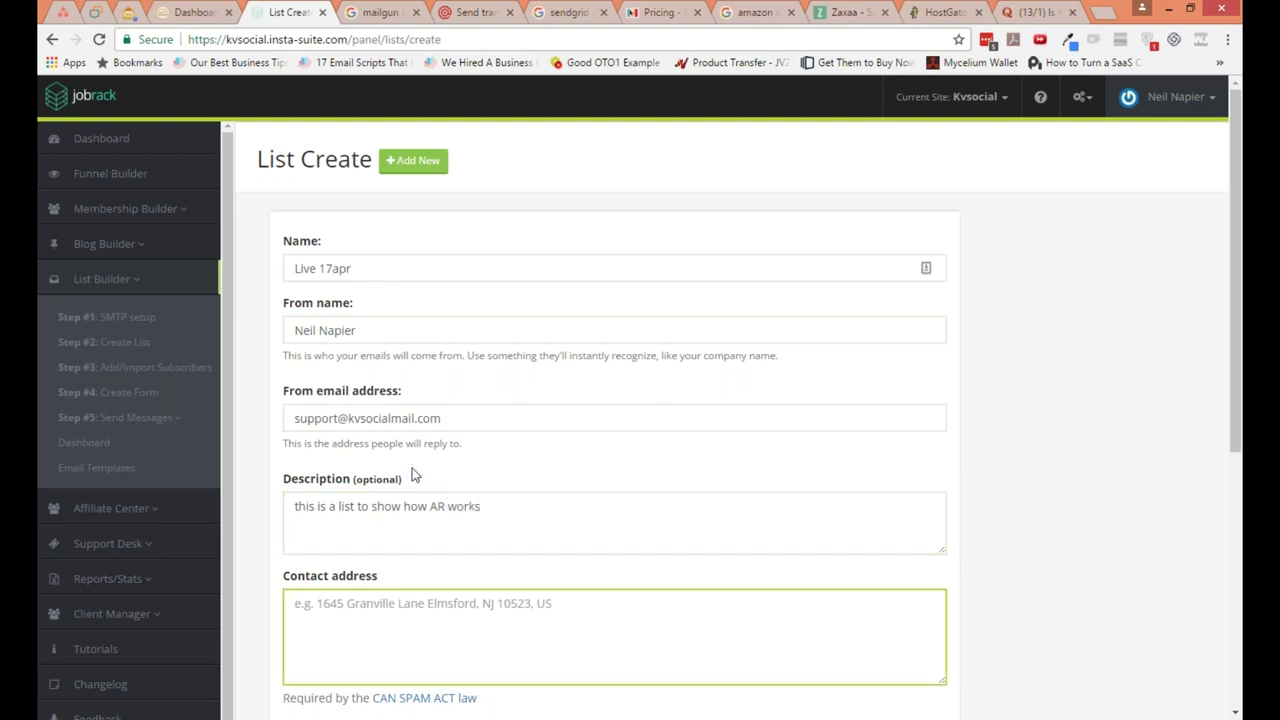
text(hel)
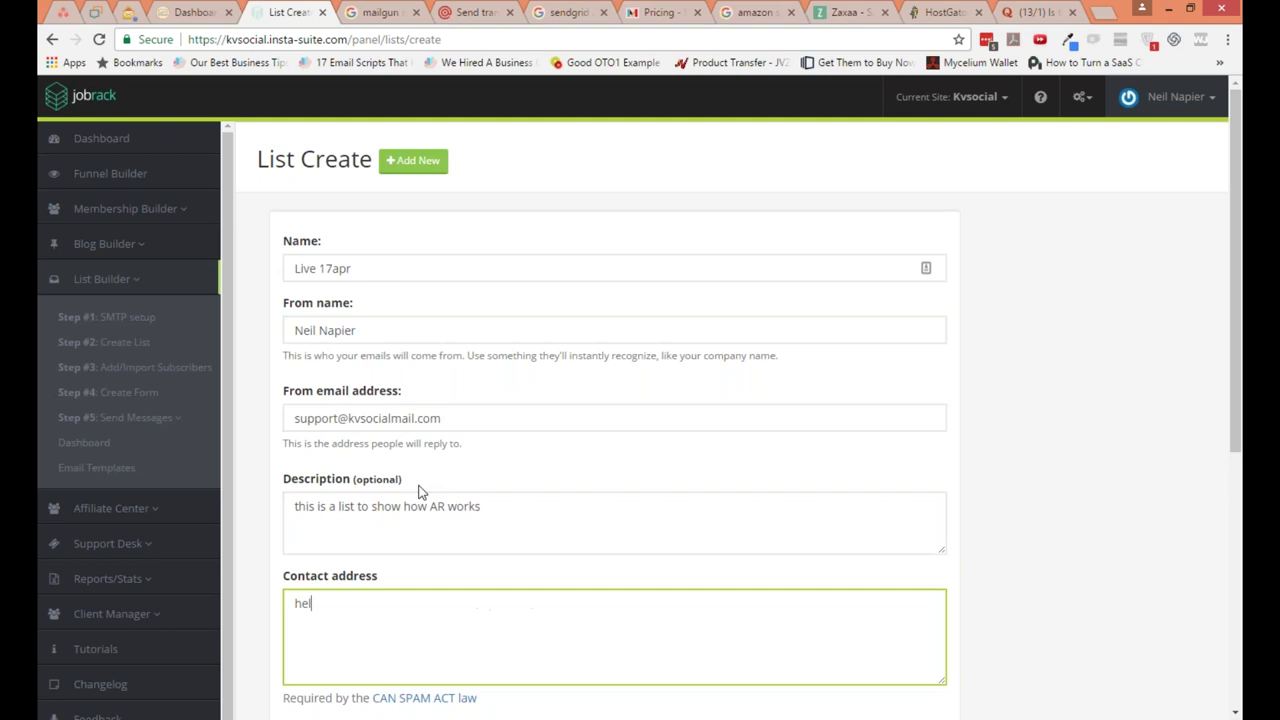
text(lo world)
click(990, 540)
middle_click(1023, 620)
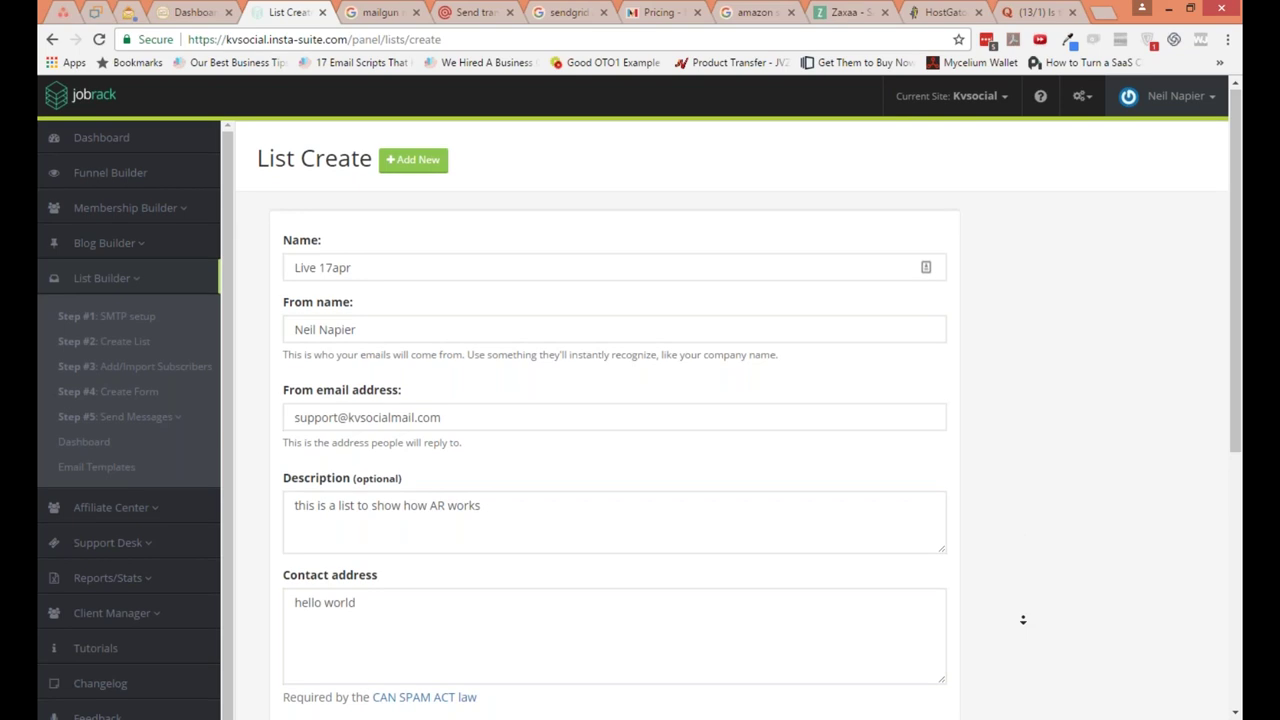
scroll(1023, 620, down, 1)
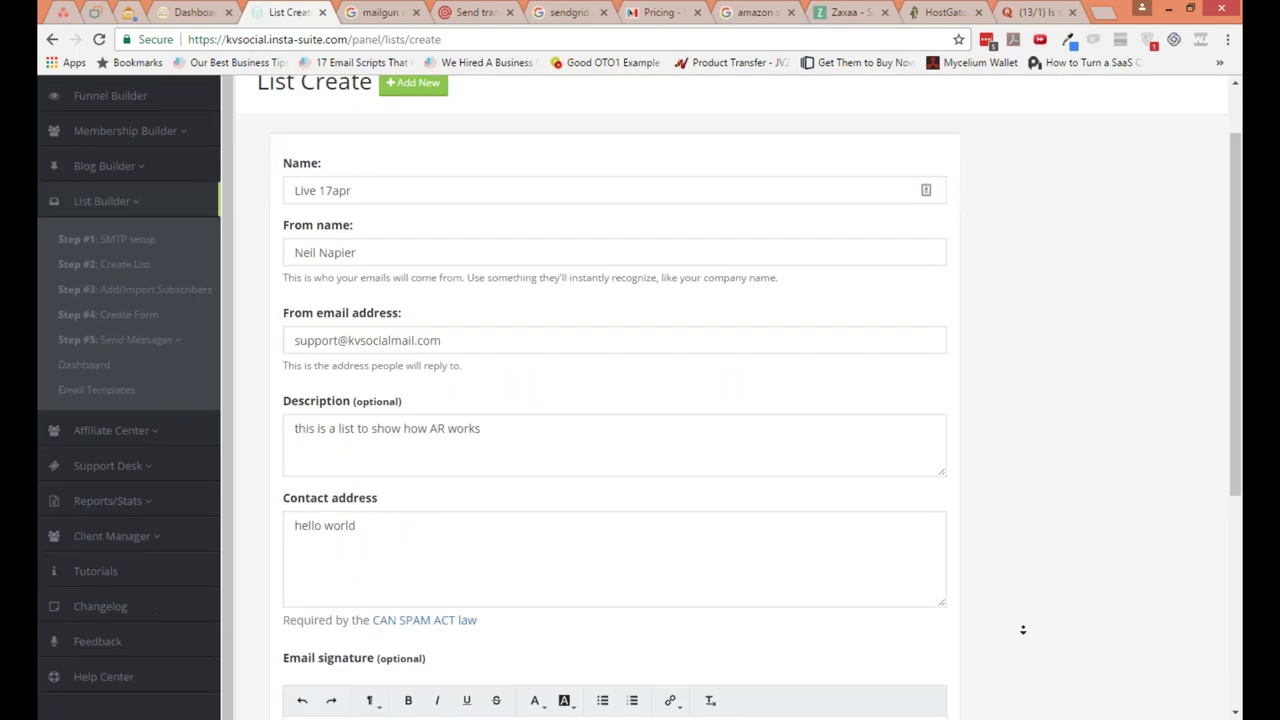
scroll(1023, 630, down, 4)
click(711, 571)
text(Cheers,)
key(Return)
text(Neil Napier)
key(Return)
text(CEO, InstaSuite)
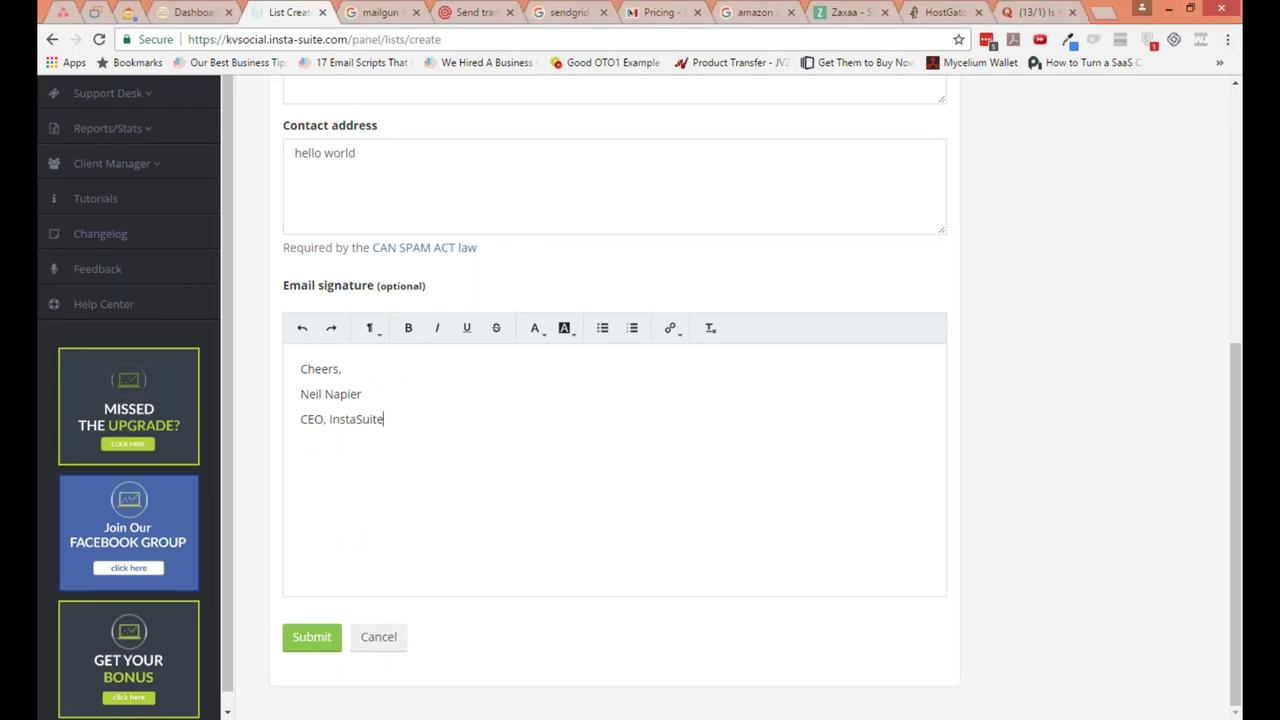
click(322, 639)
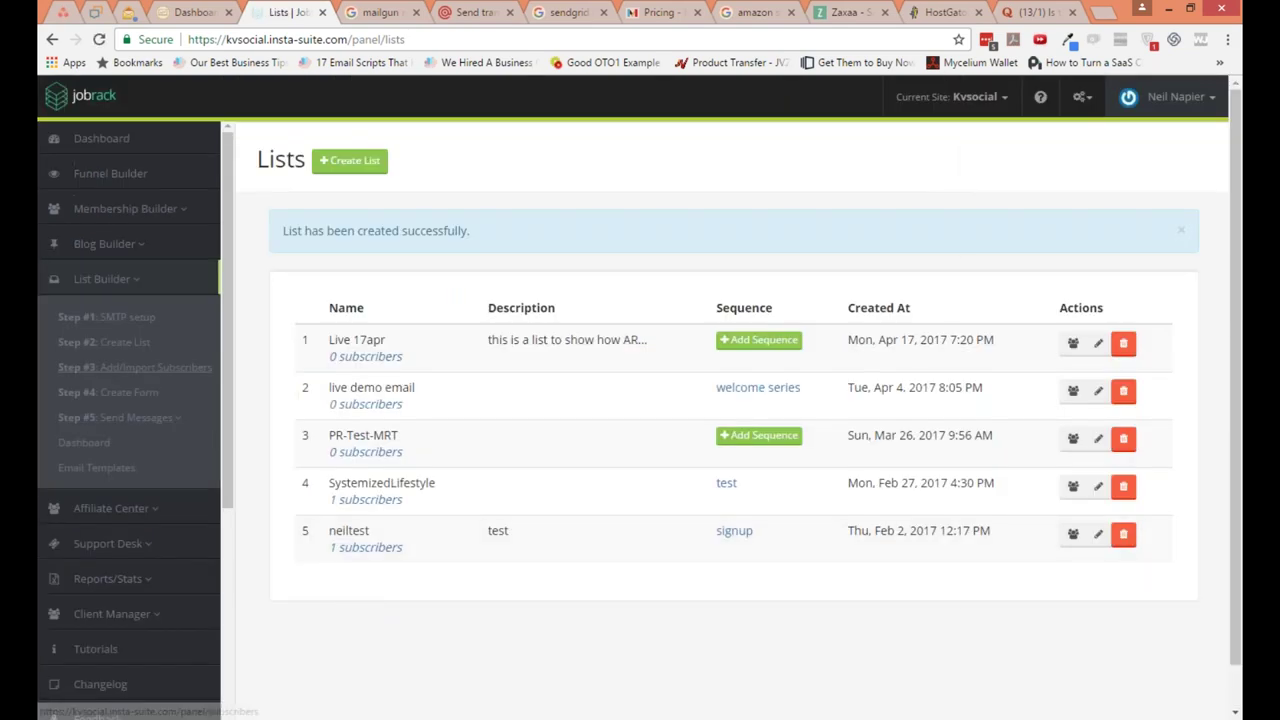
On Add/Import Subscribers, back out of adding a single subscriber and open the Import form instead.
click(218, 368)
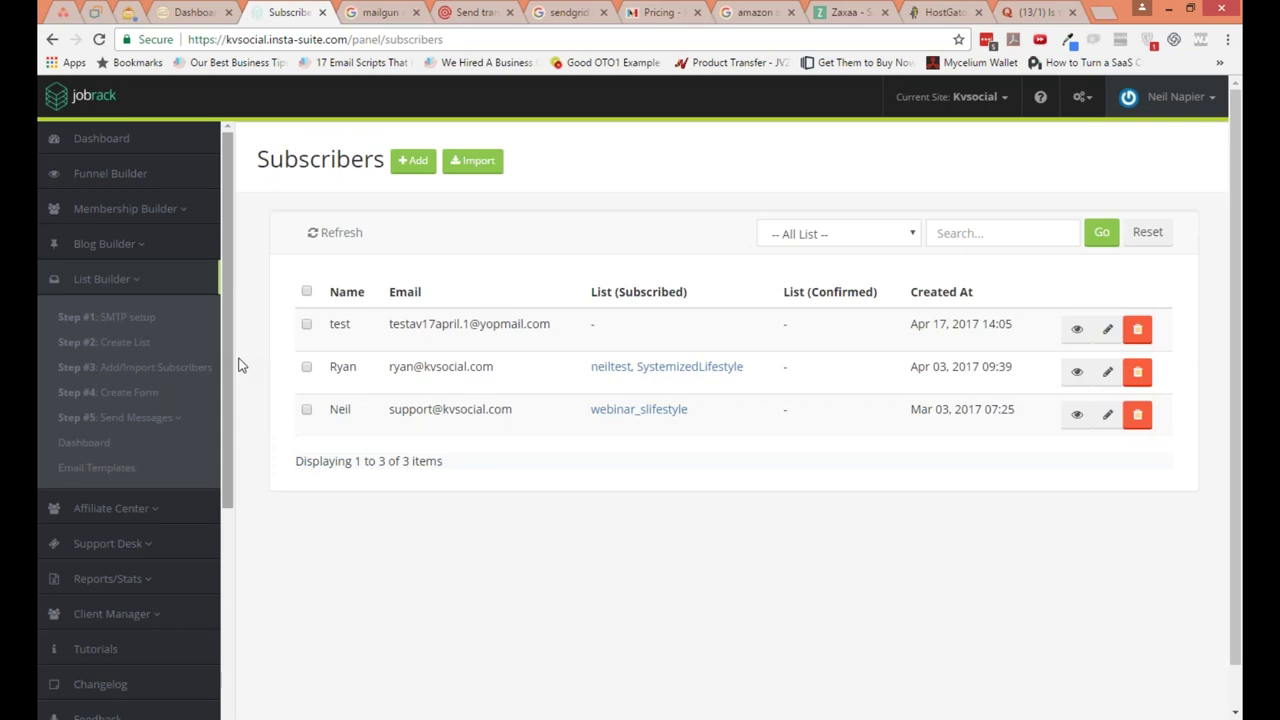
click(404, 176)
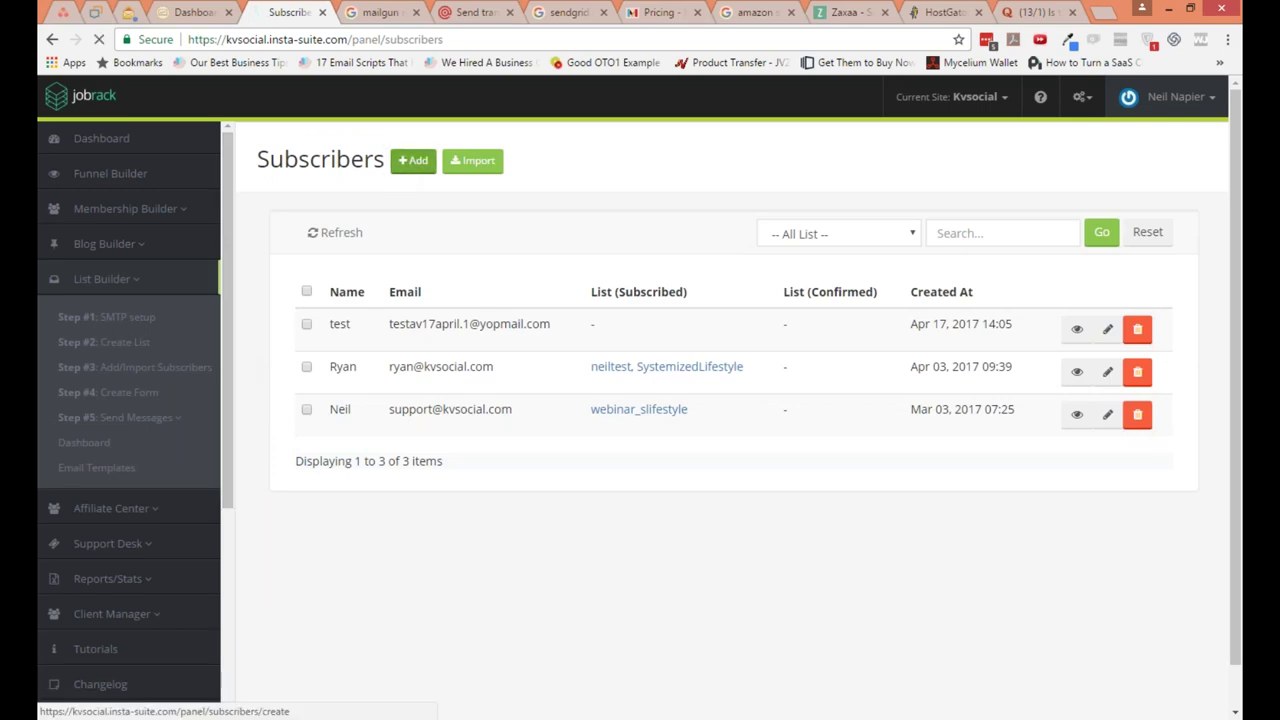
click(560, 251)
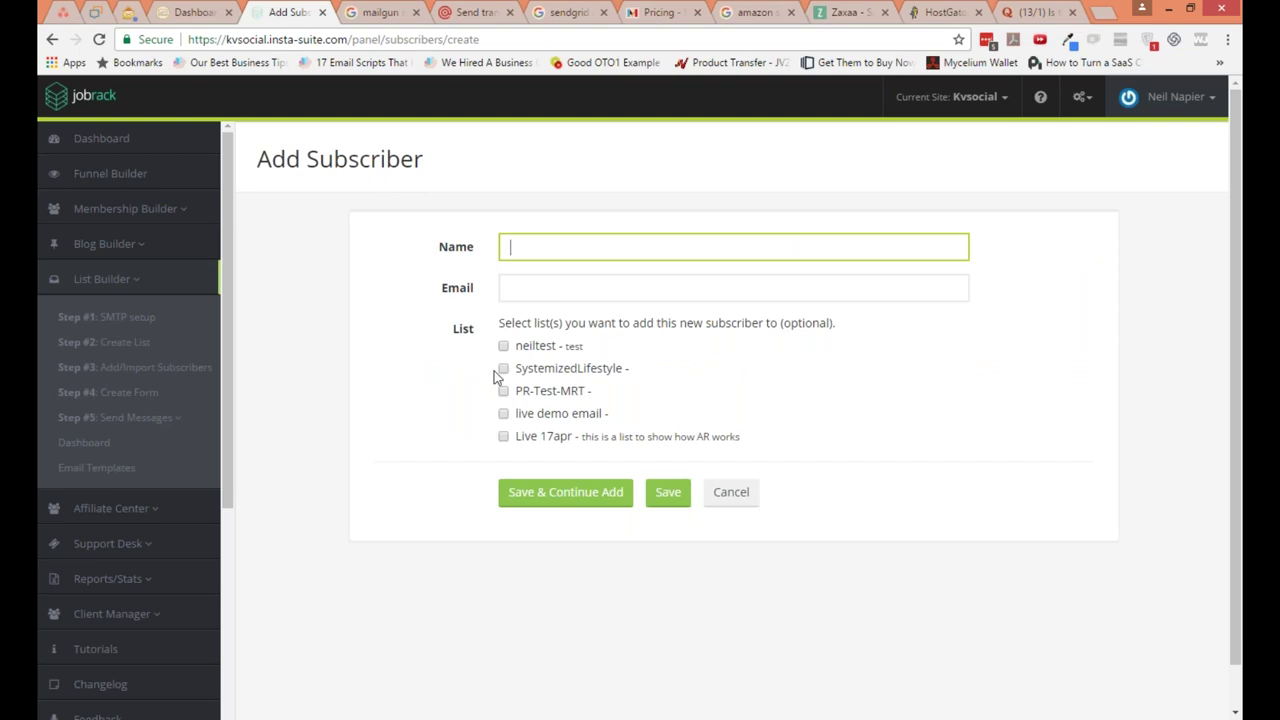
click(731, 495)
click(472, 161)
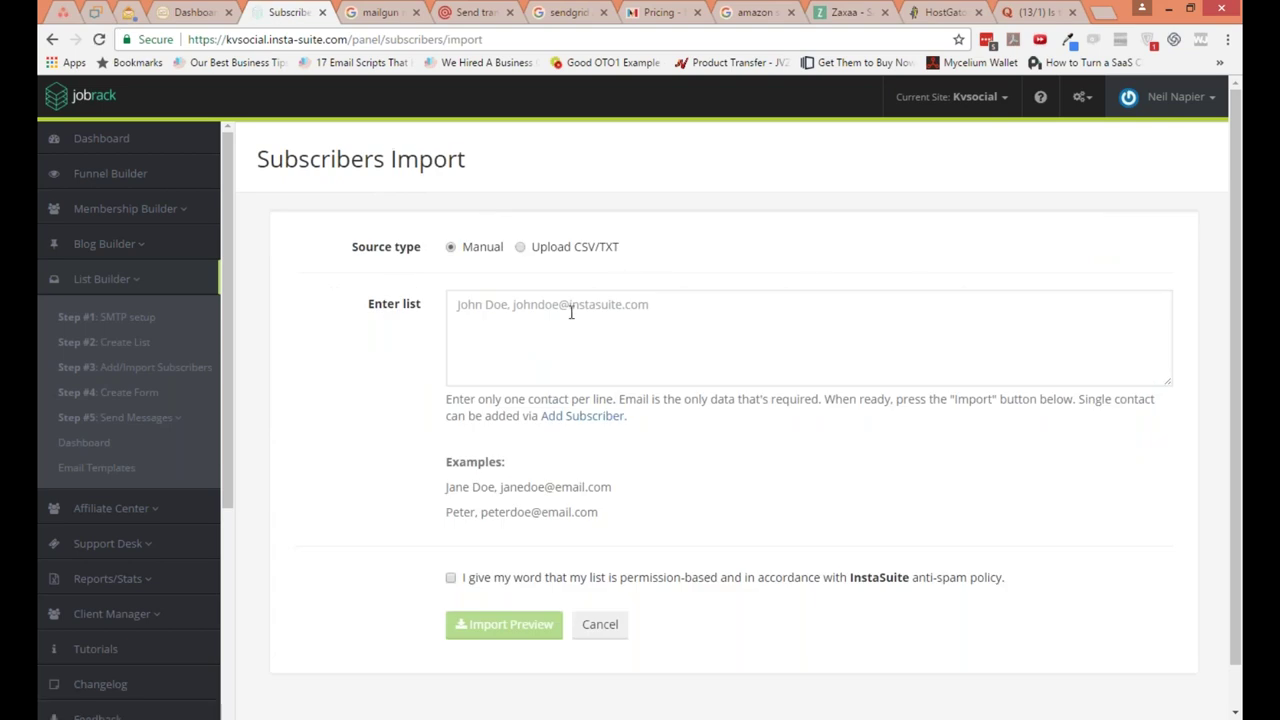
Choose the Upload CSV/TXT source, confirm the list is permission-based, then view the opt-in forms page.
click(522, 246)
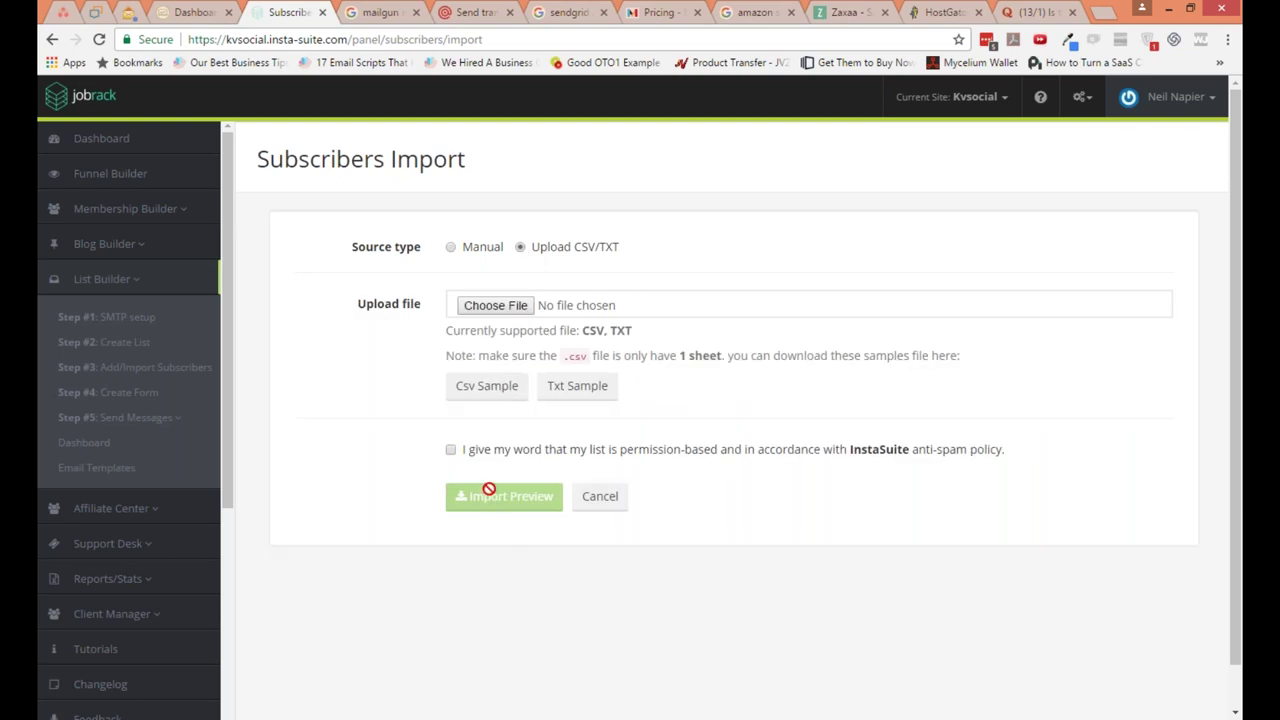
click(451, 451)
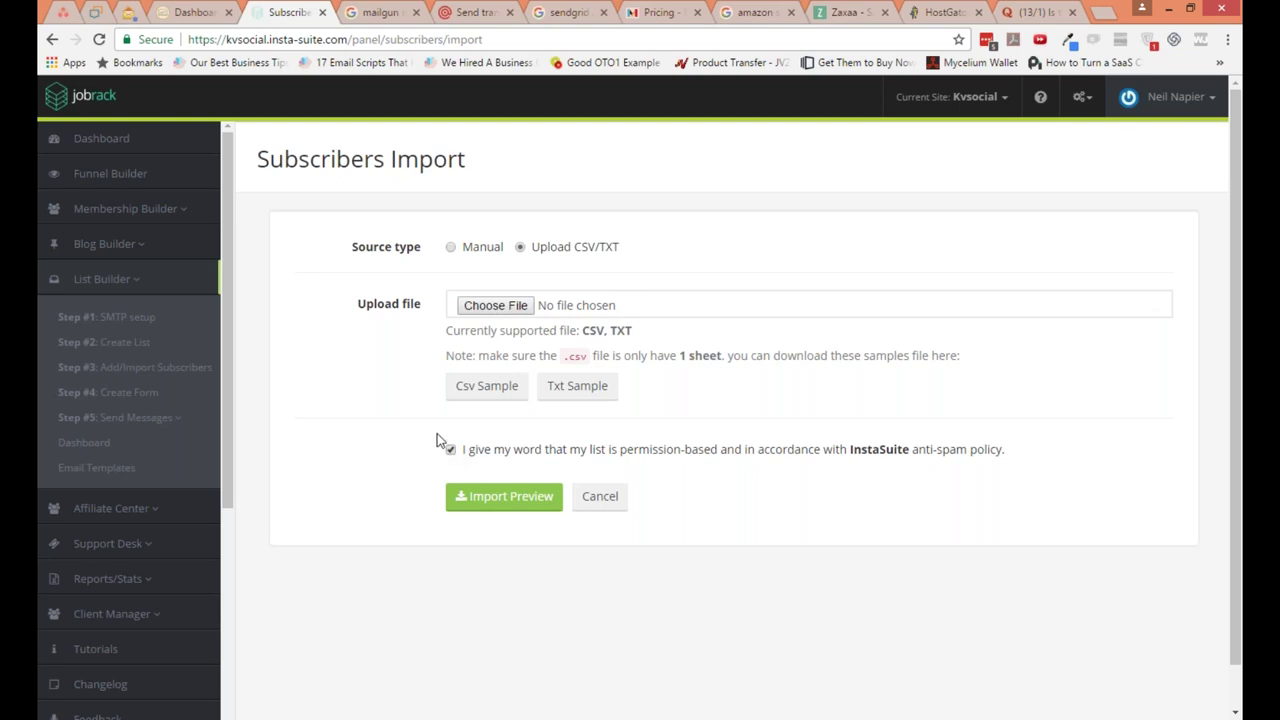
click(163, 406)
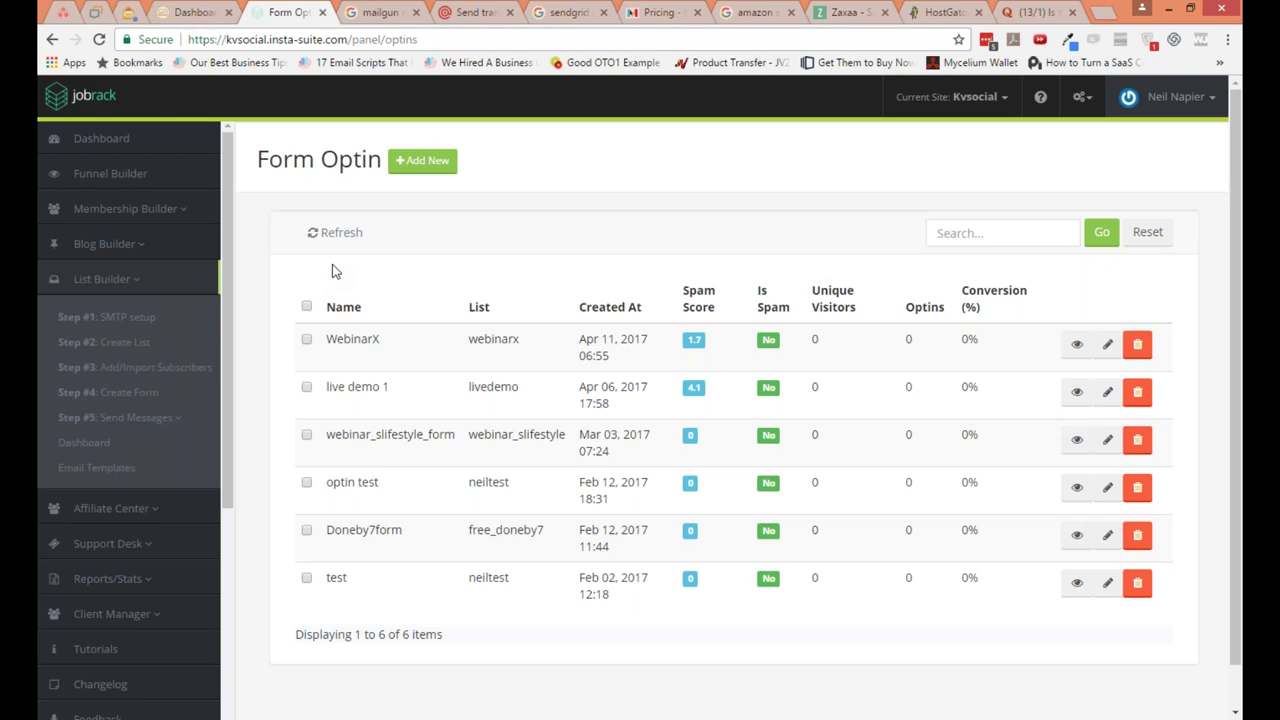
Create a new opt-in form named 'Live 17apr form' attached to the Live 17apr list.
click(422, 163)
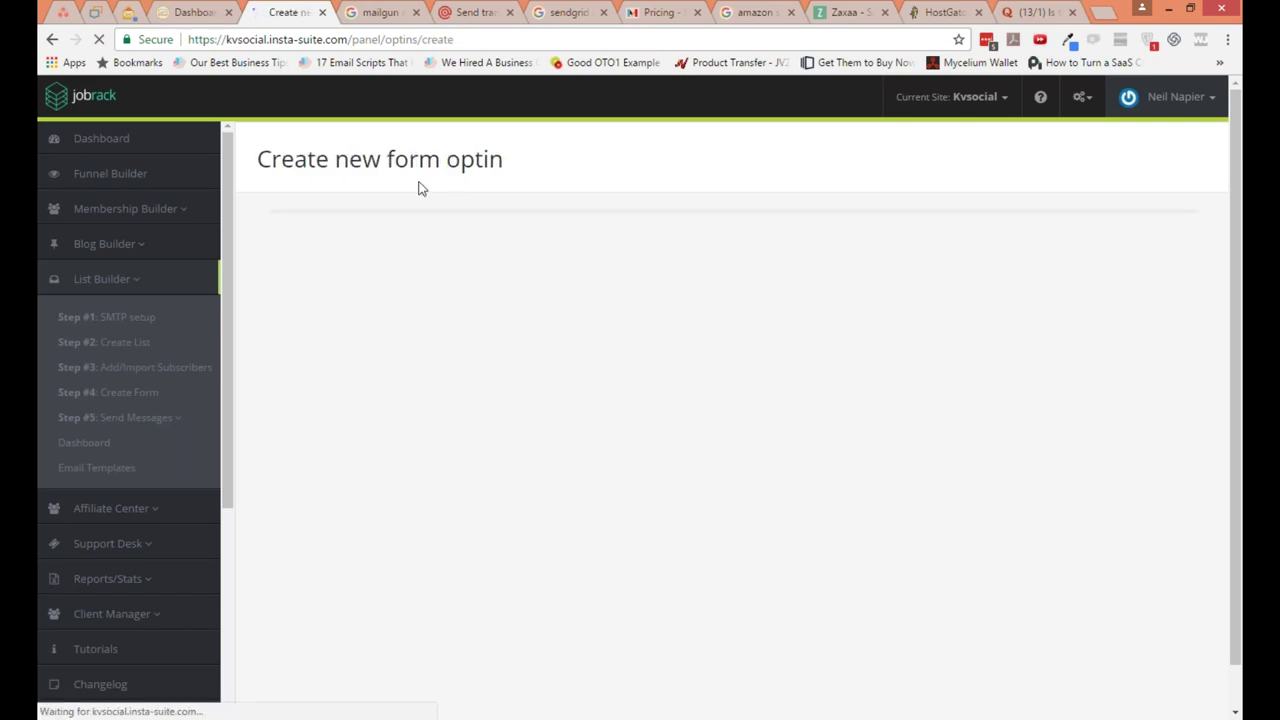
click(538, 291)
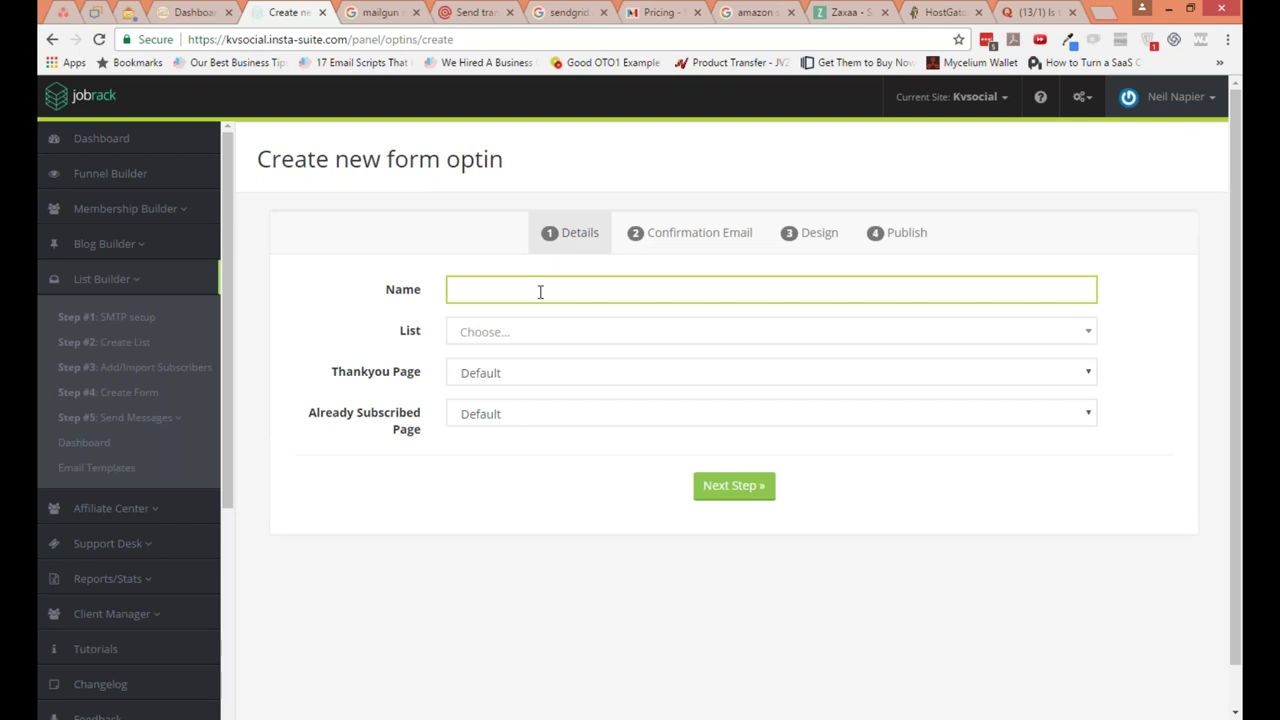
text(lest)
key(ctrl+a)
text(live 1)
key(Down)
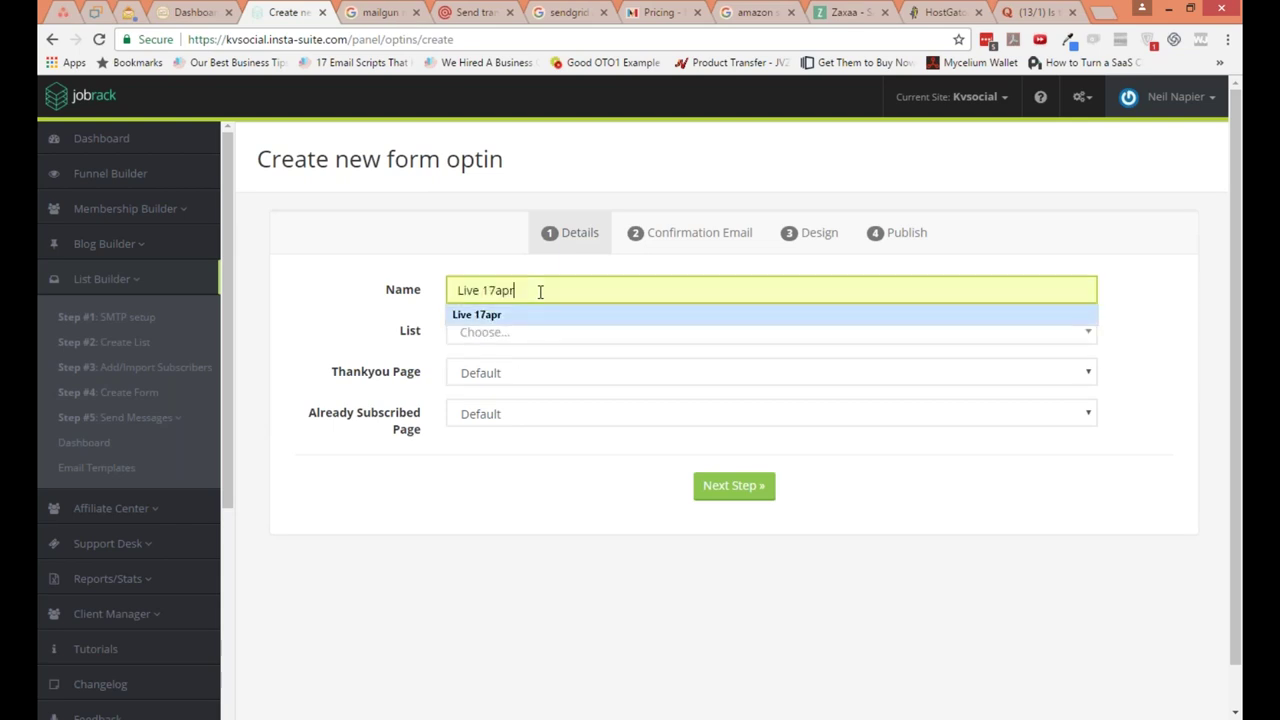
key(Return)
text(form)
key(Tab)
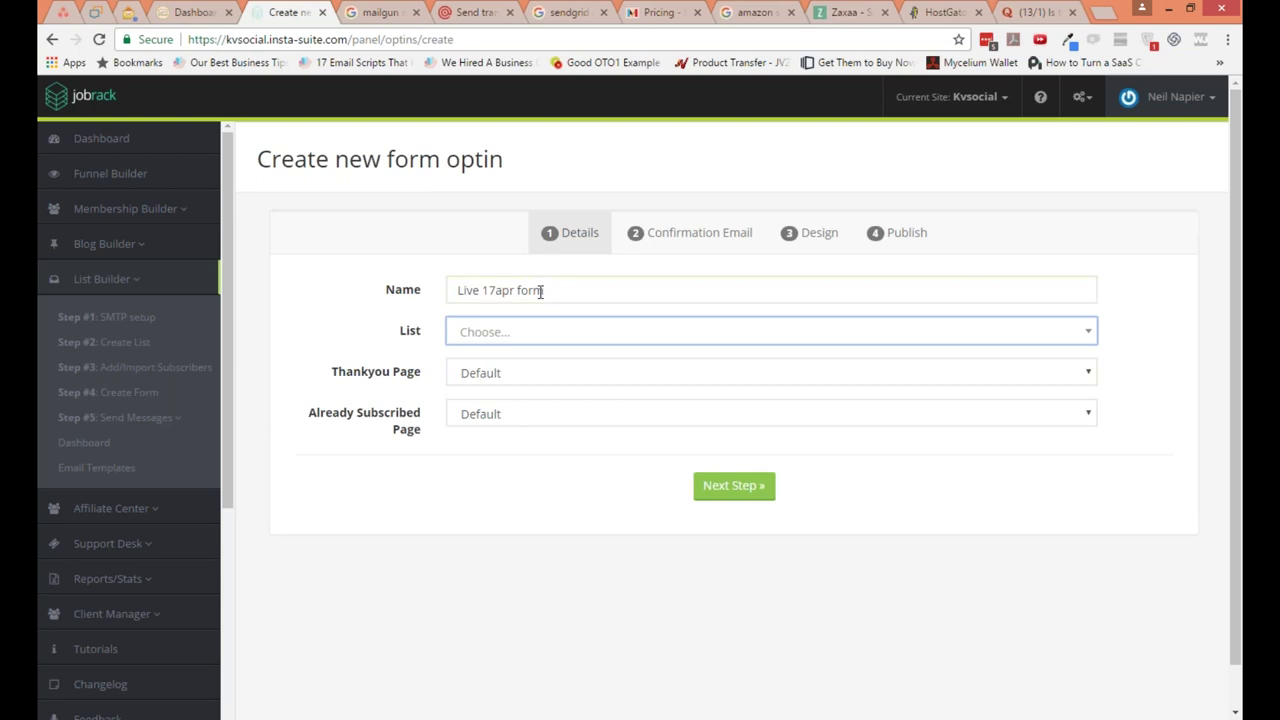
click(536, 333)
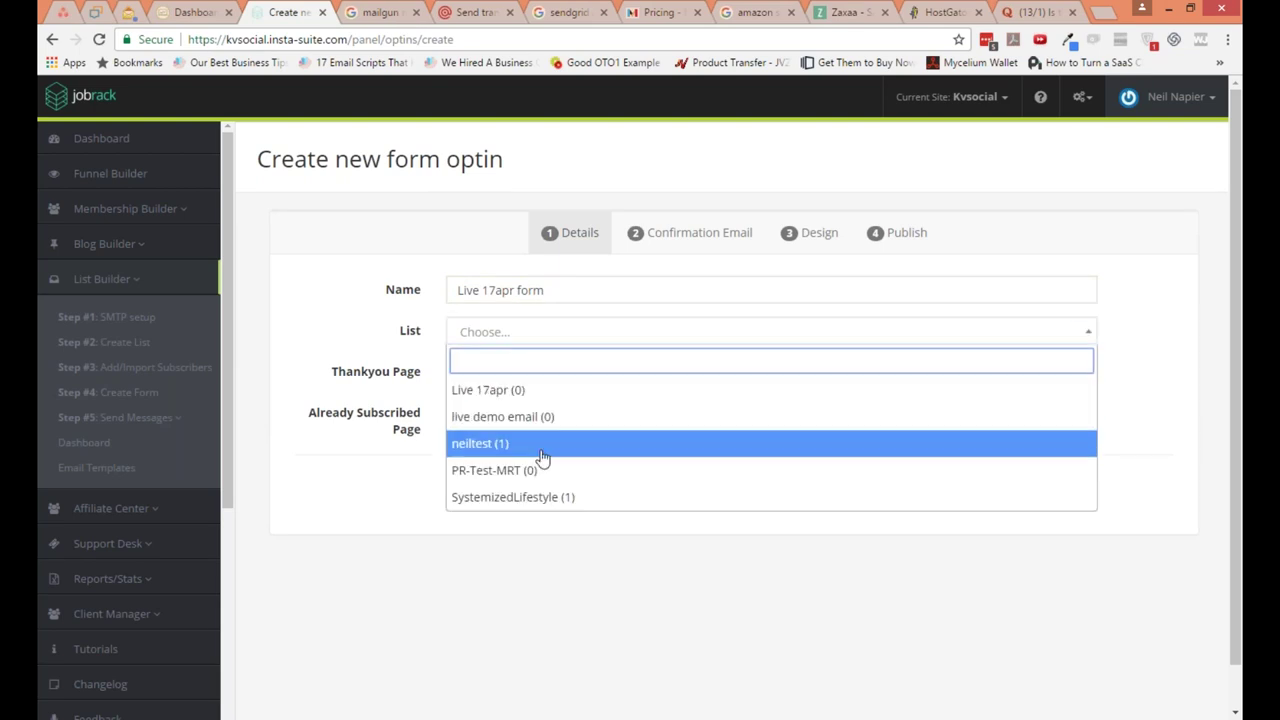
click(536, 390)
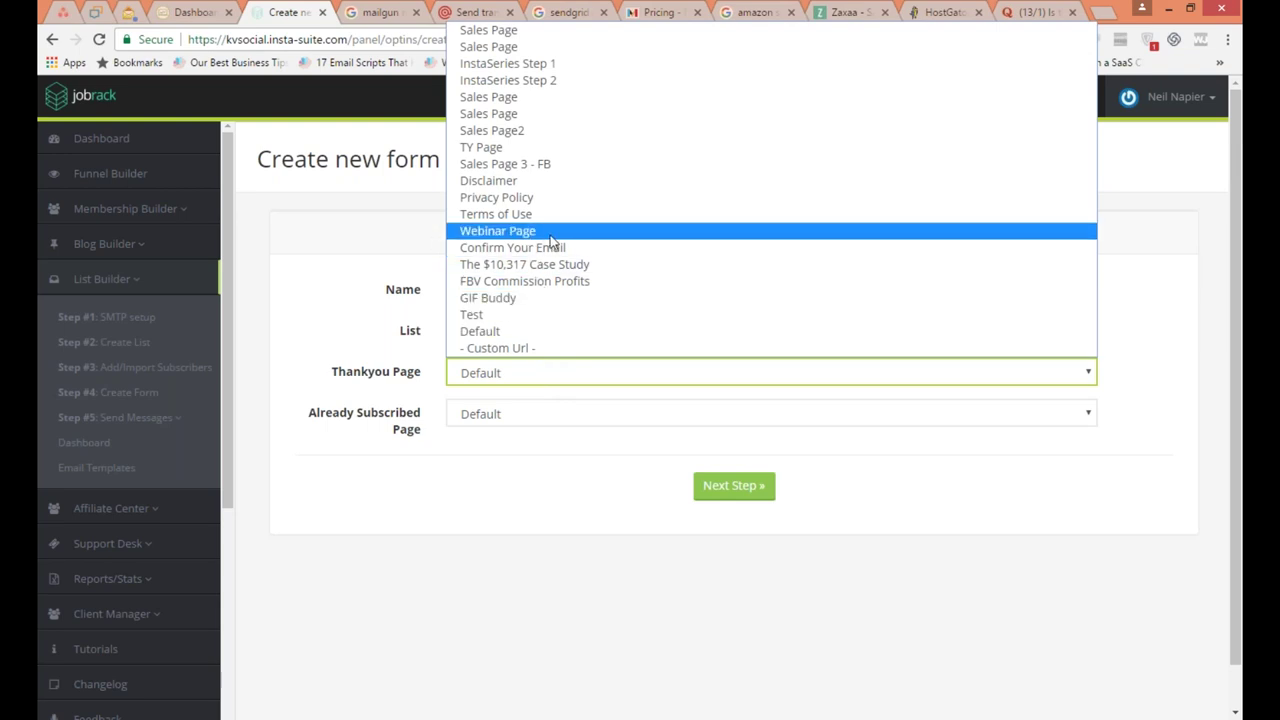
Set the thank-you page to TY Page and already-subscribed page to Sales Page, then continue to the confirmation email.
click(552, 147)
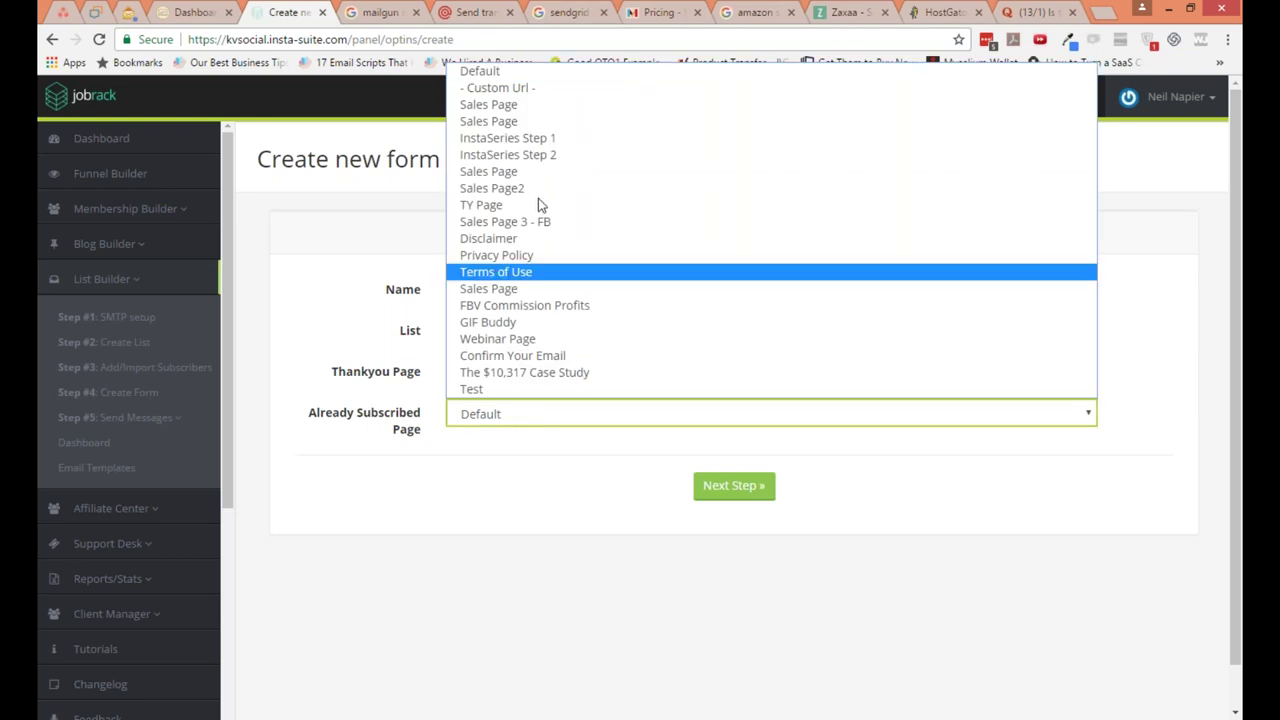
click(535, 173)
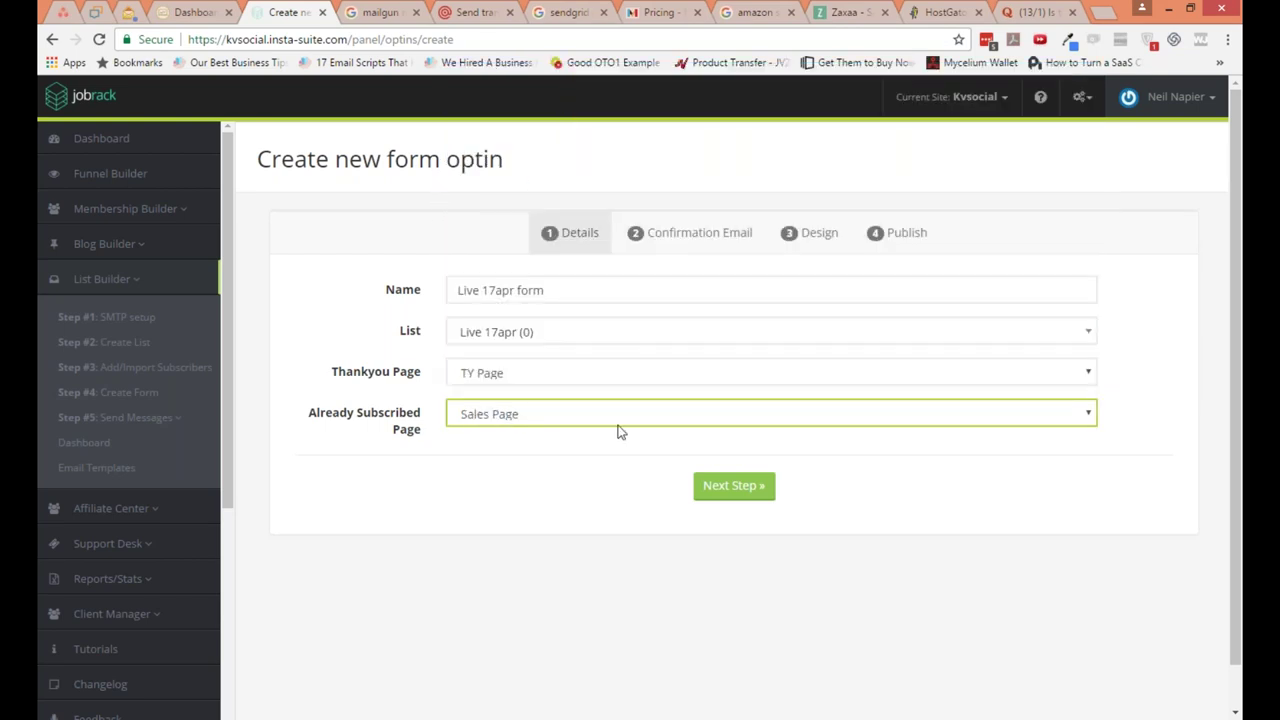
click(734, 485)
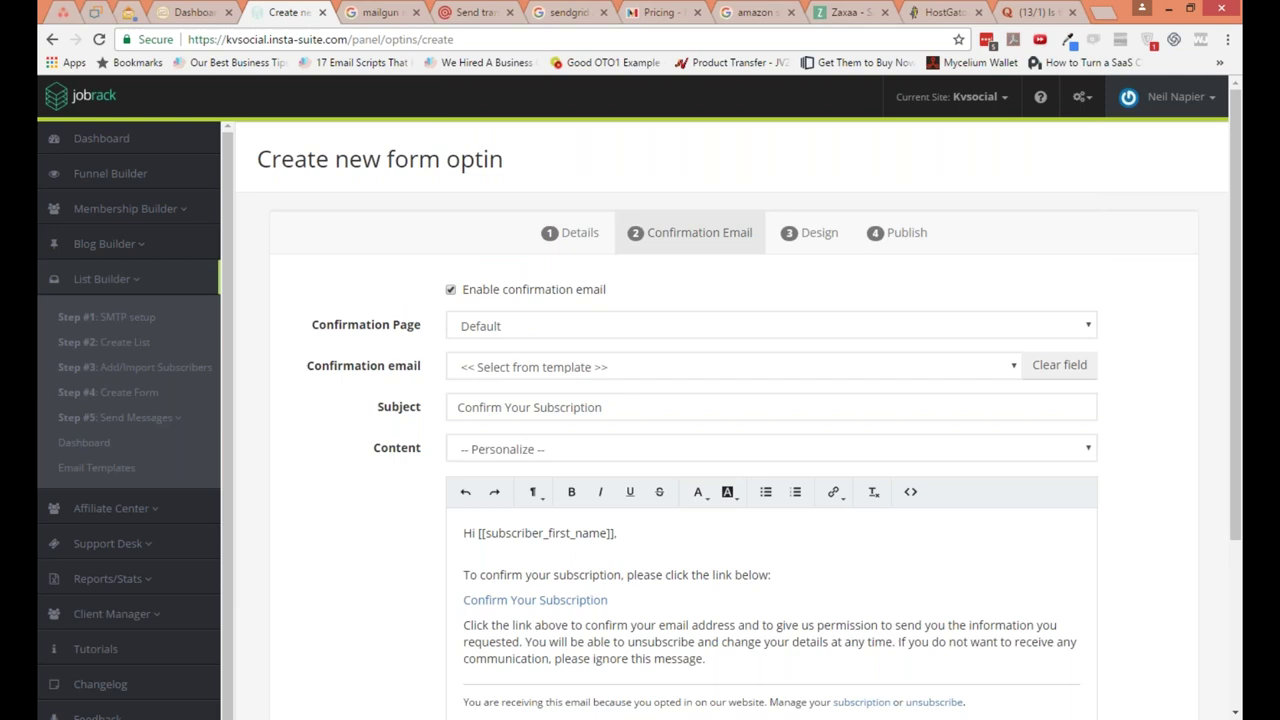
click(451, 290)
Re-enable the confirmation email with the default 'Confirm Your Subscription' subject and continue to Design.
click(451, 290)
scroll(1125, 708, down, 1)
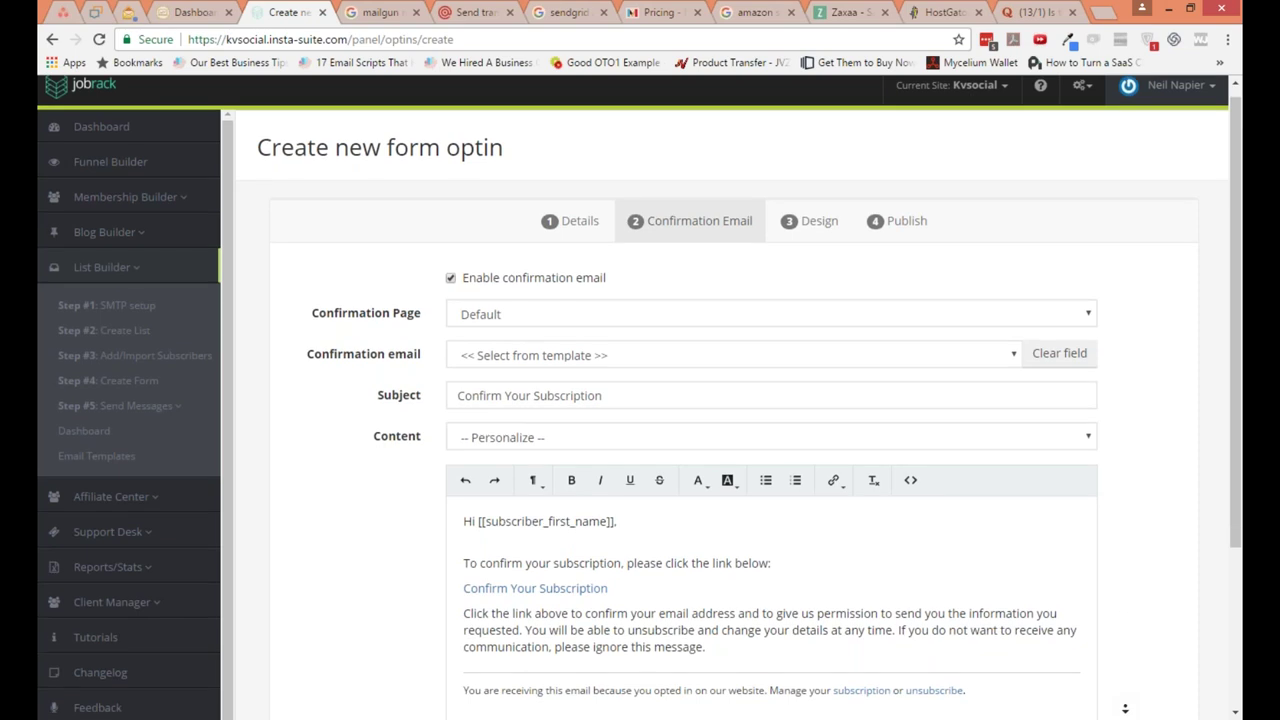
scroll(1125, 708, down, 1)
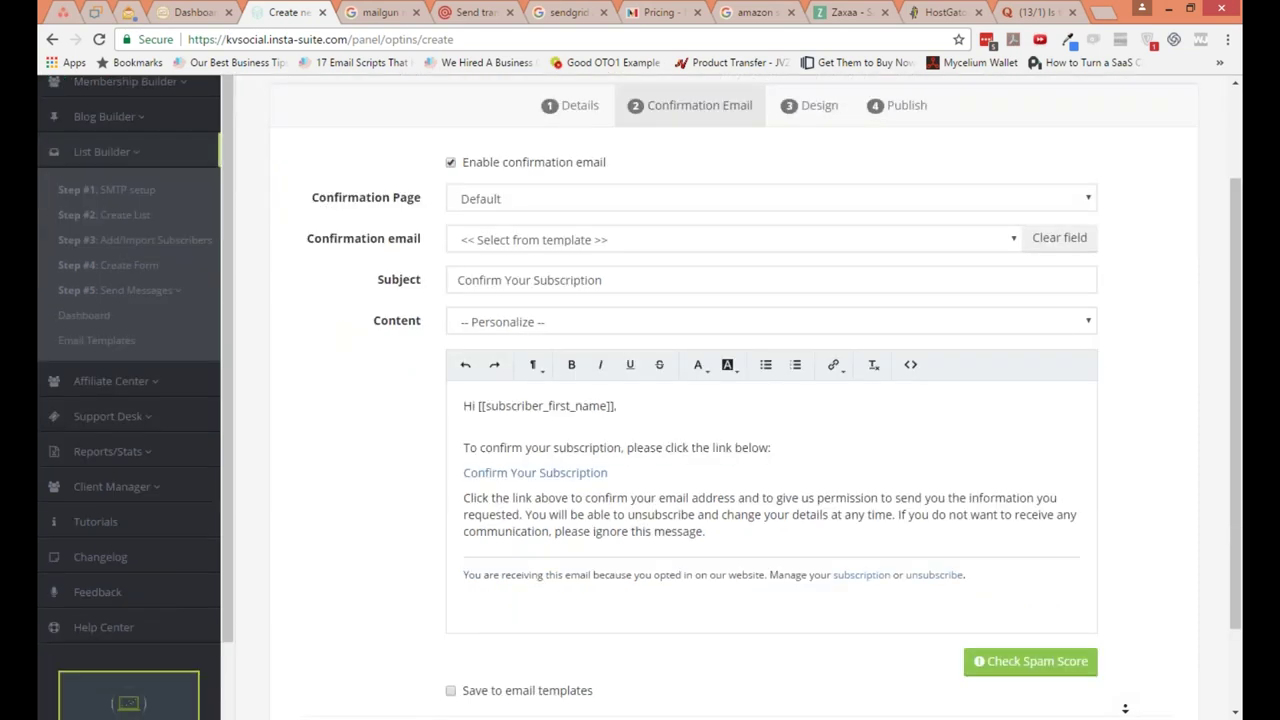
scroll(1125, 708, down, 1)
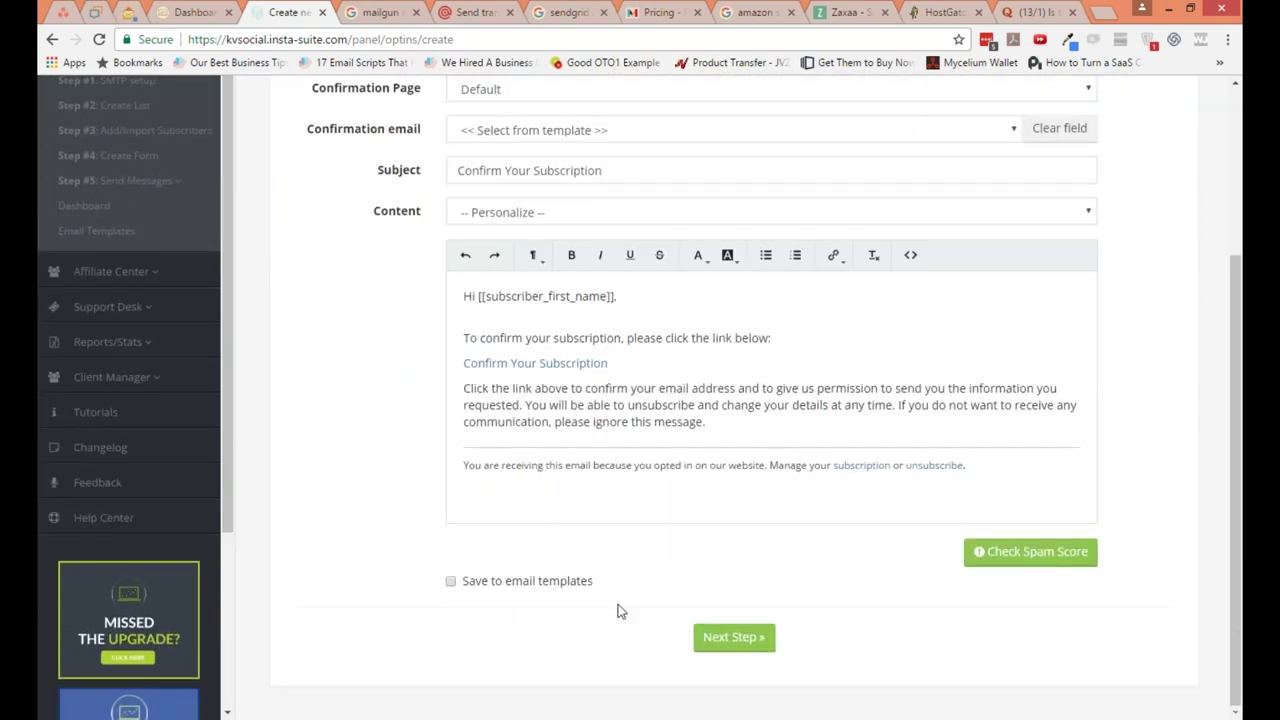
click(734, 637)
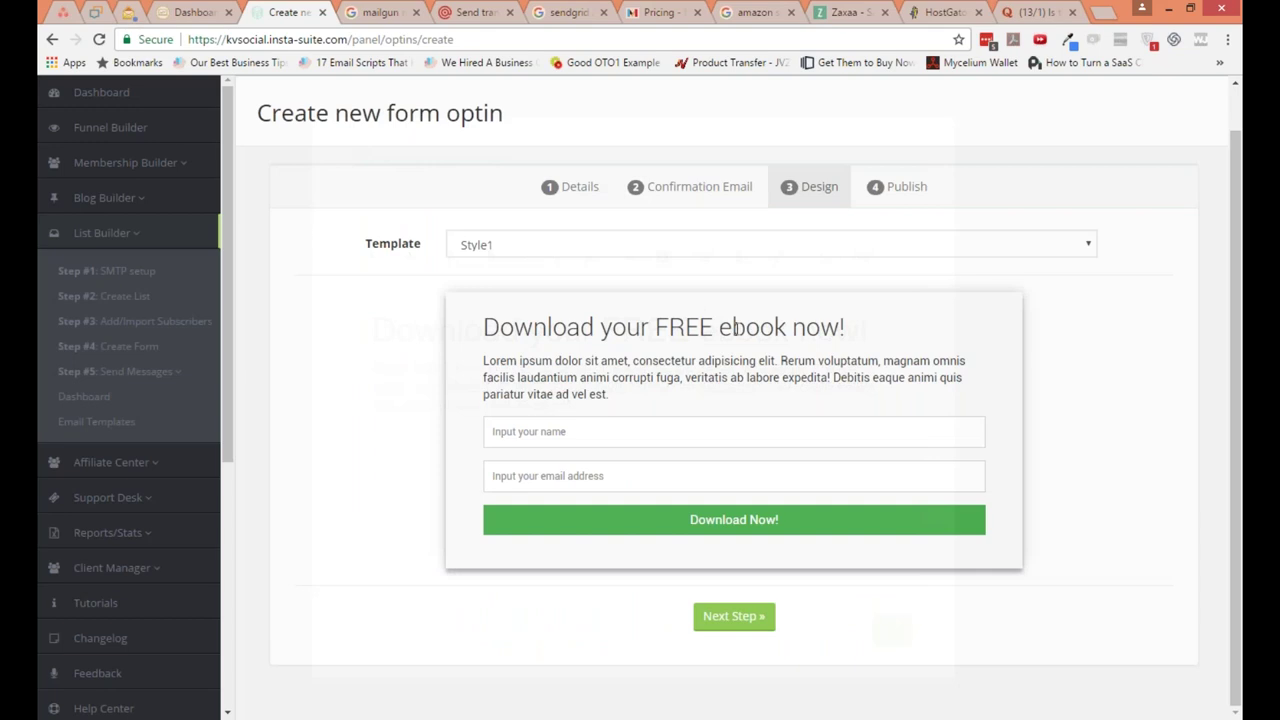
Open the form's description text in the editor and confirm it unchanged.
click(735, 327)
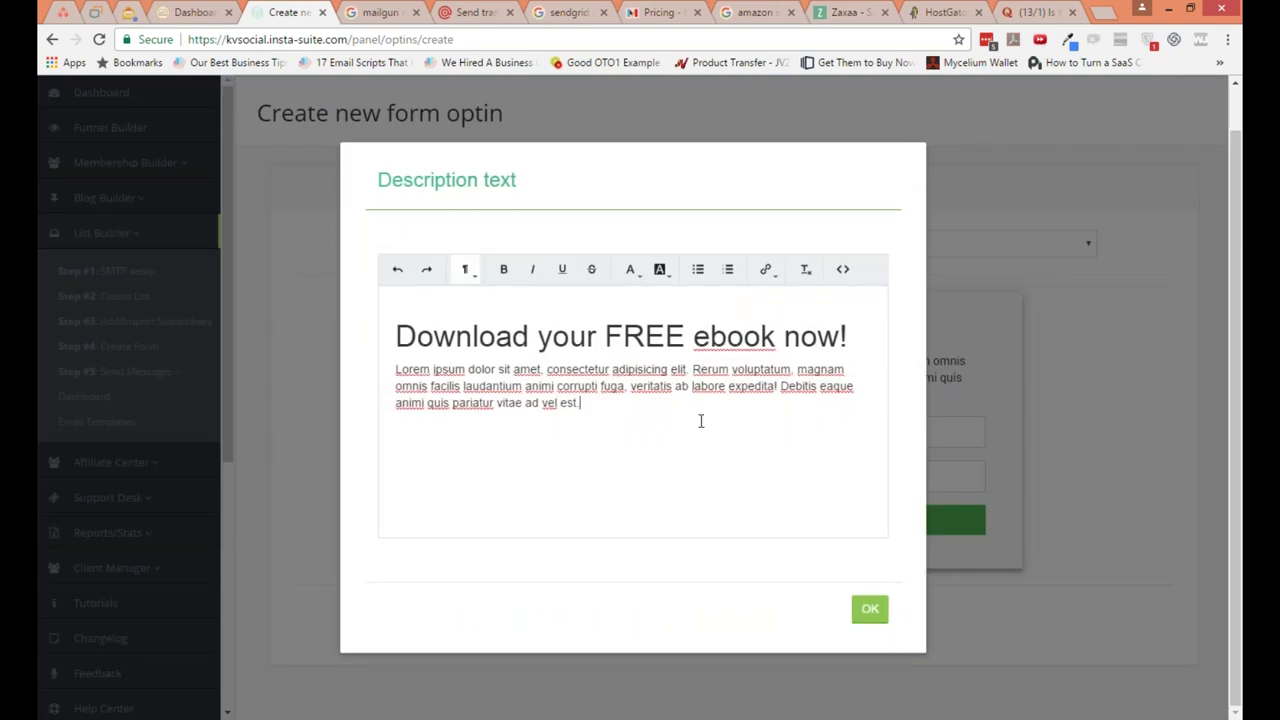
key(ctrl+a)
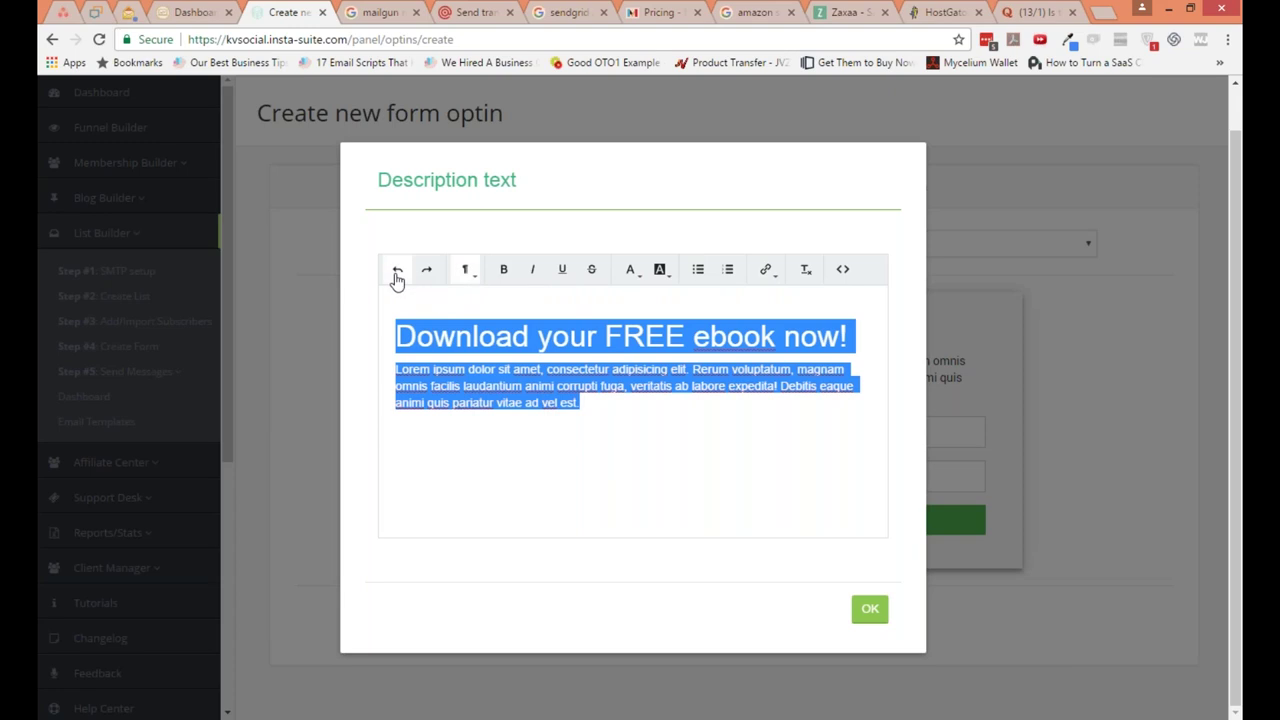
click(870, 612)
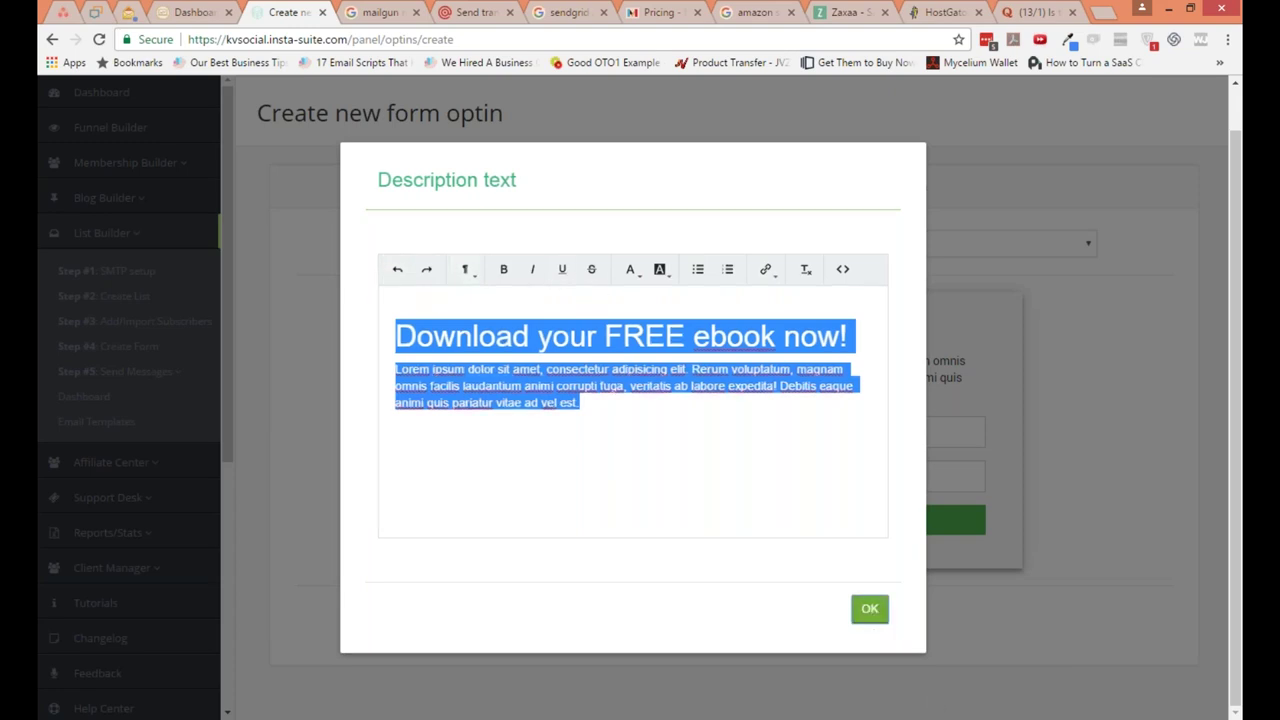
Switch the form template to the teal Style3, leave the field settings unchanged, and proceed to Publish.
click(646, 250)
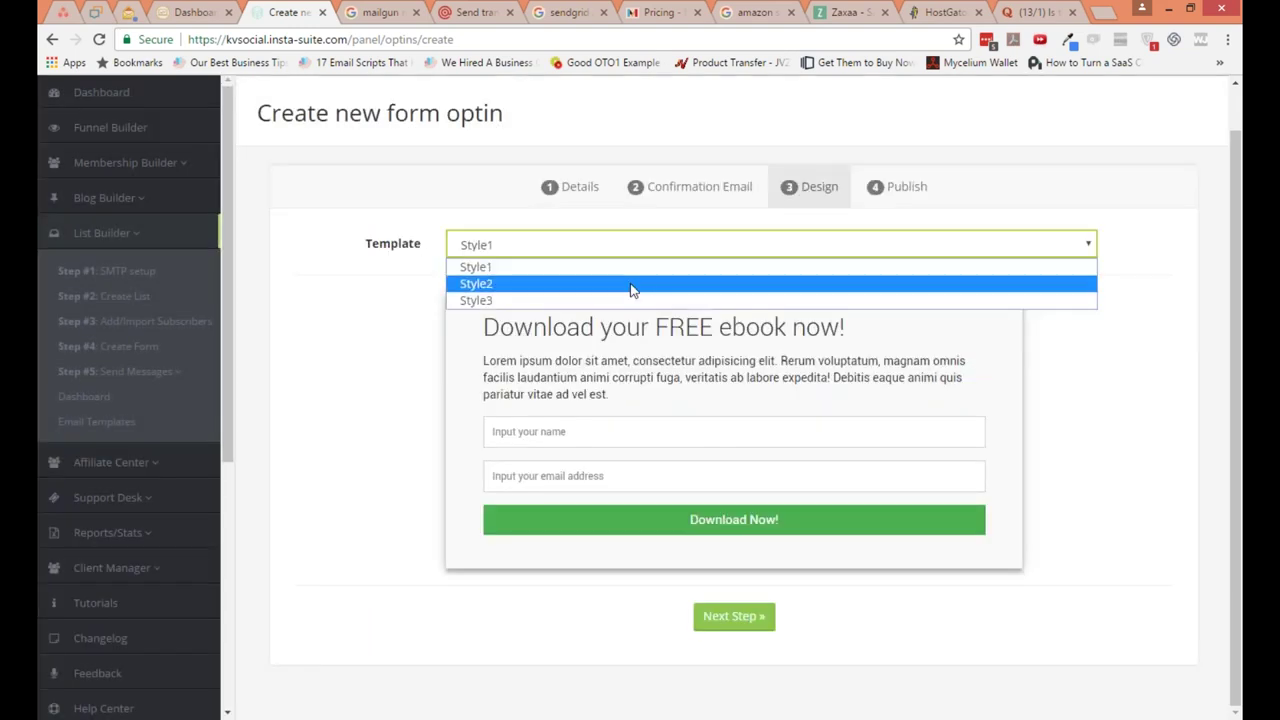
click(632, 284)
click(652, 255)
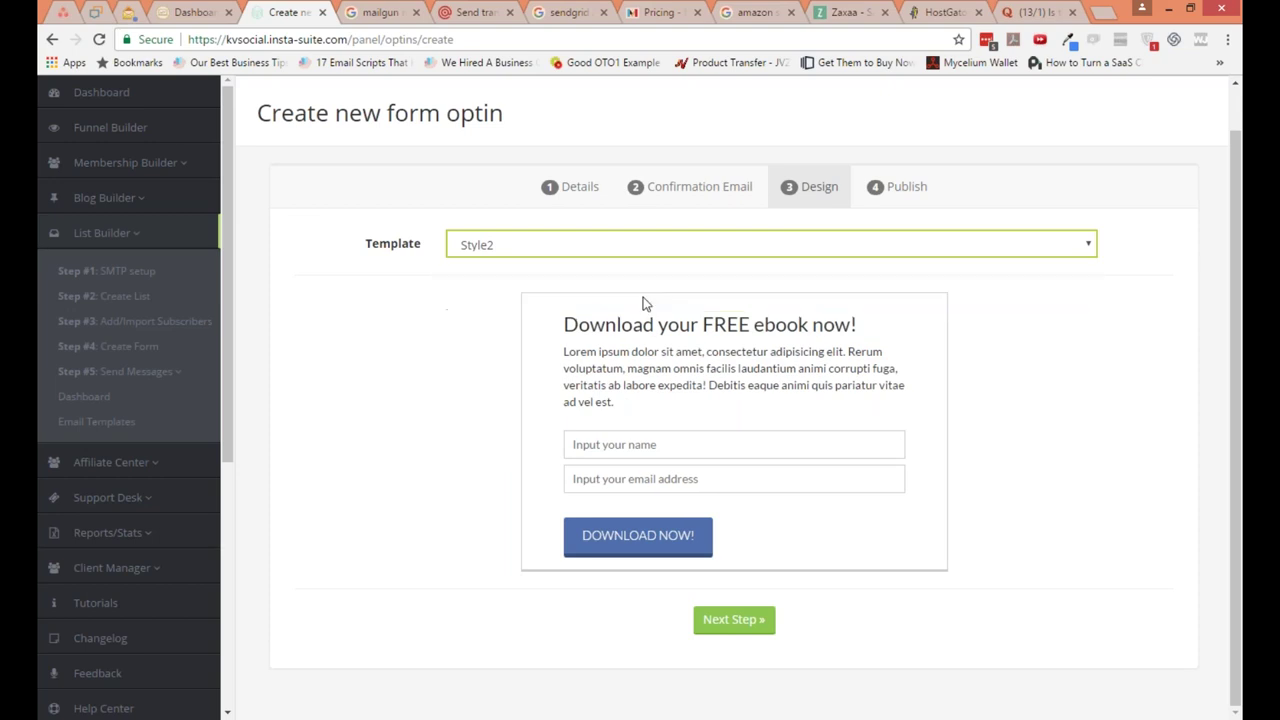
click(646, 300)
click(568, 464)
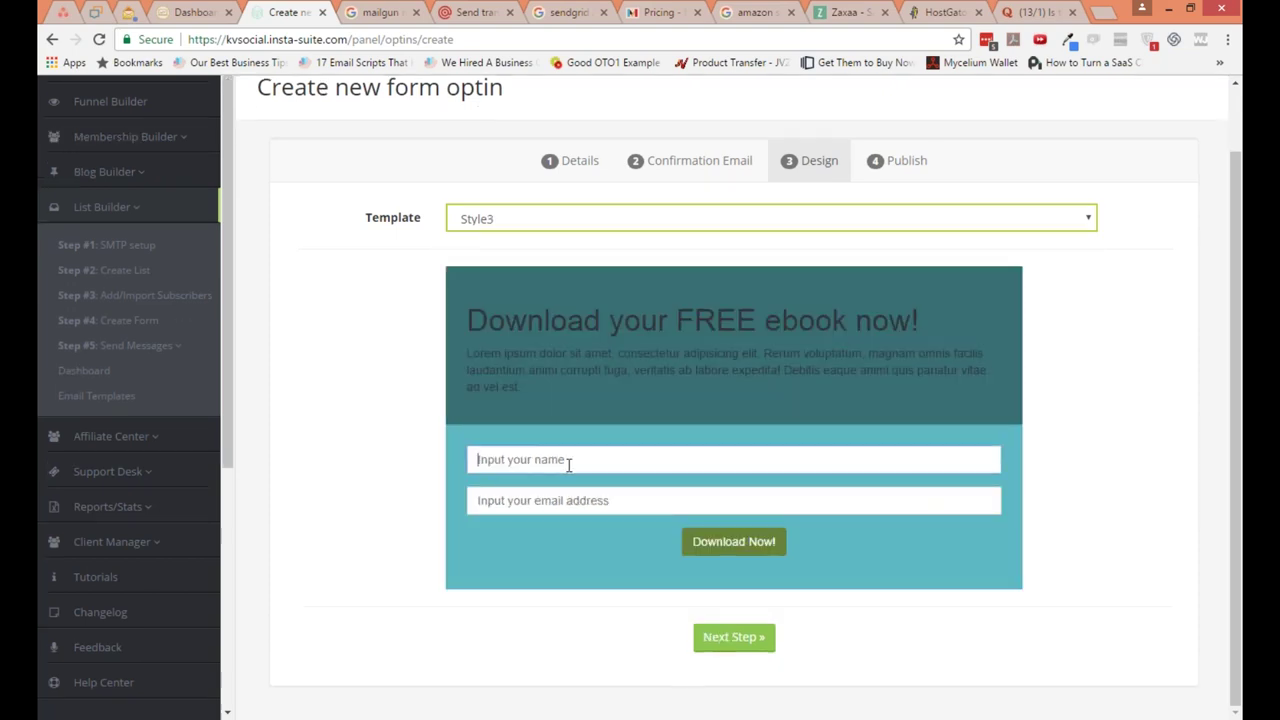
click(568, 464)
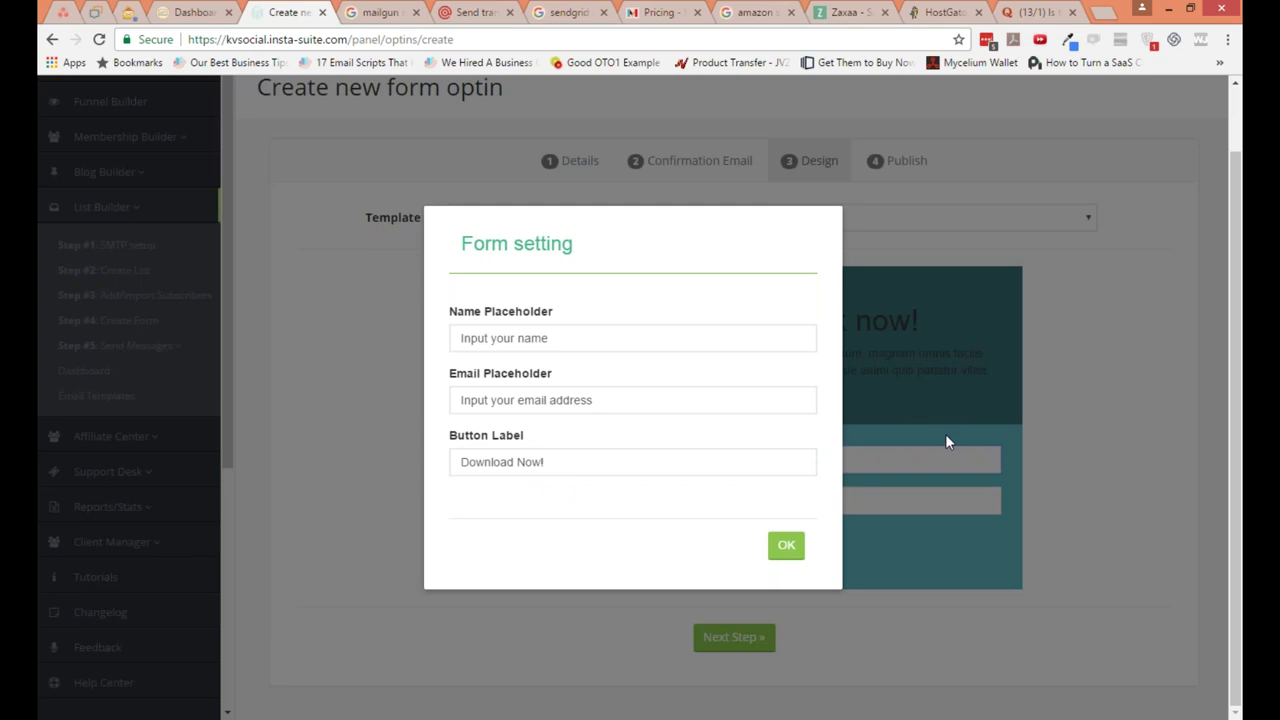
click(786, 546)
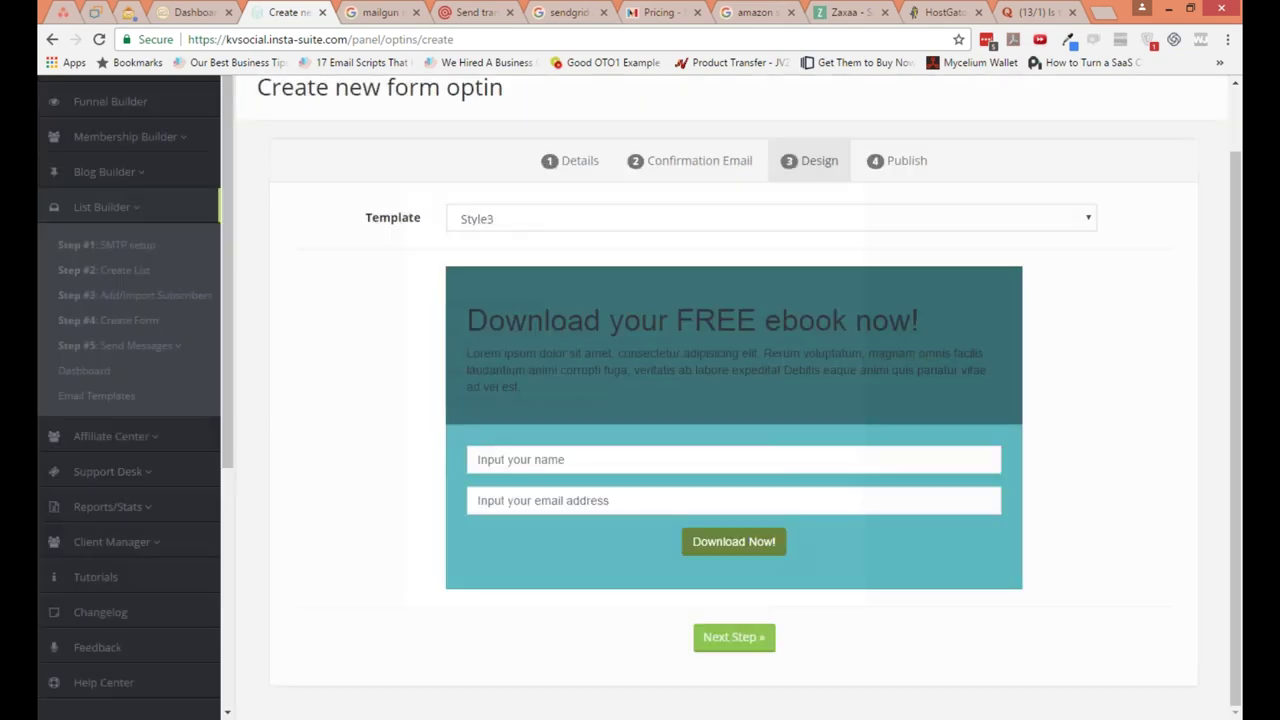
click(734, 637)
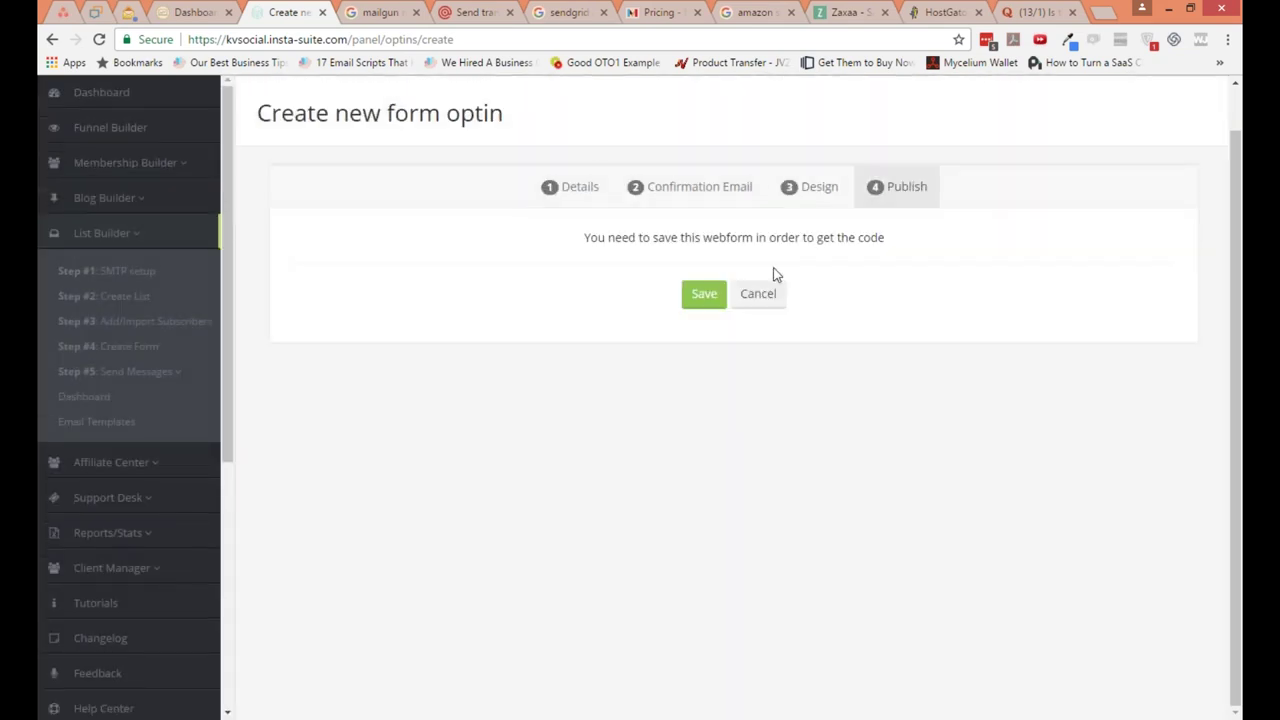
Save the Live 17apr form, load its hosted form URL in a new tab, then select the embed code.
click(716, 295)
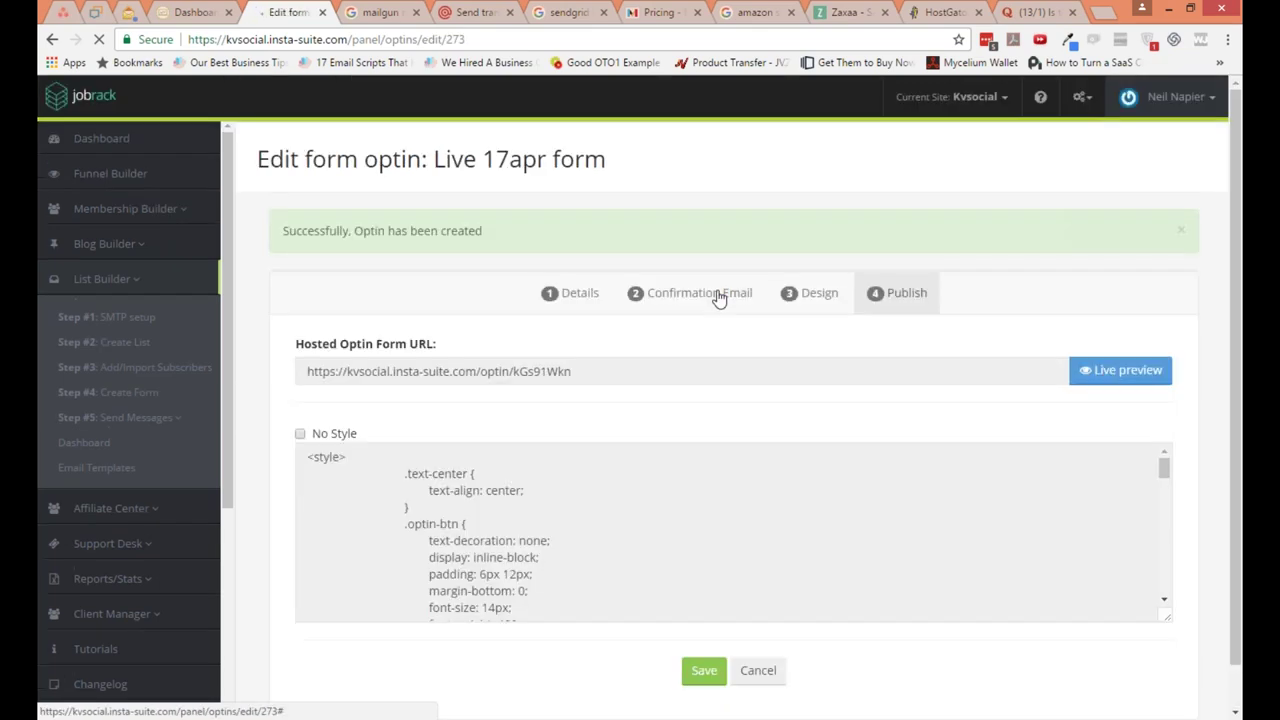
drag(617, 381, 311, 378)
key(ctrl+c)
key(ctrl+t)
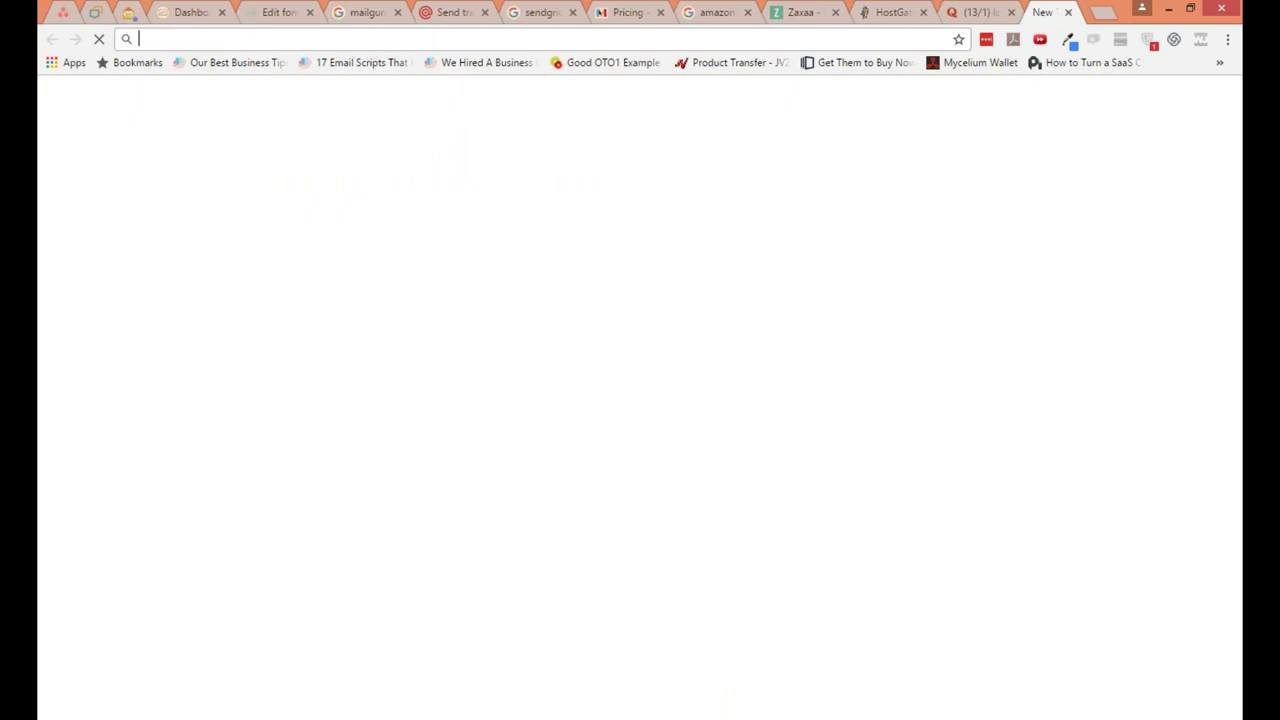
key(ctrl+v)
key(Return)
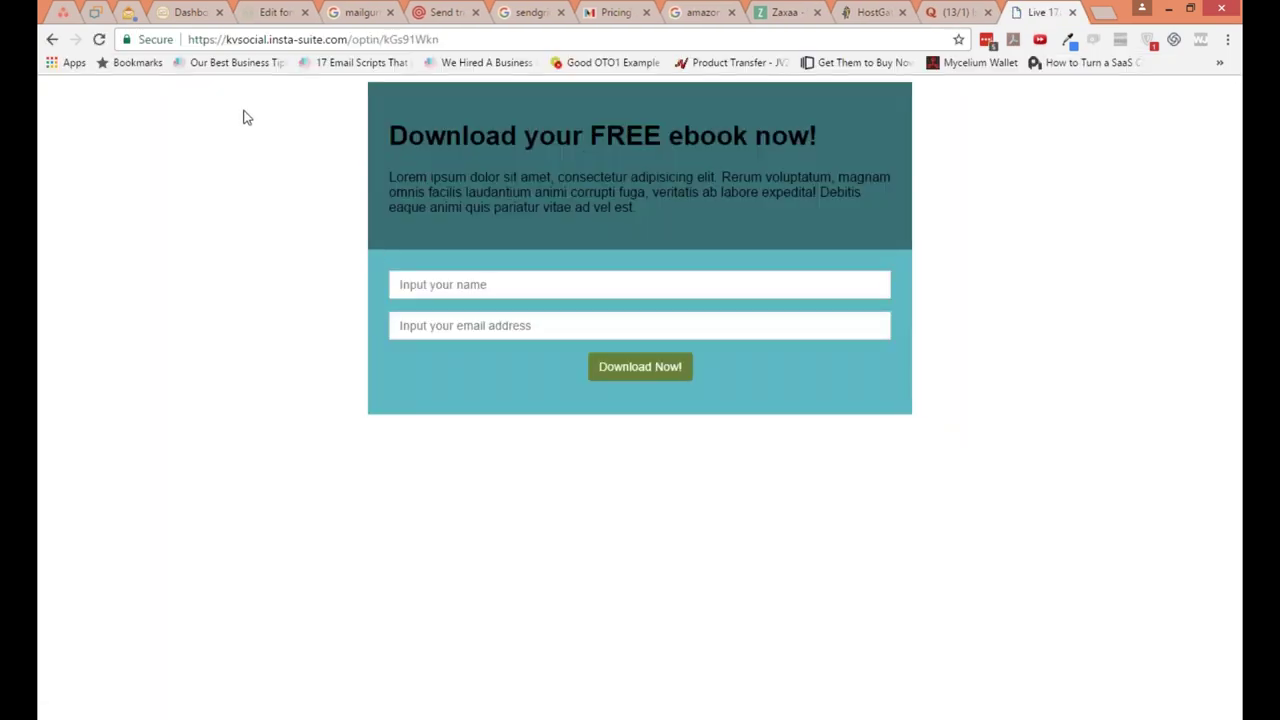
click(271, 12)
click(522, 538)
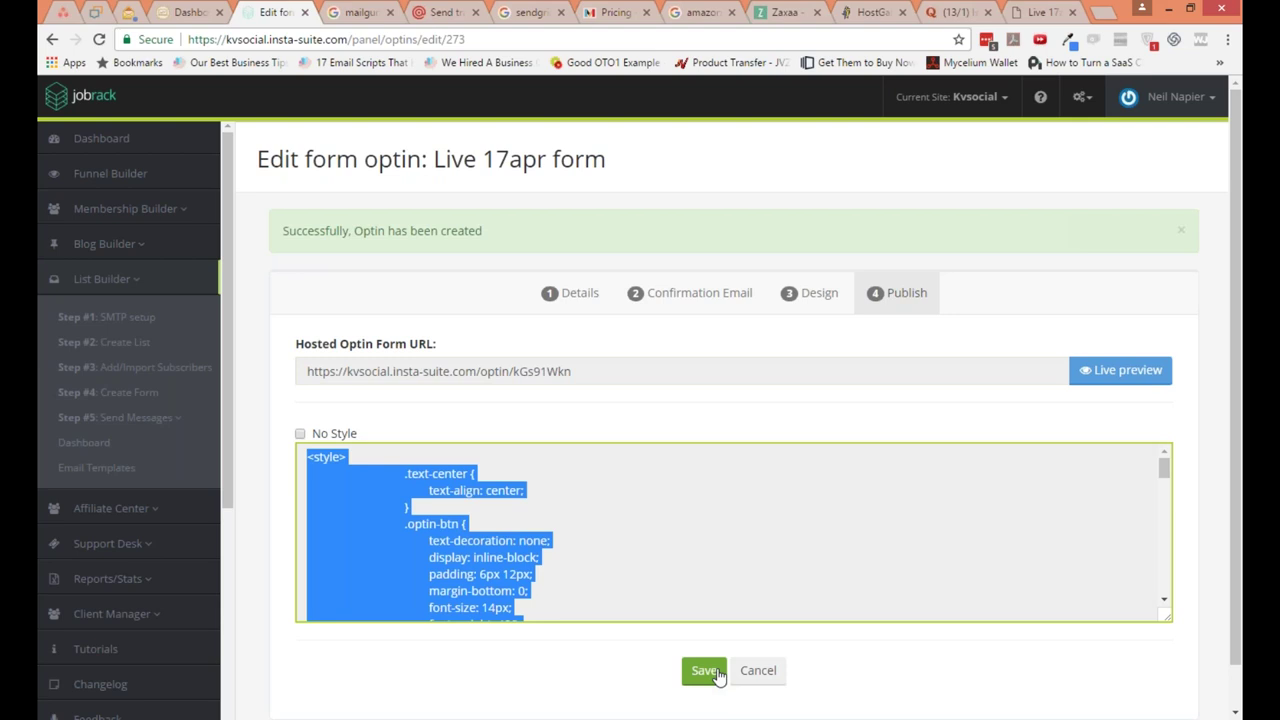
Save the optin form, close its preview tab, and review the Form Optin list headed by Live 17apr form.
click(716, 672)
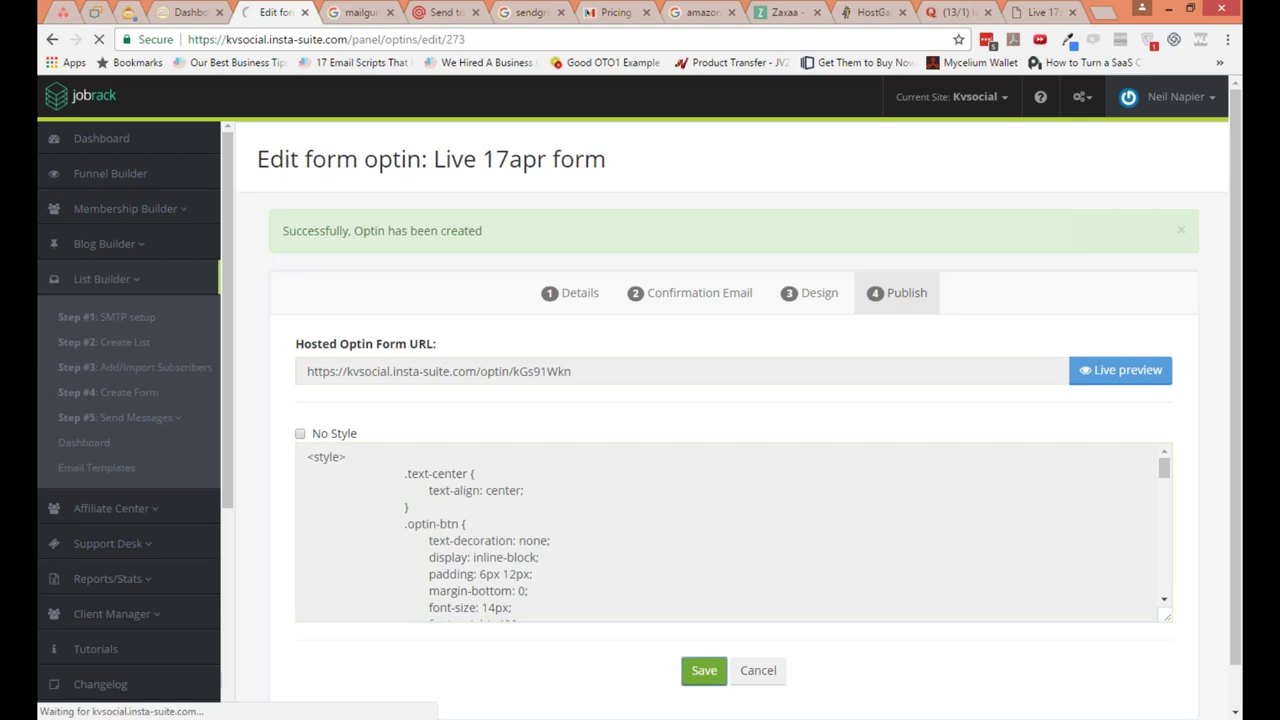
click(1071, 12)
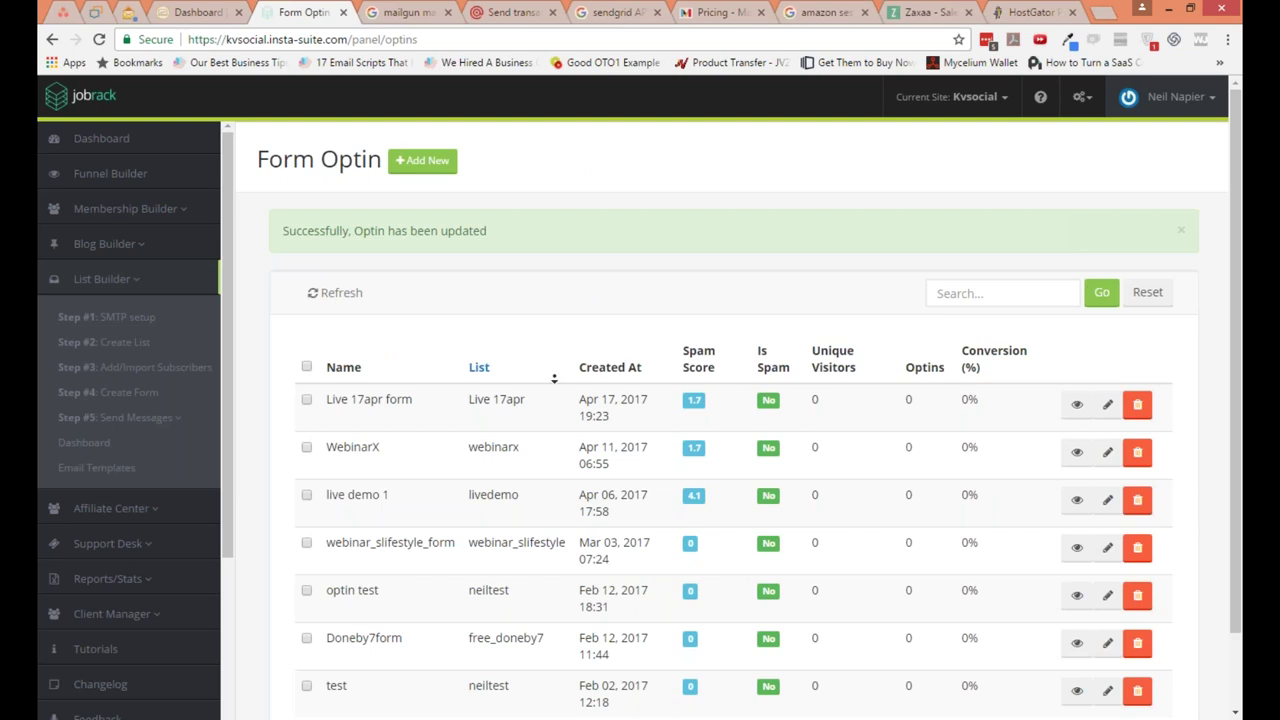
scroll(553, 329, down, 1)
scroll(553, 392, down, 1)
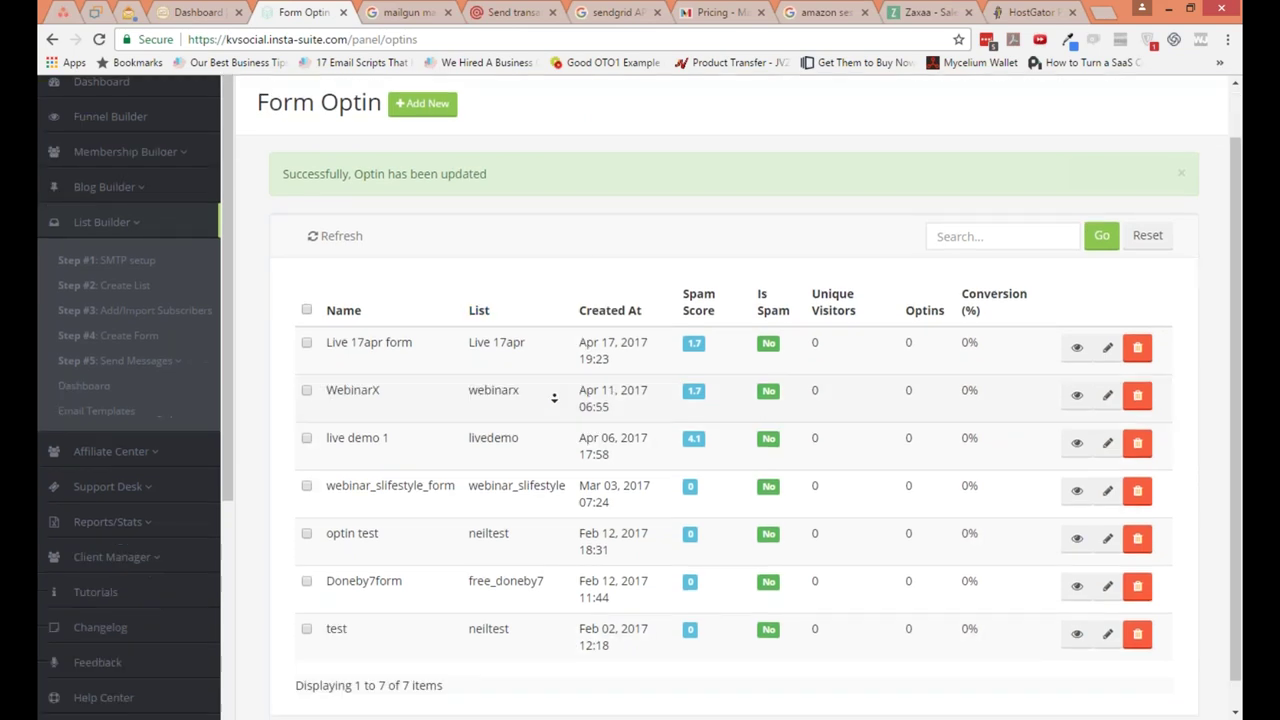
scroll(553, 397, down, 1)
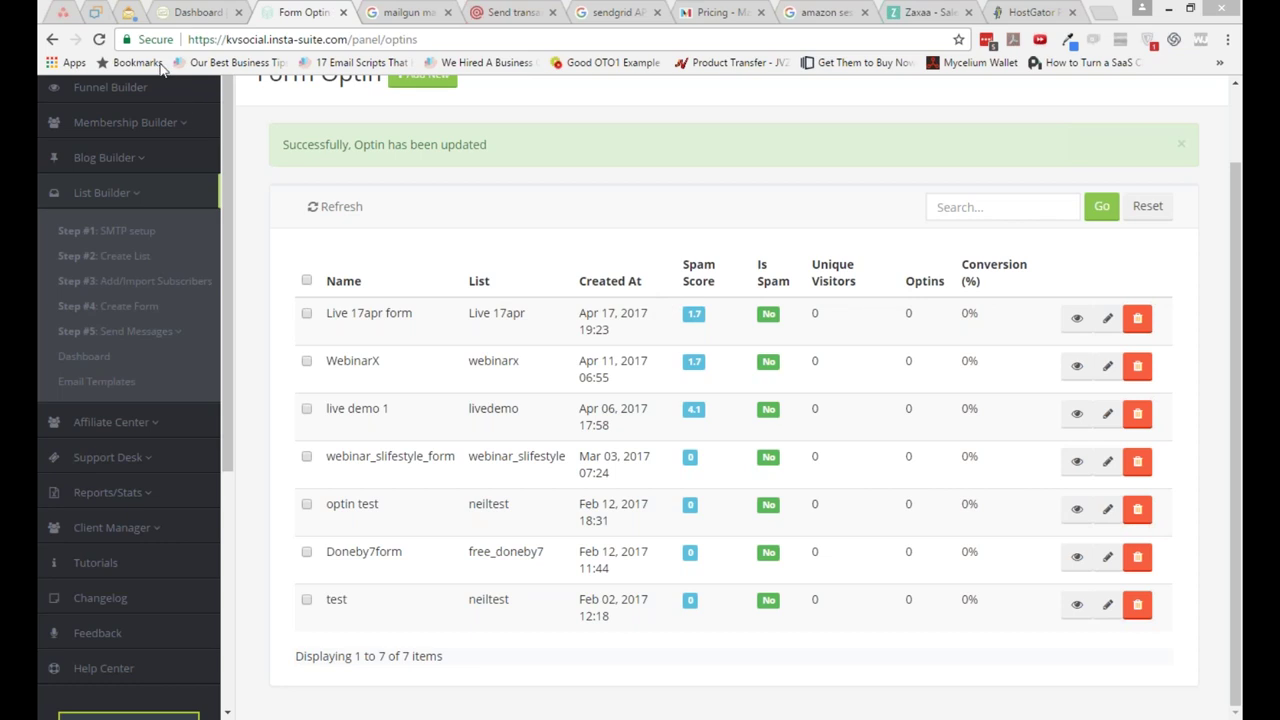
click(125, 338)
Start a new email broadcast addressed to the live demo email, SystemizedLifestyle and test lists.
click(120, 362)
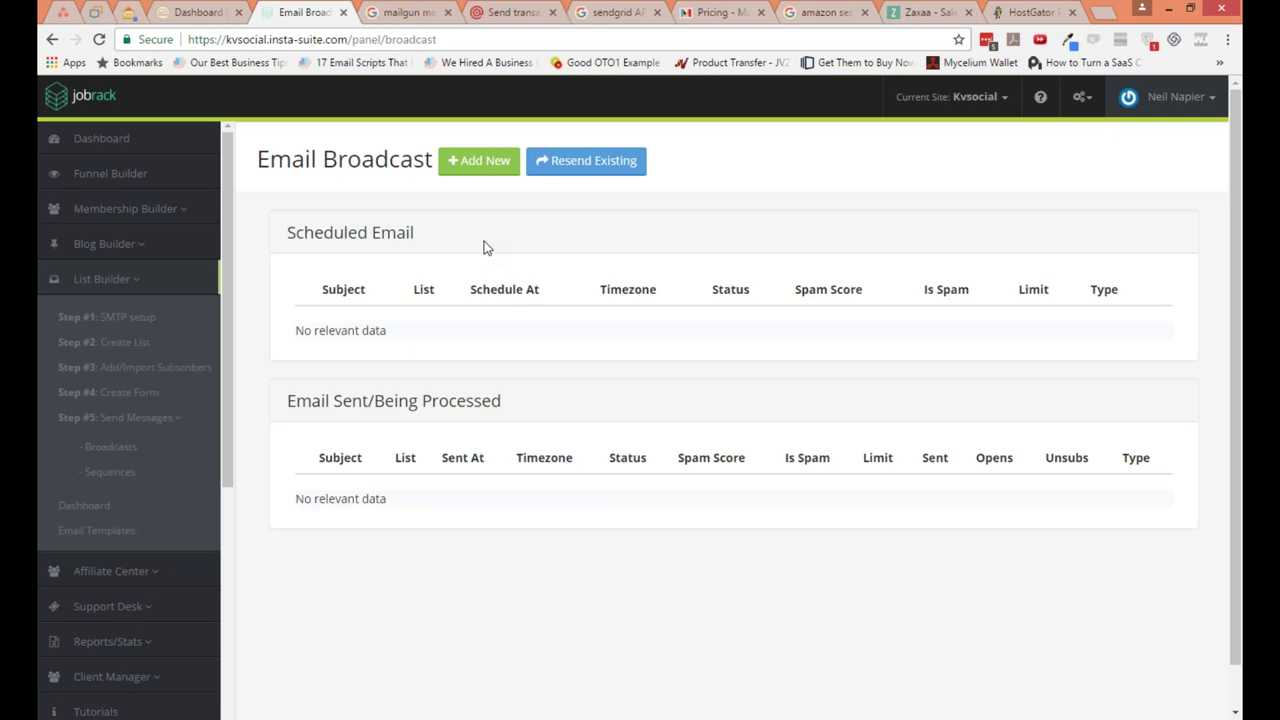
click(462, 165)
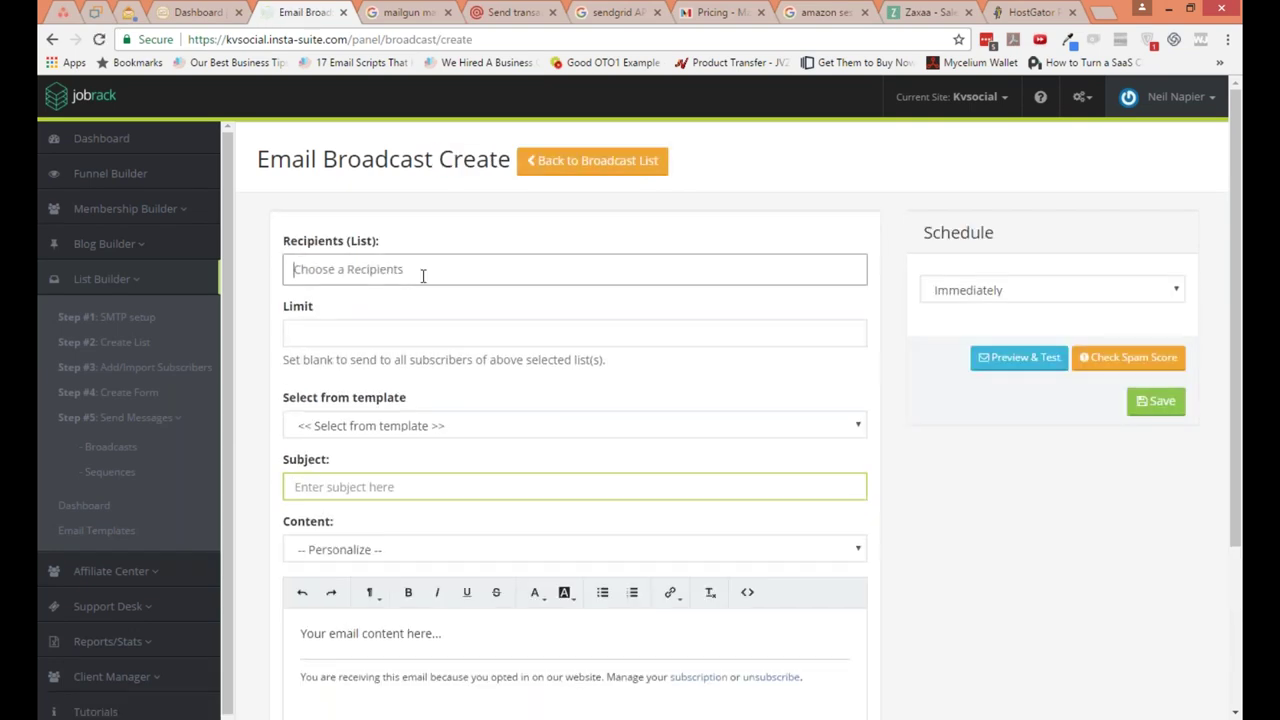
click(420, 271)
click(408, 326)
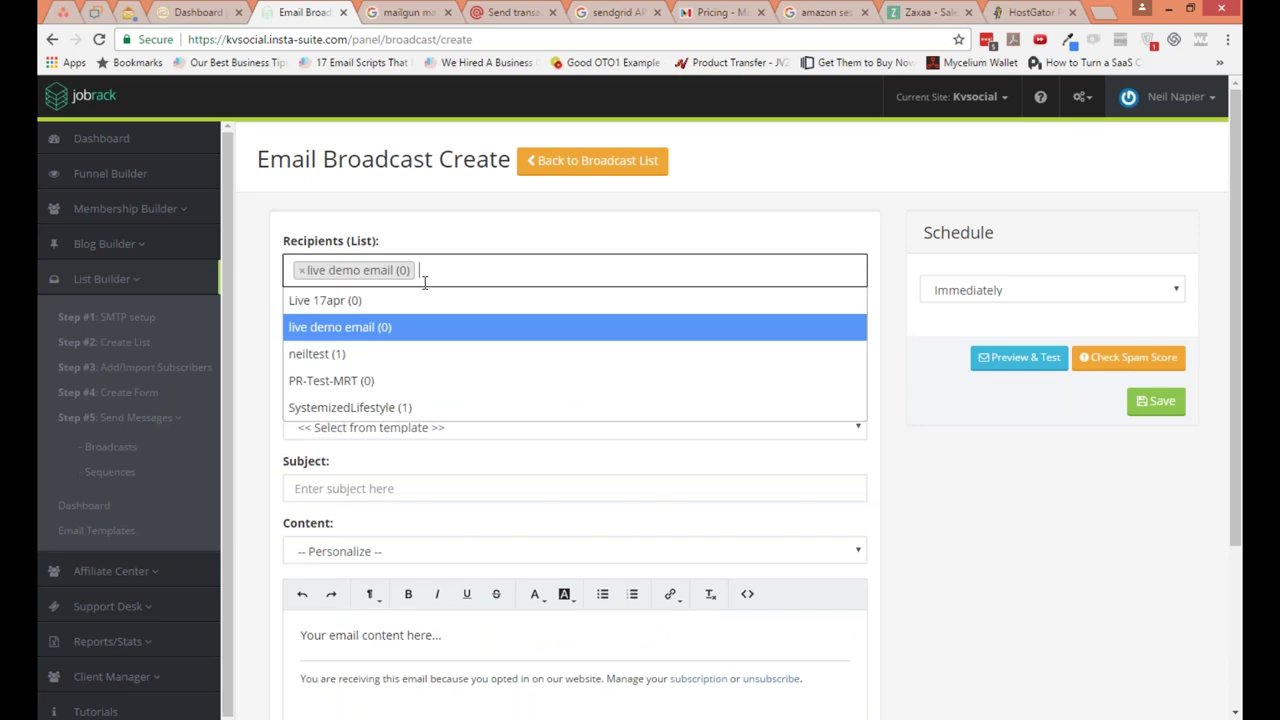
click(410, 407)
click(529, 360)
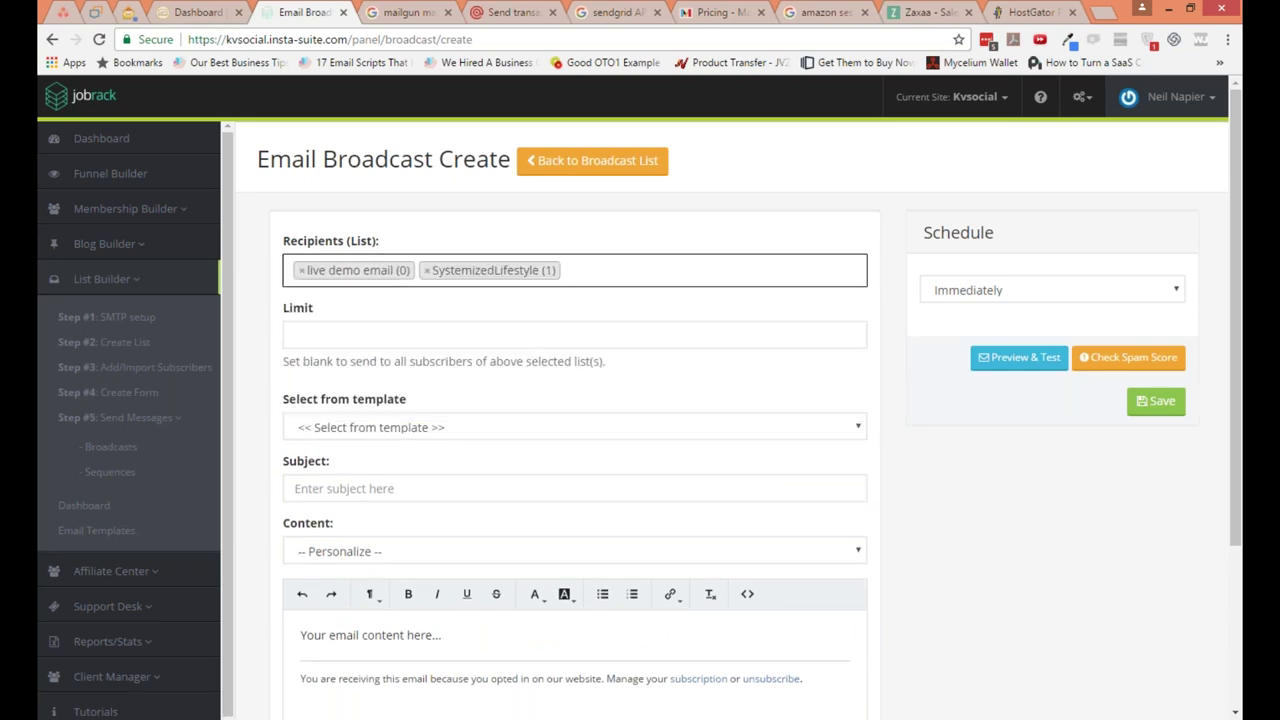
click(511, 271)
click(489, 354)
Limit the broadcast to 100 sends, leave the template unset, and open the Personalize fields.
click(444, 344)
text(100)
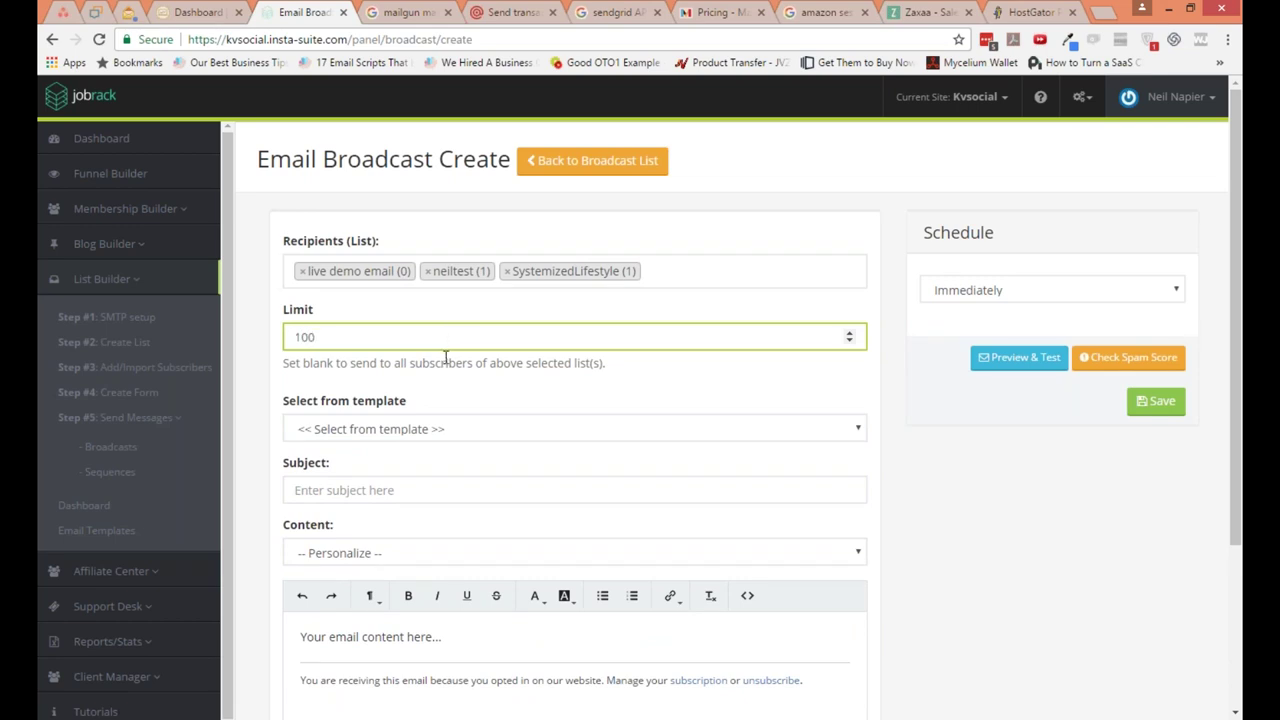
click(430, 435)
click(412, 491)
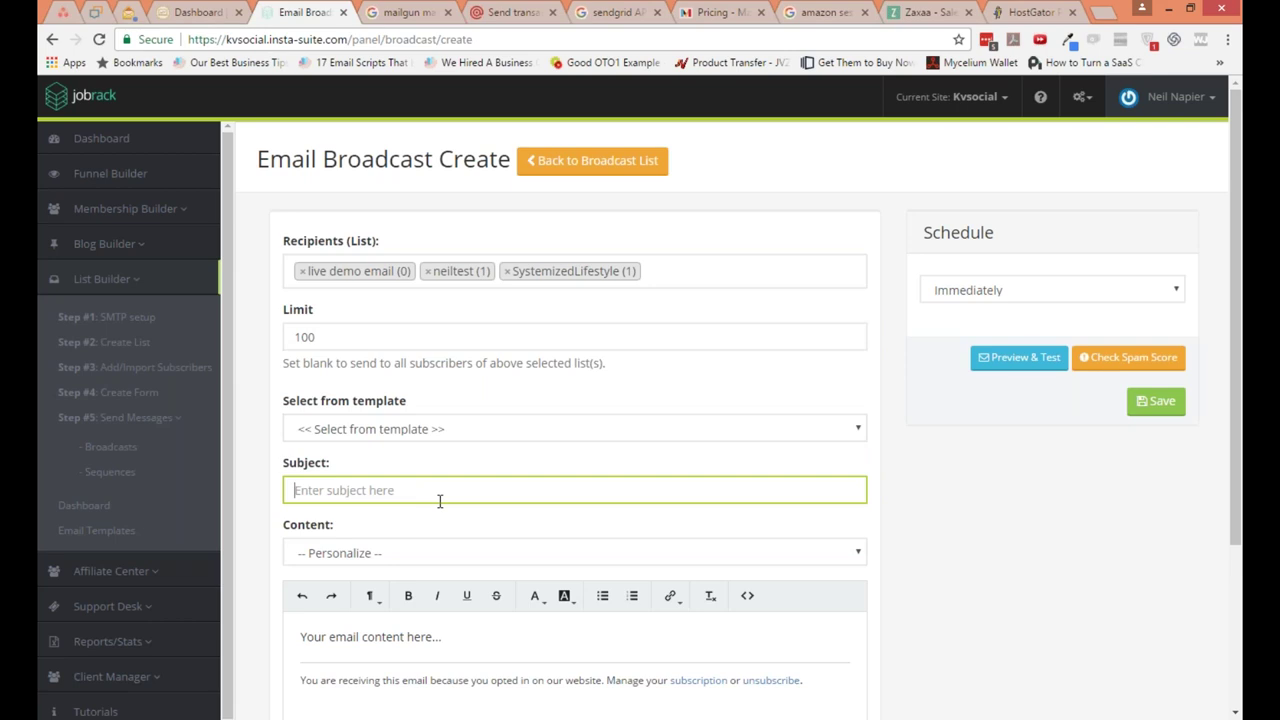
click(516, 531)
scroll(990, 589, down, 1)
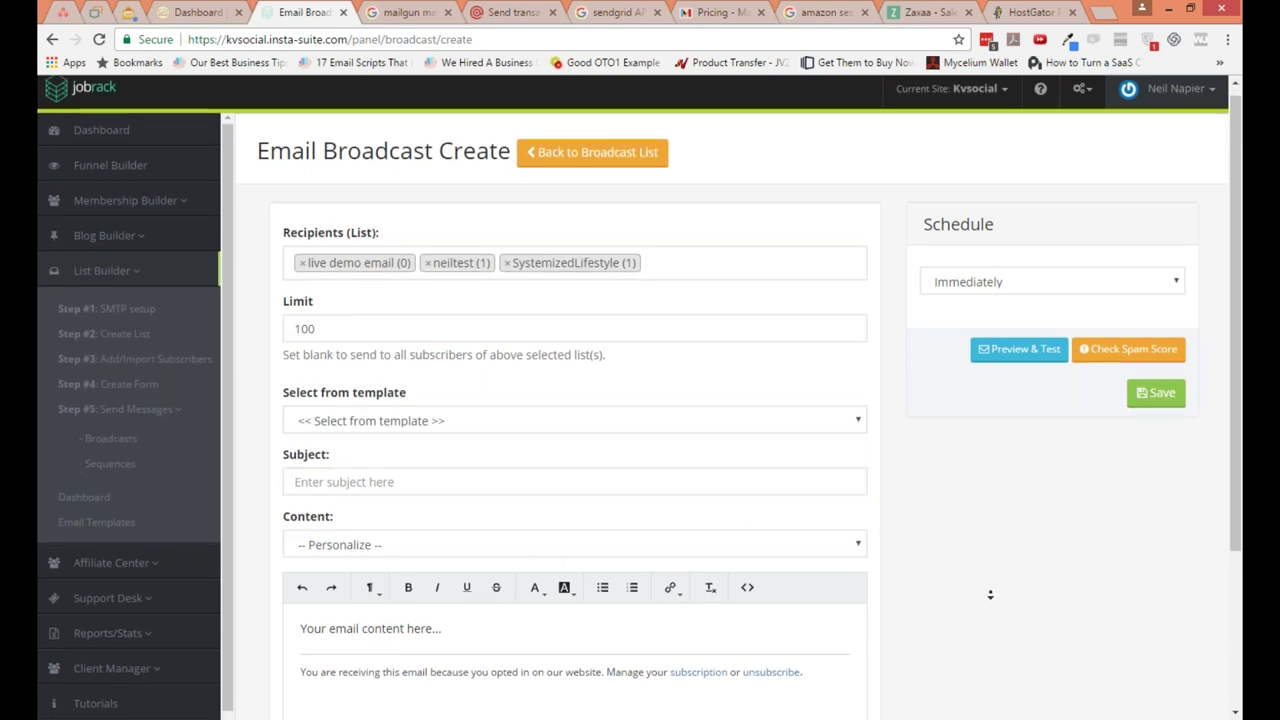
scroll(990, 594, down, 2)
scroll(990, 597, down, 1)
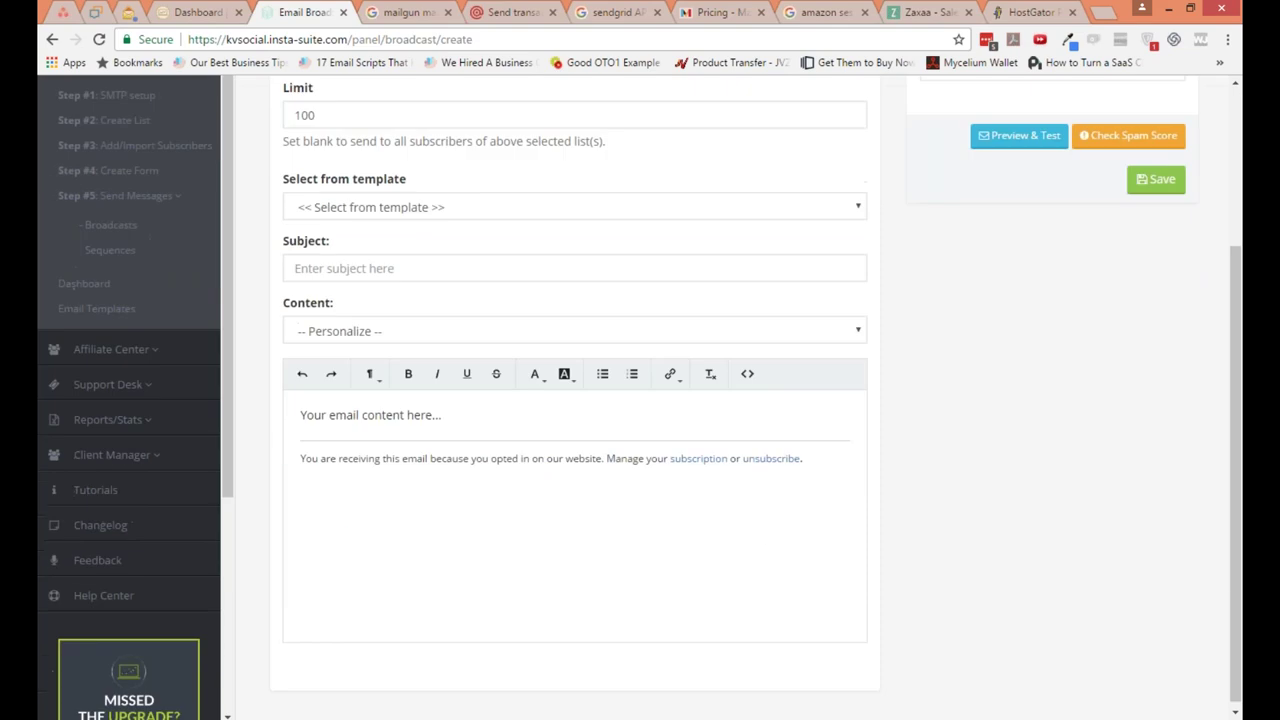
click(445, 326)
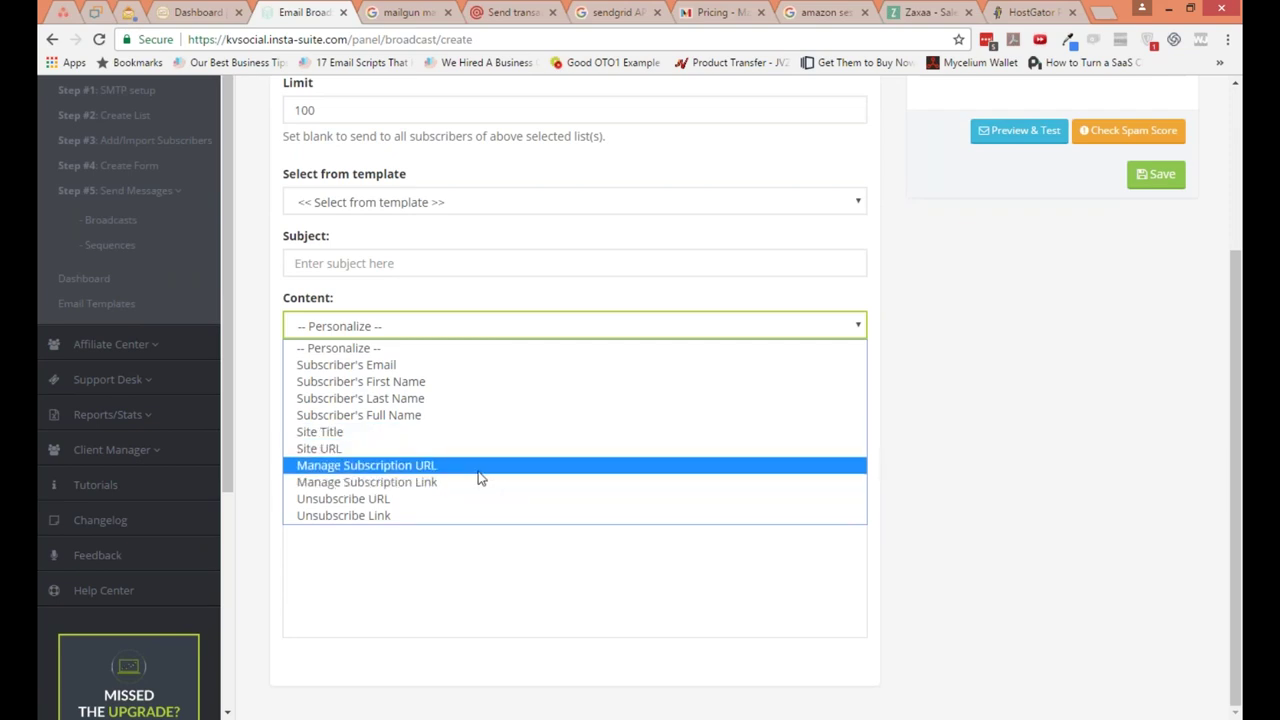
Insert the unsubscribe link and replace the placeholder body with a greeting from the sender promising 'something cool'.
click(471, 513)
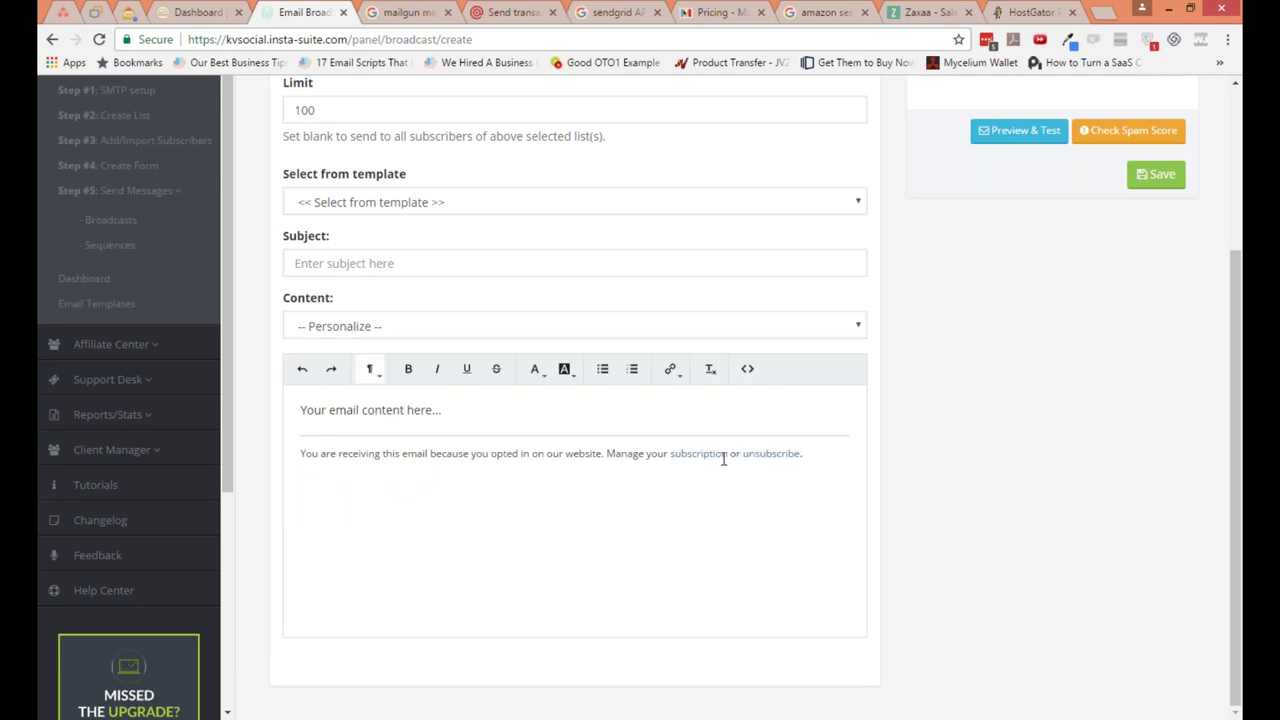
triple_click(397, 411)
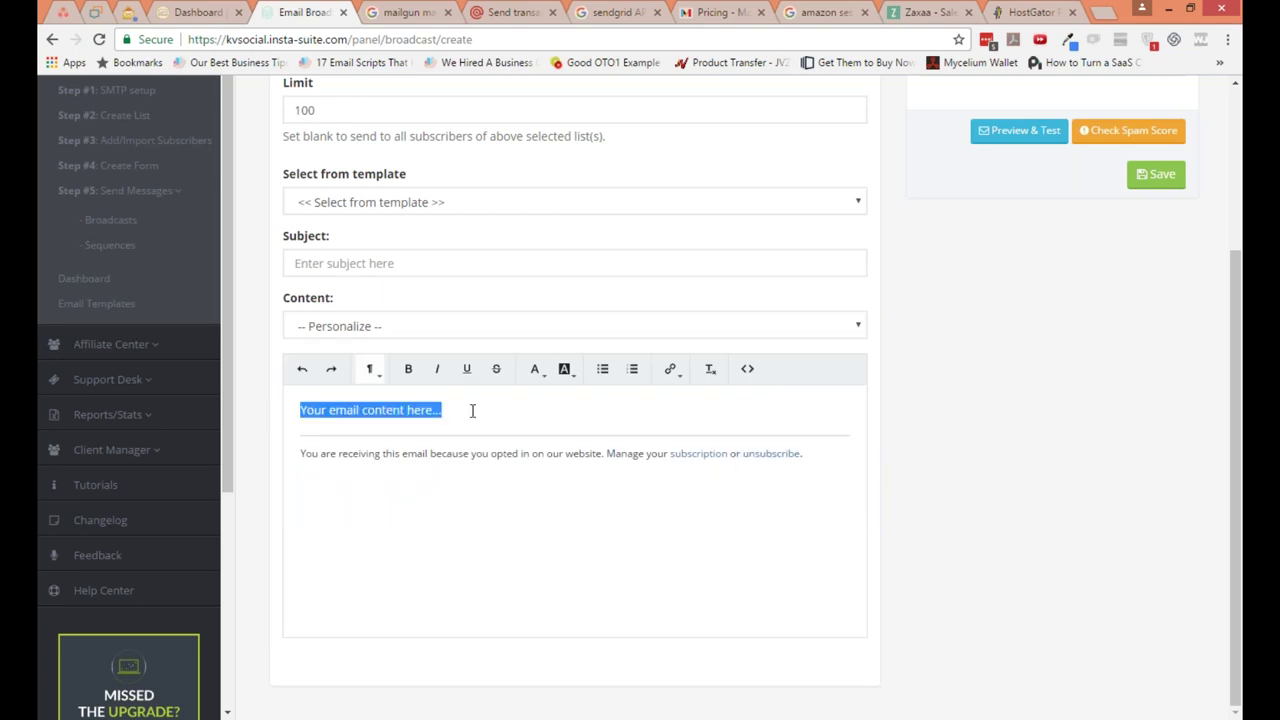
text(H)
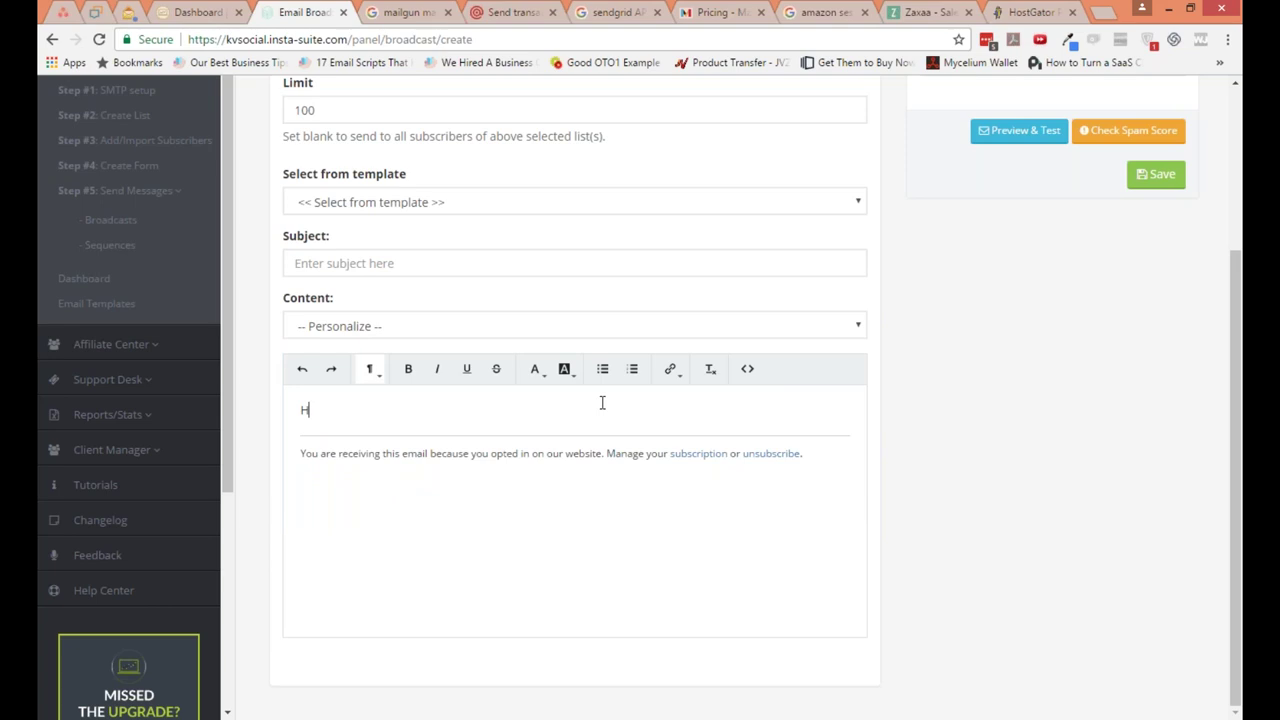
text(ey,)
key(Return)
text(This is Neil Napier)
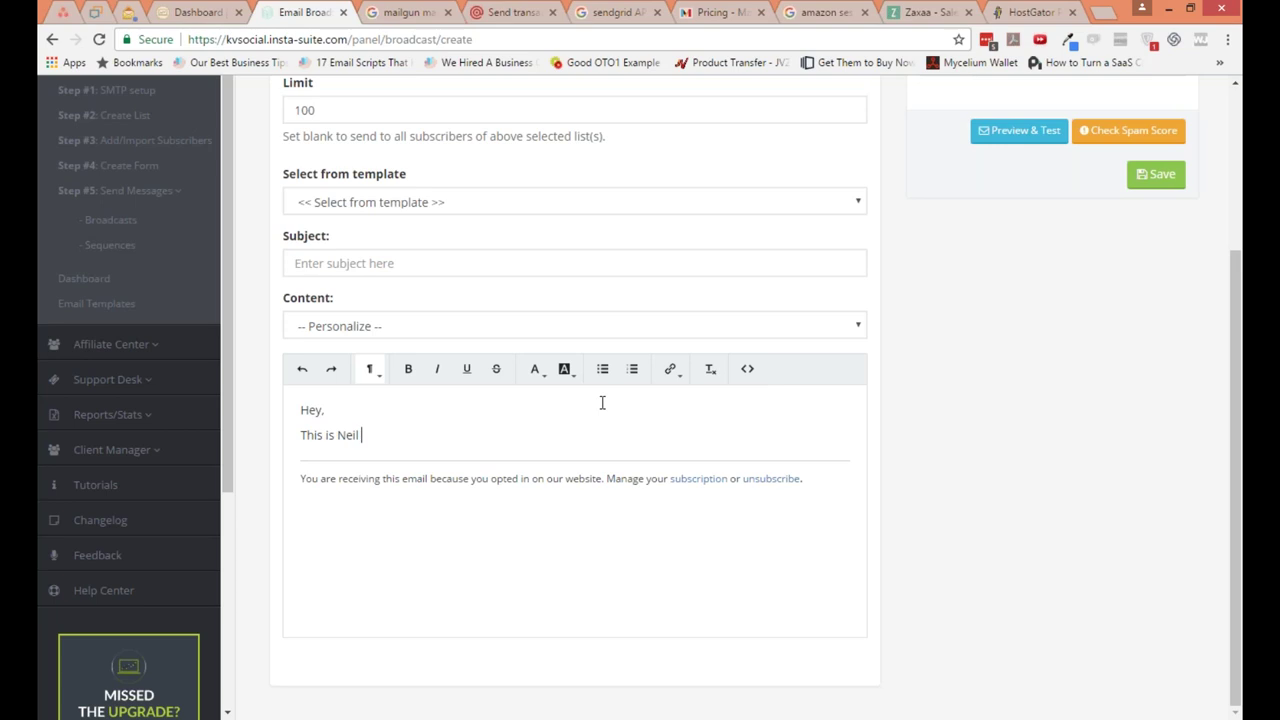
key(Return)
text(and I wa)
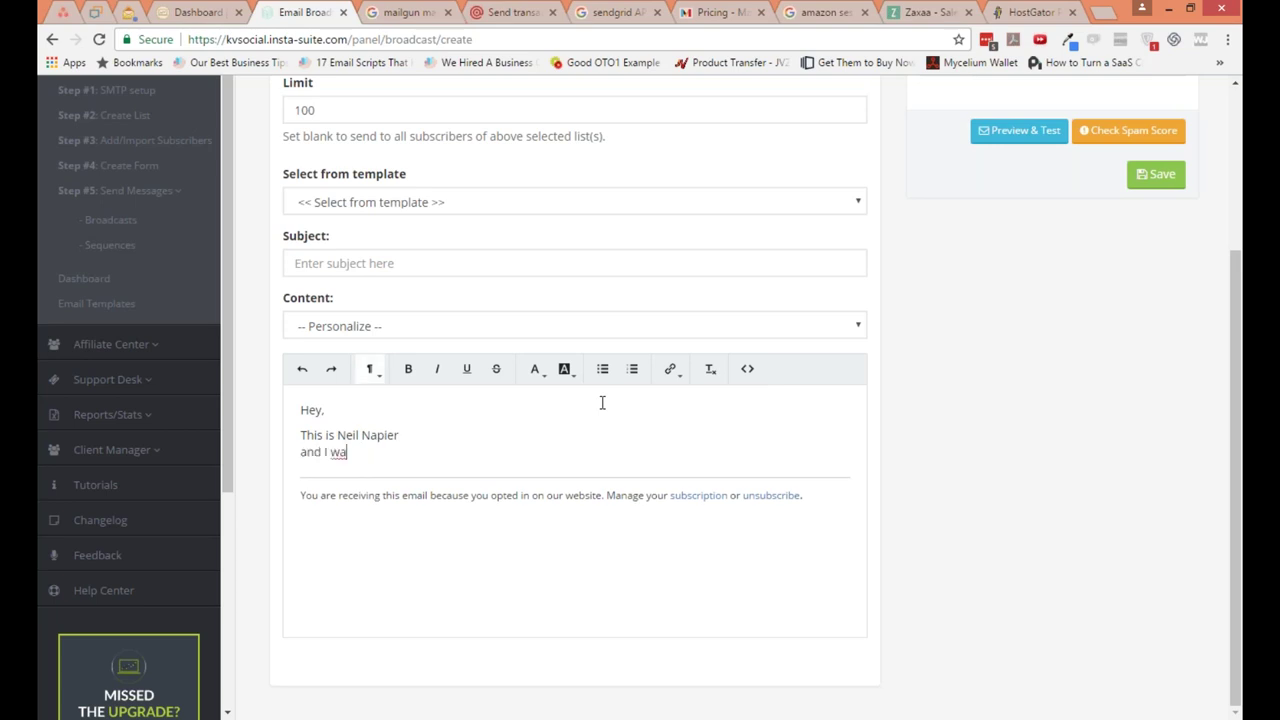
text(nt to show you something cool.)
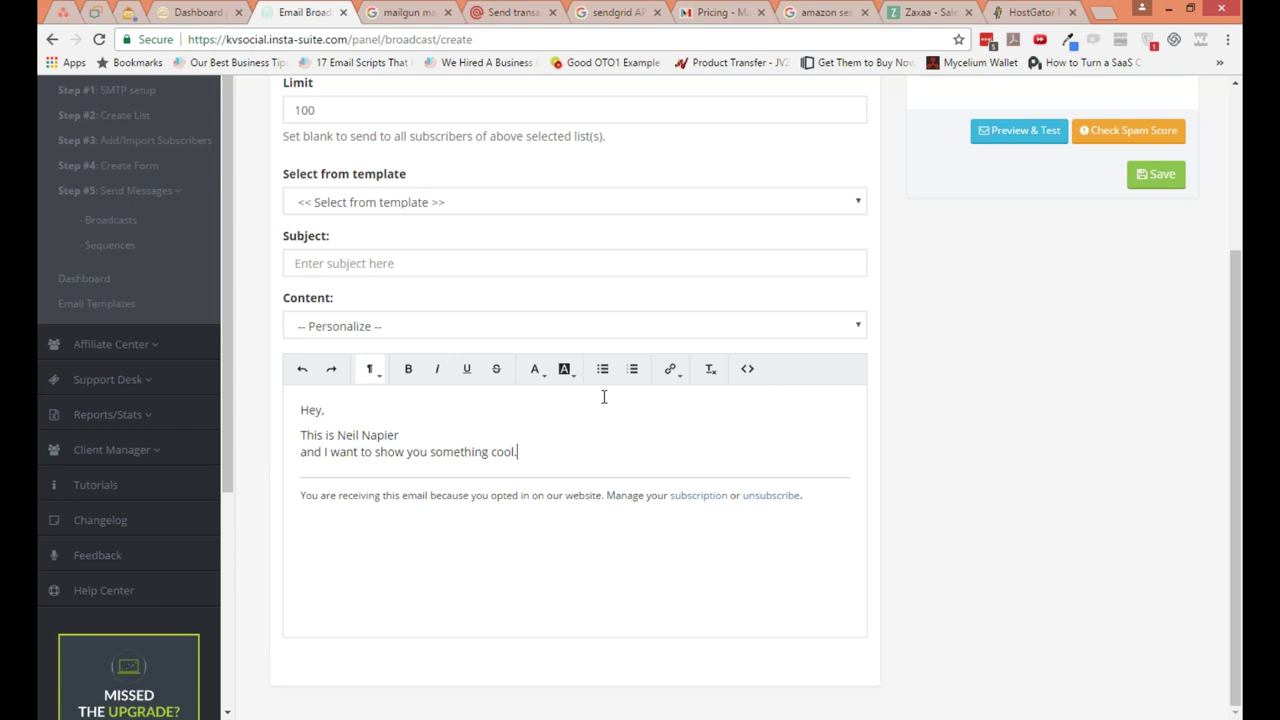
Toggle the body's HTML source view on and back off.
click(747, 369)
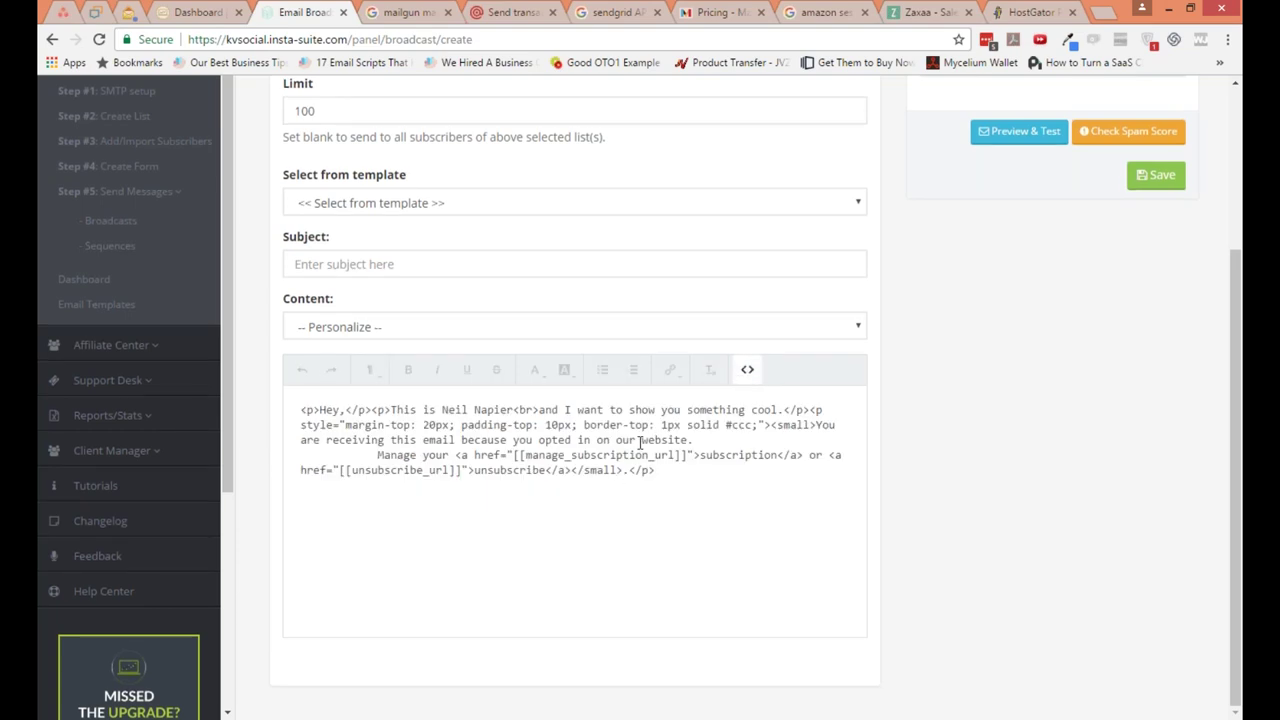
click(745, 369)
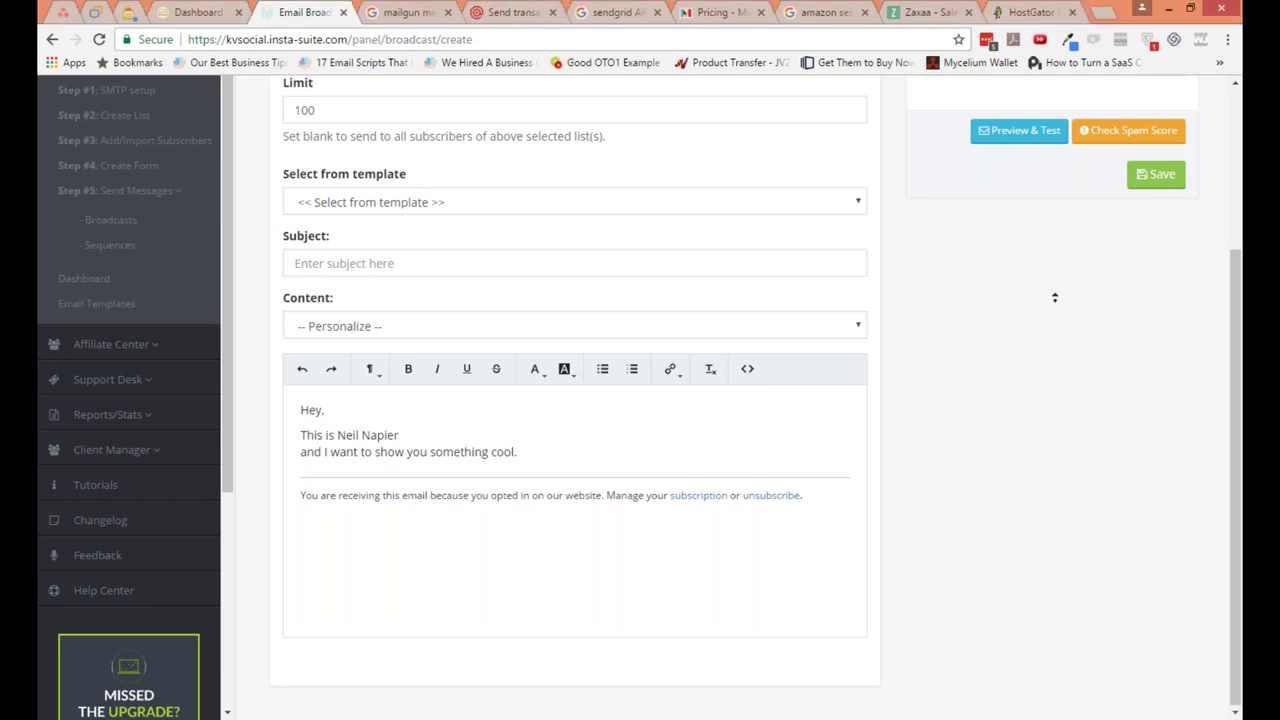
scroll(1054, 297, up, 1)
Give the broadcast the subject 'test' after the preview fails for a missing subject.
scroll(1054, 291, up, 3)
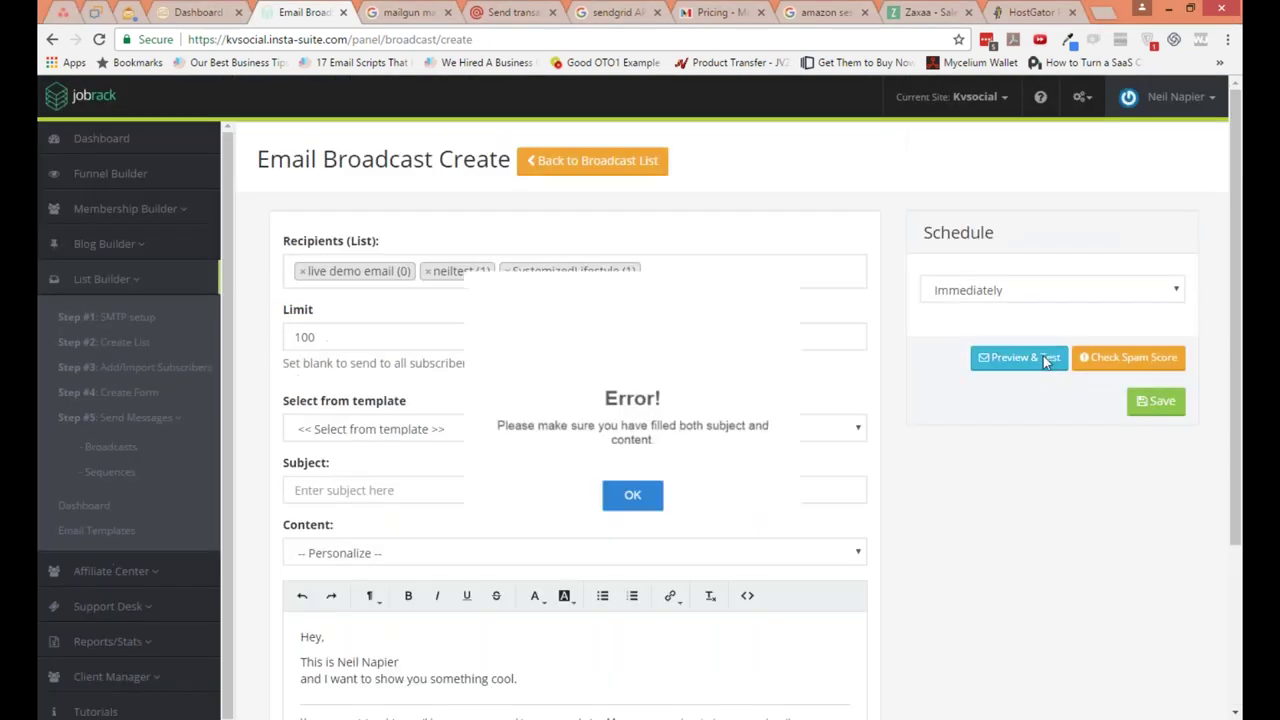
click(1025, 366)
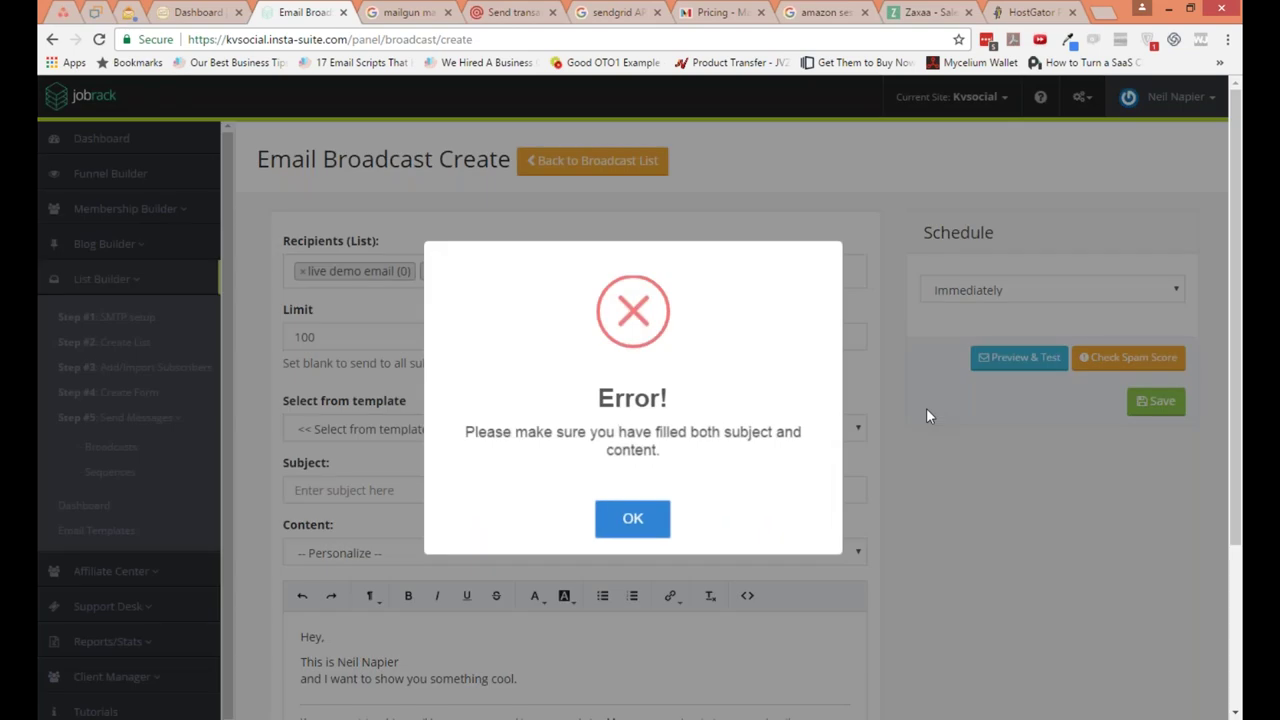
click(640, 513)
click(613, 490)
text(test)
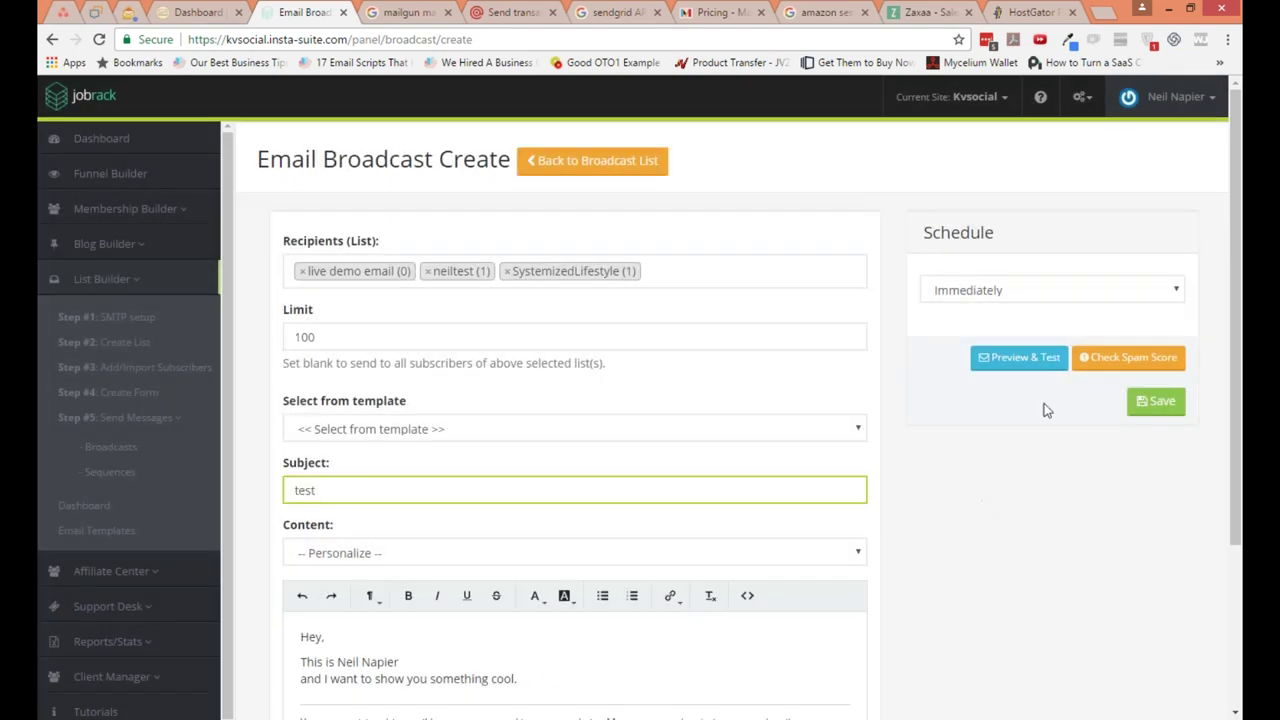
Send a test preview of the broadcast to the sender's own e-mail address.
click(1025, 358)
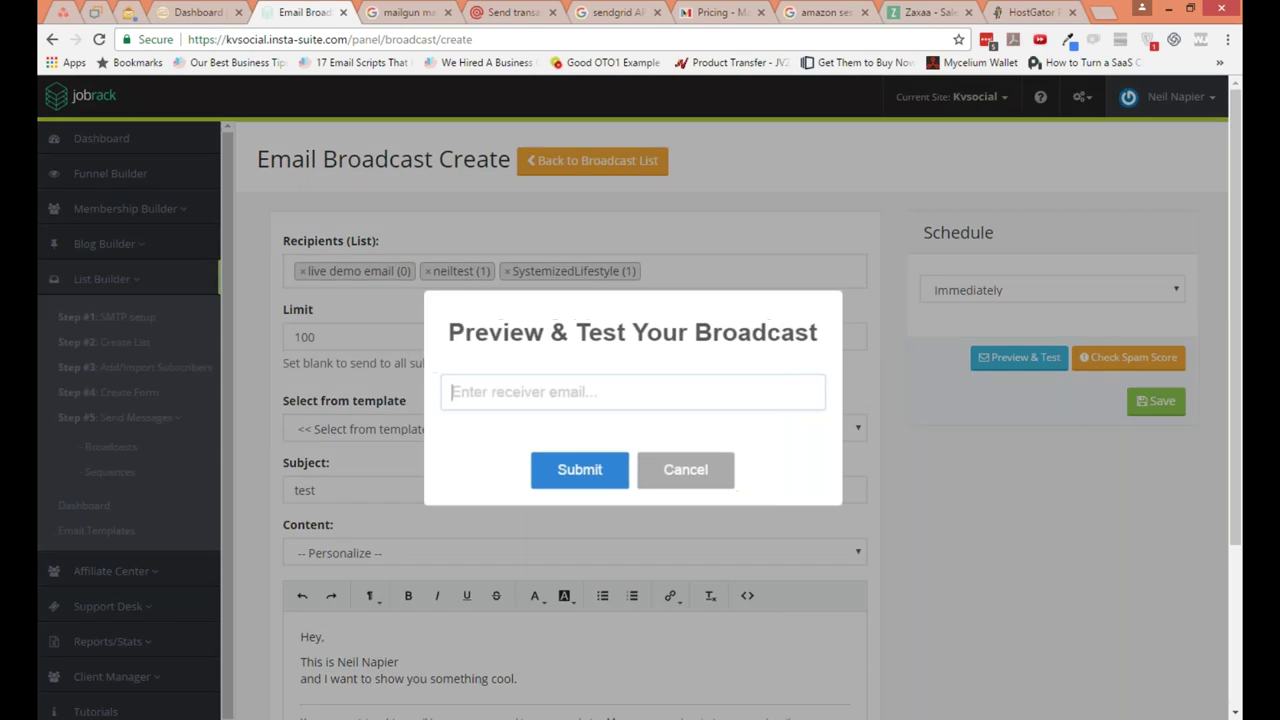
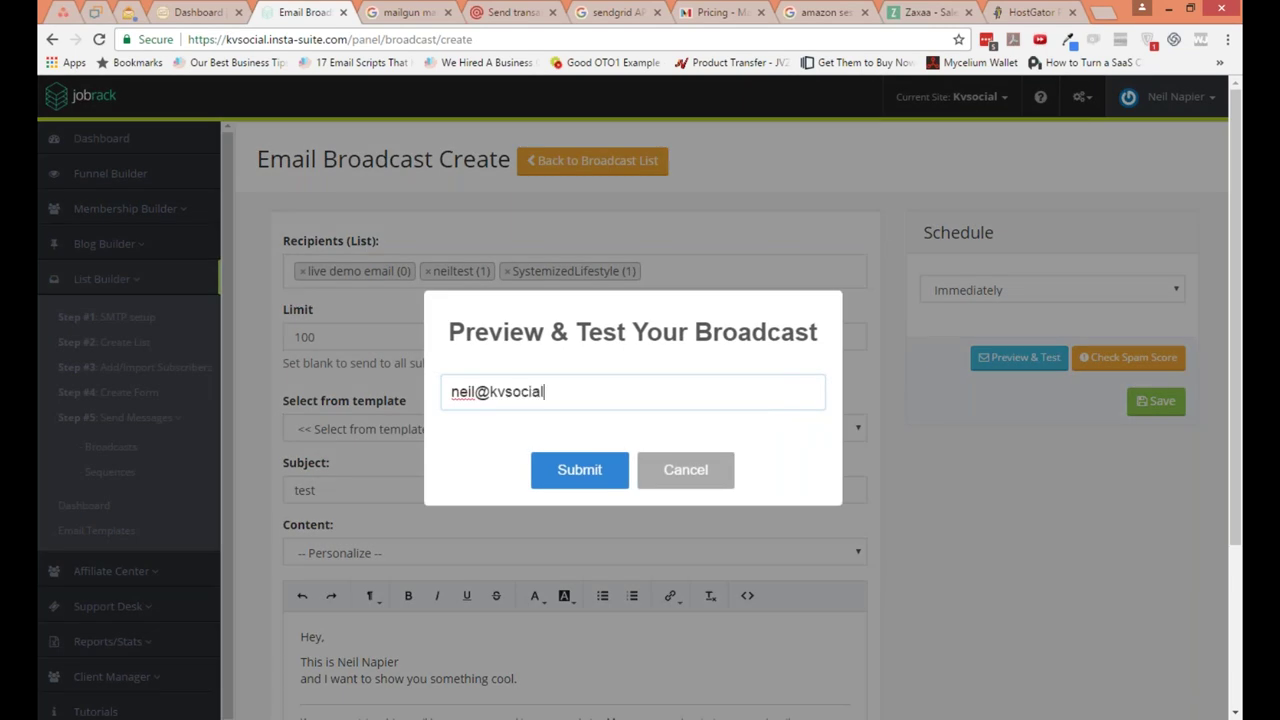
click(538, 473)
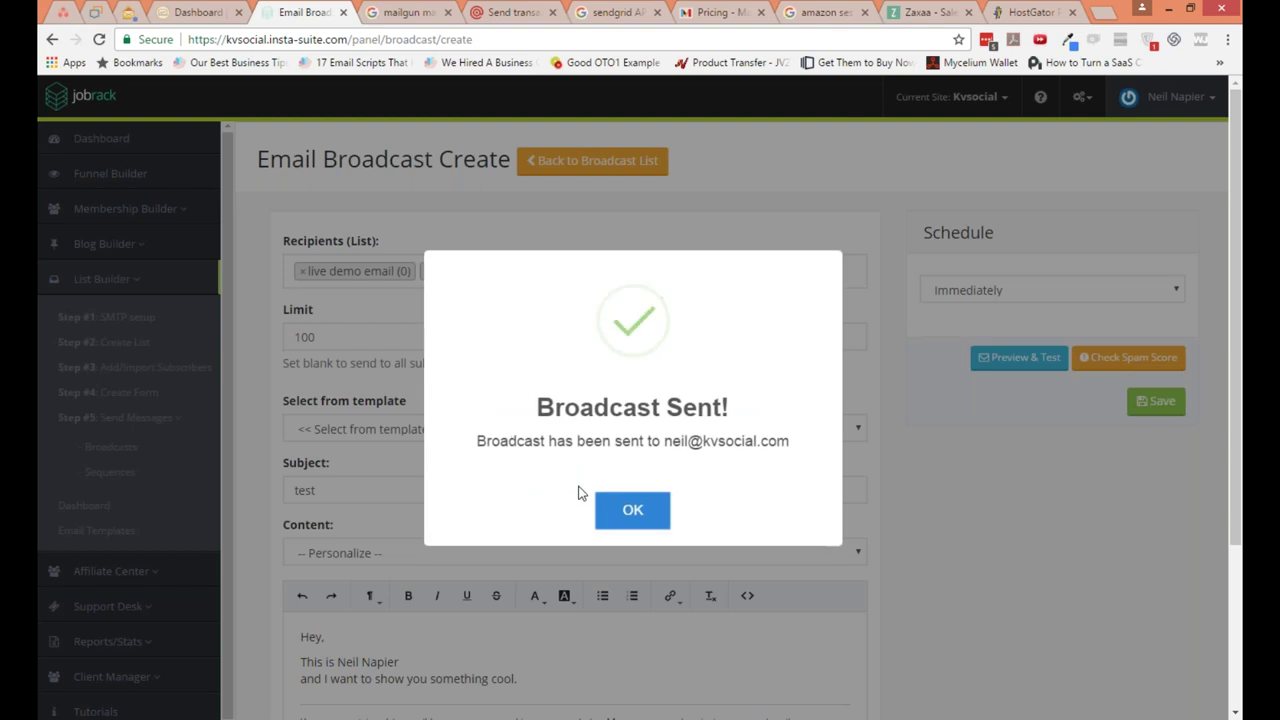
click(632, 510)
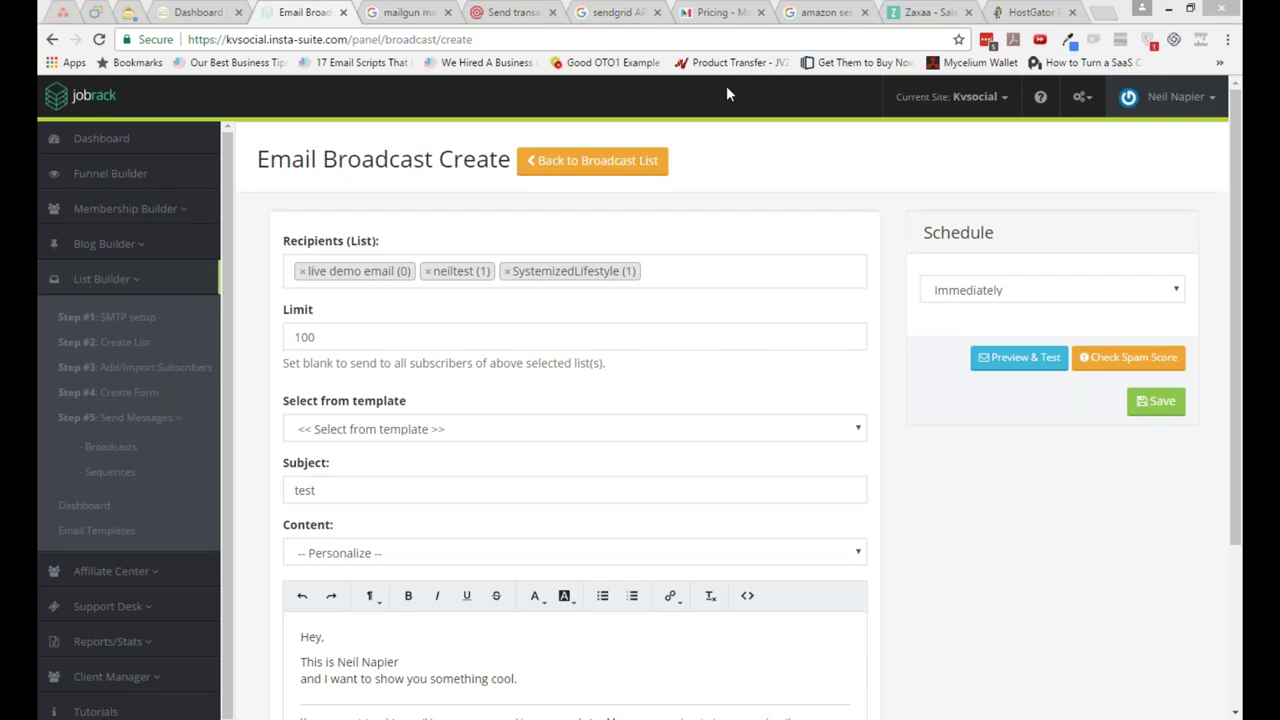
key(ctrl+3)
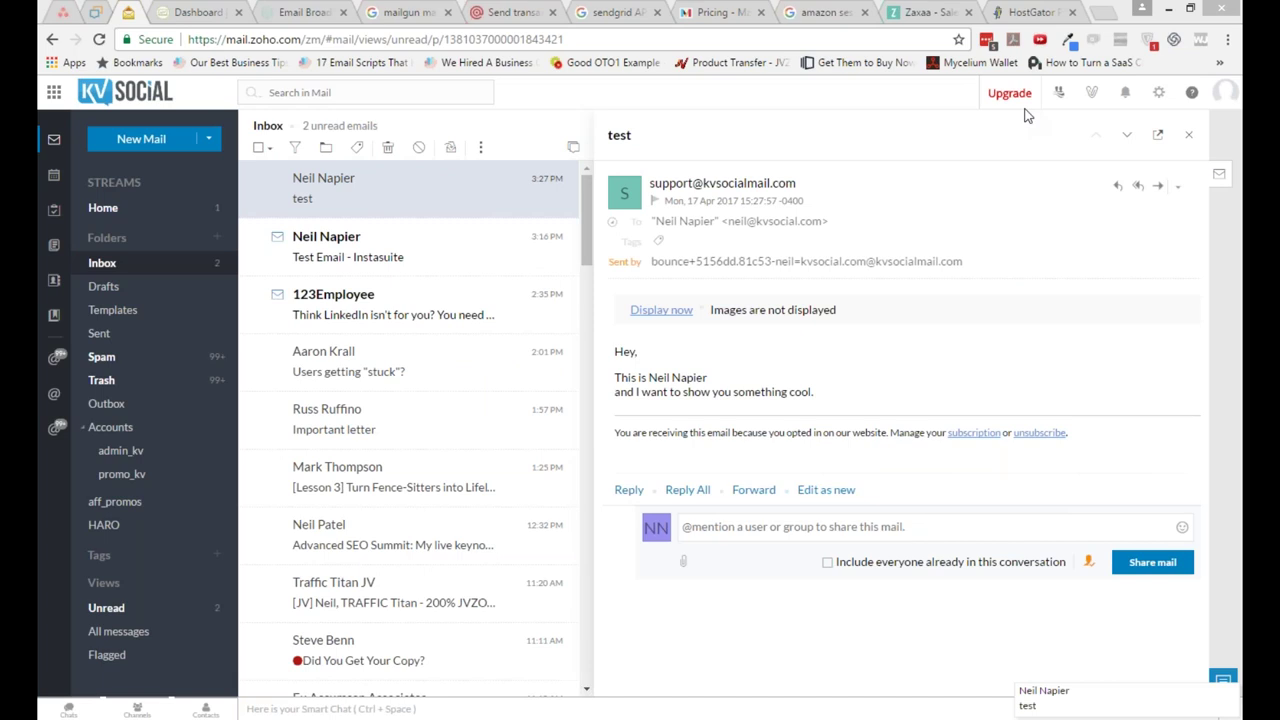
drag(614, 351, 814, 394)
click(823, 423)
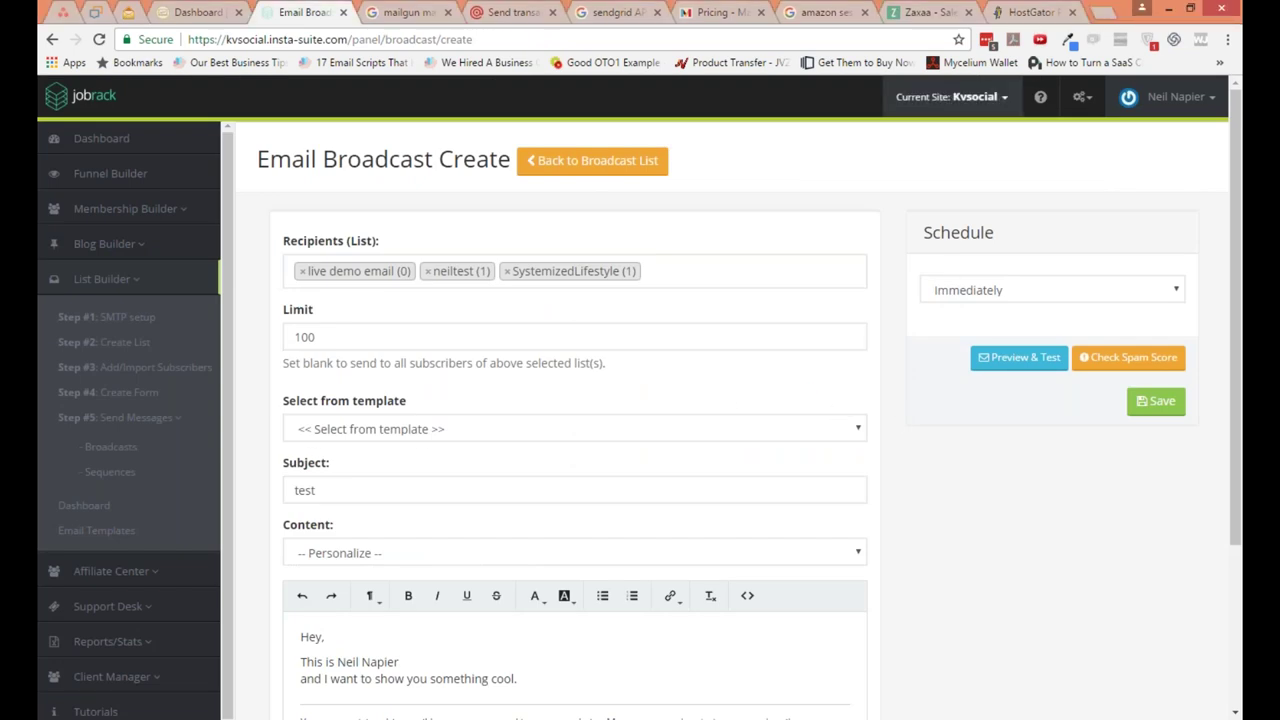
Confirm the 'test' broadcast's 2.5 spam score, save it, and open Resend Existing.
click(1085, 358)
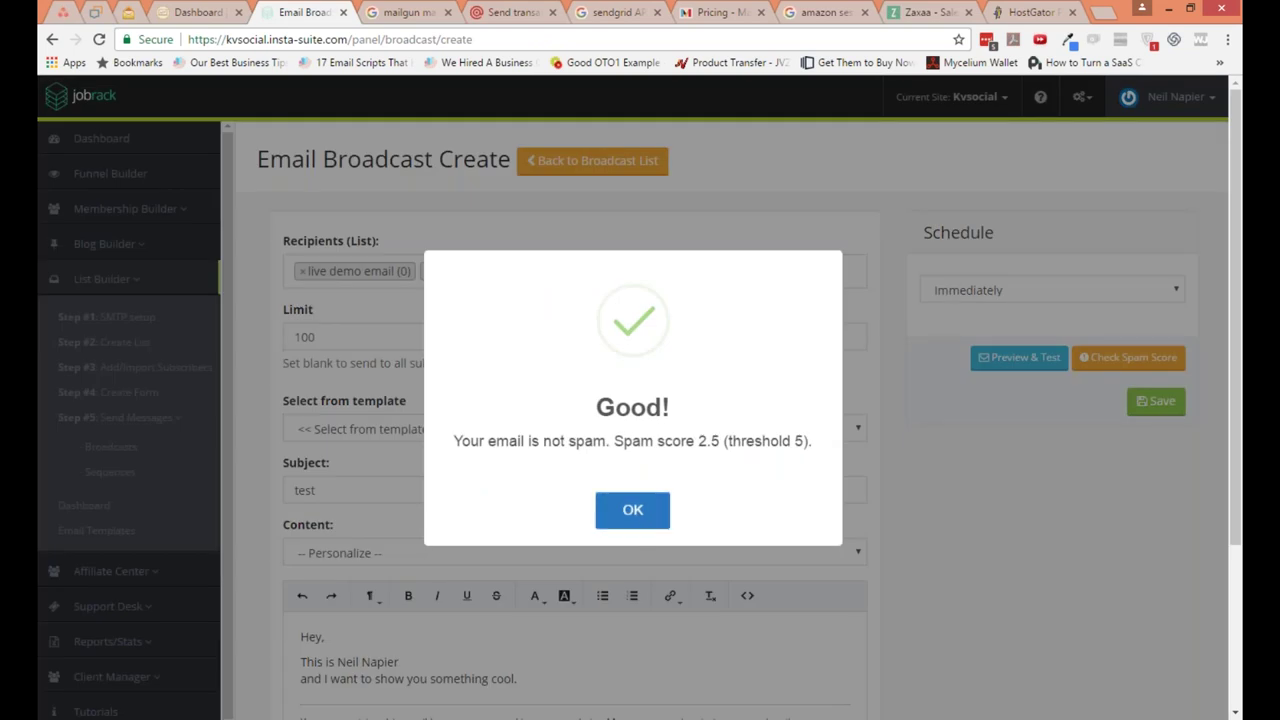
click(640, 515)
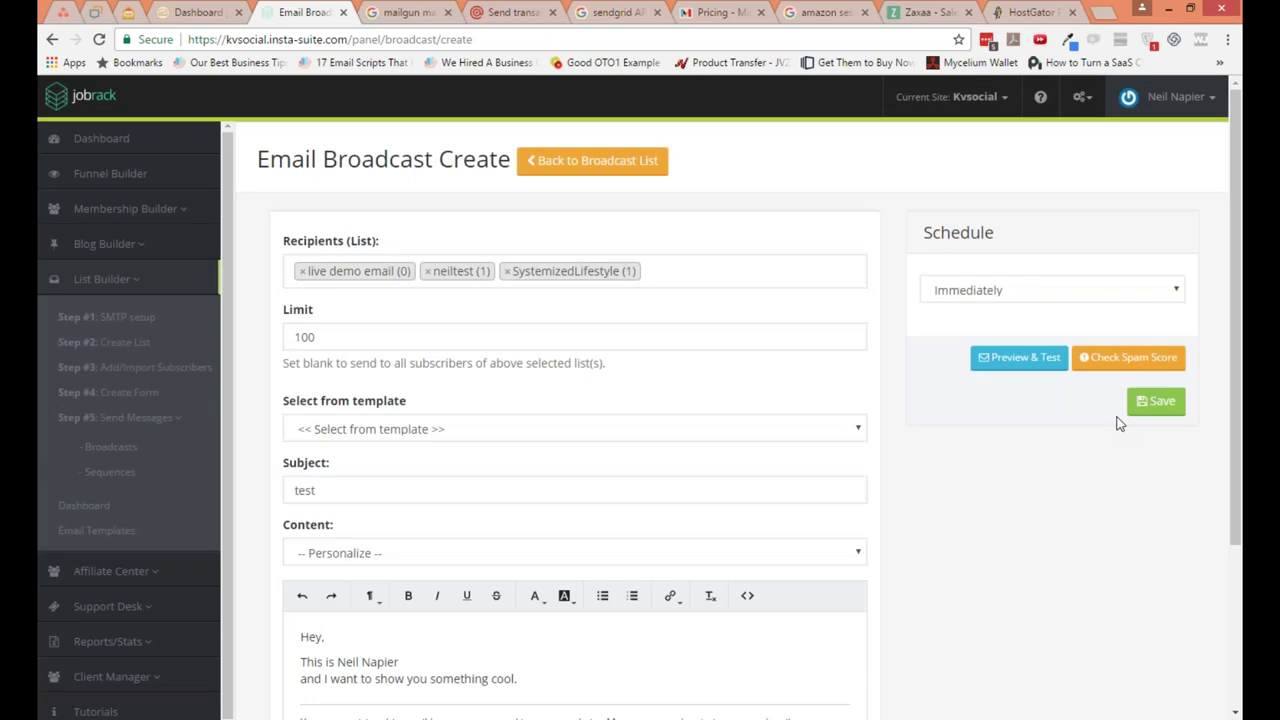
click(1145, 403)
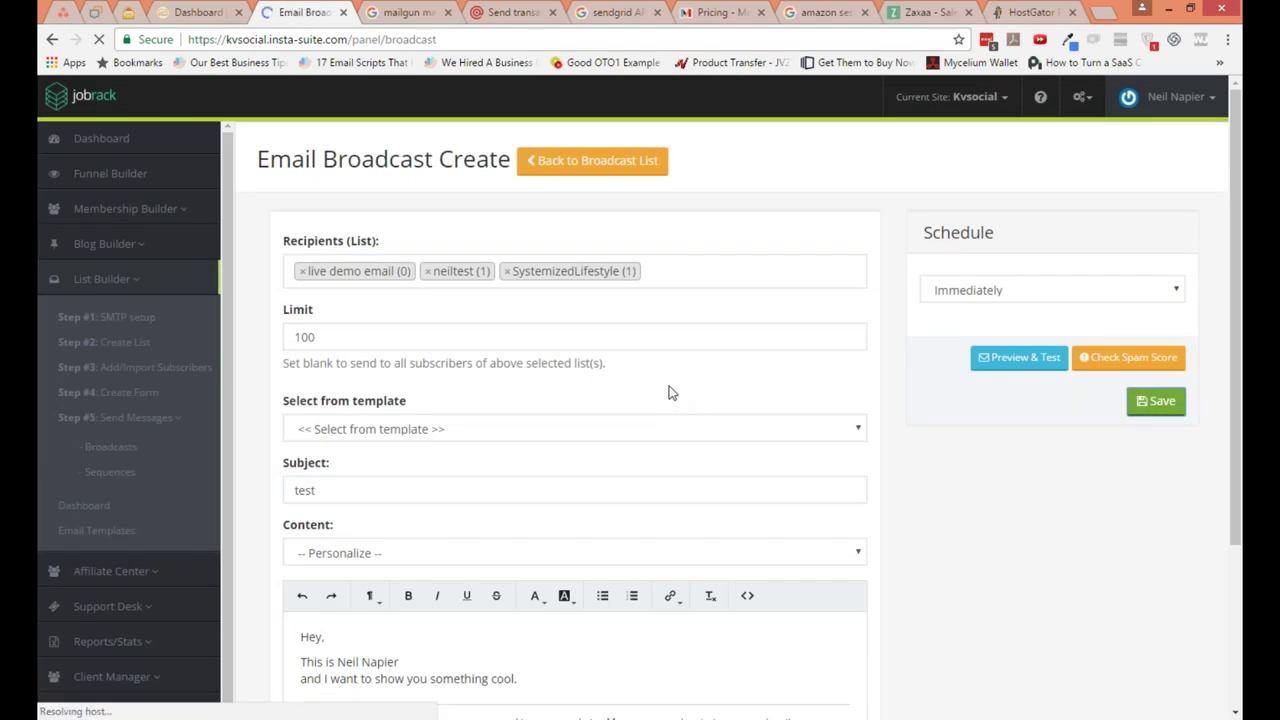
click(590, 177)
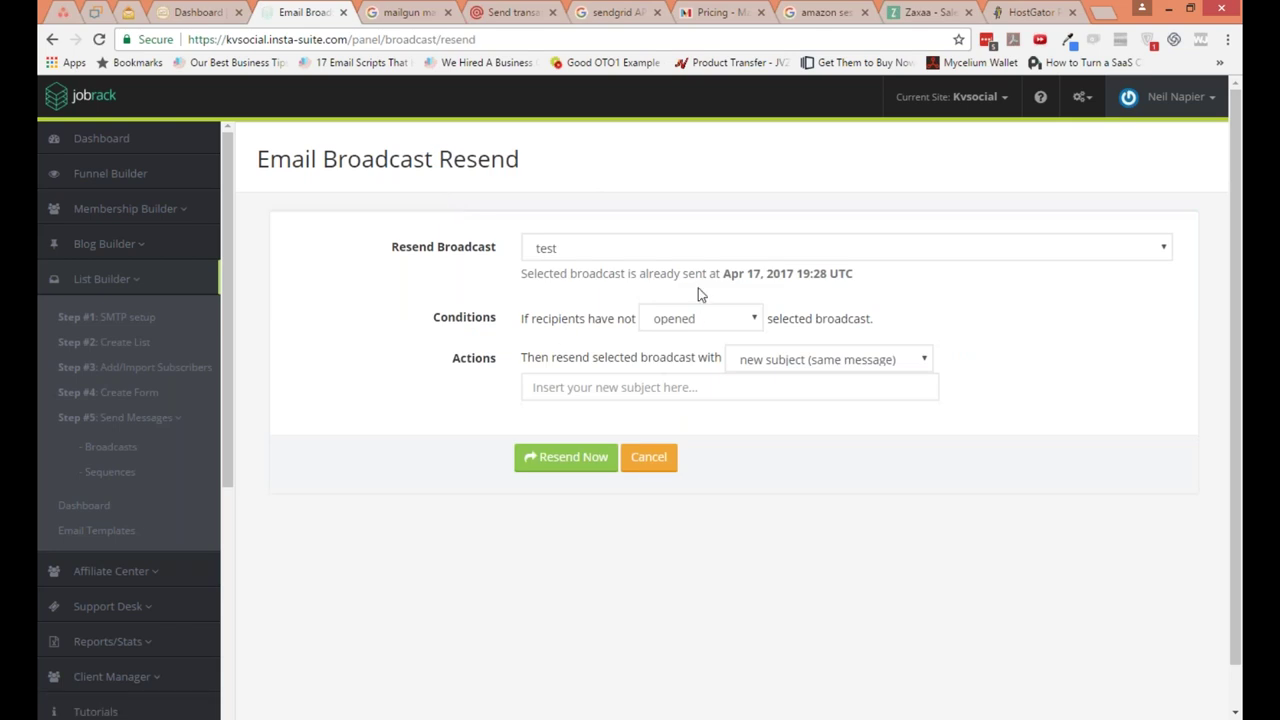
Pick 'test' with the opened condition and 'new subject, same message' action, then cancel the resend.
click(672, 247)
click(665, 270)
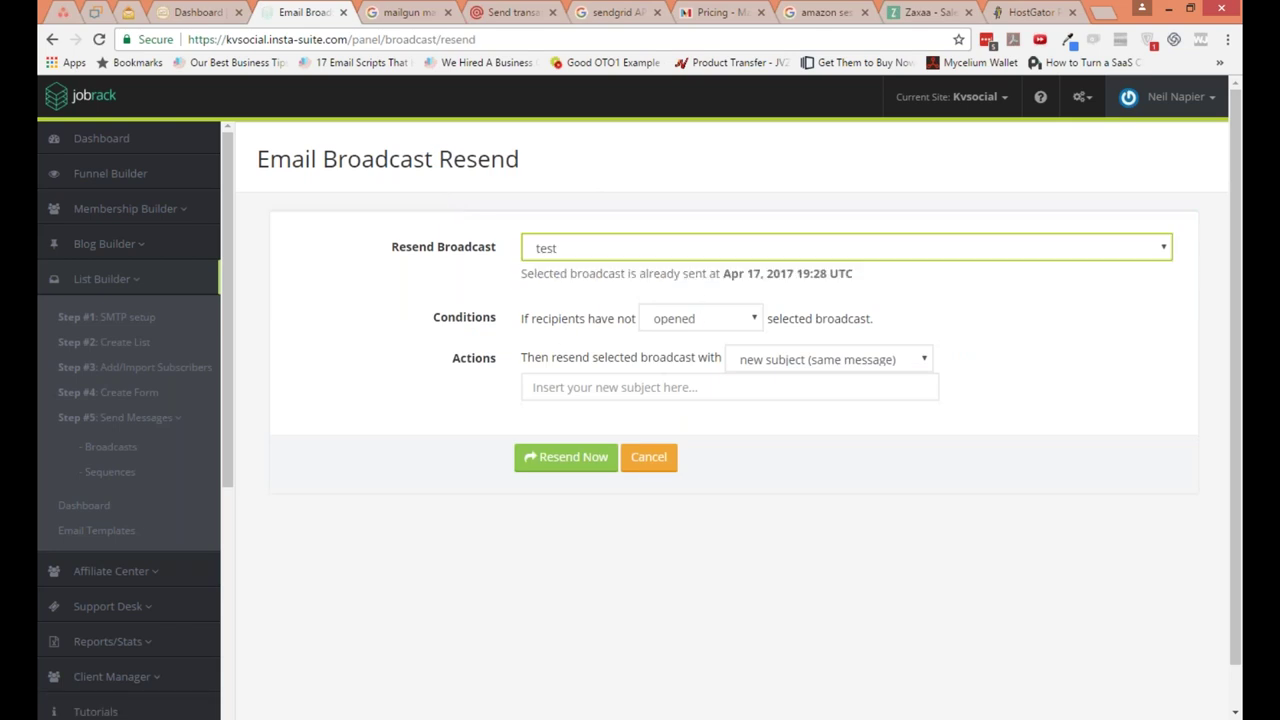
click(674, 315)
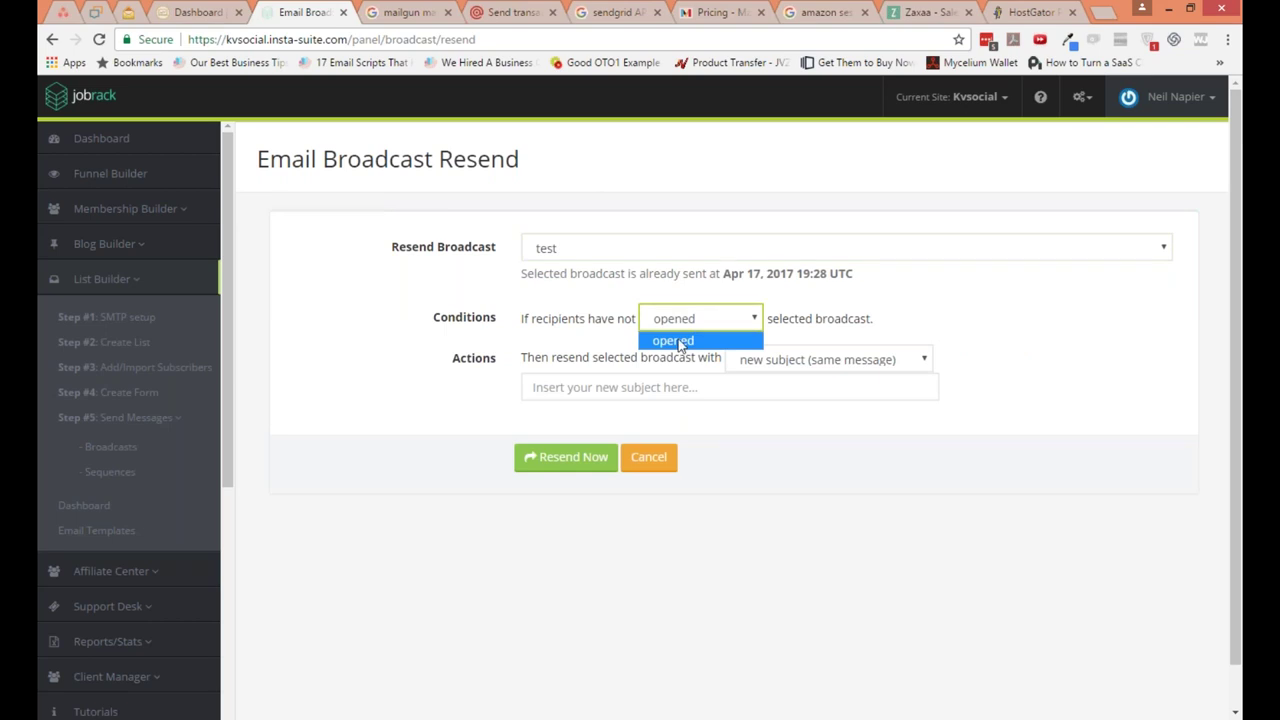
click(679, 342)
click(757, 361)
click(677, 394)
click(671, 393)
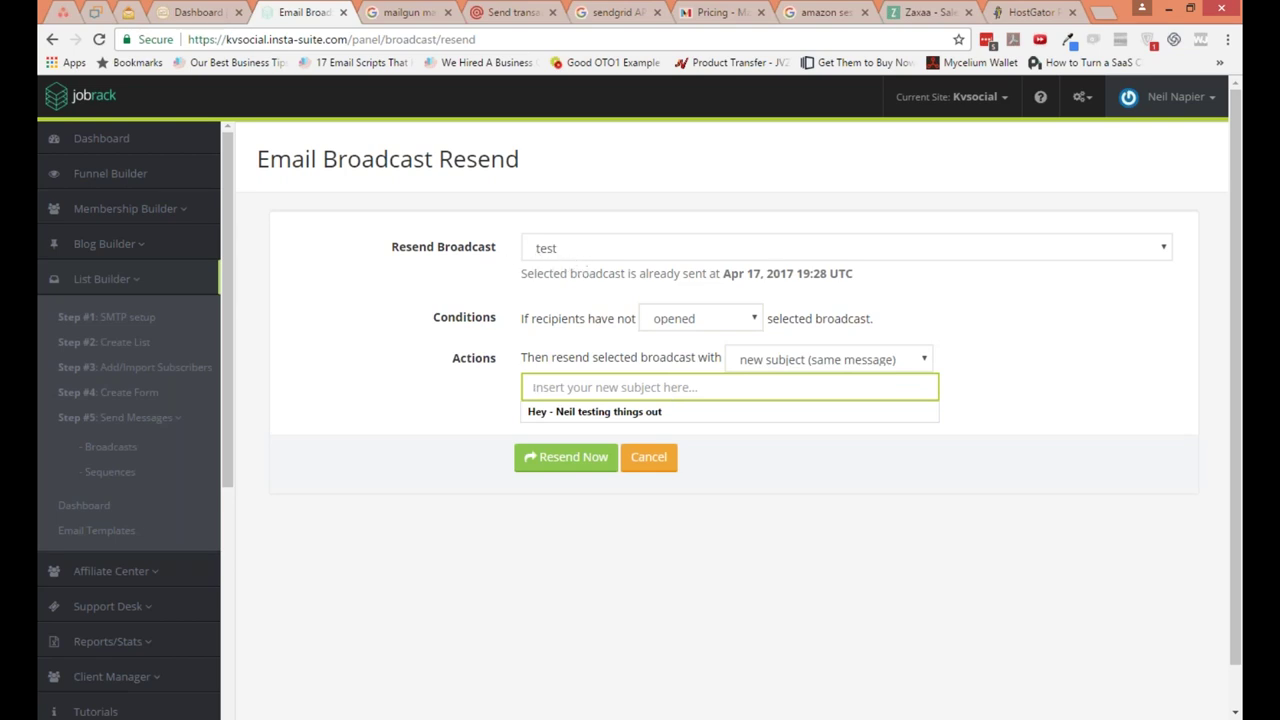
click(754, 363)
click(702, 390)
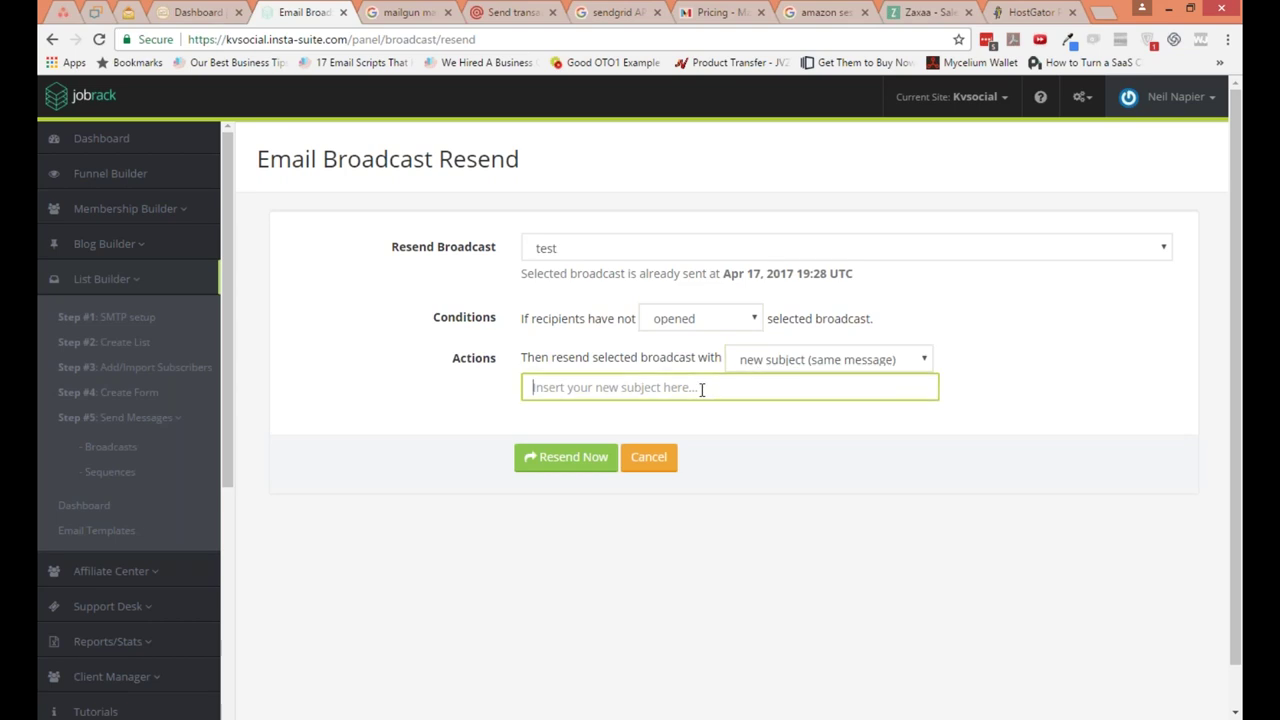
click(662, 455)
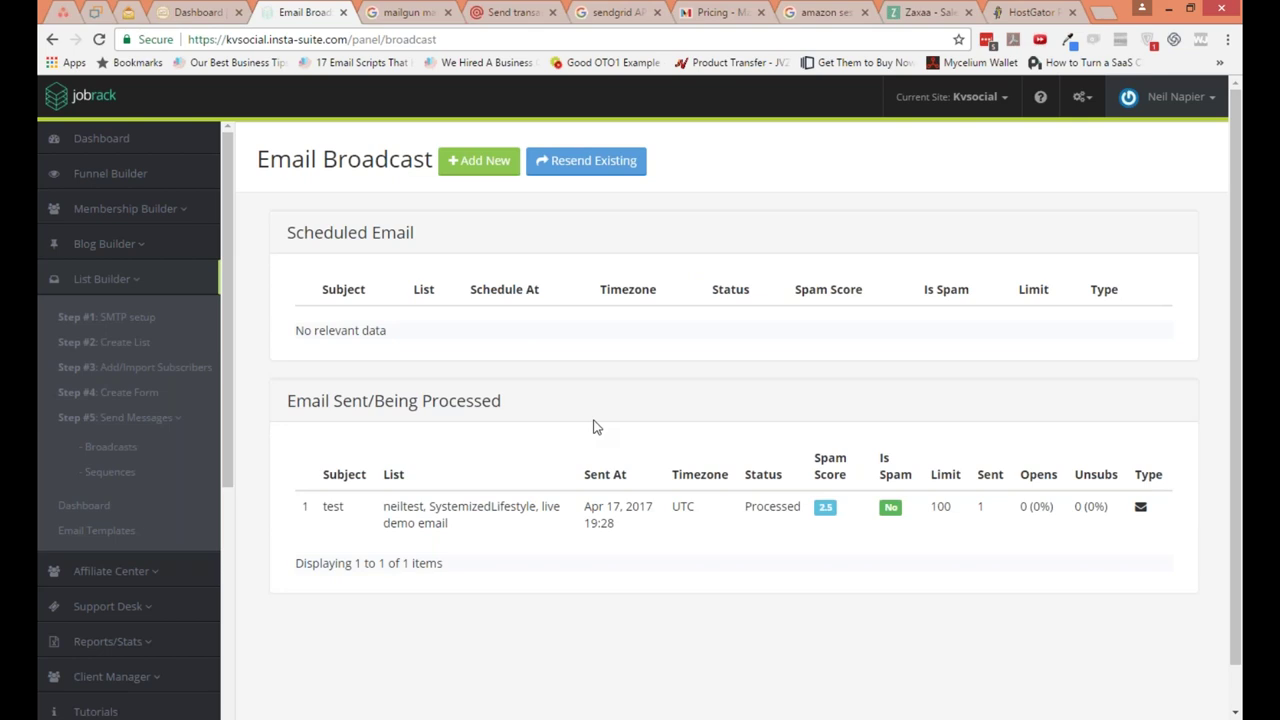
Open Sequences and edit the steps of the 'test' sequence on SystemizedLifestyle.
click(108, 472)
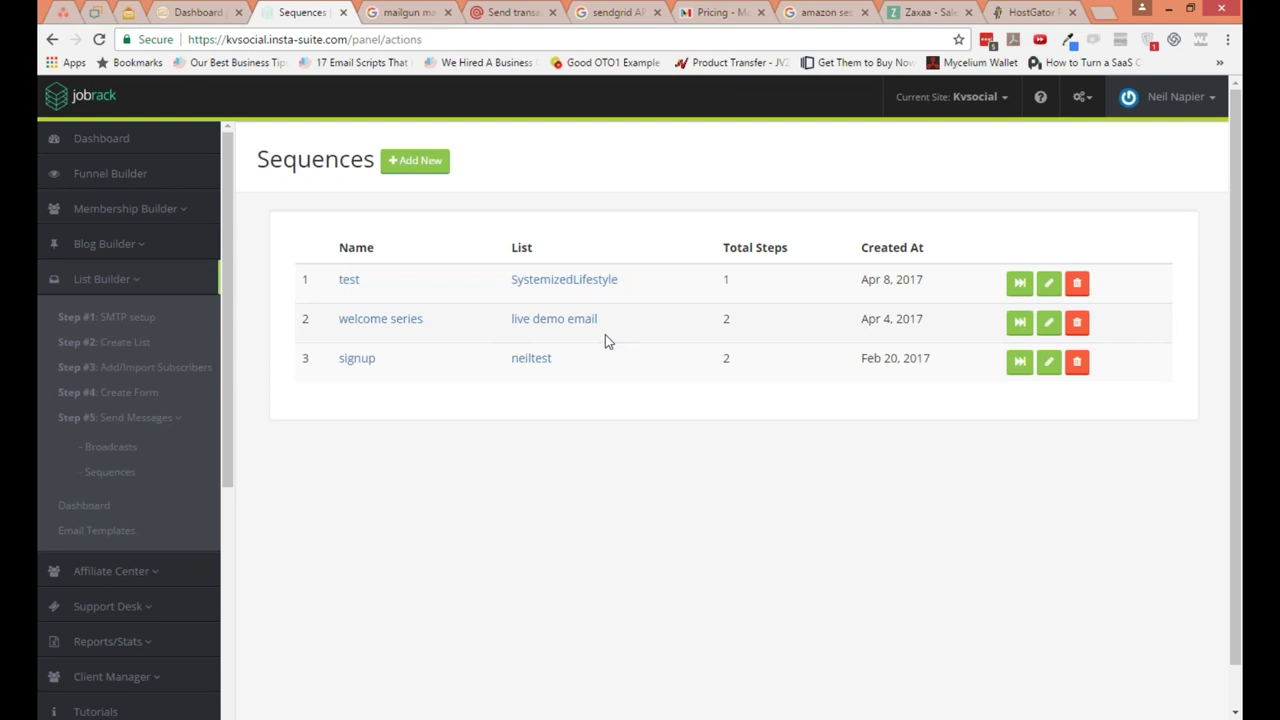
click(1020, 283)
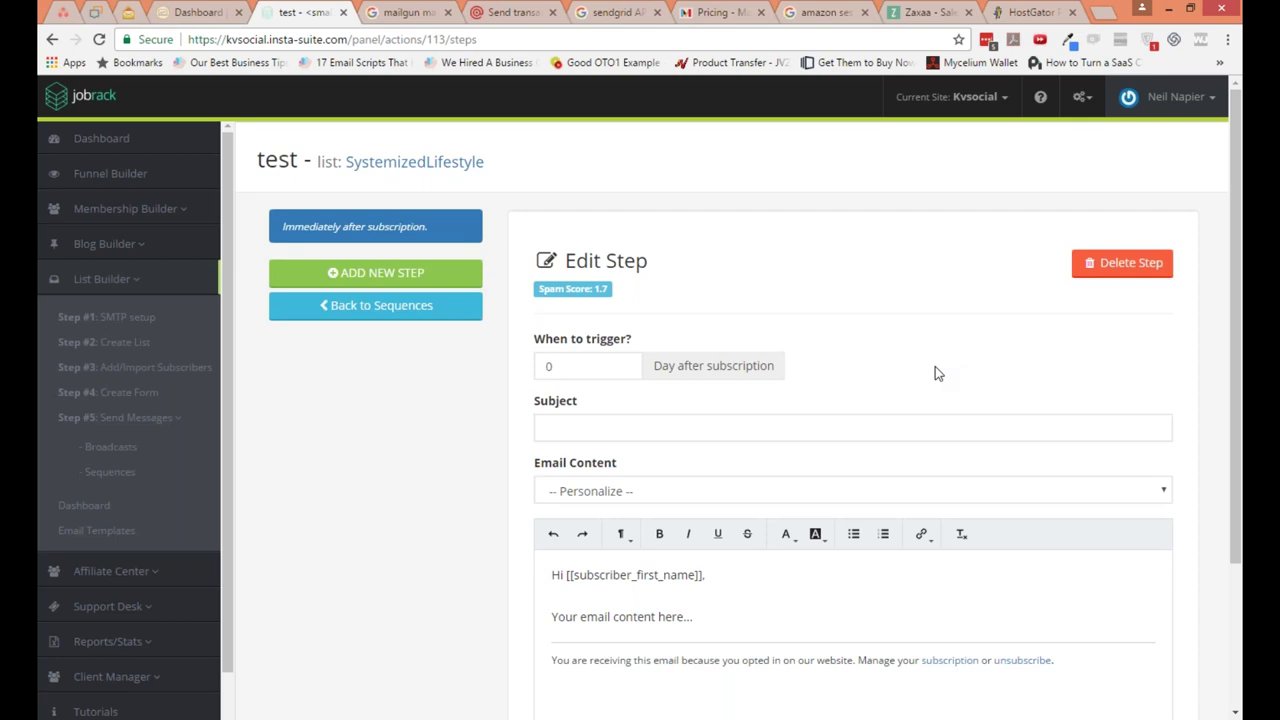
Give the step the subject 'Welcome to InstaSuite' and select its placeholder body text.
click(654, 432)
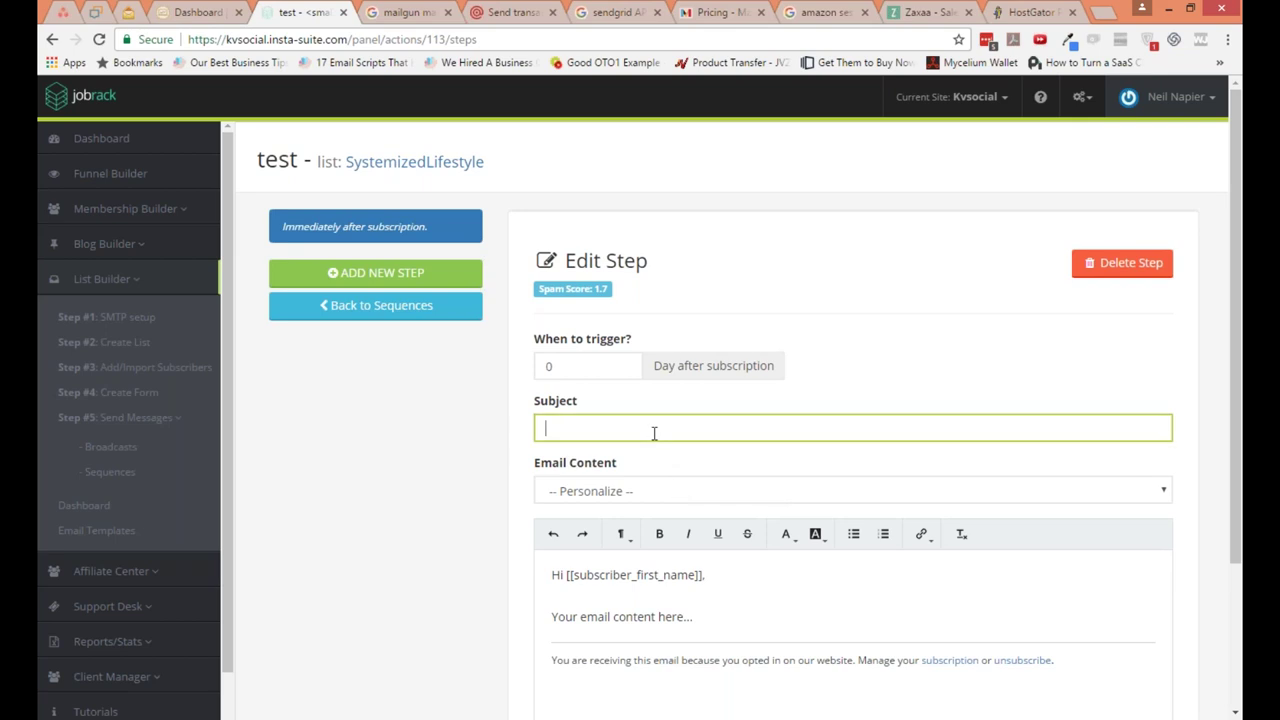
text(Welcome to I)
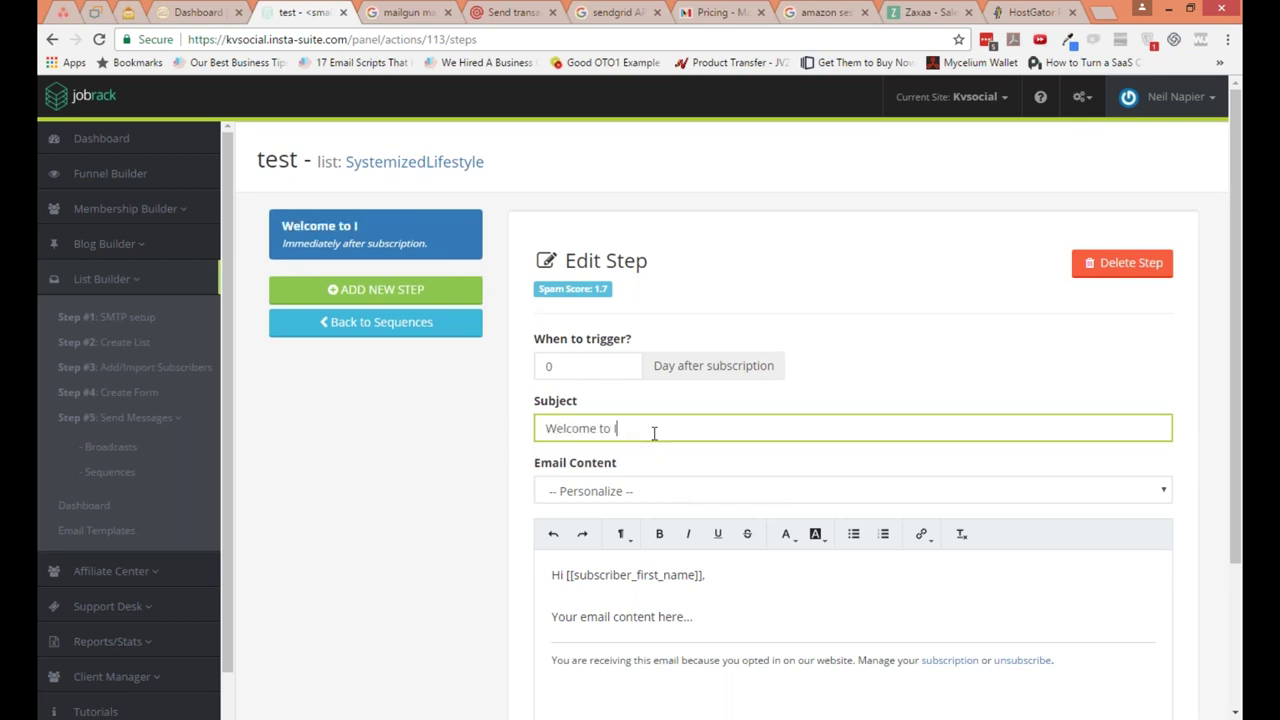
text(nstaSuite)
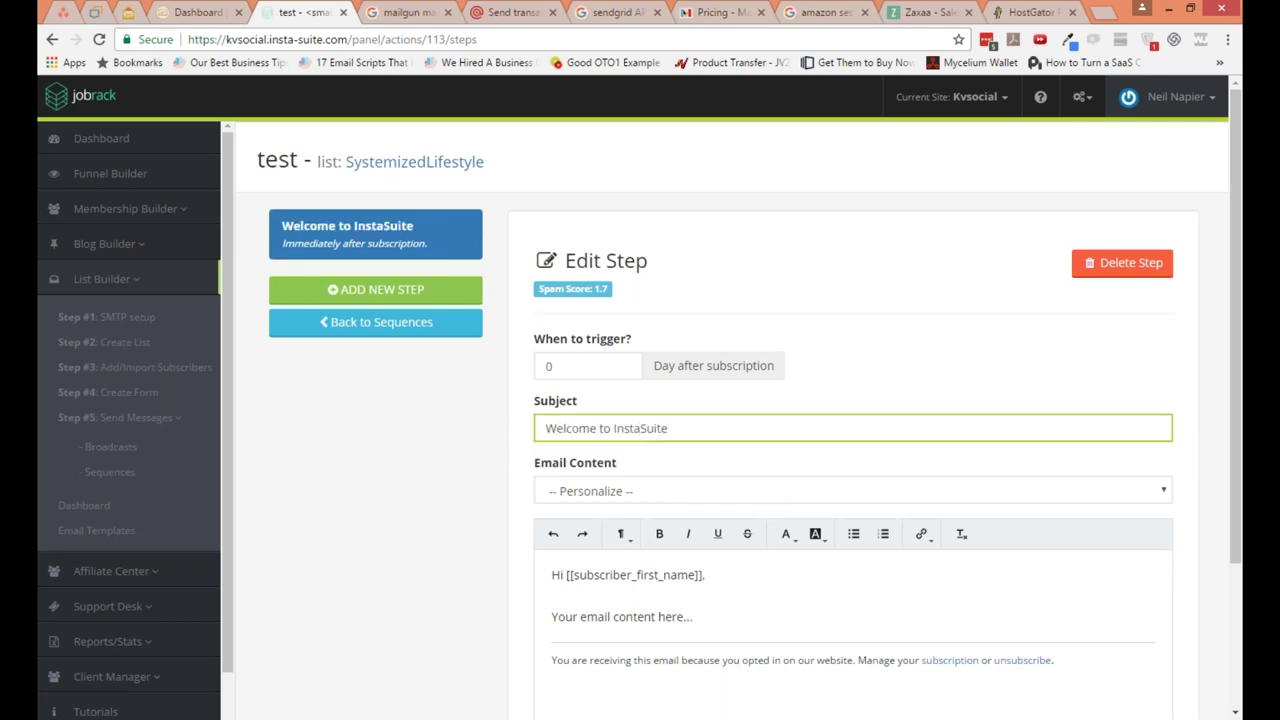
click(737, 593)
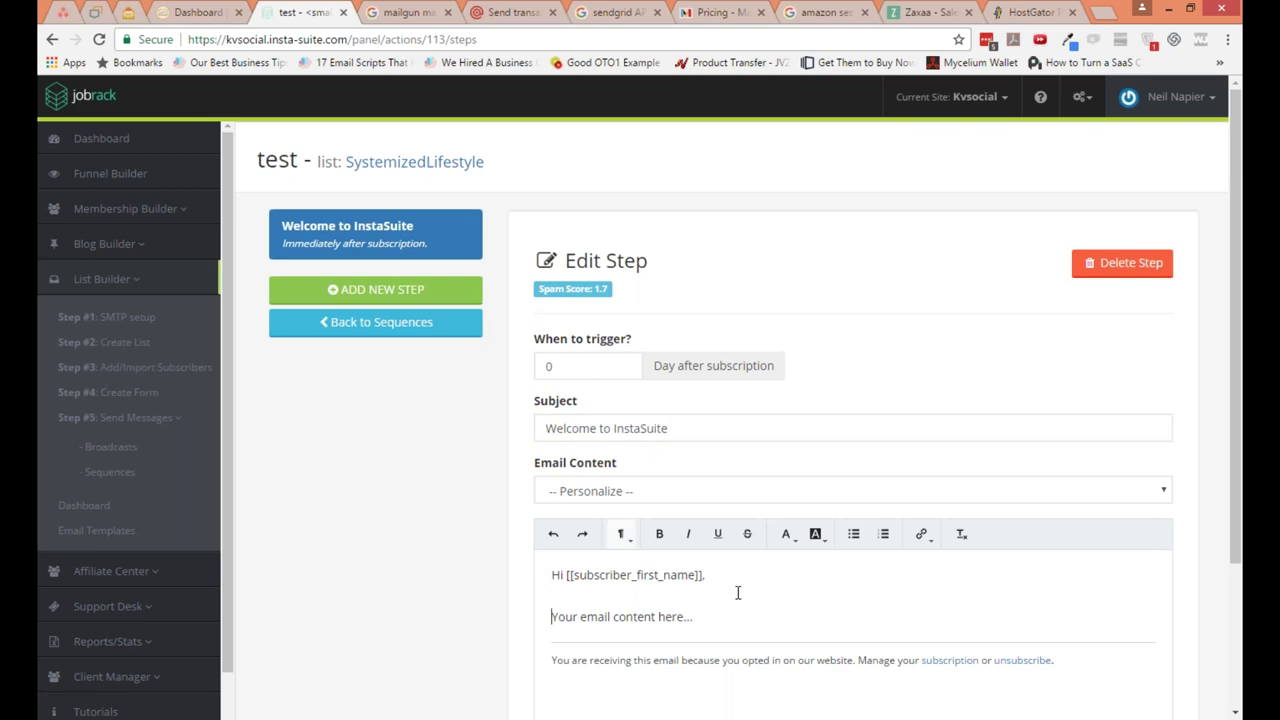
drag(737, 593, 734, 605)
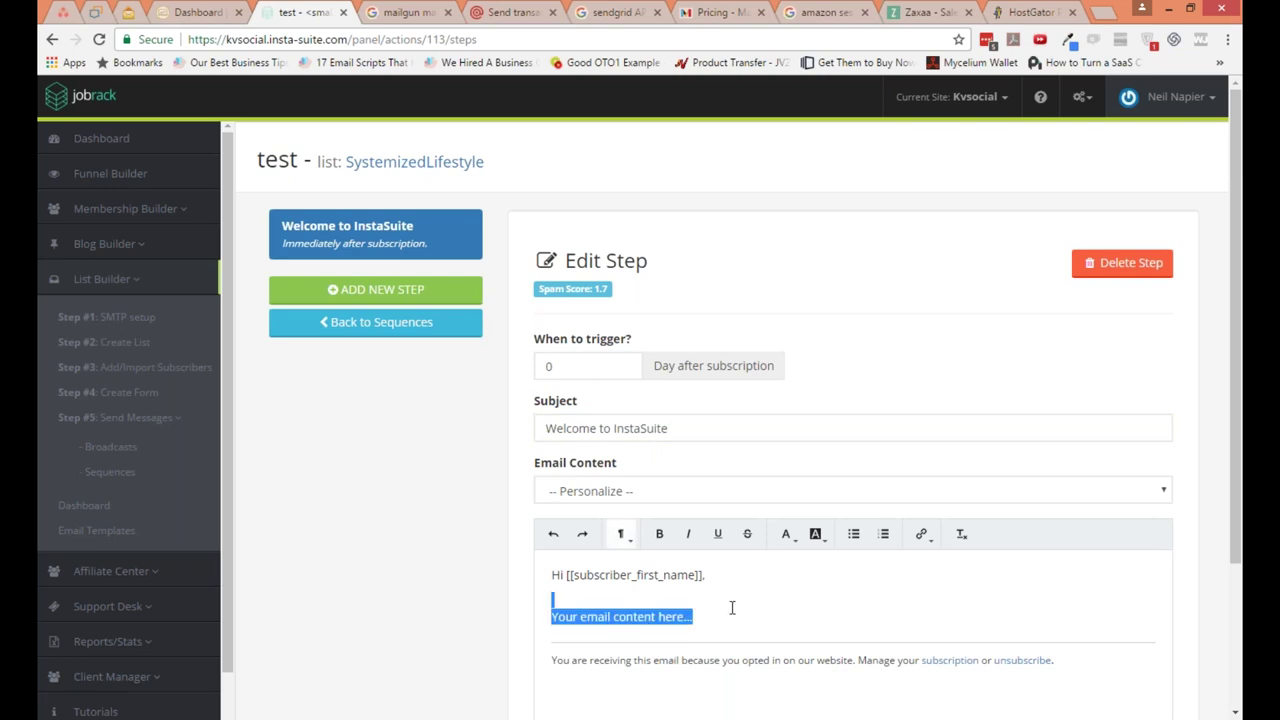
click(419, 587)
middle_click(443, 563)
Save the welcome step, then edit its trigger delay, briefly trying a value of 2.
scroll(443, 708, down, 4)
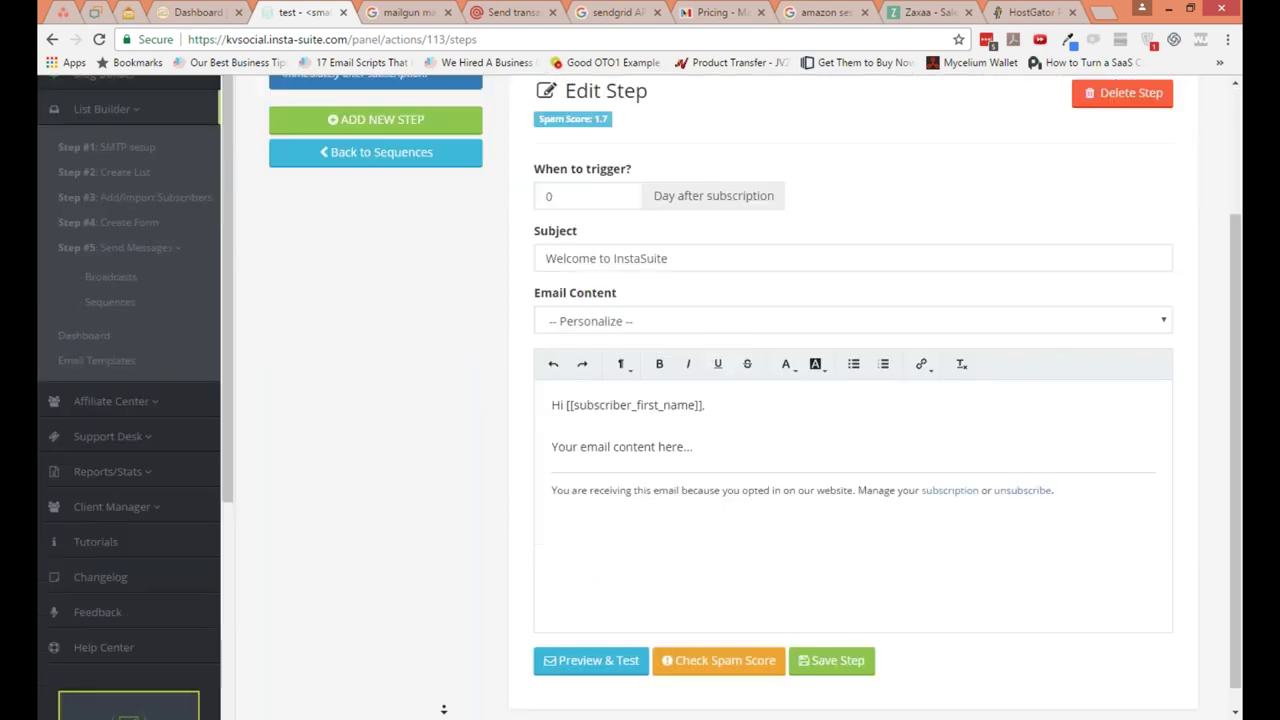
click(796, 642)
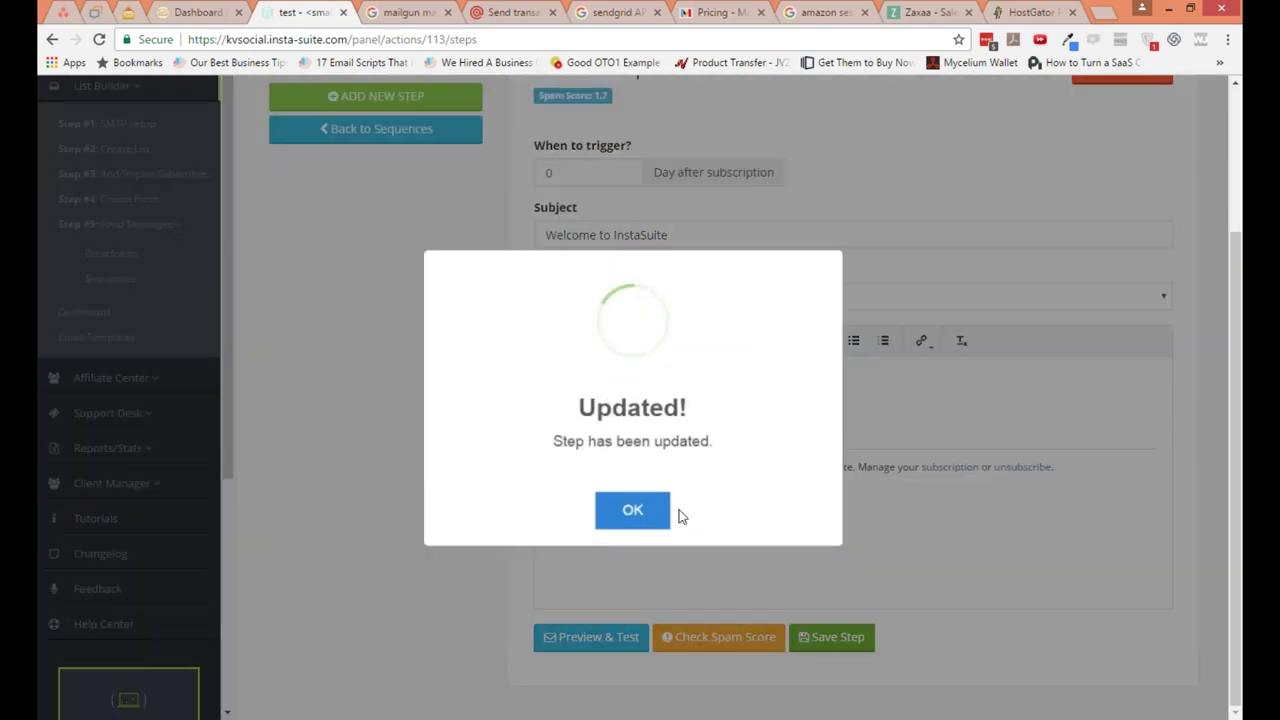
click(664, 512)
double_click(580, 366)
text(2)
double_click(552, 367)
Reset the trigger to 0, then add a new step with a 2-day trigger and subject 'Did you see that vidoo yet?'.
text(0)
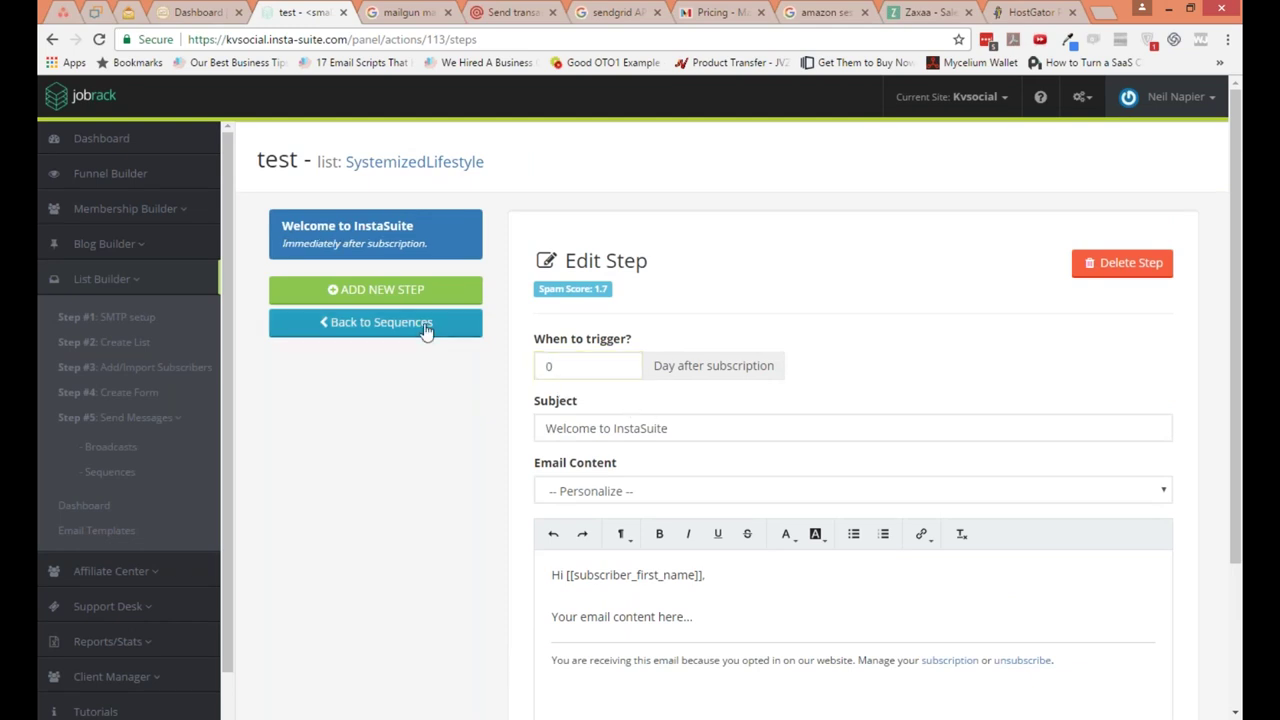
click(403, 289)
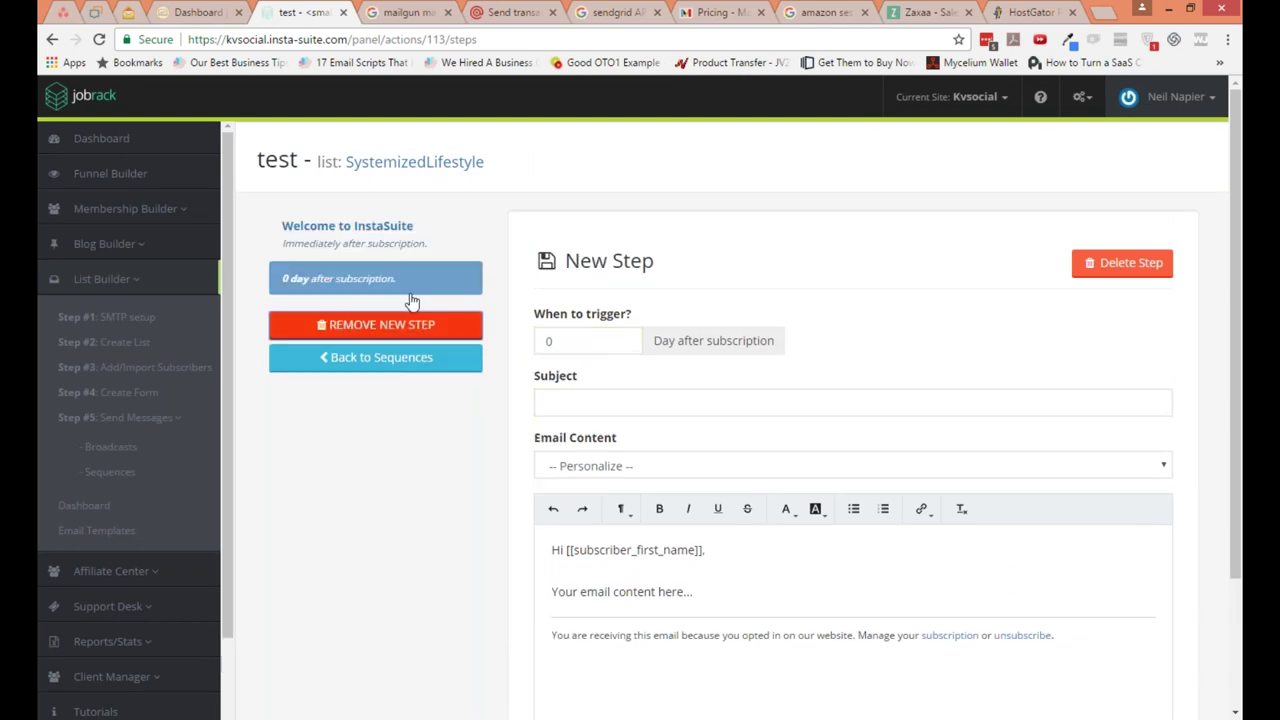
double_click(557, 344)
text(2)
click(623, 406)
text(Did)
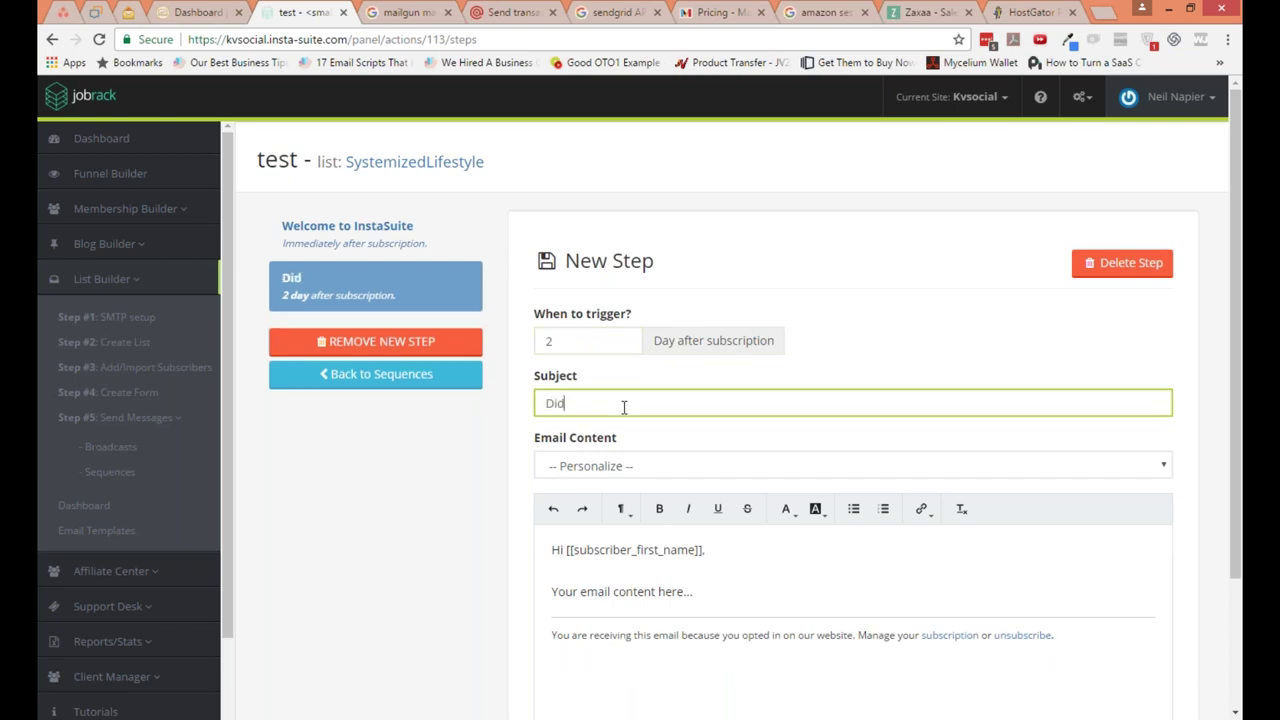
text( you see that vido)
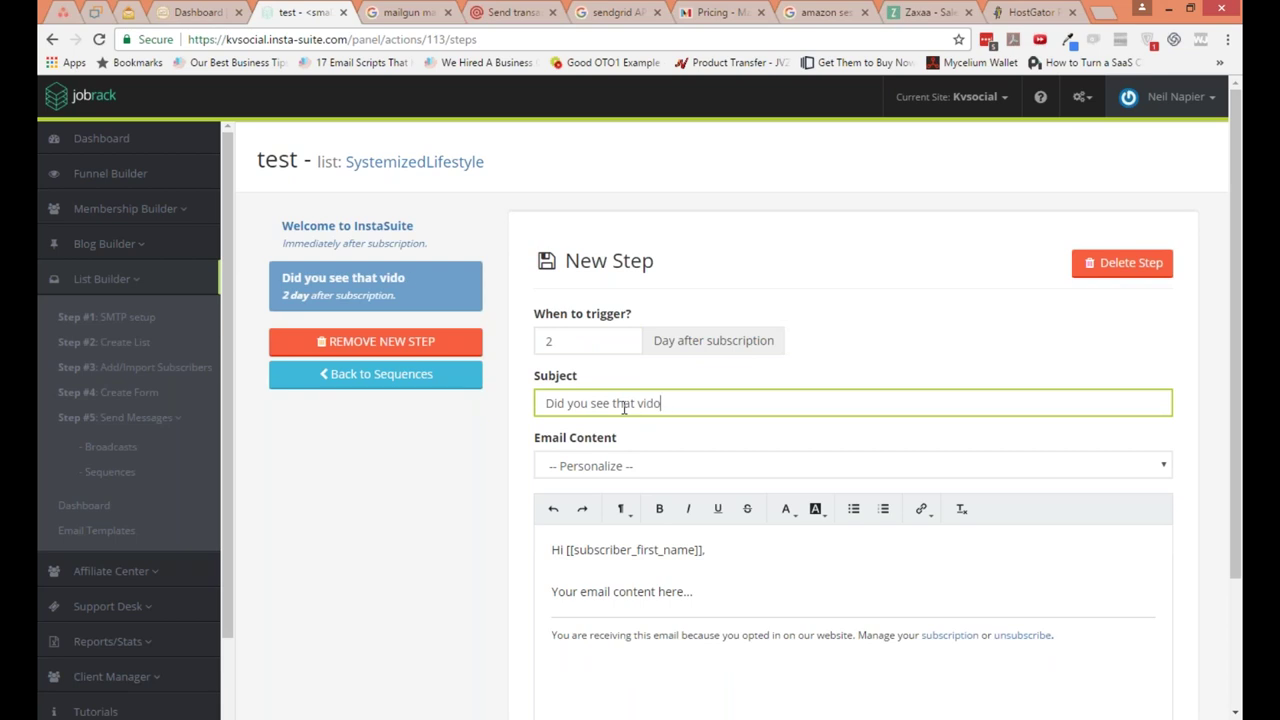
key(BackSpace)
text(eo yet?)
Create the follow-up step, then save it again with a 7-day delay.
click(725, 570)
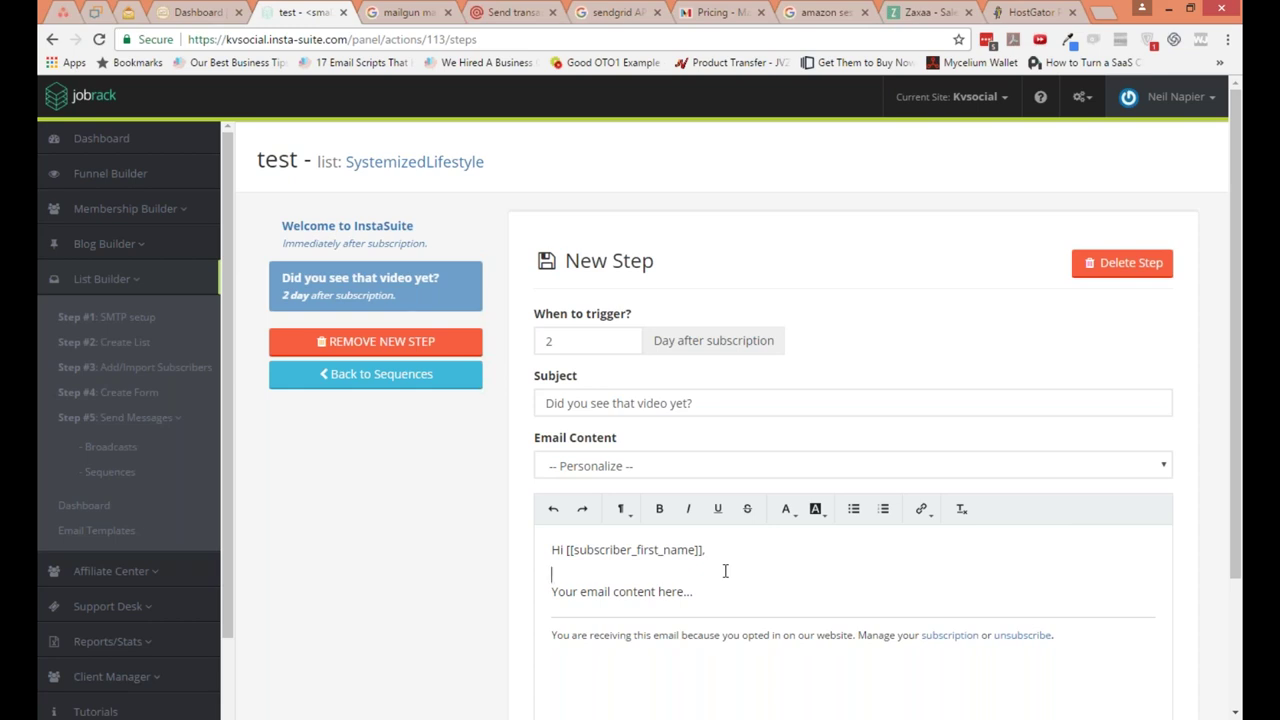
scroll(508, 607, down, 1)
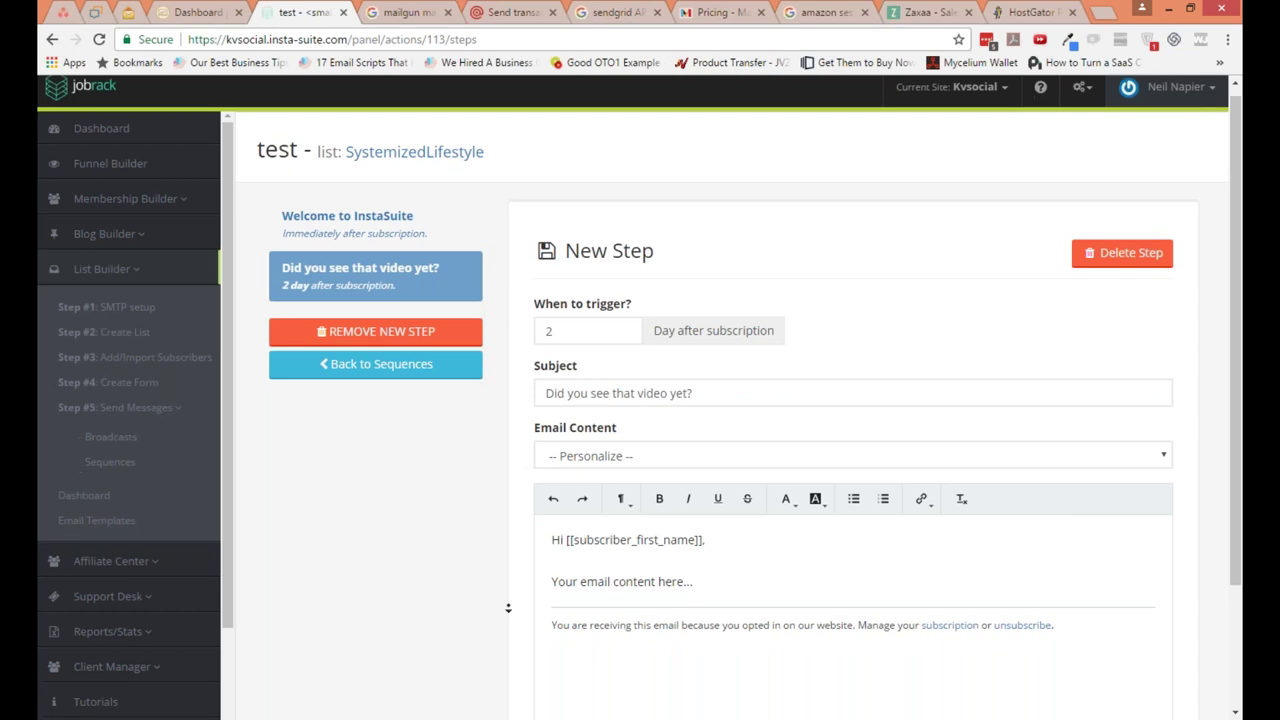
scroll(508, 607, down, 3)
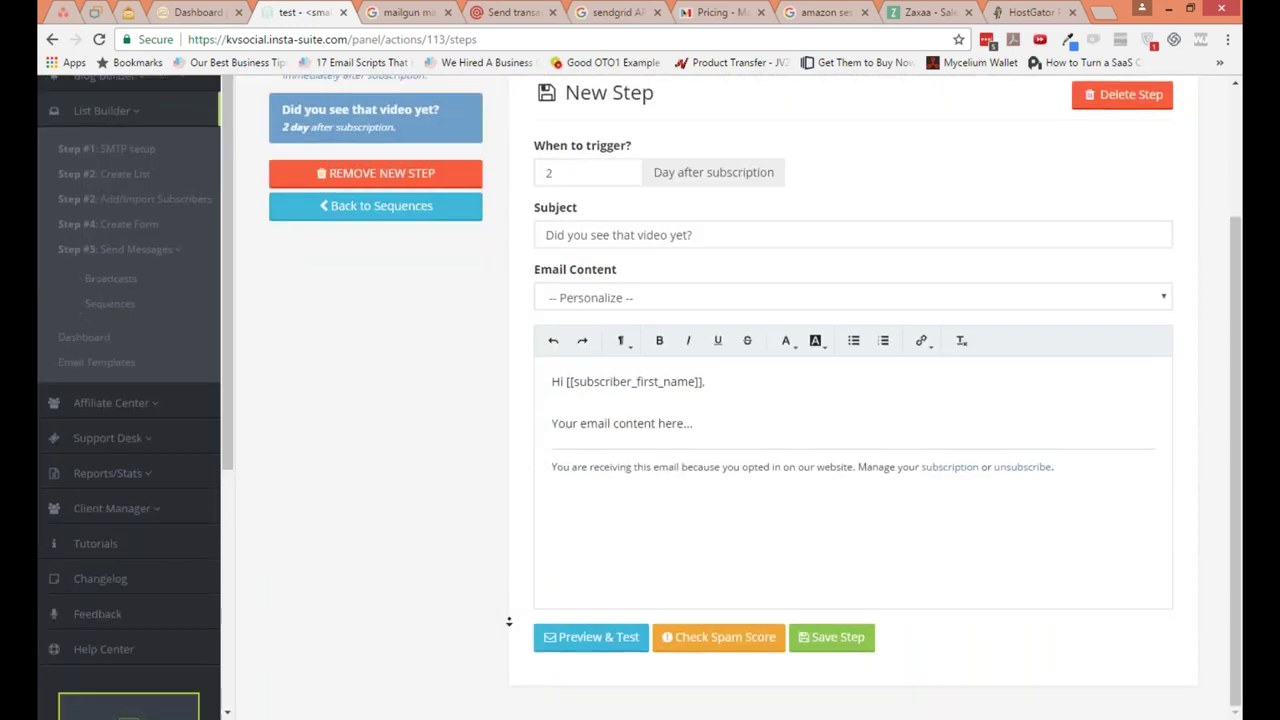
click(831, 637)
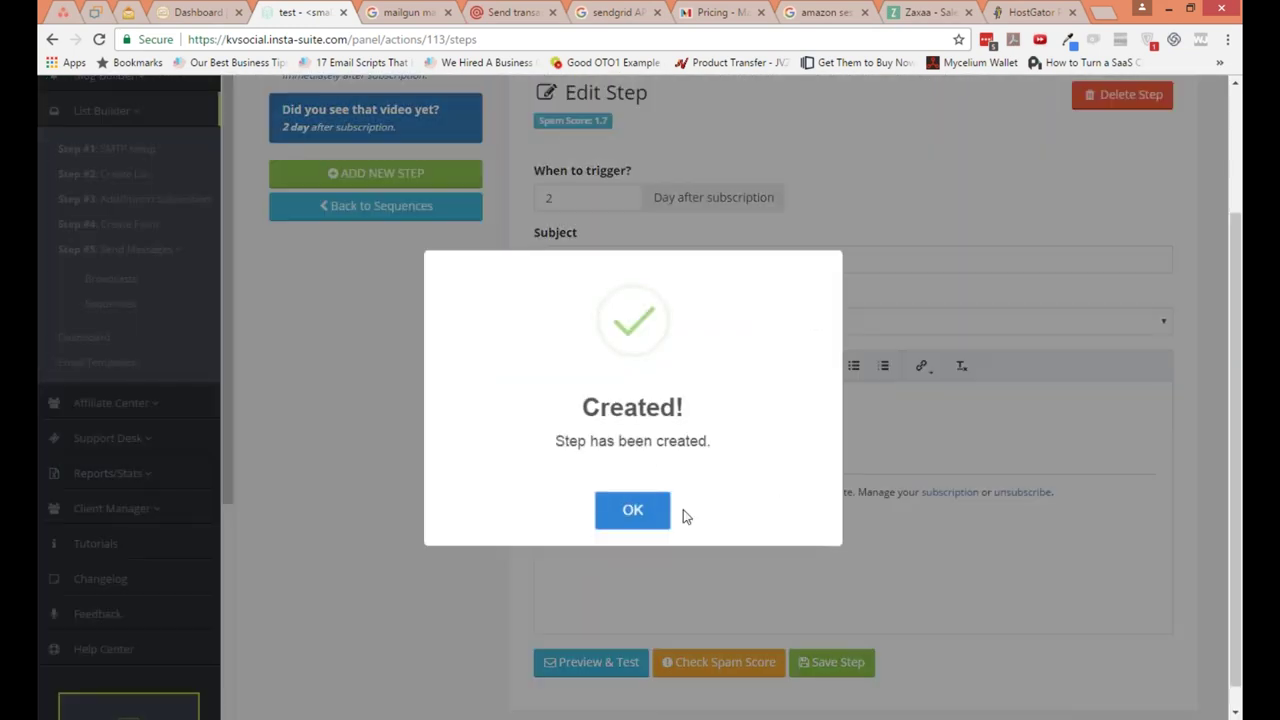
click(668, 512)
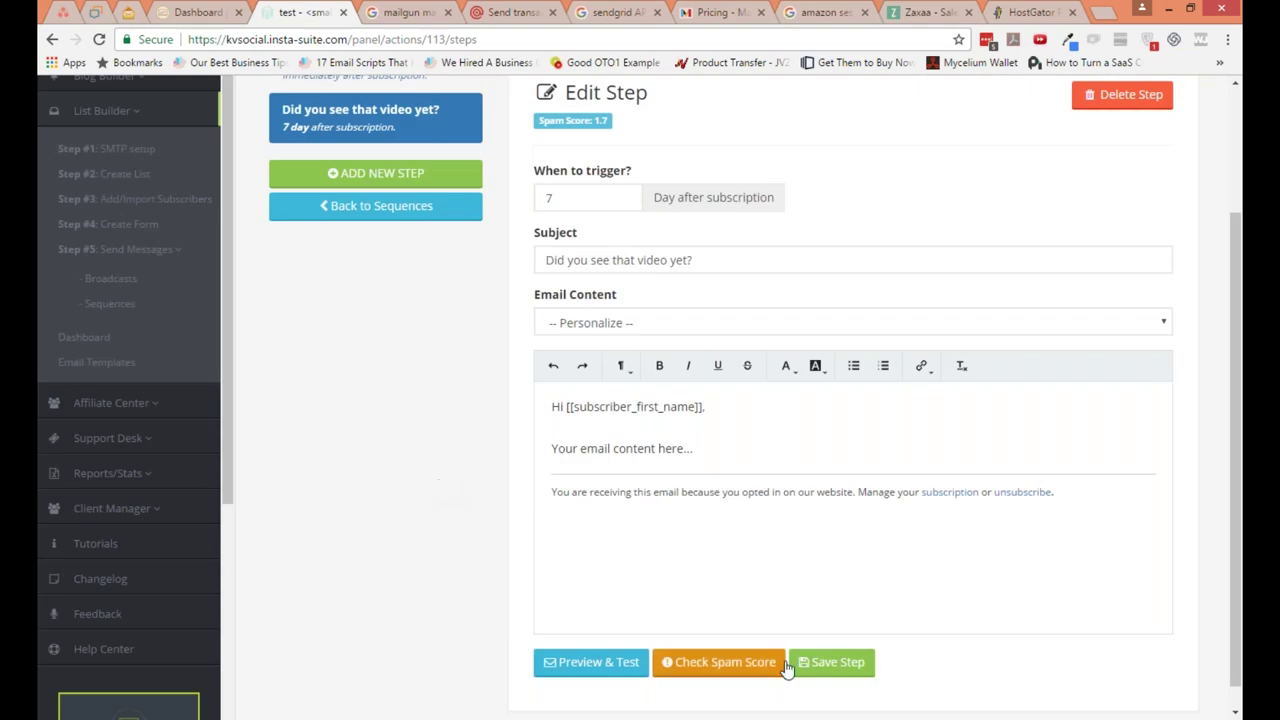
click(787, 665)
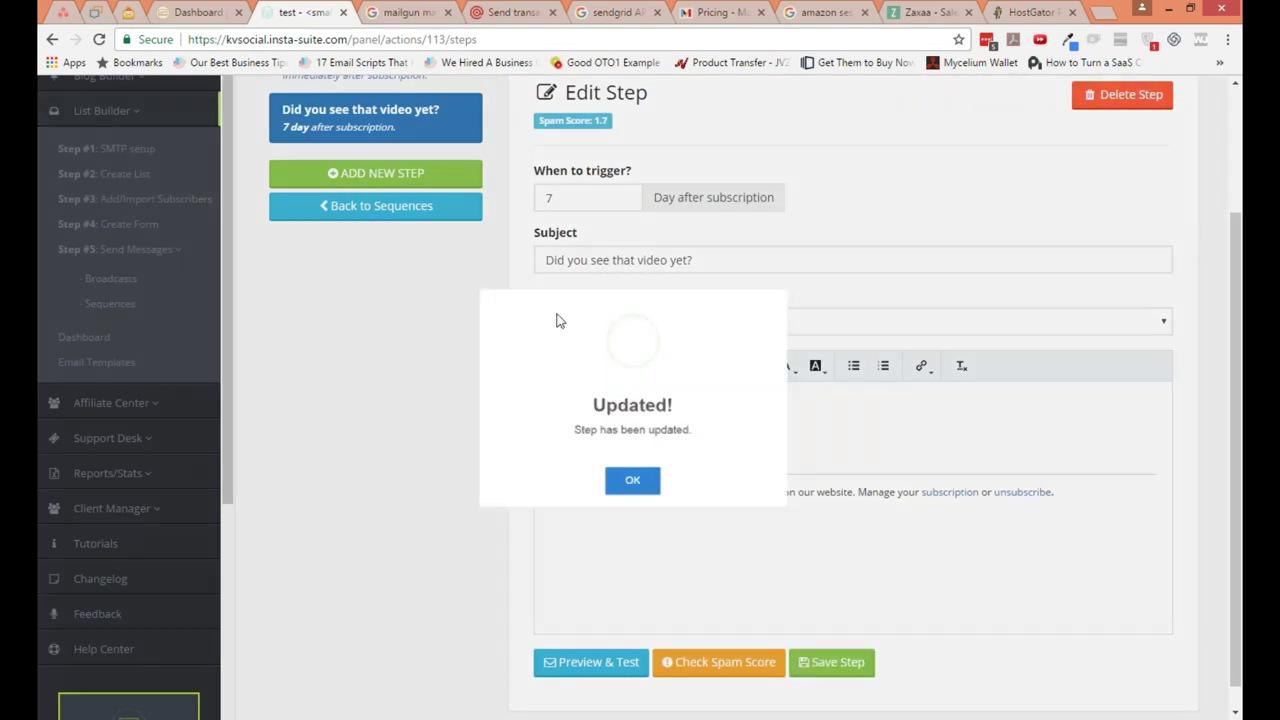
key(Return)
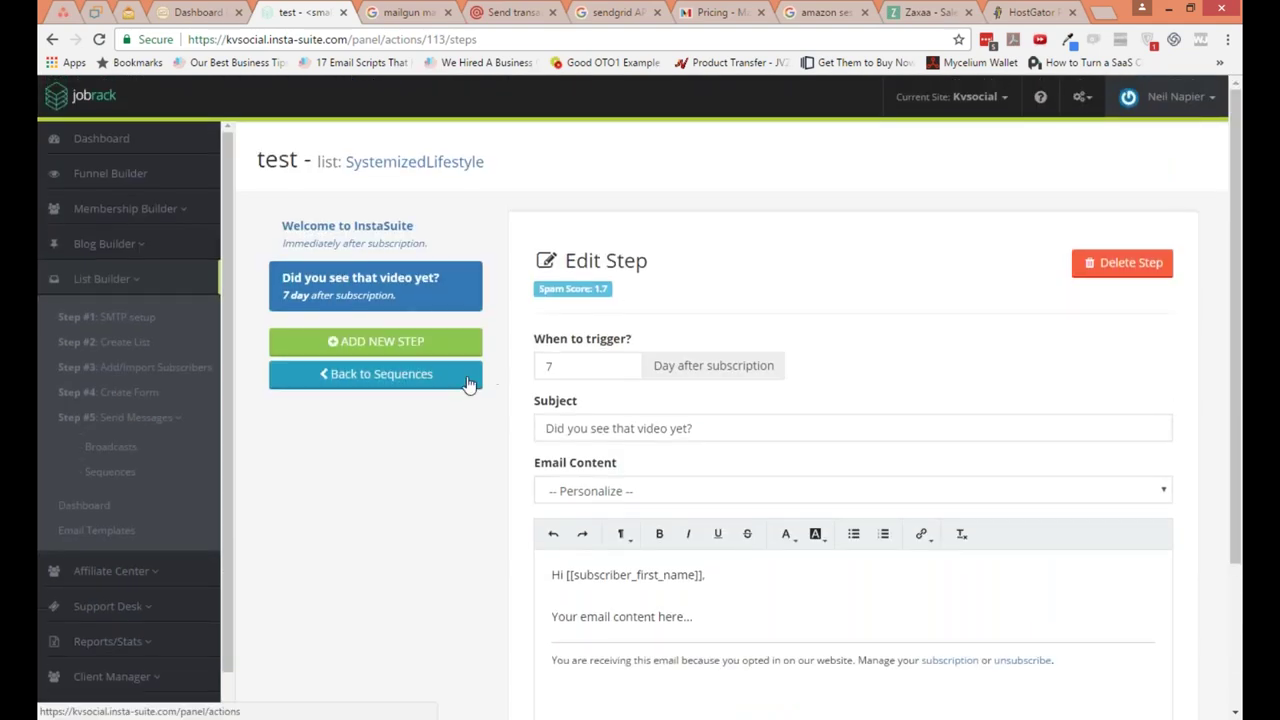
Return to Sequences and review the Email Dashboard: 5 lists, 2 active subscribers, 1 broadcast sent.
click(468, 385)
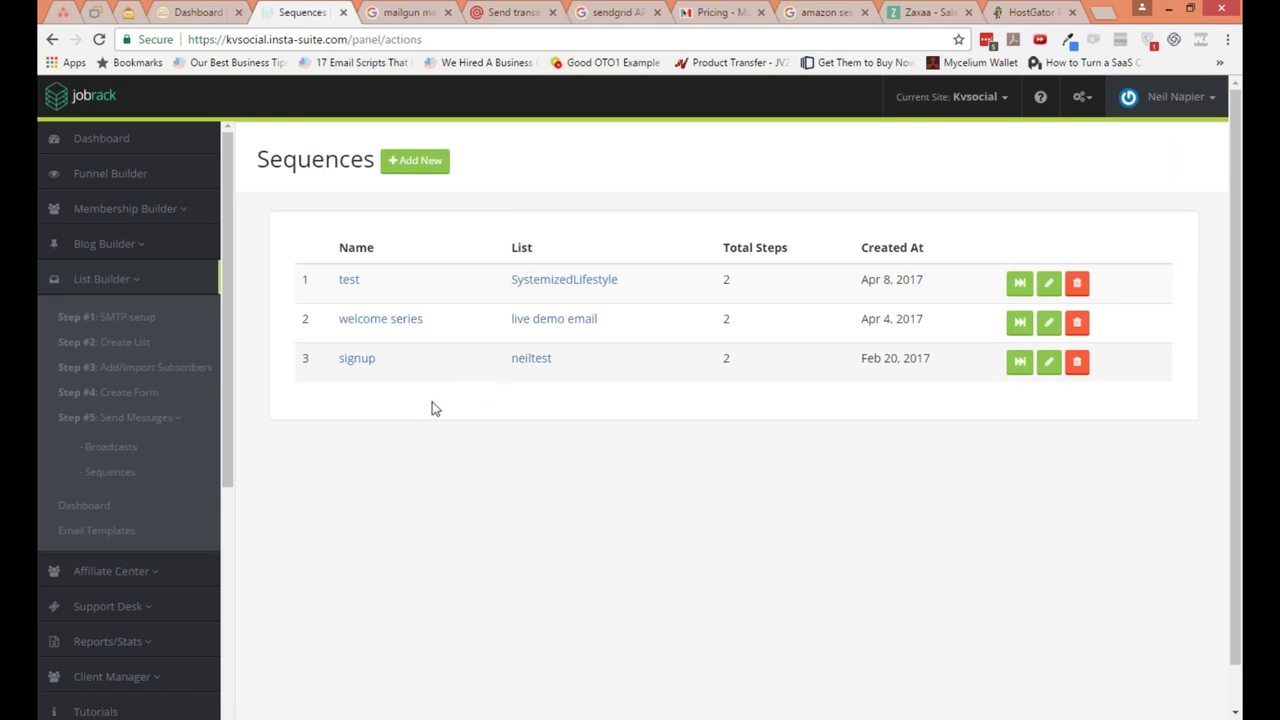
click(84, 507)
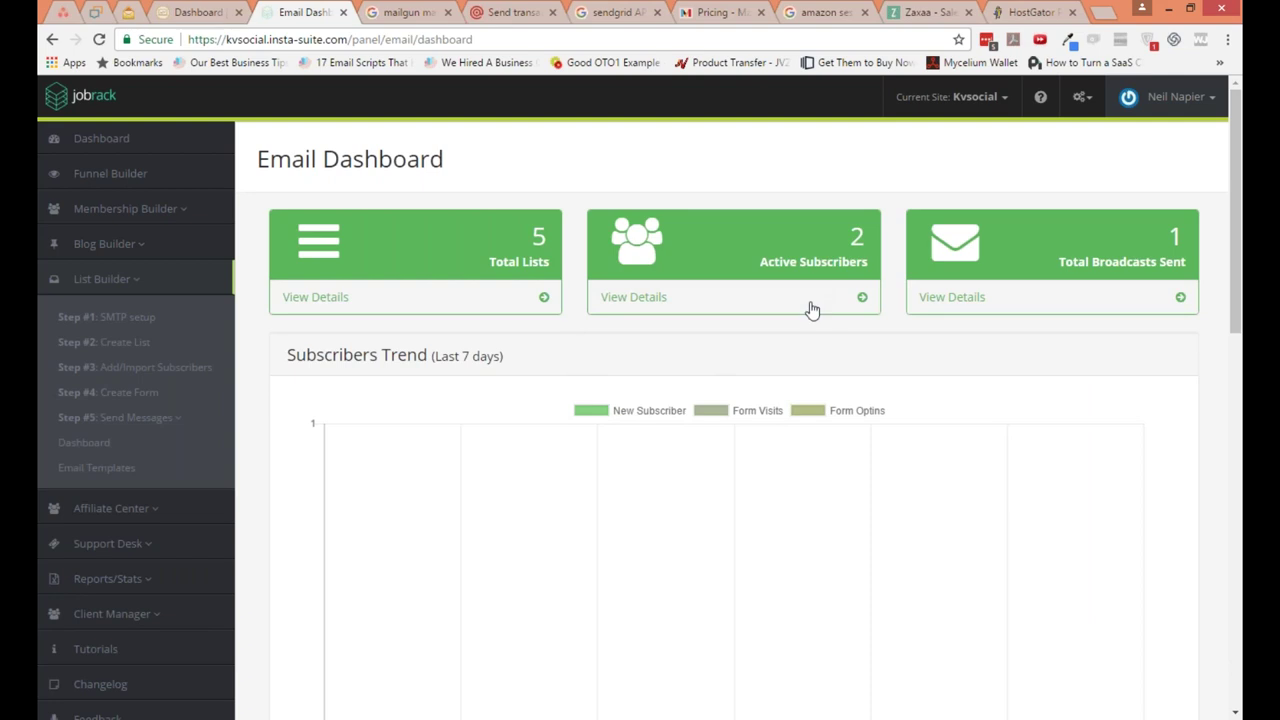
scroll(793, 361, down, 1)
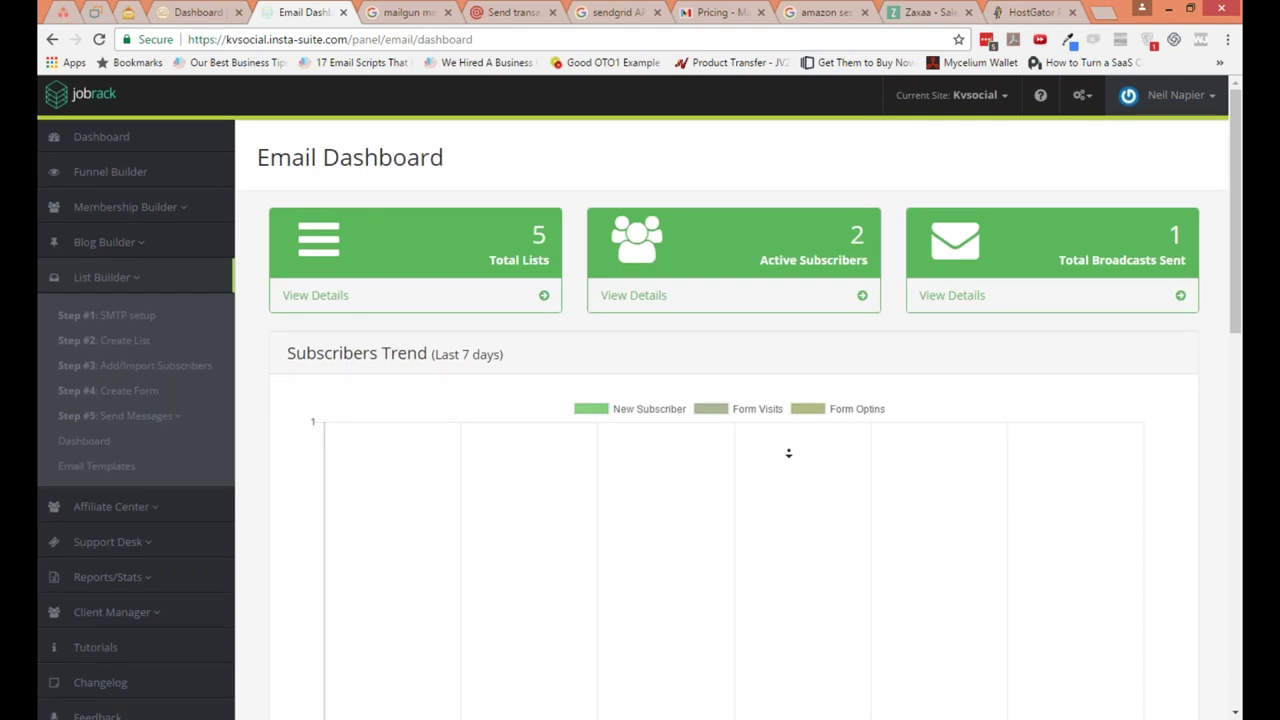
scroll(788, 453, down, 1)
scroll(786, 488, down, 3)
scroll(783, 497, down, 15)
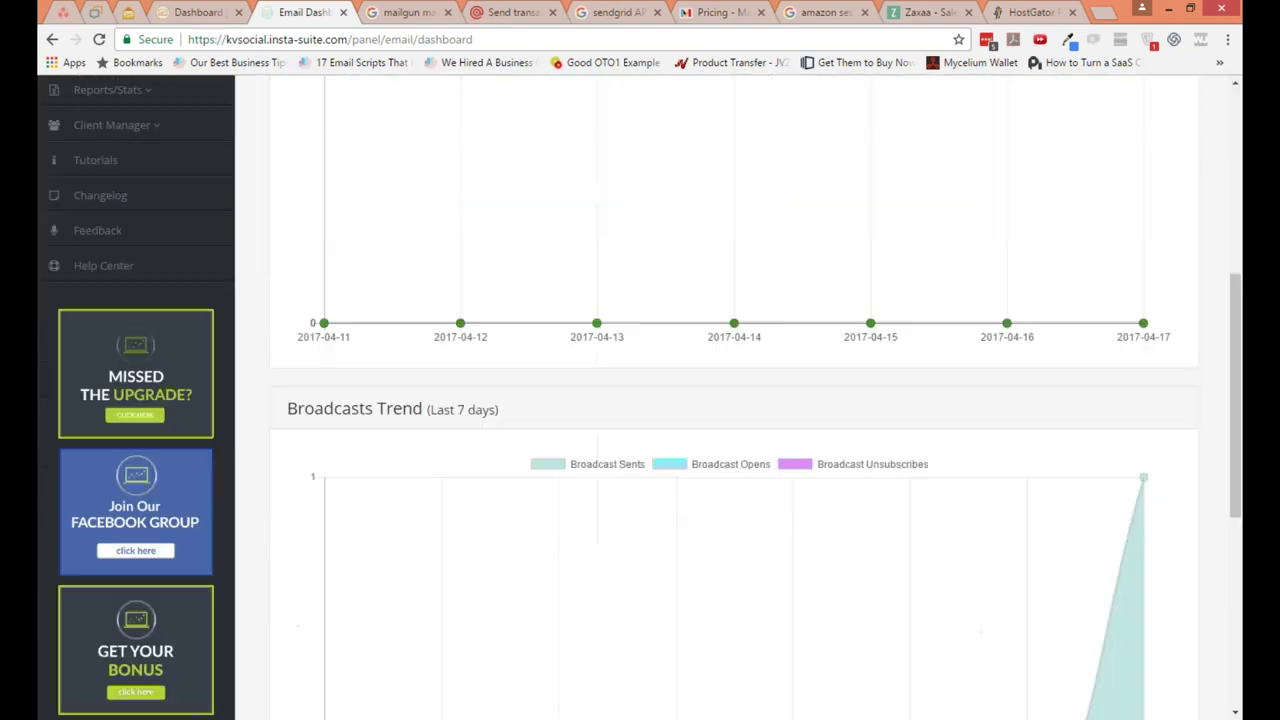
scroll(780, 334, up, 20)
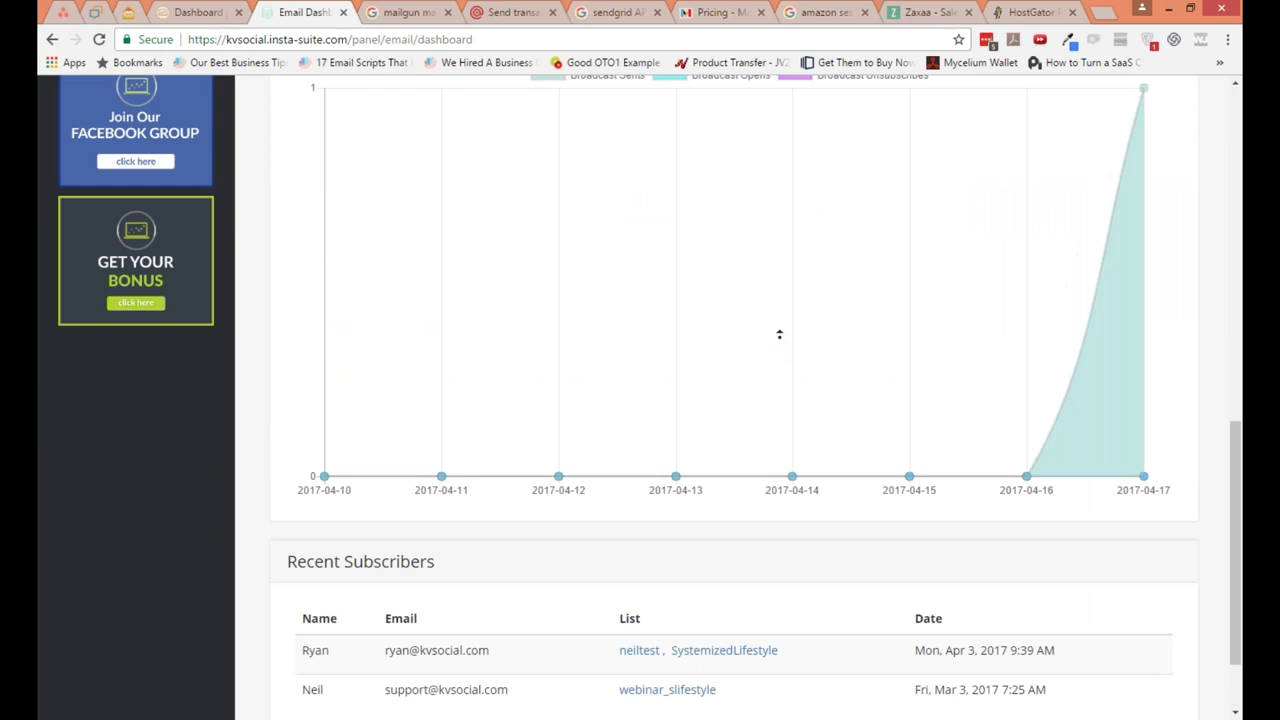
click(155, 470)
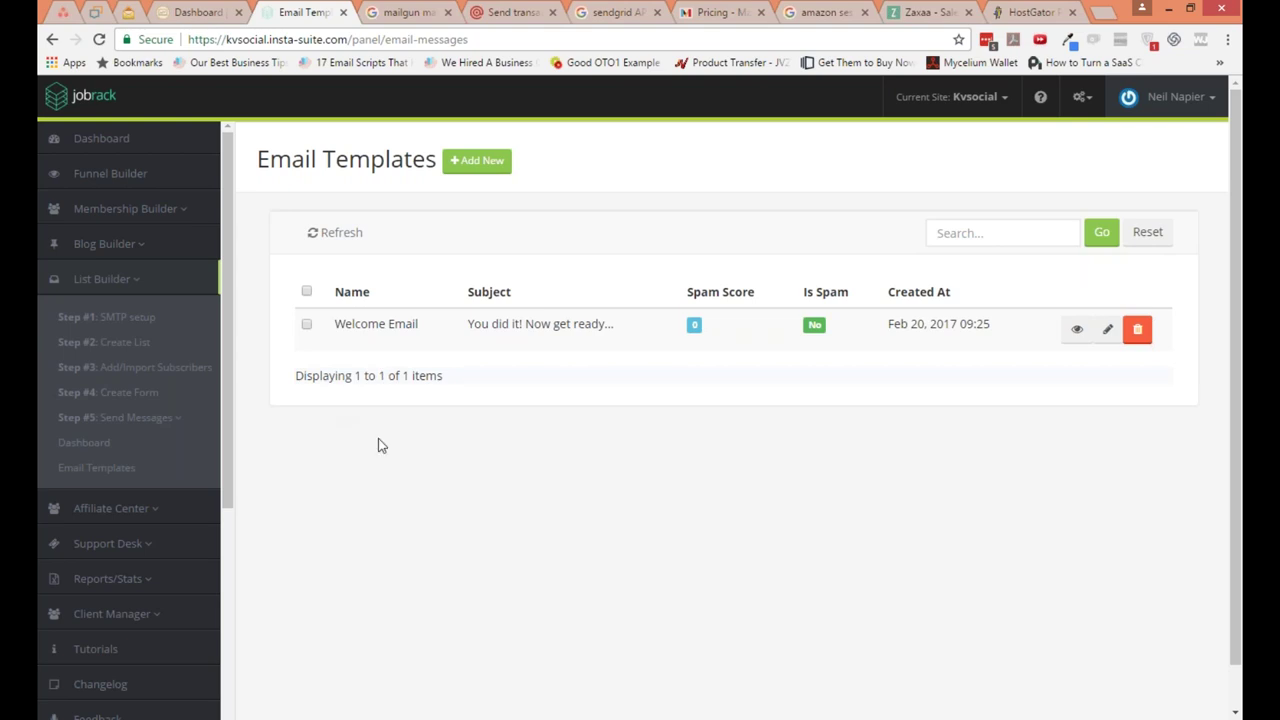
Go back to the Email Dashboard and expand Step #5: Send Messages.
click(84, 442)
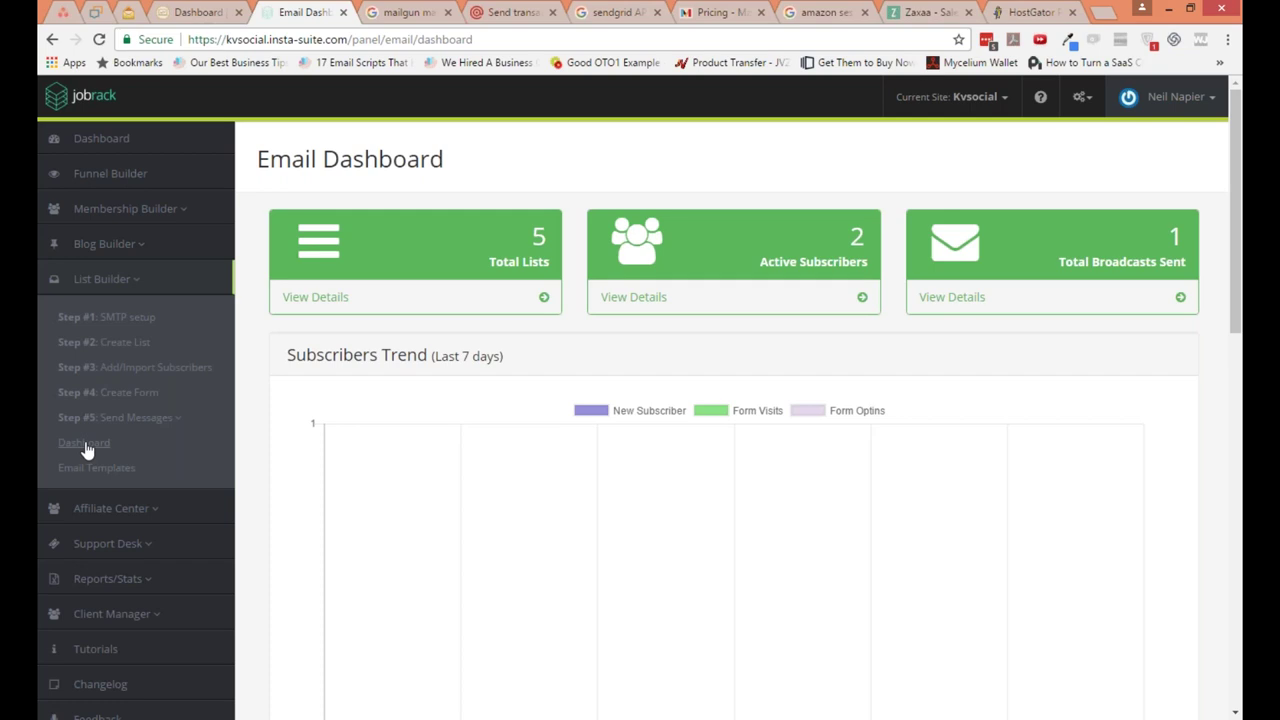
click(136, 418)
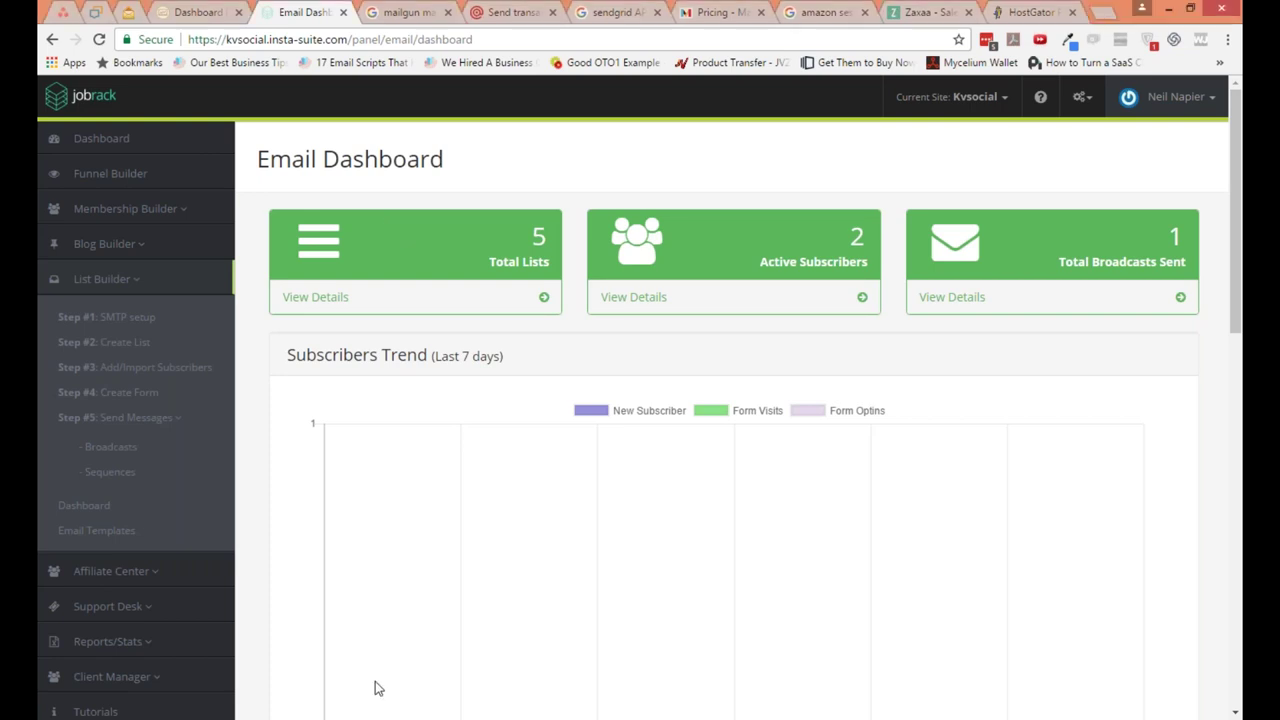
Start a blank new broadcast, reach its content editor, then return to the 'Email Marketing' slide show.
click(103, 447)
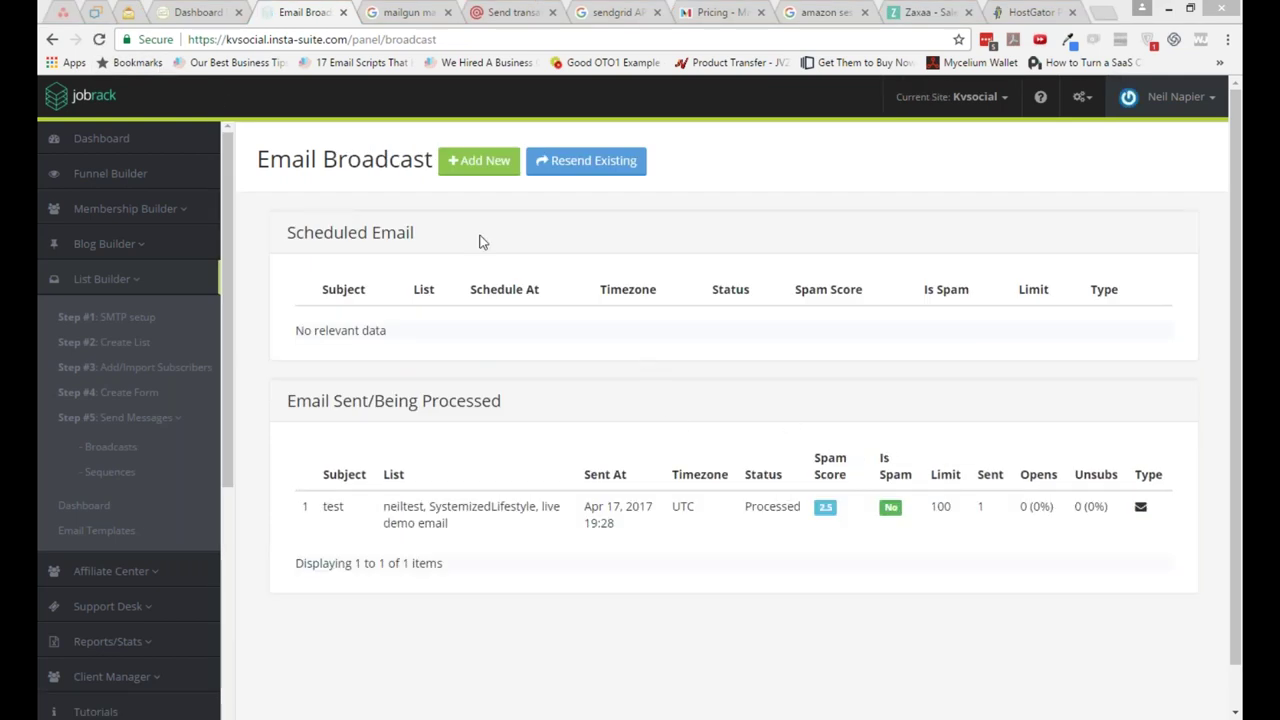
click(490, 176)
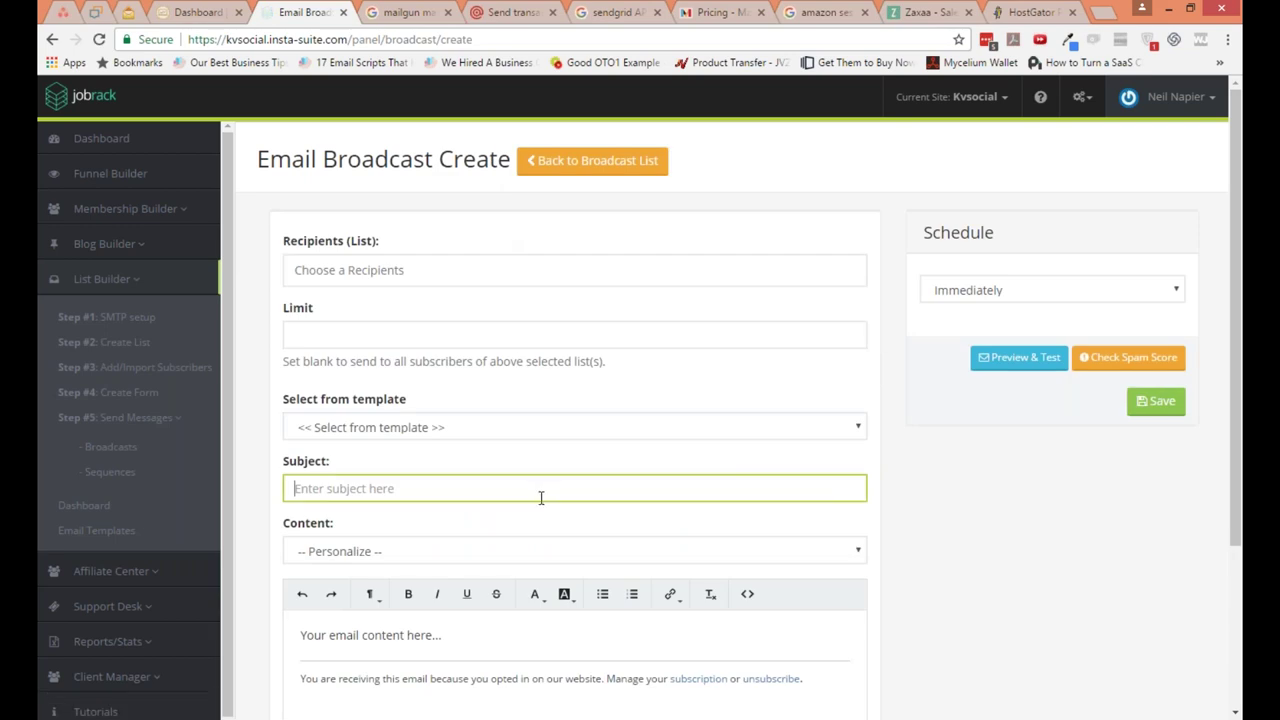
middle_click(530, 566)
scroll(530, 566, down, 1)
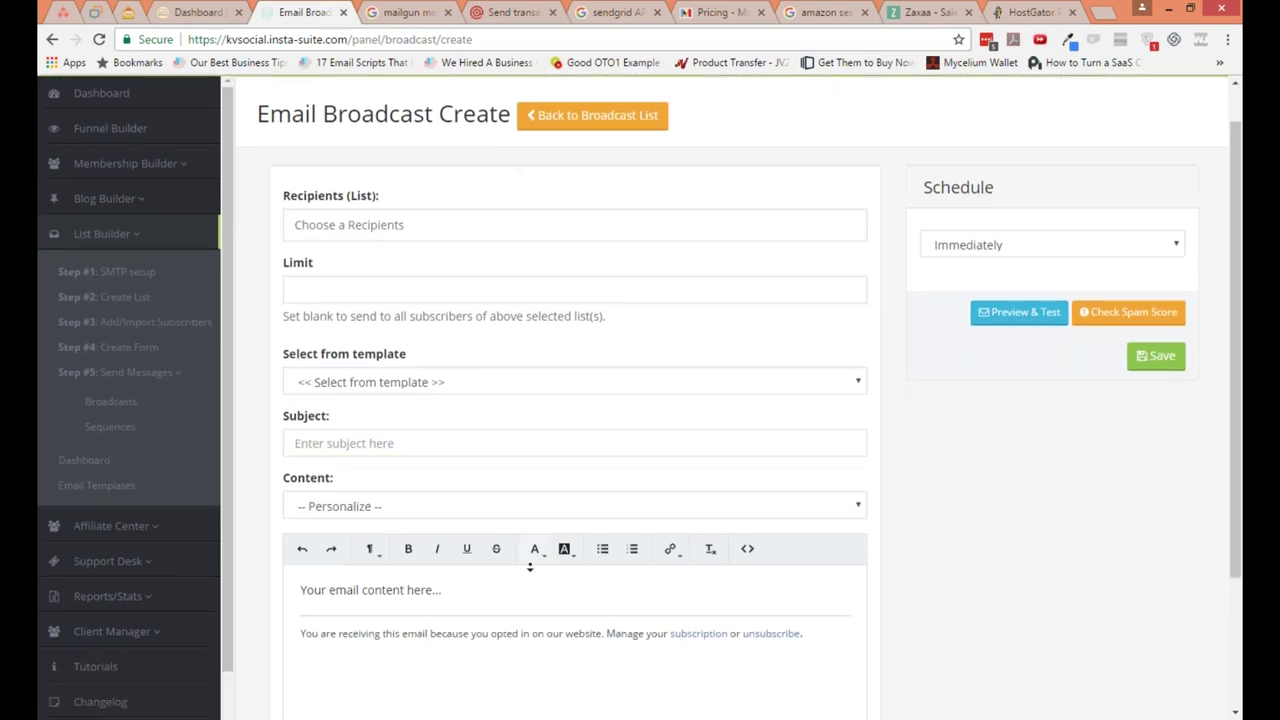
scroll(530, 566, down, 2)
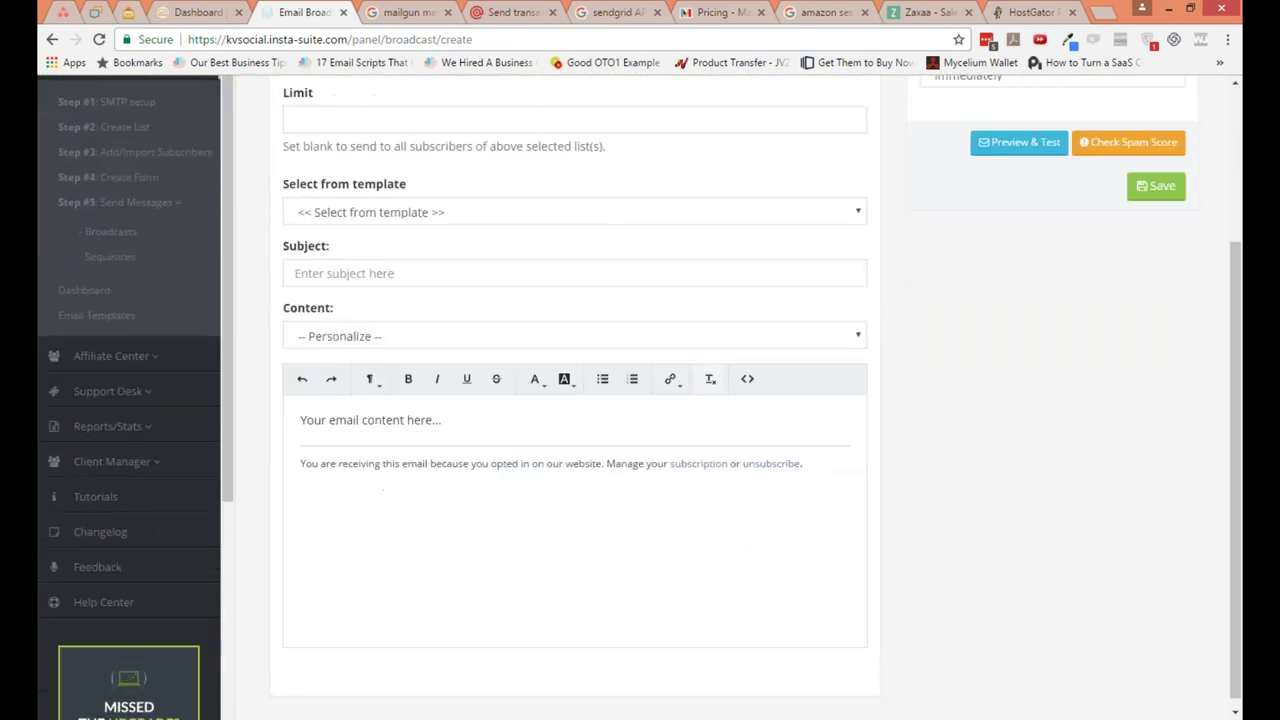
click(528, 412)
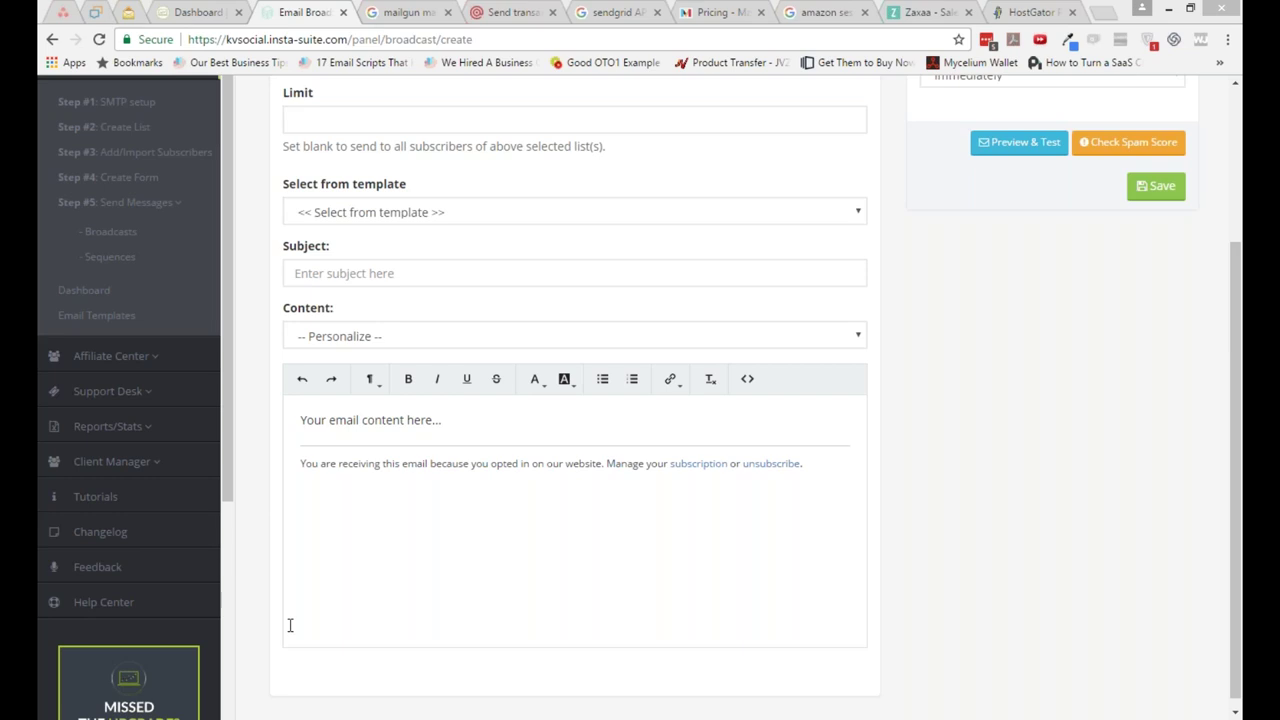
mouse_move(323, 714)
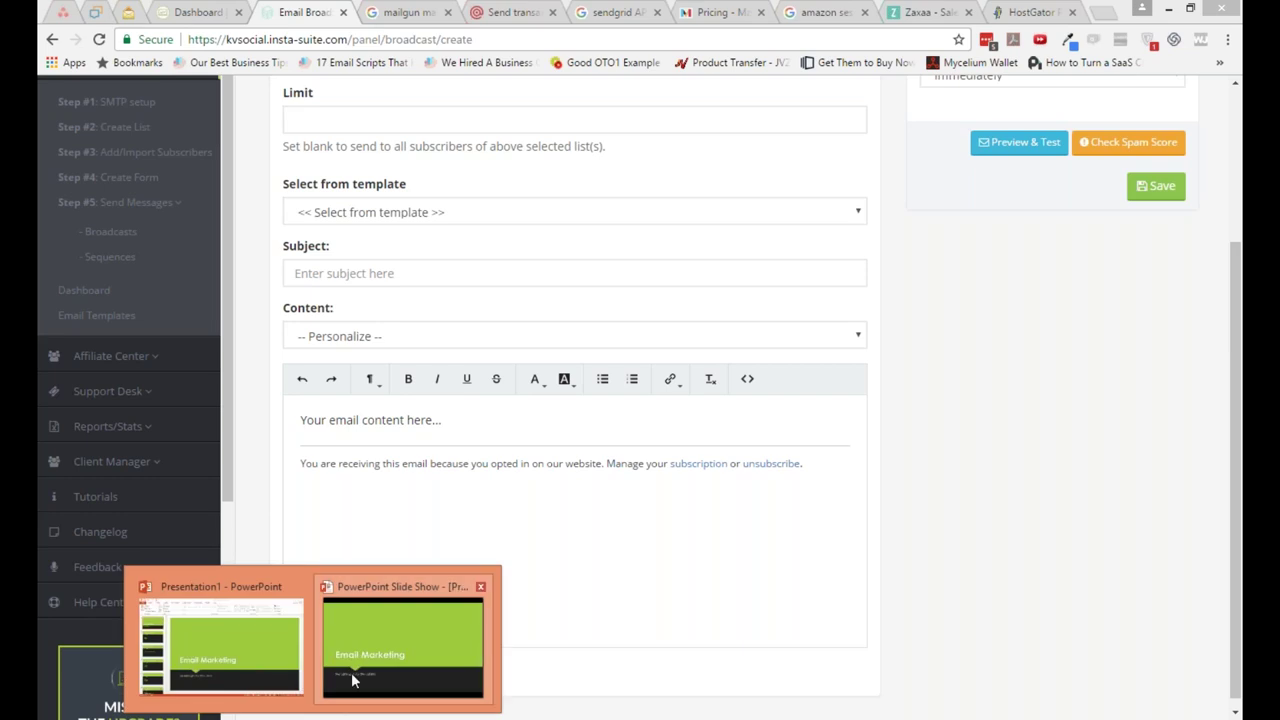
click(351, 672)
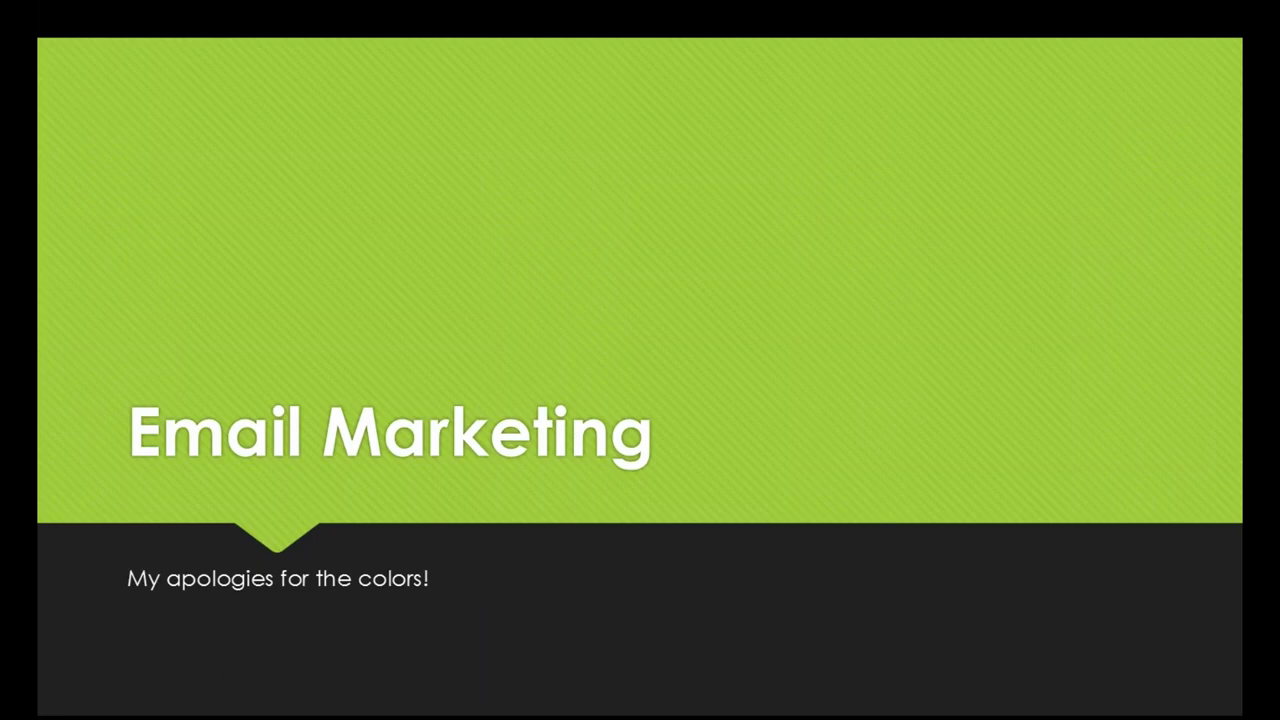